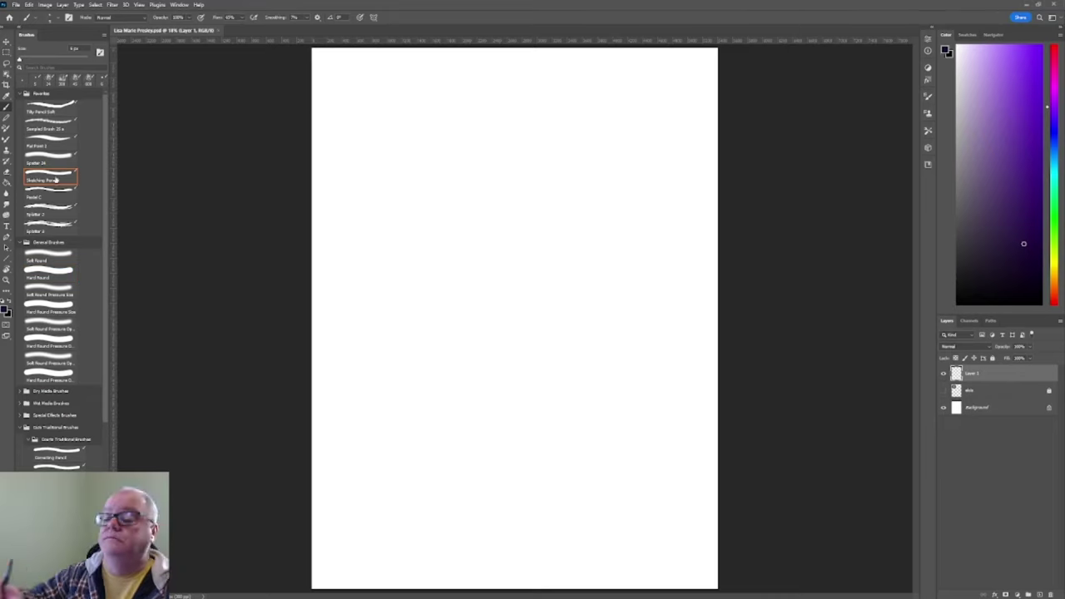
Step: Sketch the egg-shaped head oval with three horizontal guides and a centre line, then add a new layer
{"action": "left_click_drag", "start_coordinate": [510, 125], "coordinate": [487, 518]}
{"action": "mouse_move", "coordinate": [516, 157]}
{"action": "left_mouse_down"}
{"action": "mouse_move", "coordinate": [508, 526]}
{"action": "mouse_move", "coordinate": [487, 454]}
{"action": "mouse_move", "coordinate": [506, 527]}
{"action": "left_mouse_up"}
{"action": "left_click_drag", "start_coordinate": [403, 304], "coordinate": [625, 296]}
{"action": "left_click_drag", "start_coordinate": [404, 378], "coordinate": [629, 372]}
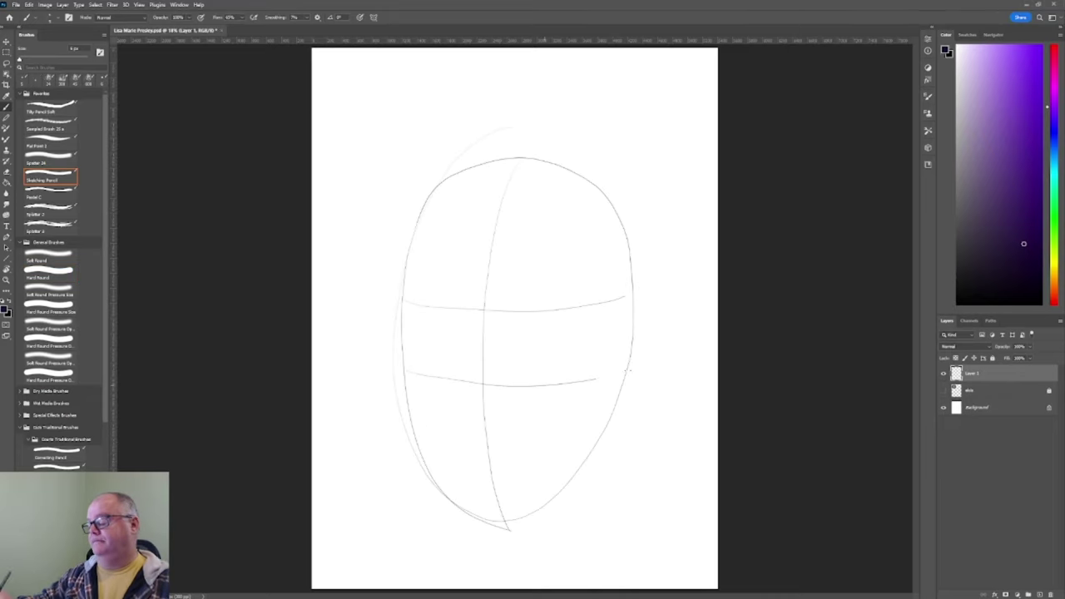
{"action": "left_click_drag", "start_coordinate": [411, 424], "coordinate": [607, 429]}
{"action": "left_click_drag", "start_coordinate": [1025, 346], "coordinate": [1008, 347]}
{"action": "left_click", "coordinate": [1030, 593]}
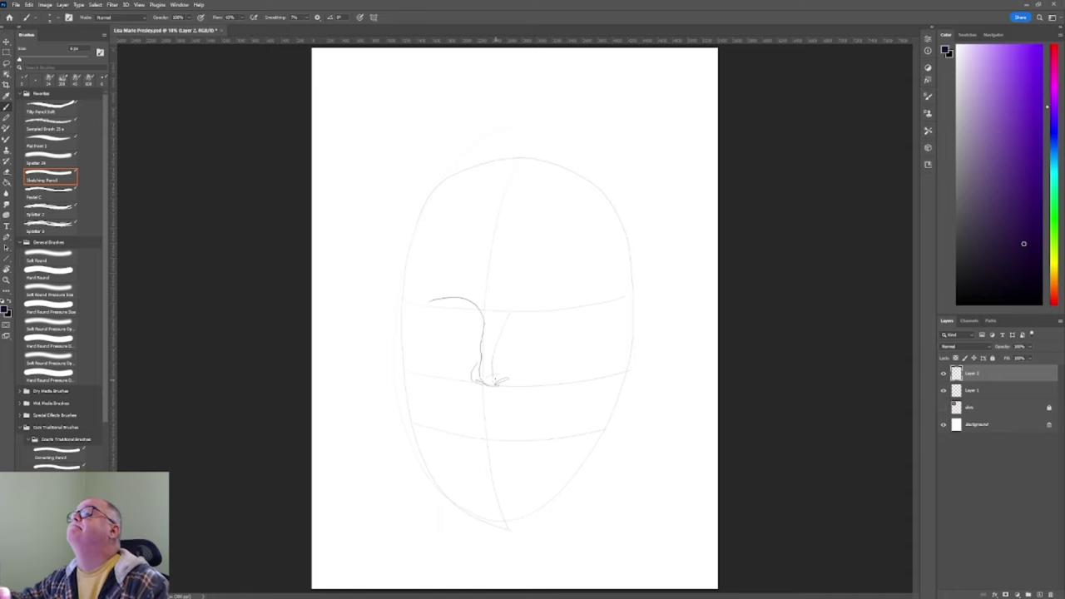
Step: Draw the nose outline, right eyebrow, left face contour, mouth line and lower lip
{"action": "left_click_drag", "start_coordinate": [500, 367], "coordinate": [509, 379]}
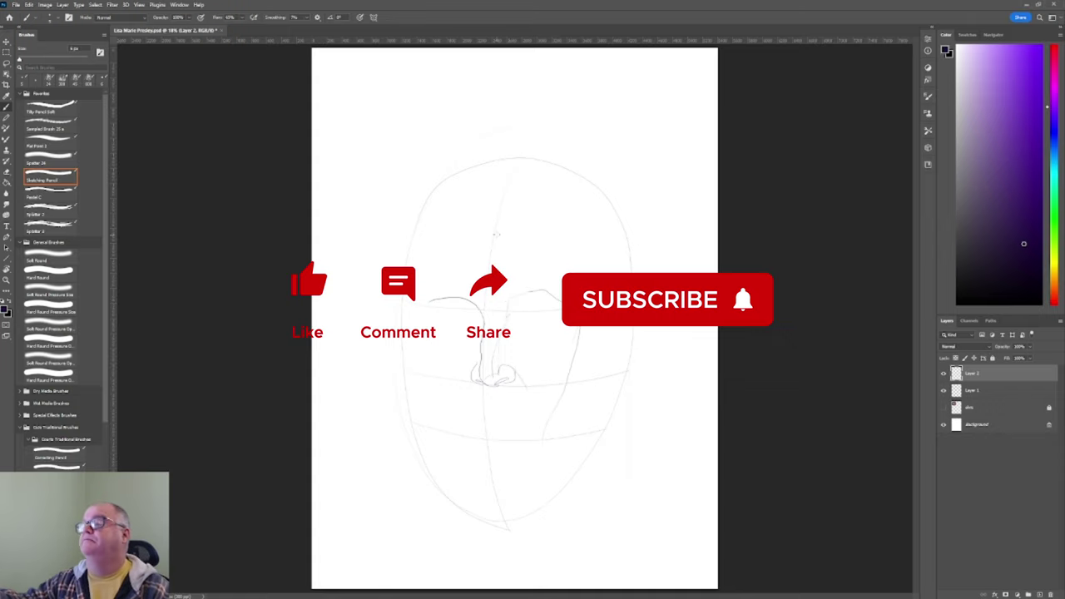
{"action": "left_click_drag", "start_coordinate": [497, 238], "coordinate": [558, 248]}
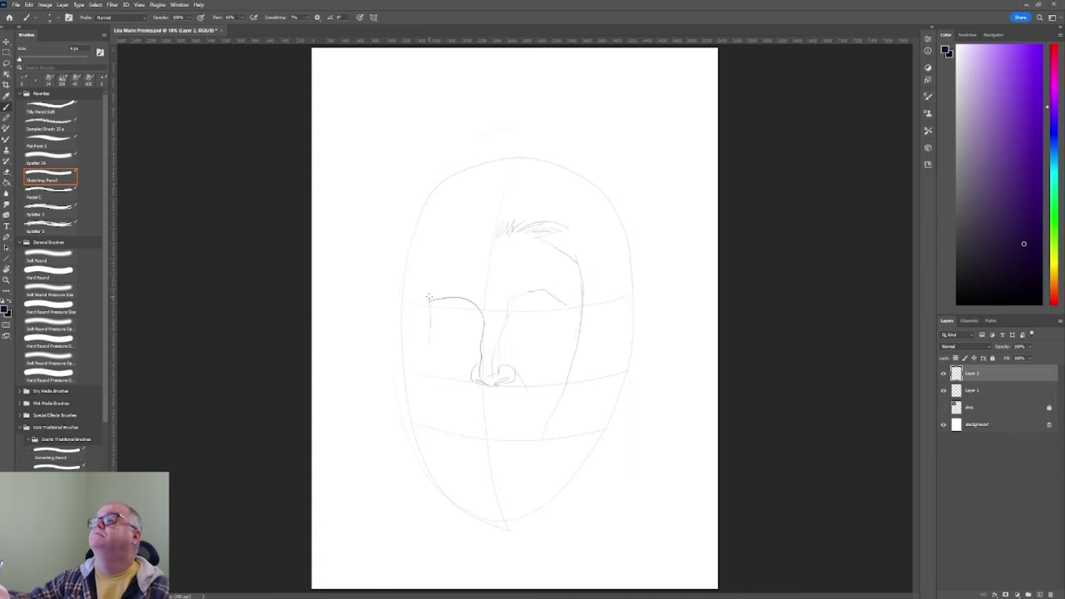
{"action": "left_click_drag", "start_coordinate": [428, 297], "coordinate": [509, 196]}
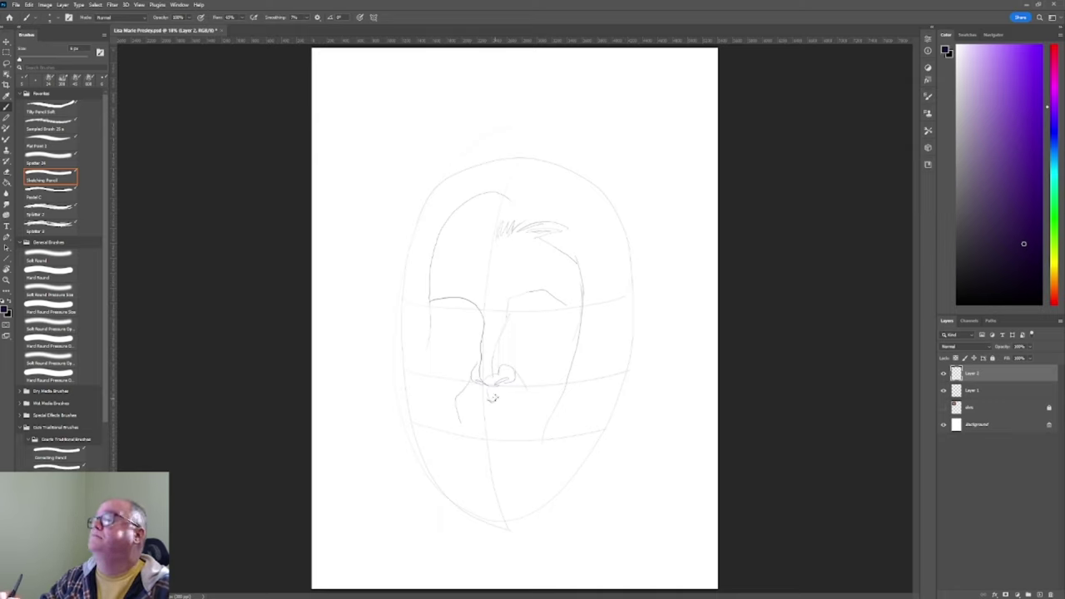
{"action": "left_click_drag", "start_coordinate": [536, 406], "coordinate": [459, 403]}
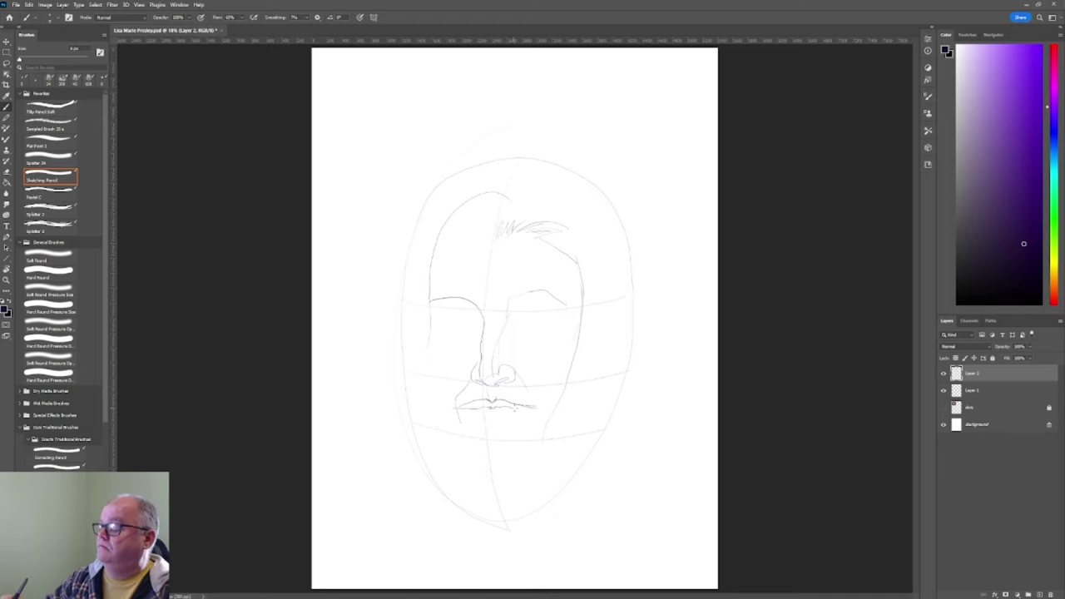
{"action": "left_click_drag", "start_coordinate": [491, 422], "coordinate": [459, 410]}
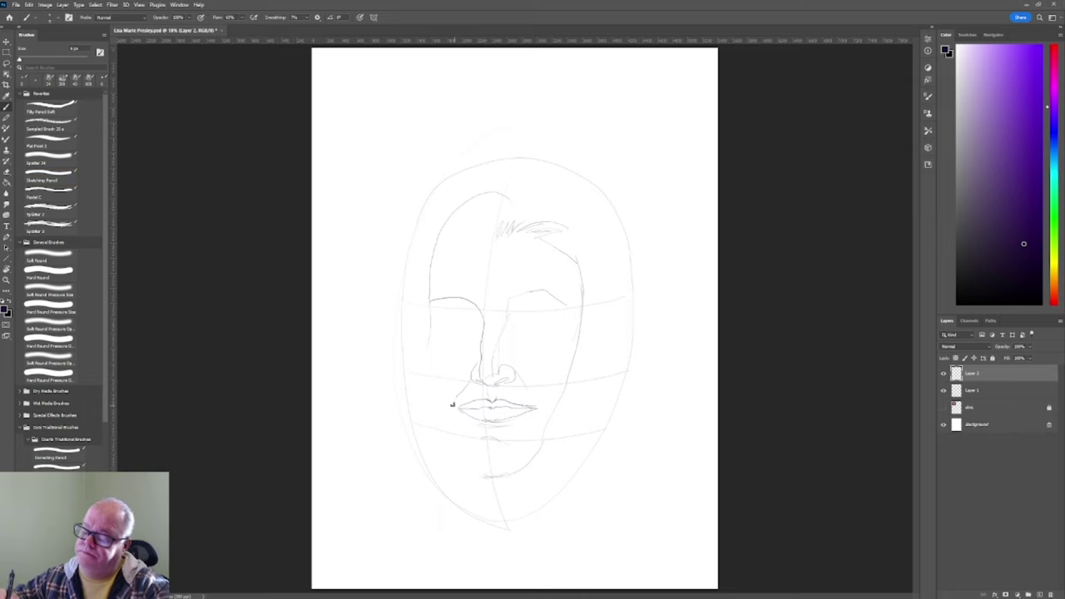
{"action": "left_click_drag", "start_coordinate": [453, 401], "coordinate": [466, 384]}
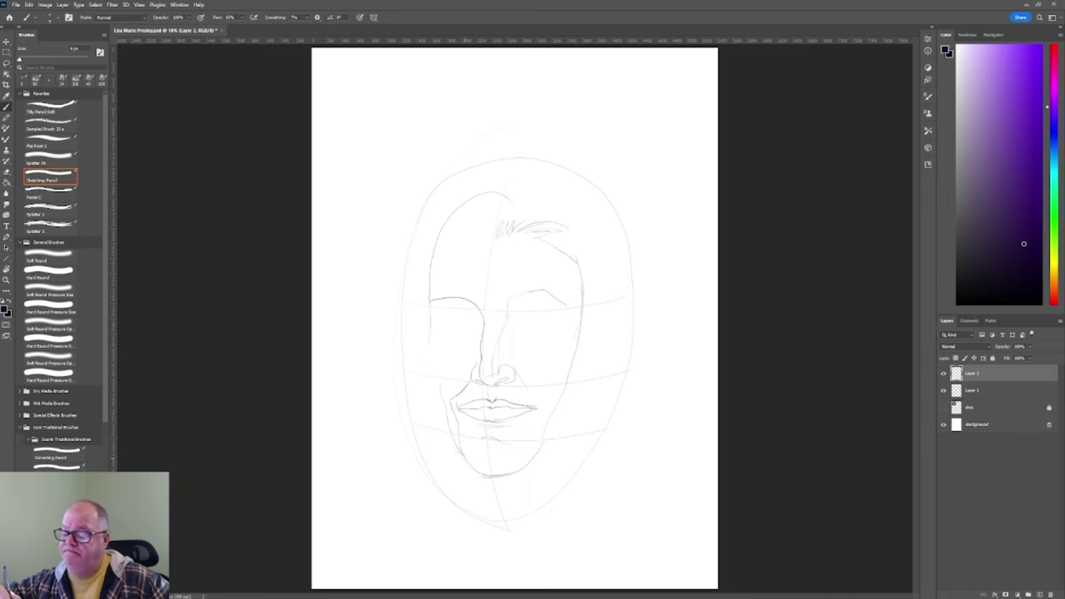
Step: Sketch the left cheek, forehead, chin and right-side head outline, then zoom in on the face
{"action": "left_click_drag", "start_coordinate": [434, 416], "coordinate": [426, 389]}
{"action": "left_click_drag", "start_coordinate": [431, 337], "coordinate": [430, 402]}
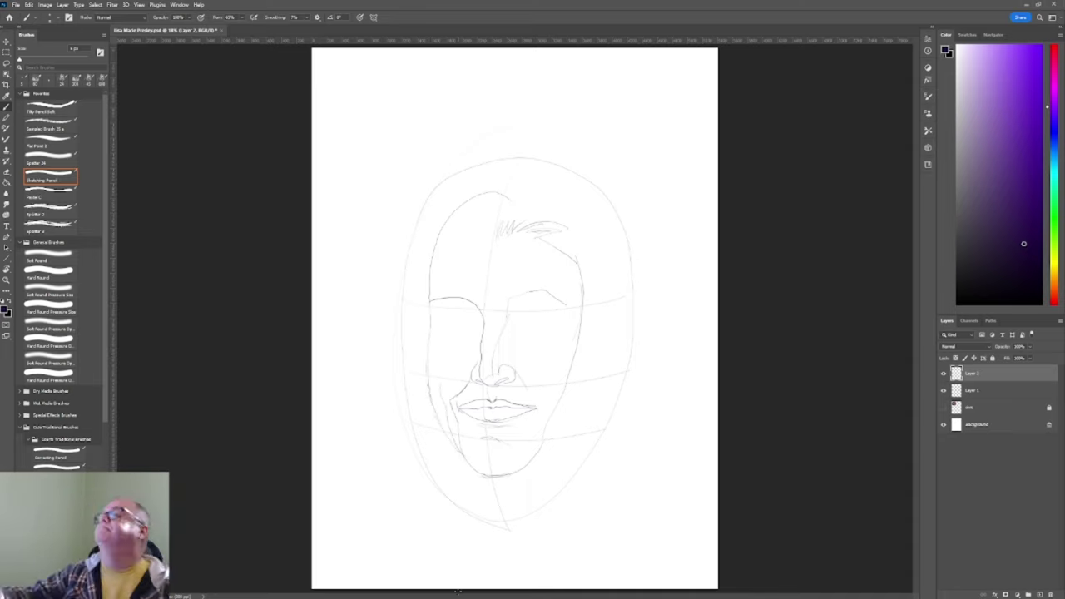
{"action": "left_click_drag", "start_coordinate": [435, 256], "coordinate": [473, 221]}
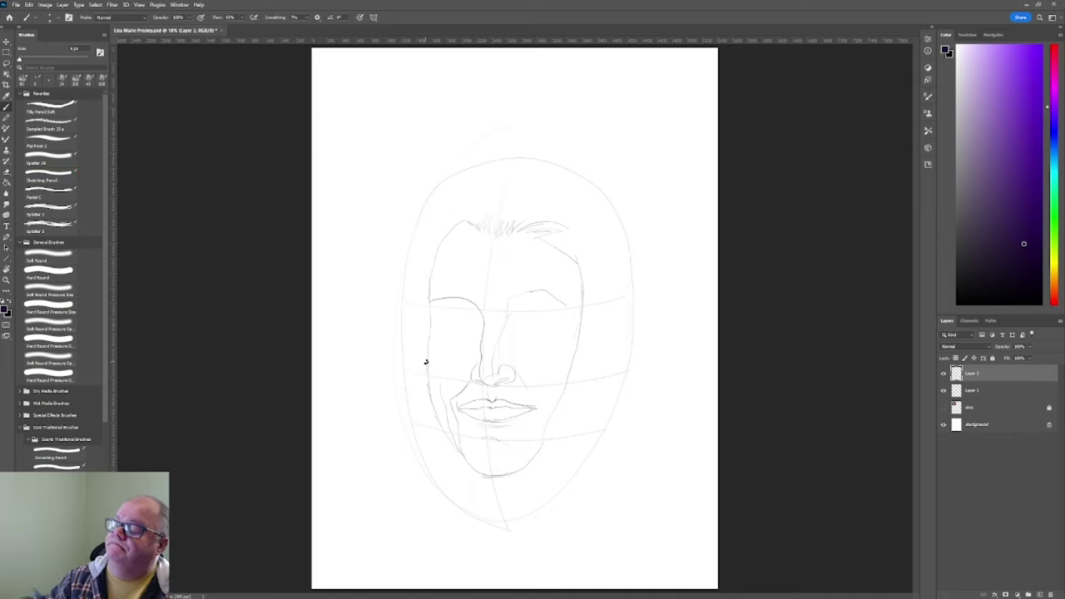
{"action": "left_click_drag", "start_coordinate": [459, 453], "coordinate": [499, 476]}
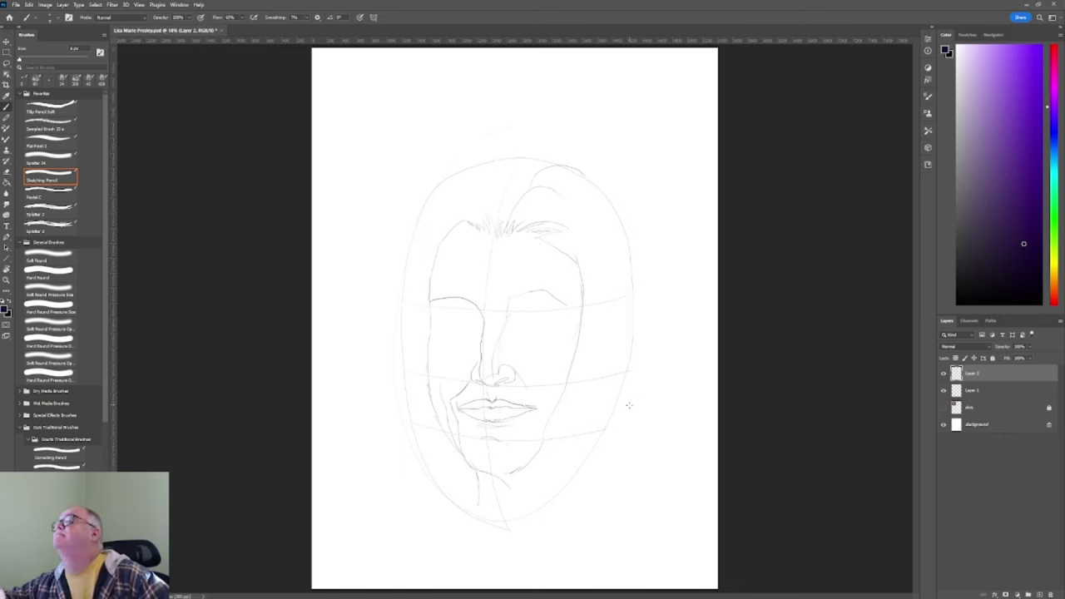
{"action": "left_click_drag", "start_coordinate": [649, 330], "coordinate": [626, 447]}
{"action": "mouse_move", "coordinate": [645, 280]}
{"action": "left_mouse_down"}
{"action": "mouse_move", "coordinate": [641, 251]}
{"action": "mouse_move", "coordinate": [536, 177]}
{"action": "mouse_move", "coordinate": [421, 209]}
{"action": "mouse_move", "coordinate": [430, 305]}
{"action": "mouse_move", "coordinate": [385, 450]}
{"action": "left_mouse_up"}
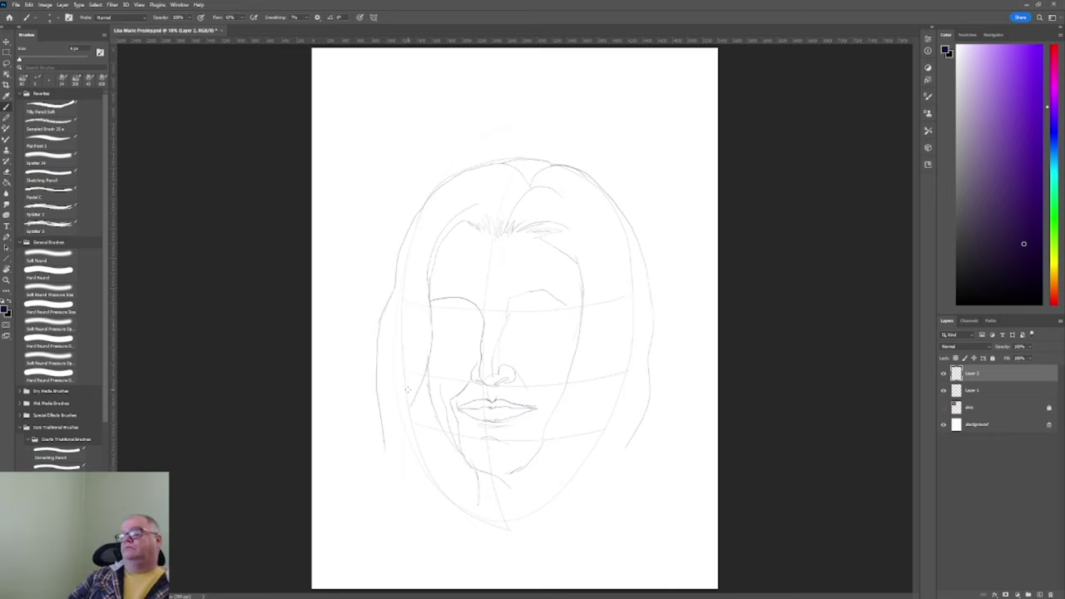
{"action": "left_click", "coordinate": [50, 178]}
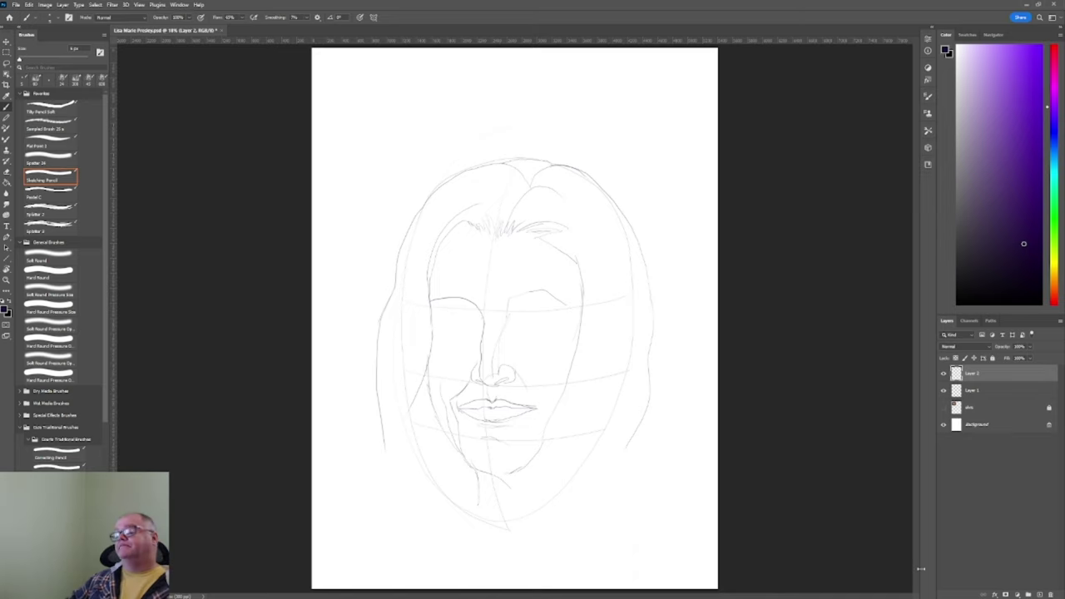
{"action": "key", "text": "ctrl+1"}
Step: On a new layer, hatch shading around the nose wing, nostril and nose tip
{"action": "key", "text": "ctrl+minus"}
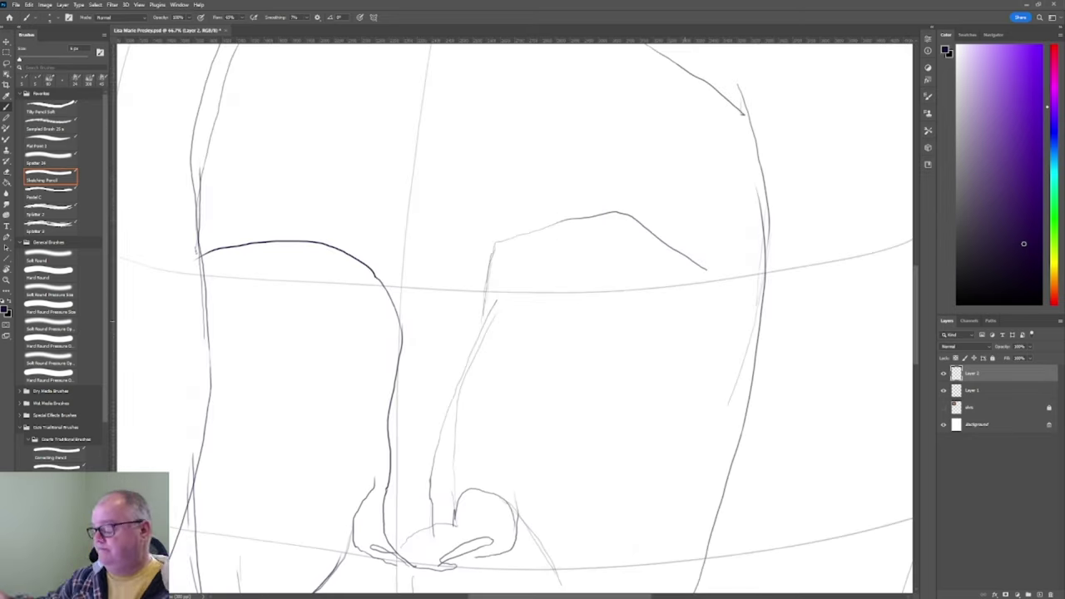
{"action": "left_click", "coordinate": [1038, 594]}
{"action": "left_click_drag", "start_coordinate": [386, 411], "coordinate": [413, 437]}
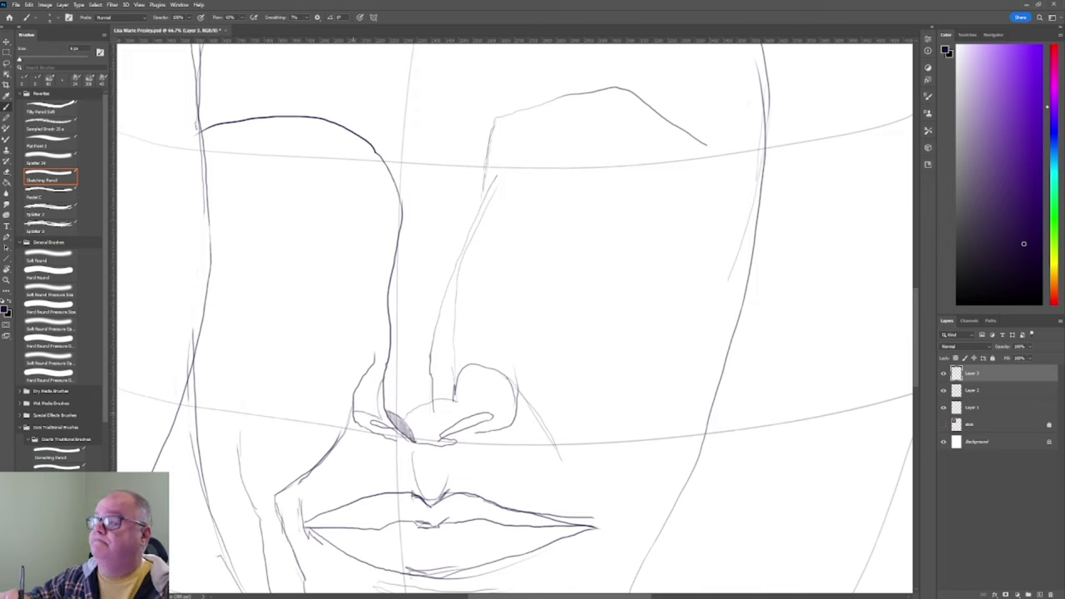
{"action": "left_click_drag", "start_coordinate": [355, 416], "coordinate": [392, 435]}
{"action": "mouse_move", "coordinate": [380, 385]}
{"action": "left_mouse_down"}
{"action": "mouse_move", "coordinate": [386, 431]}
{"action": "mouse_move", "coordinate": [464, 406]}
{"action": "left_mouse_up"}
{"action": "left_click_drag", "start_coordinate": [469, 414], "coordinate": [490, 398]}
{"action": "mouse_move", "coordinate": [450, 429]}
{"action": "left_mouse_down"}
{"action": "mouse_move", "coordinate": [488, 417]}
{"action": "mouse_move", "coordinate": [458, 401]}
{"action": "mouse_move", "coordinate": [509, 420]}
{"action": "mouse_move", "coordinate": [516, 378]}
{"action": "left_mouse_up"}
Step: Shade both sides of the nose and the left nostril, retracing the left nose contour
{"action": "mouse_move", "coordinate": [486, 398]}
{"action": "left_mouse_down"}
{"action": "mouse_move", "coordinate": [506, 371]}
{"action": "mouse_move", "coordinate": [466, 348]}
{"action": "left_mouse_up"}
{"action": "mouse_move", "coordinate": [436, 388]}
{"action": "left_mouse_down"}
{"action": "mouse_move", "coordinate": [479, 308]}
{"action": "mouse_move", "coordinate": [498, 238]}
{"action": "left_mouse_up"}
{"action": "left_click_drag", "start_coordinate": [440, 328], "coordinate": [508, 178]}
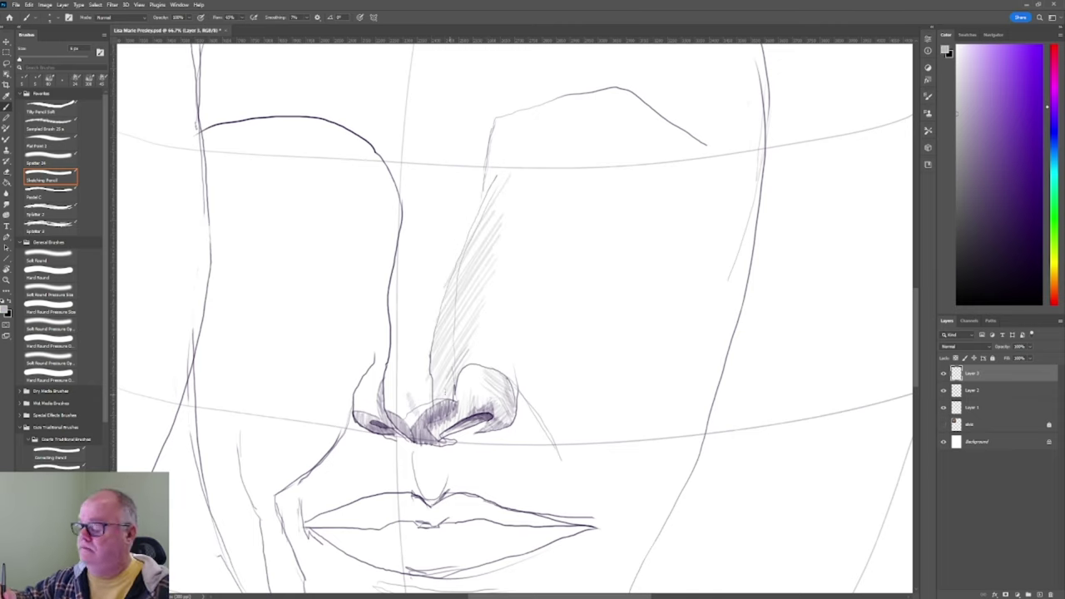
{"action": "mouse_move", "coordinate": [446, 398]}
{"action": "left_mouse_down"}
{"action": "mouse_move", "coordinate": [476, 345]}
{"action": "mouse_move", "coordinate": [503, 347]}
{"action": "left_mouse_up"}
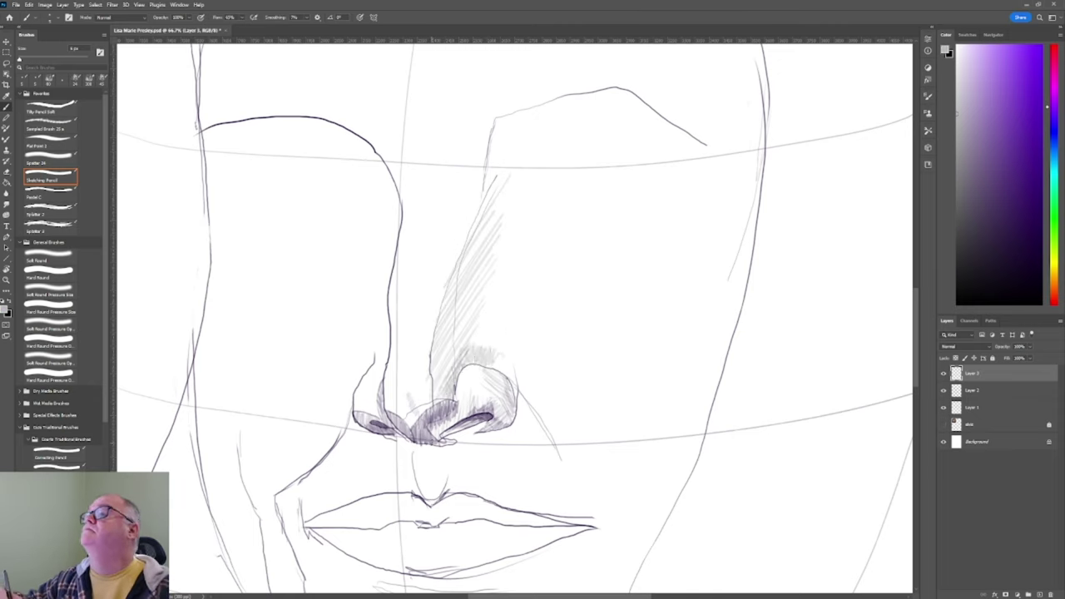
{"action": "left_click_drag", "start_coordinate": [375, 378], "coordinate": [389, 293]}
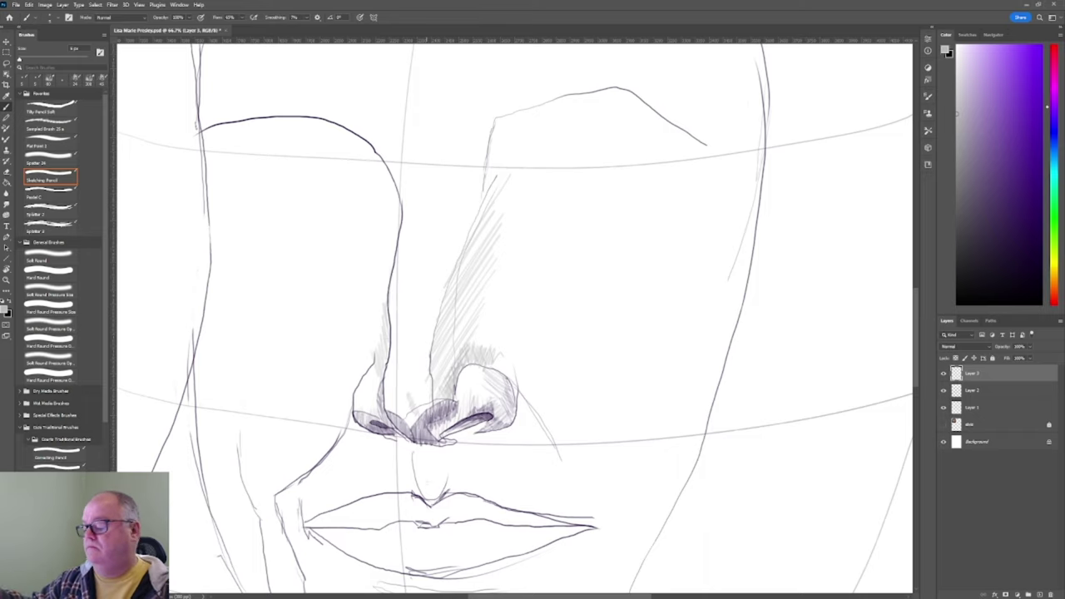
{"action": "left_click_drag", "start_coordinate": [396, 423], "coordinate": [419, 399]}
{"action": "left_click_drag", "start_coordinate": [424, 411], "coordinate": [428, 397]}
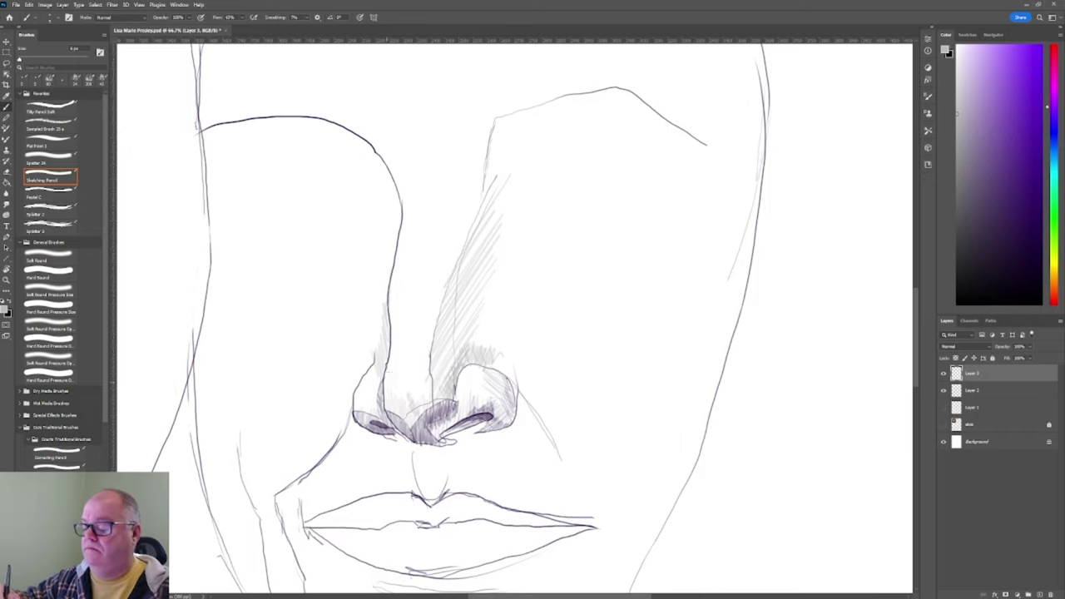
{"action": "left_click_drag", "start_coordinate": [393, 350], "coordinate": [391, 287]}
Step: Hatch the nose bridge and inner eye corner with guides visible, then draw the upper eyelid on a new layer
{"action": "left_click_drag", "start_coordinate": [459, 244], "coordinate": [463, 165]}
{"action": "left_click_drag", "start_coordinate": [407, 214], "coordinate": [403, 183]}
{"action": "left_click_drag", "start_coordinate": [488, 200], "coordinate": [478, 122]}
{"action": "left_click_drag", "start_coordinate": [471, 160], "coordinate": [467, 133]}
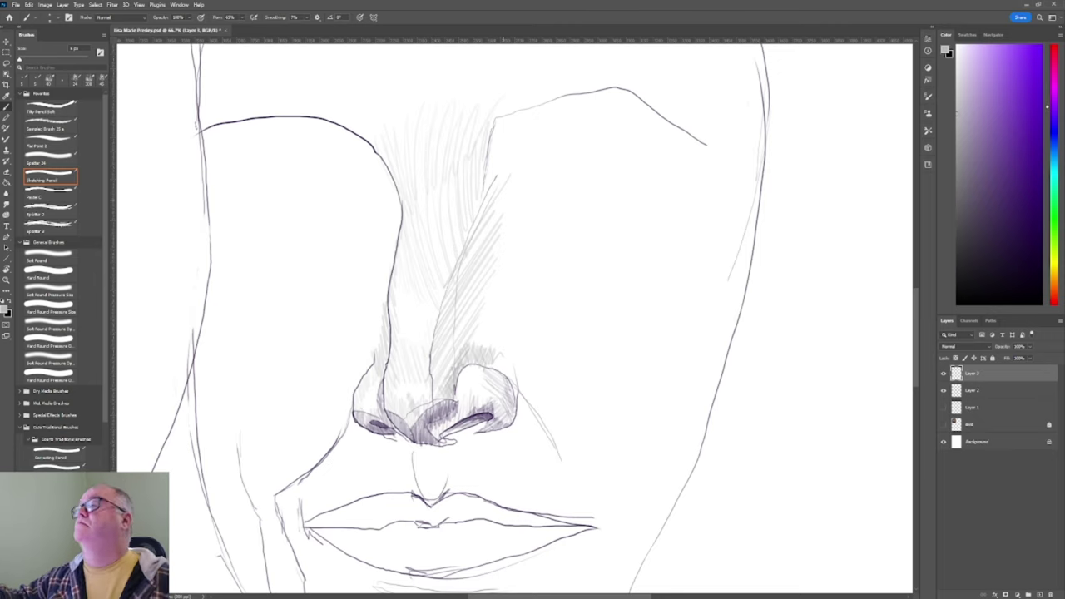
{"action": "left_click", "coordinate": [944, 406]}
{"action": "left_click_drag", "start_coordinate": [493, 198], "coordinate": [527, 111]}
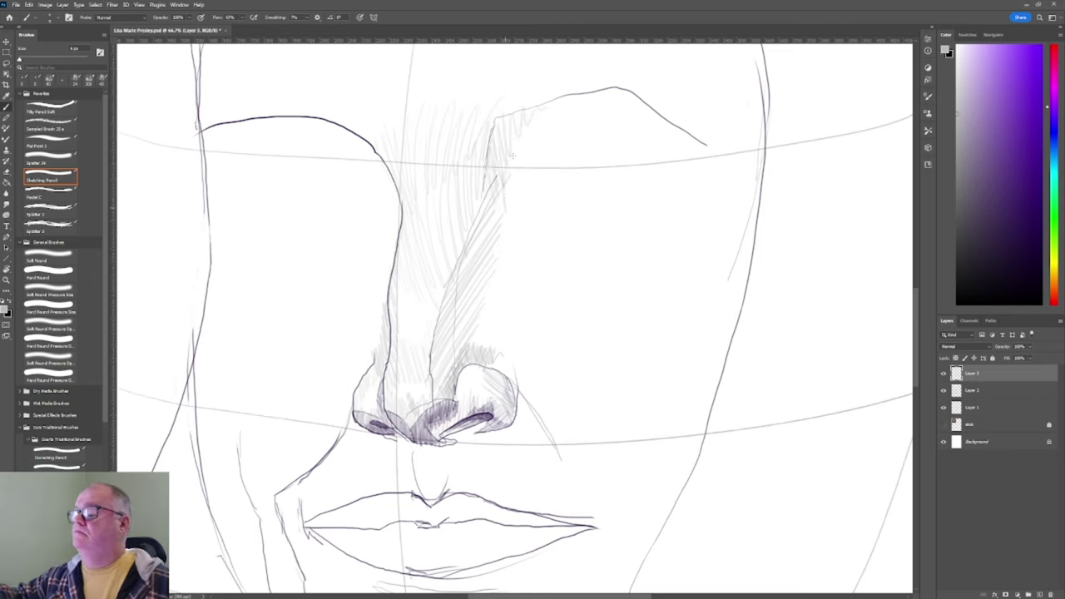
{"action": "left_click_drag", "start_coordinate": [509, 215], "coordinate": [504, 186]}
{"action": "left_click_drag", "start_coordinate": [481, 251], "coordinate": [491, 213]}
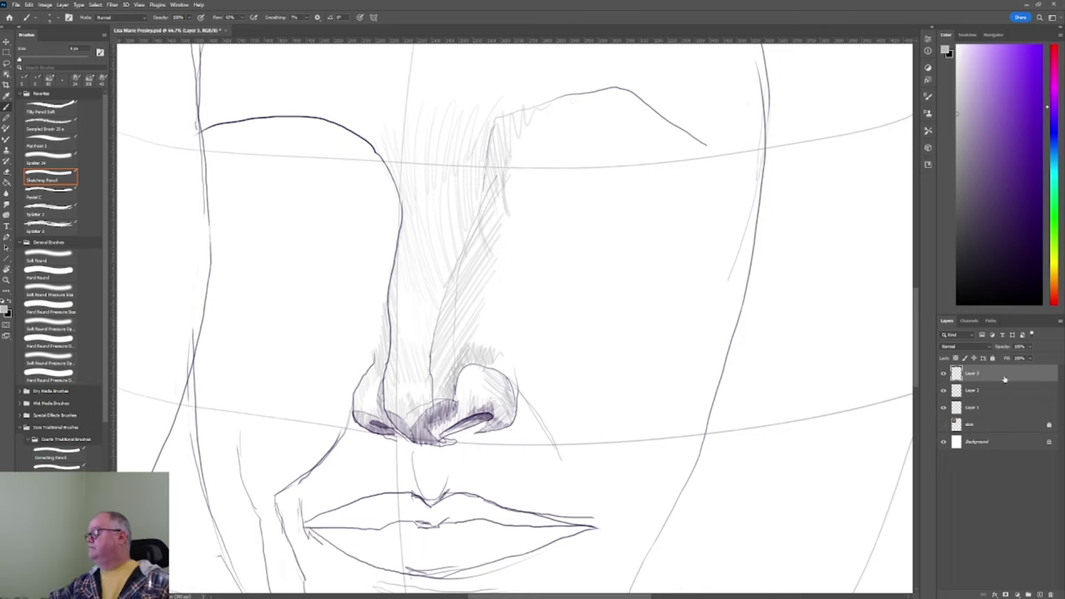
{"action": "left_click", "coordinate": [1040, 594]}
{"action": "mouse_move", "coordinate": [565, 168]}
{"action": "left_mouse_down"}
{"action": "mouse_move", "coordinate": [601, 176]}
{"action": "mouse_move", "coordinate": [616, 198]}
{"action": "left_mouse_up"}
Step: Draw the eyelid crease and lightly shade the lid
{"action": "left_click_drag", "start_coordinate": [513, 190], "coordinate": [608, 188]}
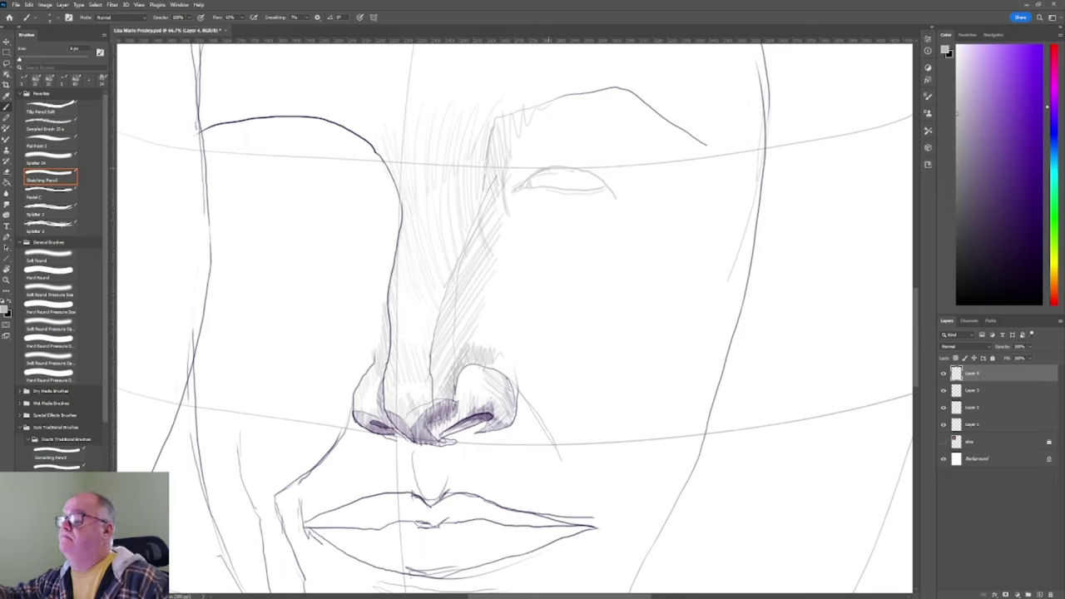
{"action": "left_click_drag", "start_coordinate": [550, 174], "coordinate": [601, 186]}
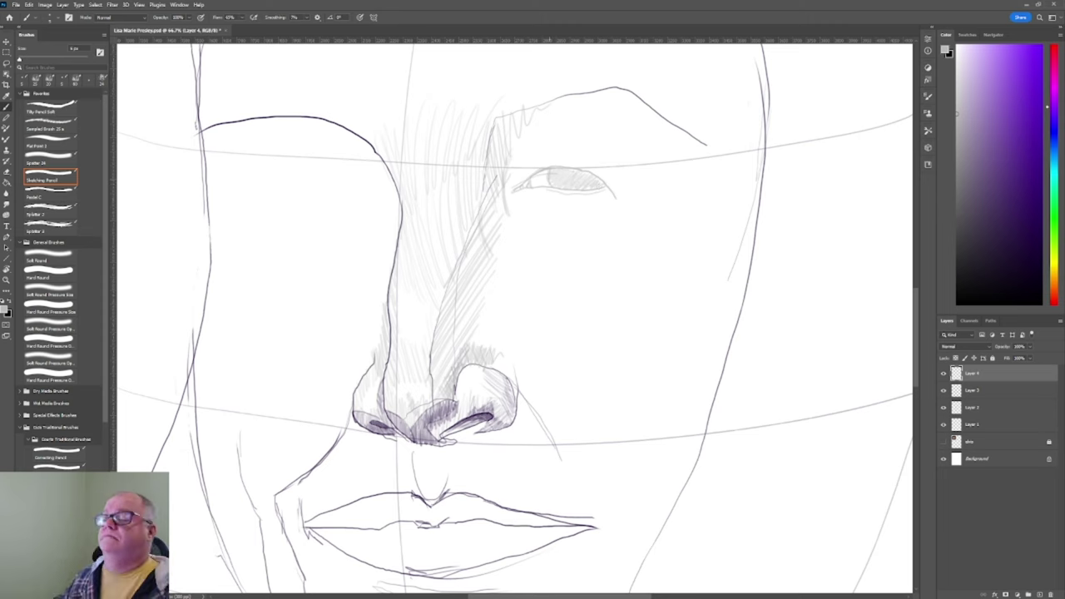
{"action": "key", "text": "ctrl+0"}
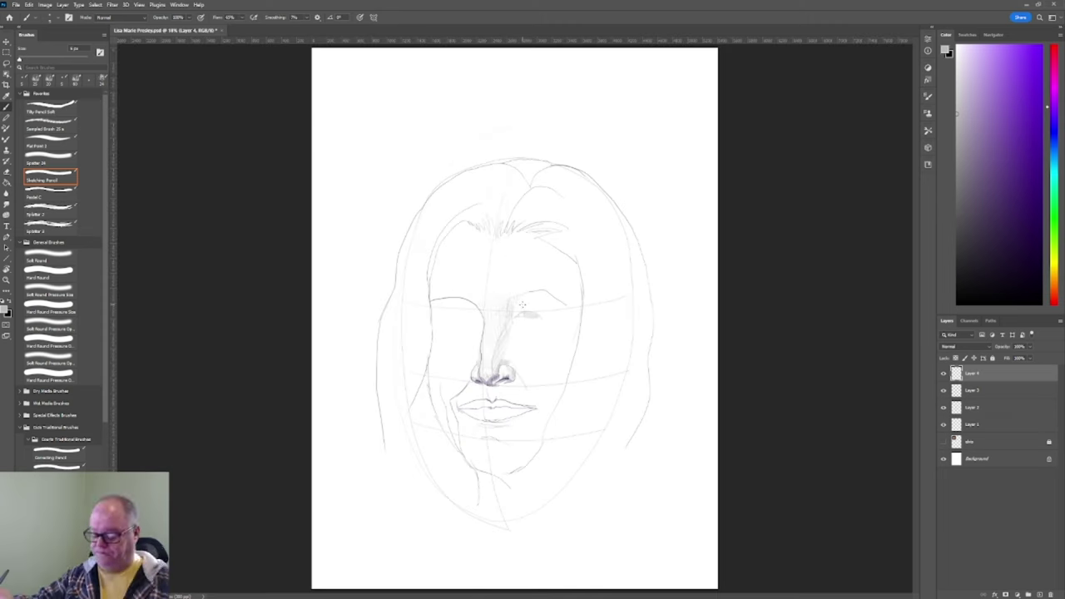
Step: Select and scale the right eye to fit the face, then return to the black pencil
{"action": "key", "text": "m"}
{"action": "mouse_move", "coordinate": [513, 303]}
{"action": "left_mouse_down"}
{"action": "mouse_move", "coordinate": [594, 352]}
{"action": "mouse_move", "coordinate": [555, 338]}
{"action": "left_mouse_up"}
{"action": "left_click", "coordinate": [28, 4]}
{"action": "left_click", "coordinate": [59, 191]}
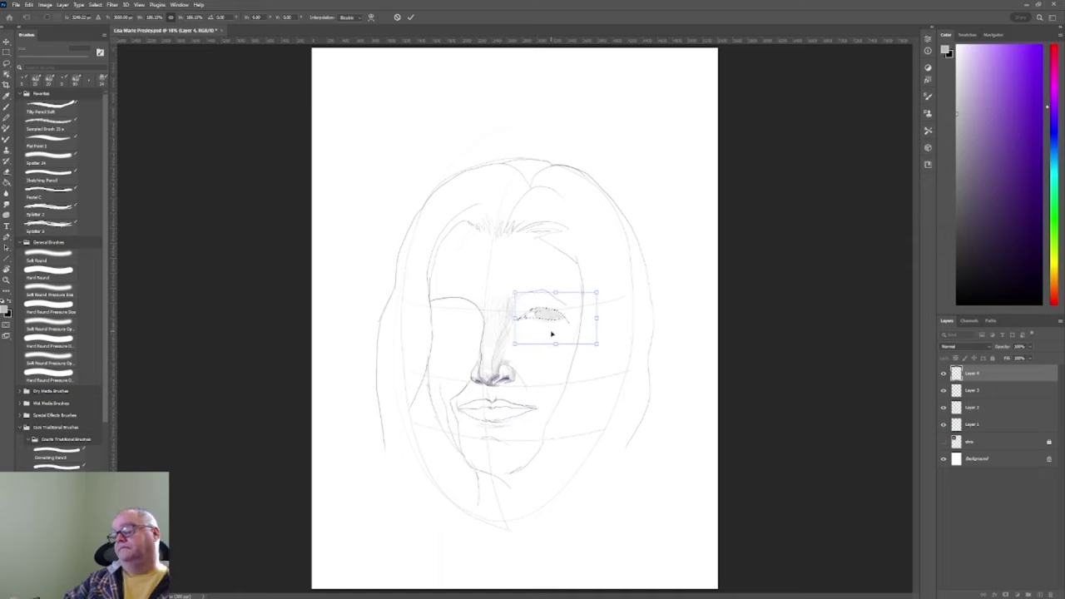
{"action": "left_click", "coordinate": [410, 17]}
{"action": "key", "text": "b"}
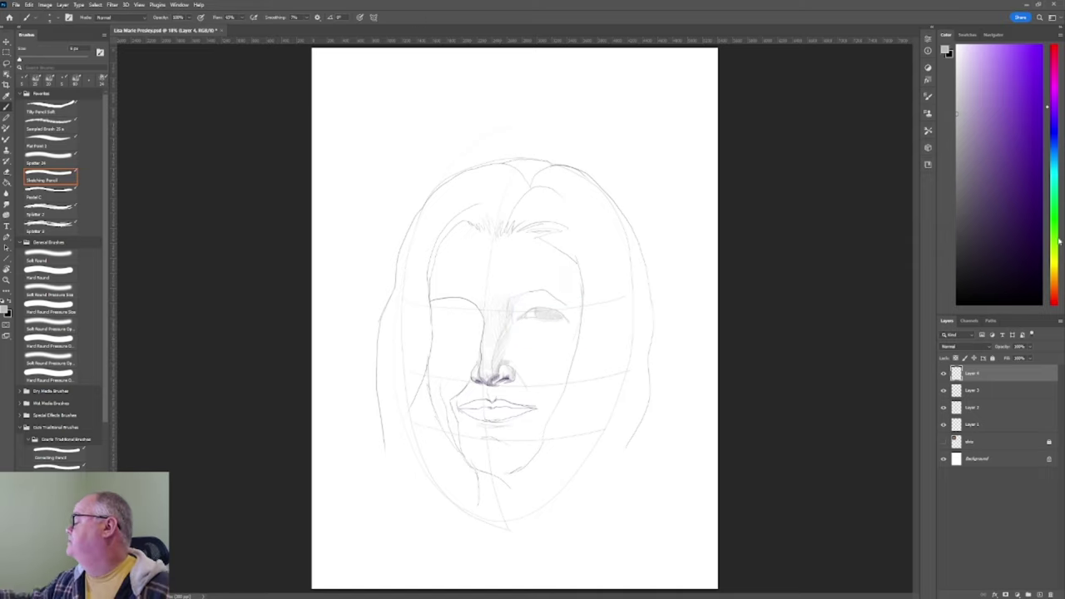
{"action": "key", "text": "d"}
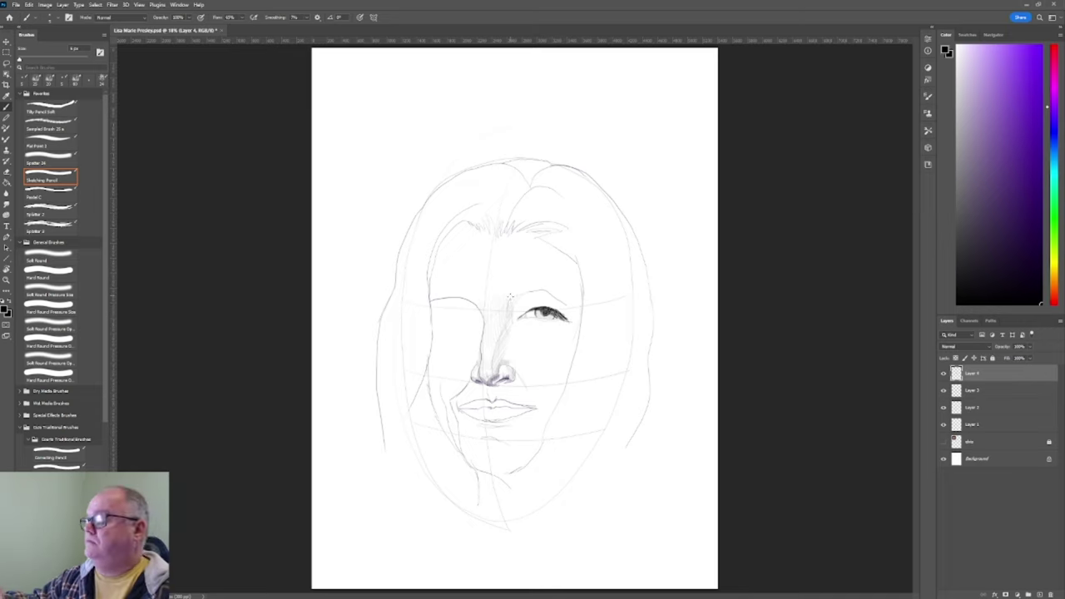
Step: Darken the right eyebrow, lasso and move it upward, then make Layer 2 active
{"action": "mouse_move", "coordinate": [521, 298]}
{"action": "left_mouse_down"}
{"action": "mouse_move", "coordinate": [546, 290]}
{"action": "mouse_move", "coordinate": [574, 310]}
{"action": "mouse_move", "coordinate": [533, 304]}
{"action": "mouse_move", "coordinate": [572, 316]}
{"action": "mouse_move", "coordinate": [542, 320]}
{"action": "mouse_move", "coordinate": [559, 322]}
{"action": "left_mouse_up"}
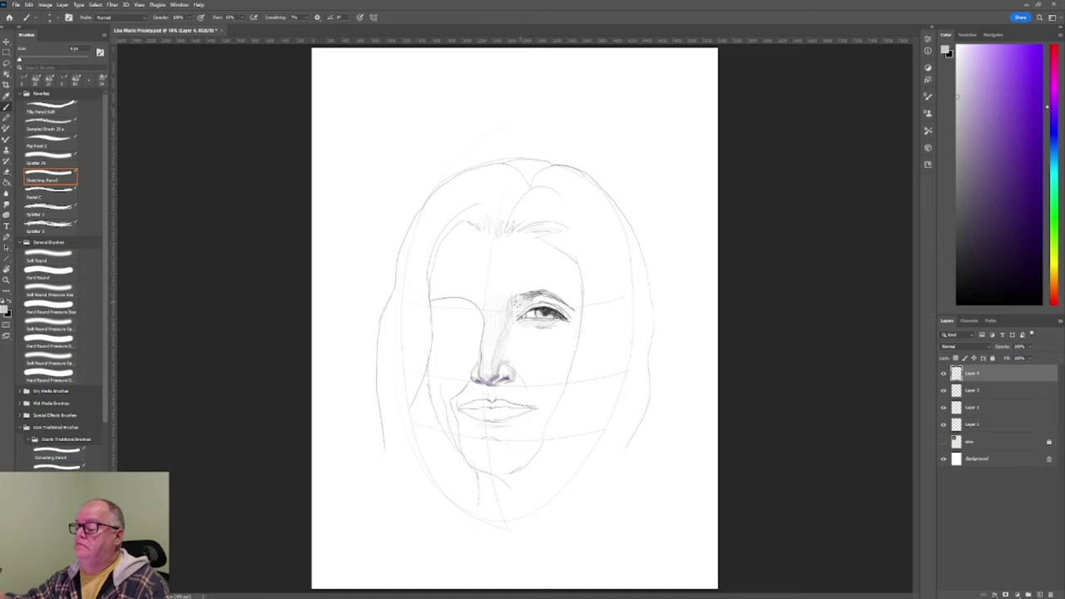
{"action": "key", "text": "l"}
{"action": "mouse_move", "coordinate": [511, 293]}
{"action": "left_mouse_down"}
{"action": "mouse_move", "coordinate": [551, 301]}
{"action": "mouse_move", "coordinate": [550, 265]}
{"action": "mouse_move", "coordinate": [535, 266]}
{"action": "left_mouse_up"}
{"action": "left_click", "coordinate": [28, 4]}
{"action": "key", "text": "Escape"}
{"action": "key", "text": "v"}
{"action": "key", "text": "b"}
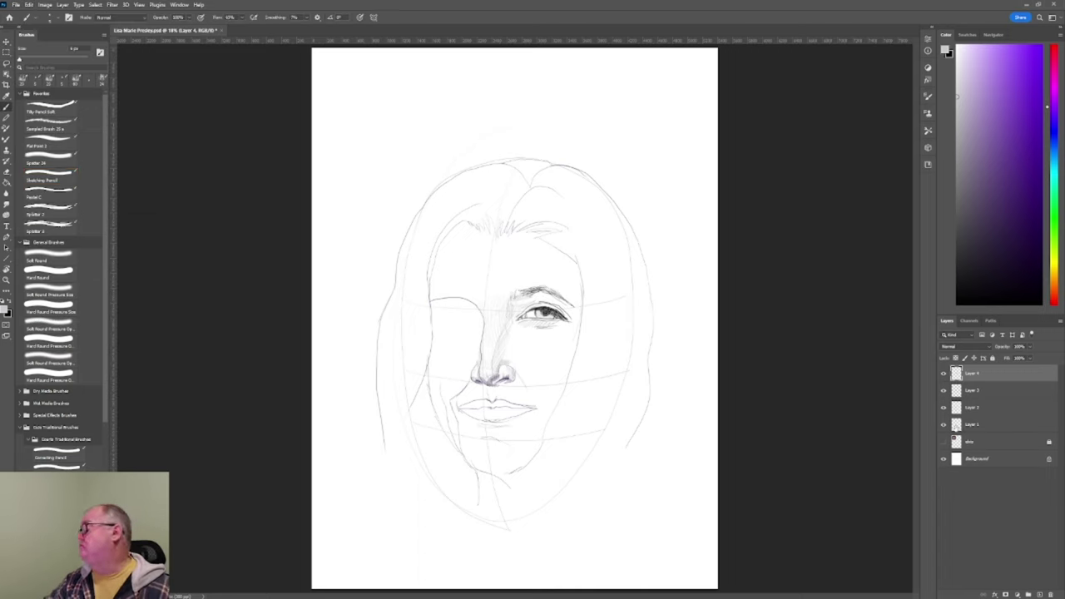
{"action": "left_click", "coordinate": [972, 406]}
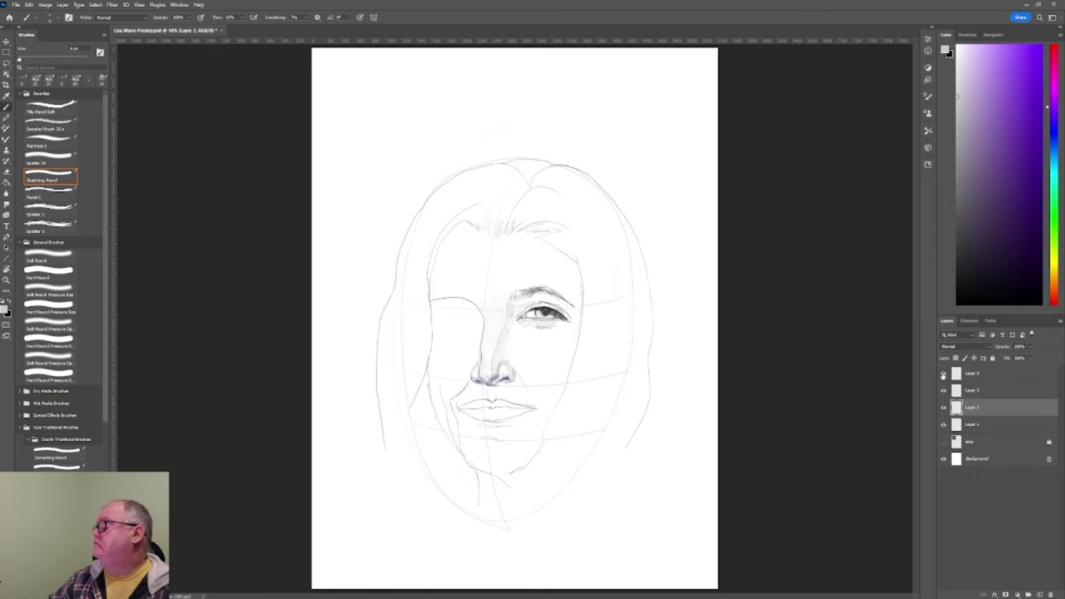
Step: Make Layer 4 active with black as the drawing colour
{"action": "left_click", "coordinate": [972, 373]}
{"action": "key", "text": "x"}
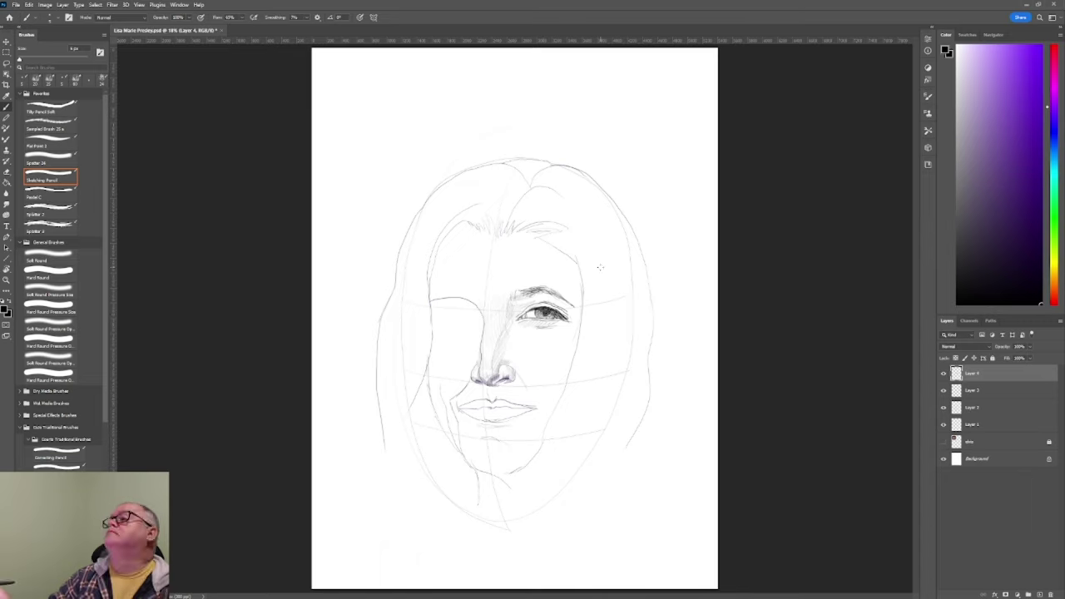
{"action": "key", "text": "x"}
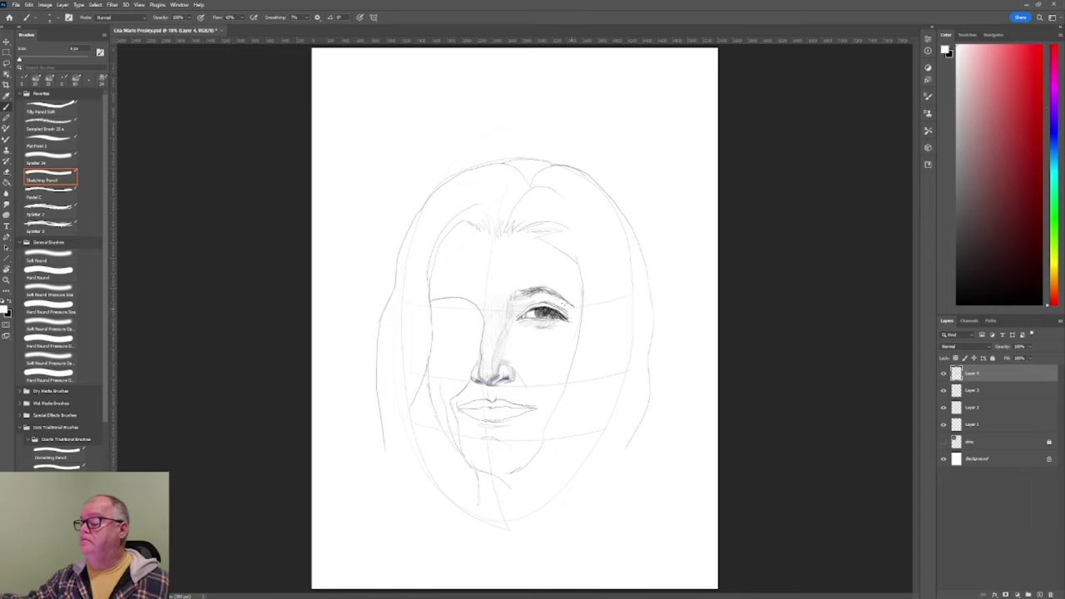
{"action": "key", "text": "x"}
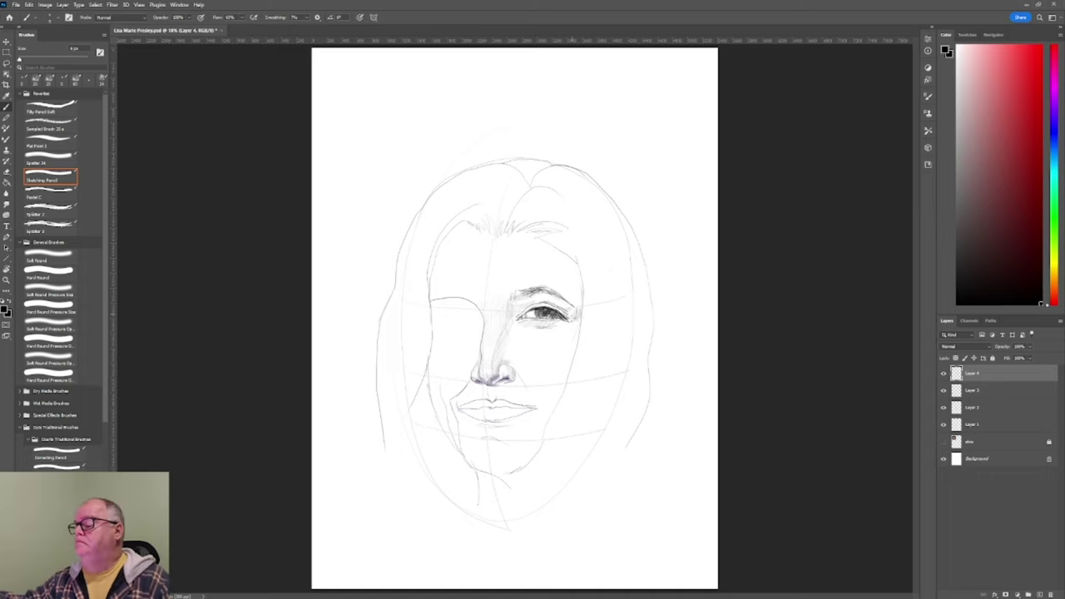
Step: Lasso the right cheek line and shift it slightly into place, then deselect
{"action": "key", "text": "l"}
{"action": "left_click_drag", "start_coordinate": [581, 258], "coordinate": [582, 264]}
{"action": "key", "text": "v"}
{"action": "left_click_drag", "start_coordinate": [582, 333], "coordinate": [591, 333]}
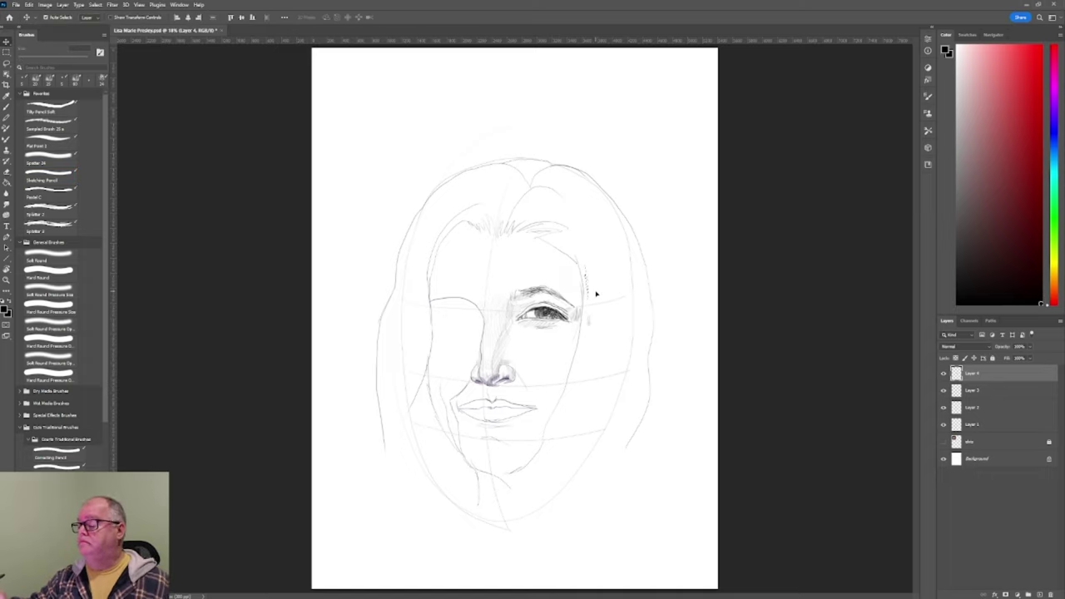
{"action": "left_click", "coordinate": [579, 348], "text": "ctrl"}
{"action": "key", "text": "ctrl+d"}
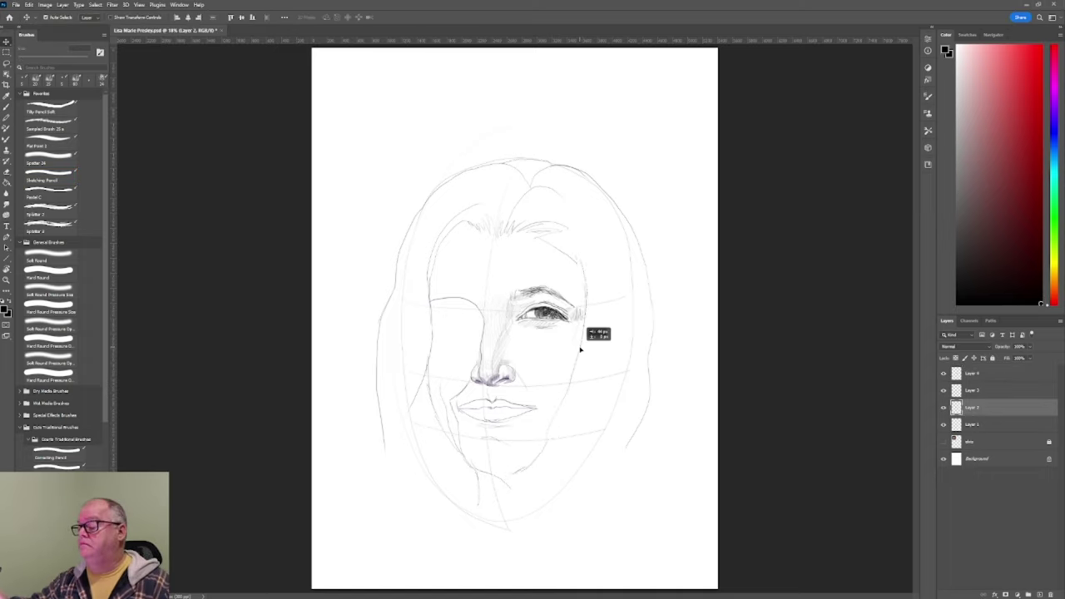
{"action": "key", "text": "b"}
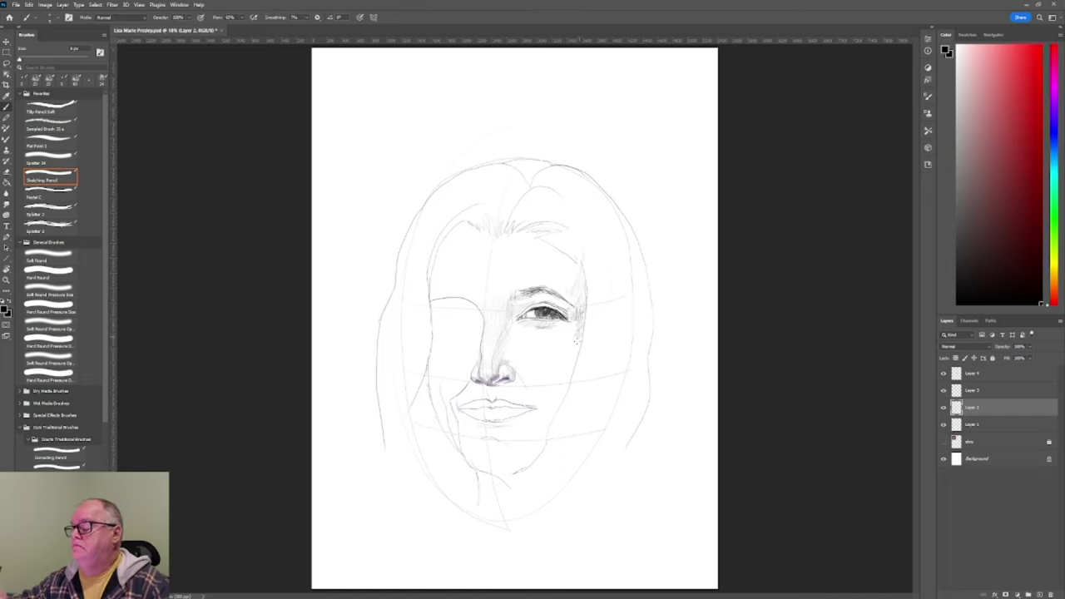
Step: Check the sketch by toggling Layer 4, then lasso the right eye for copying
{"action": "left_click", "coordinate": [944, 373]}
{"action": "left_click", "coordinate": [943, 374]}
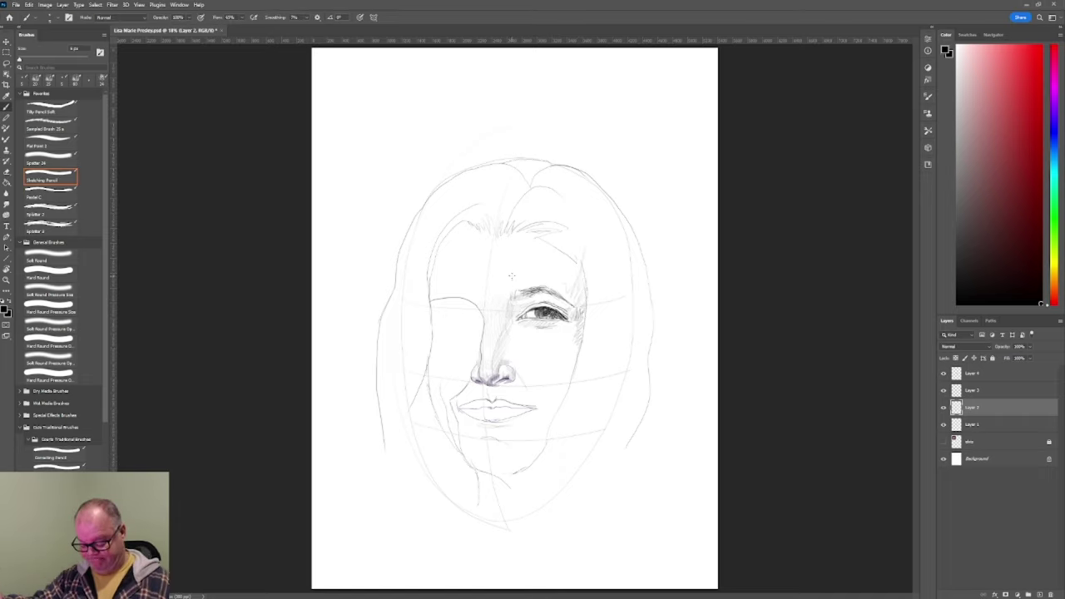
{"action": "key", "text": "l"}
{"action": "left_click_drag", "start_coordinate": [524, 280], "coordinate": [521, 283]}
{"action": "key", "text": "v"}
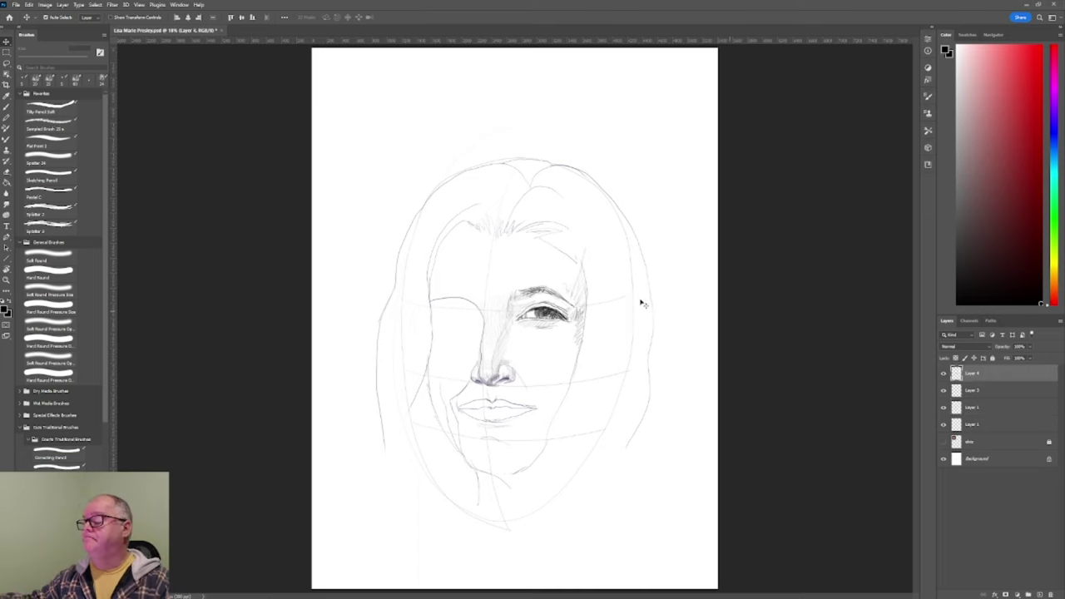
Step: Duplicate the right eye, flip it horizontally and place it at the left eye, then undo that copy
{"action": "key", "text": "ctrl+j"}
{"action": "left_click_drag", "start_coordinate": [585, 312], "coordinate": [420, 312]}
{"action": "left_click", "coordinate": [28, 4]}
{"action": "left_click", "coordinate": [161, 352]}
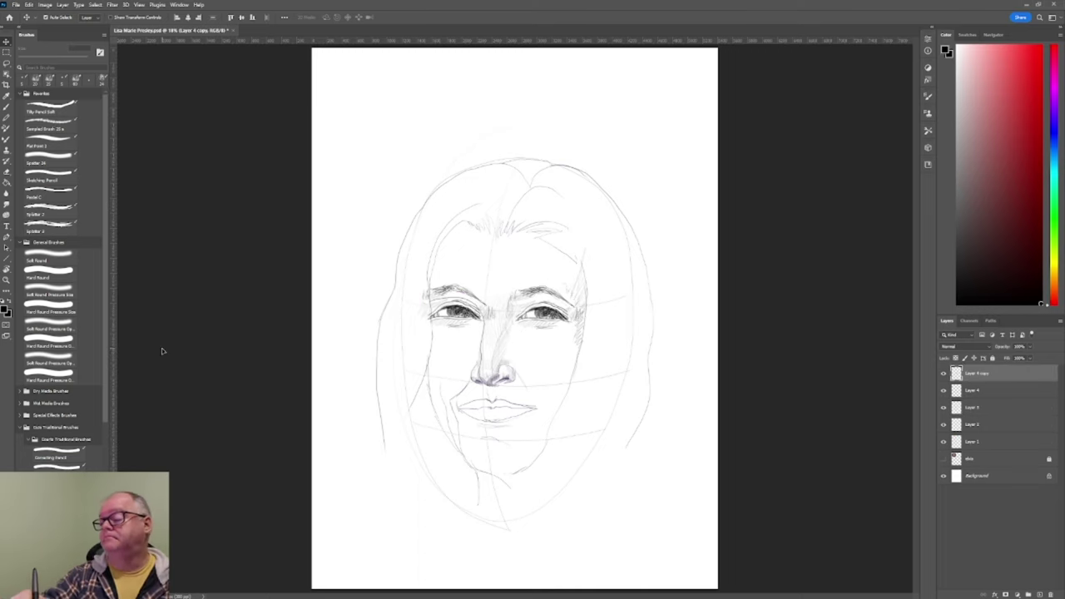
{"action": "mouse_move", "coordinate": [466, 283]}
{"action": "left_mouse_down"}
{"action": "mouse_move", "coordinate": [506, 293]}
{"action": "mouse_move", "coordinate": [453, 312]}
{"action": "left_mouse_up"}
{"action": "key", "text": "b"}
{"action": "key", "text": "Delete"}
{"action": "key", "text": "l"}
Step: Duplicate and flip the right eye again, nudging the mirrored copy into line as the left eye
{"action": "key", "text": "v"}
{"action": "left_click", "coordinate": [28, 4]}
{"action": "left_click", "coordinate": [160, 350]}
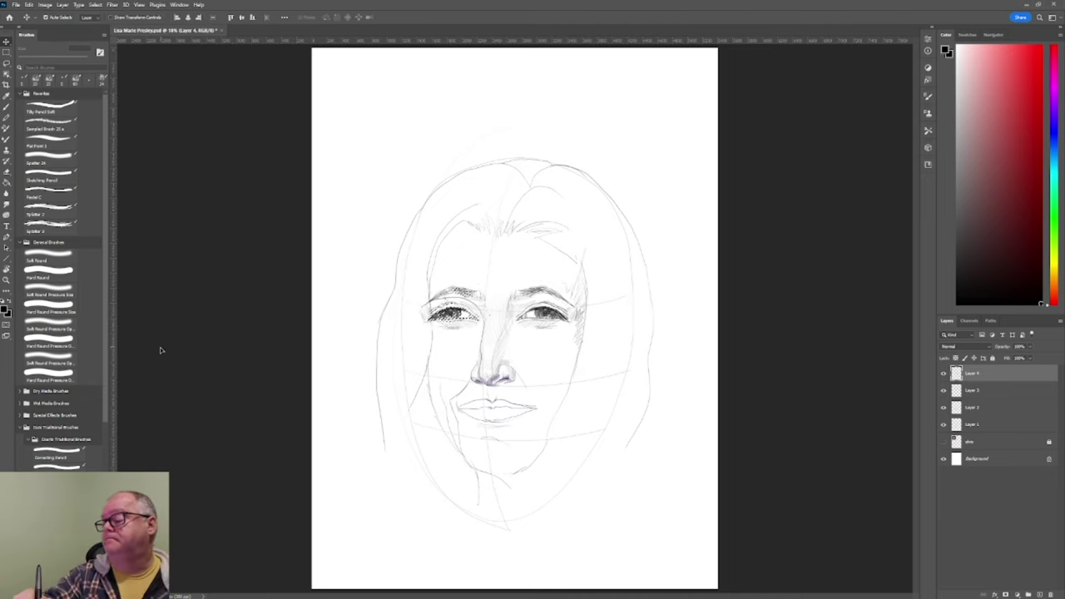
{"action": "left_click", "coordinate": [28, 4]}
{"action": "left_click", "coordinate": [50, 12]}
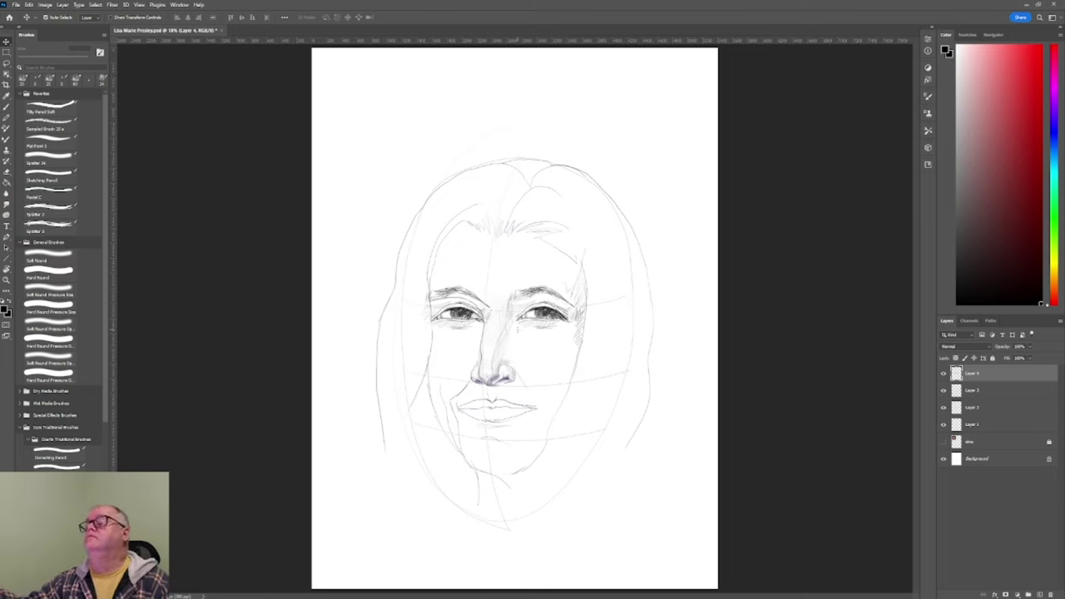
{"action": "key", "text": "b"}
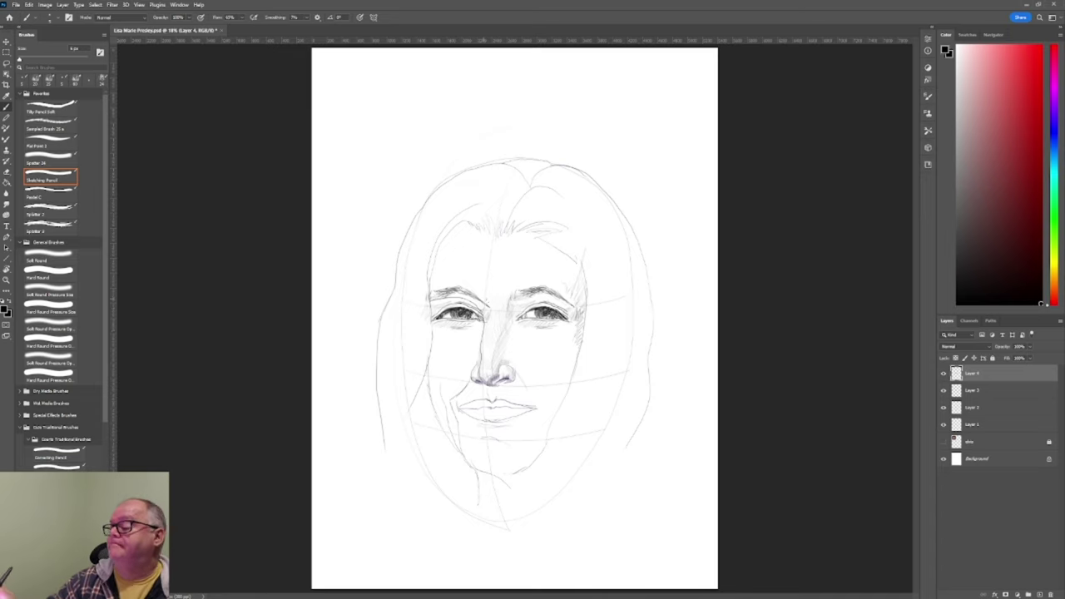
{"action": "key", "text": "v"}
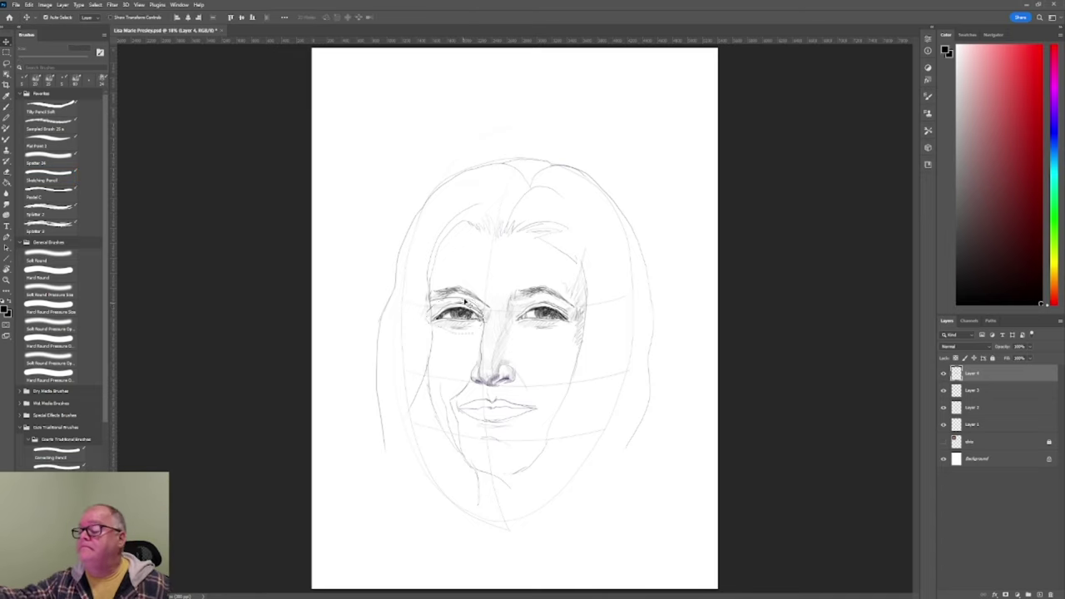
{"action": "left_click_drag", "start_coordinate": [466, 306], "coordinate": [462, 310]}
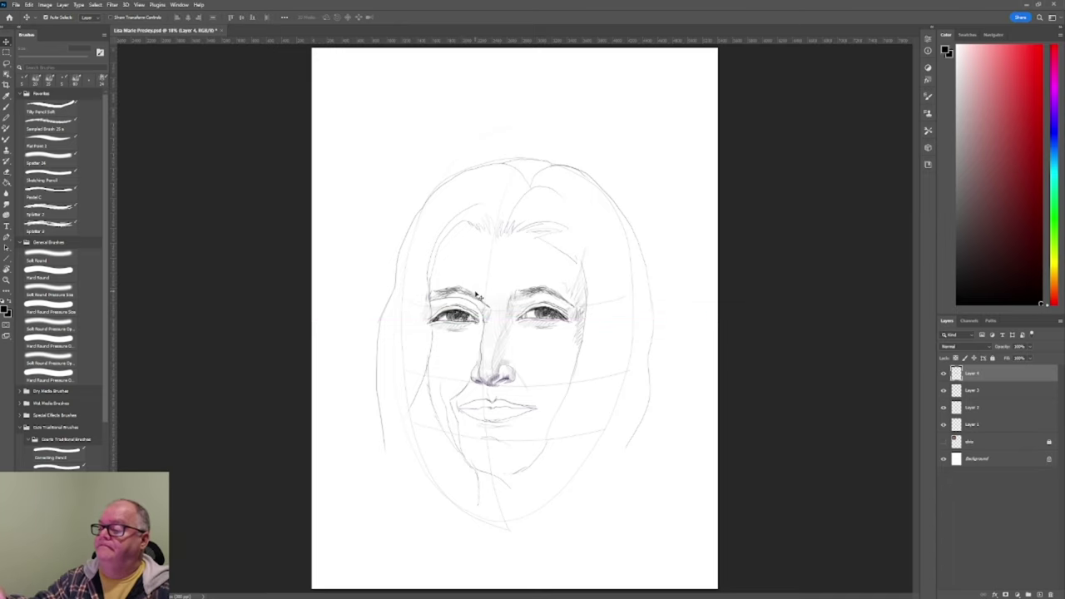
Step: Move the left eyebrow into place, darken it and its end, and darken the upper lip line
{"action": "key", "text": "l"}
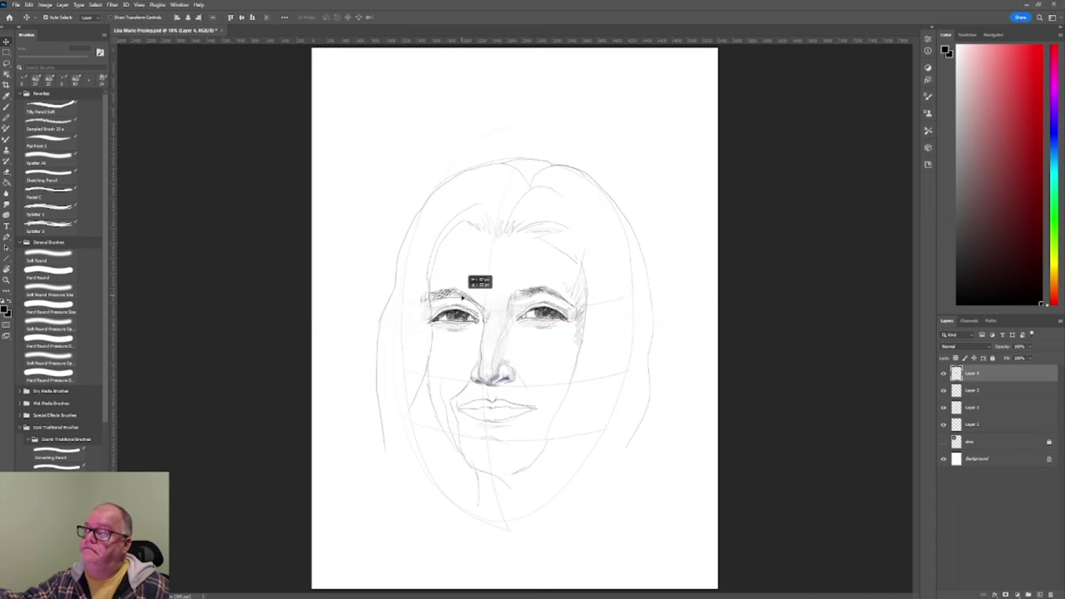
{"action": "left_click_drag", "start_coordinate": [461, 293], "coordinate": [449, 295]}
{"action": "key", "text": "b"}
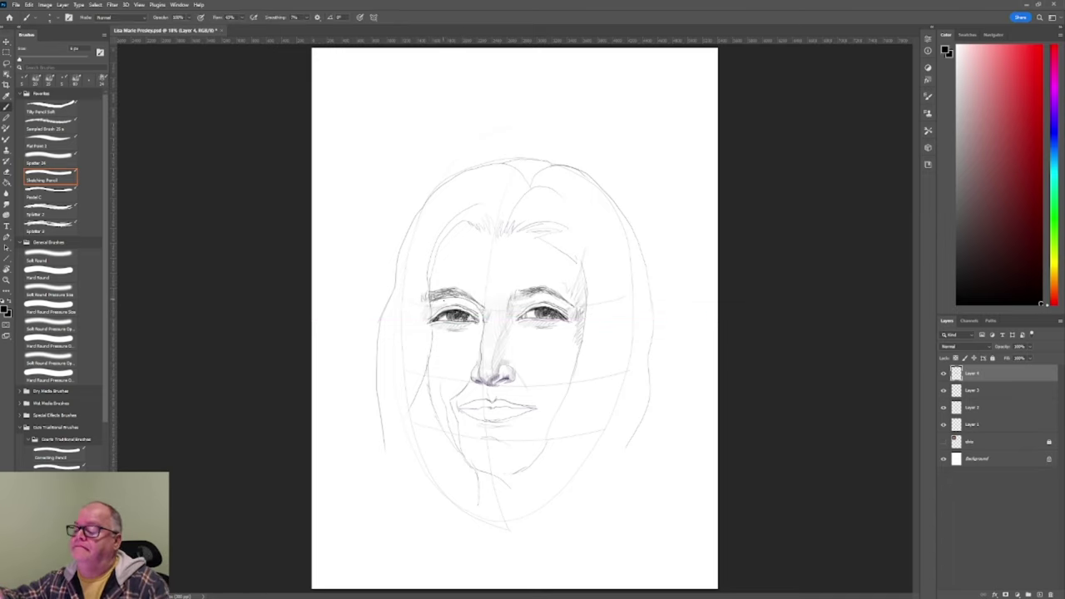
{"action": "left_click_drag", "start_coordinate": [471, 301], "coordinate": [454, 285]}
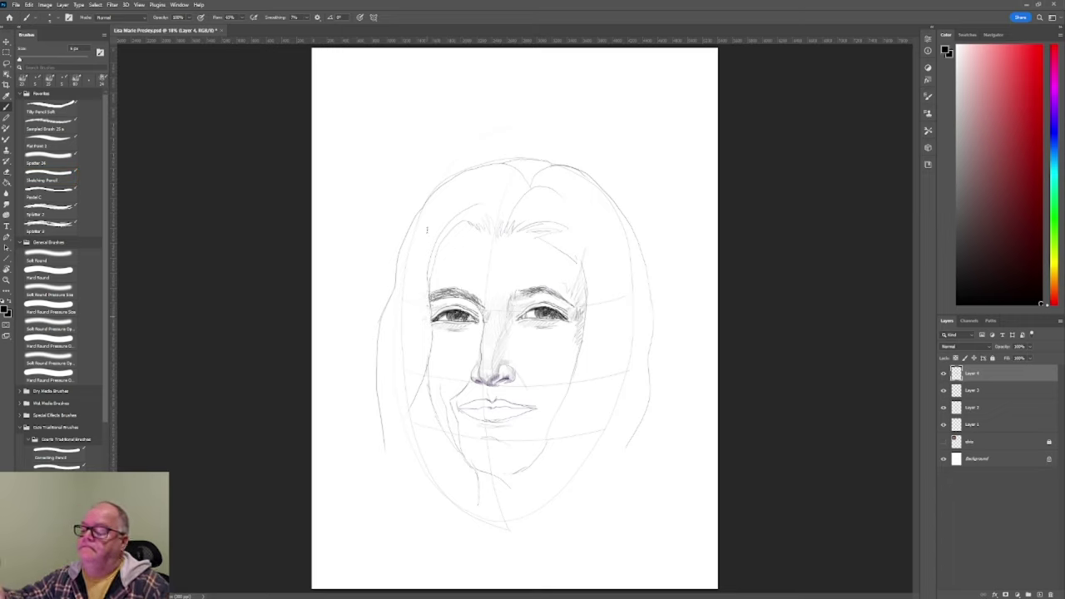
{"action": "left_click_drag", "start_coordinate": [431, 297], "coordinate": [447, 286]}
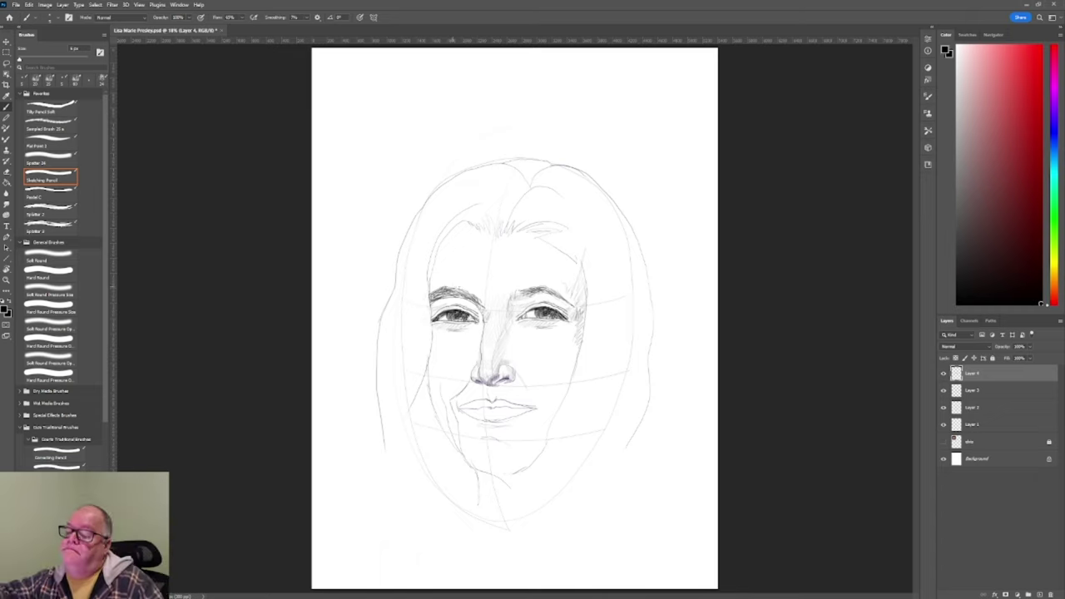
{"action": "mouse_move", "coordinate": [458, 410]}
{"action": "left_mouse_down"}
{"action": "mouse_move", "coordinate": [503, 407]}
{"action": "mouse_move", "coordinate": [461, 407]}
{"action": "left_mouse_up"}
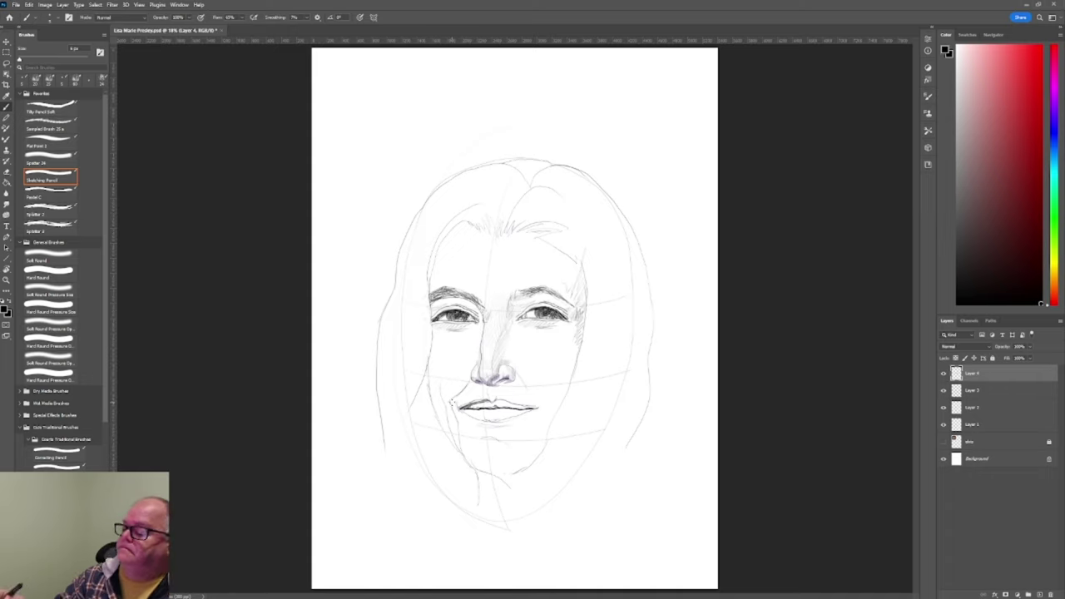
Step: On Layer 2, darken the left nose side, the left eye's outer corner and the temple edge
{"action": "left_click", "coordinate": [944, 406]}
{"action": "left_click", "coordinate": [943, 406]}
{"action": "left_click", "coordinate": [978, 407]}
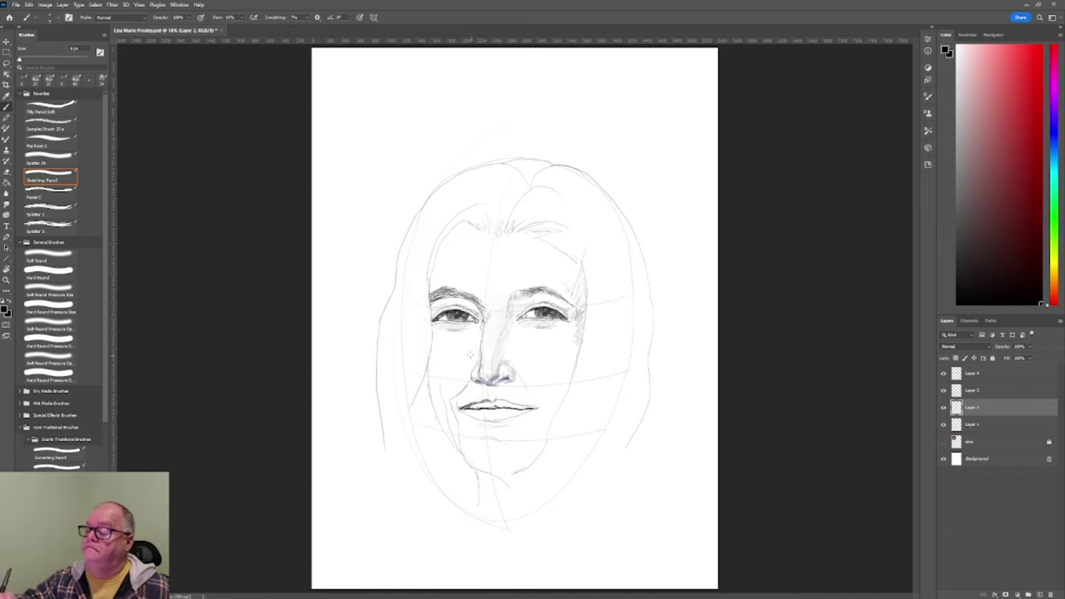
{"action": "left_click_drag", "start_coordinate": [481, 325], "coordinate": [478, 360]}
{"action": "left_click_drag", "start_coordinate": [428, 316], "coordinate": [441, 302]}
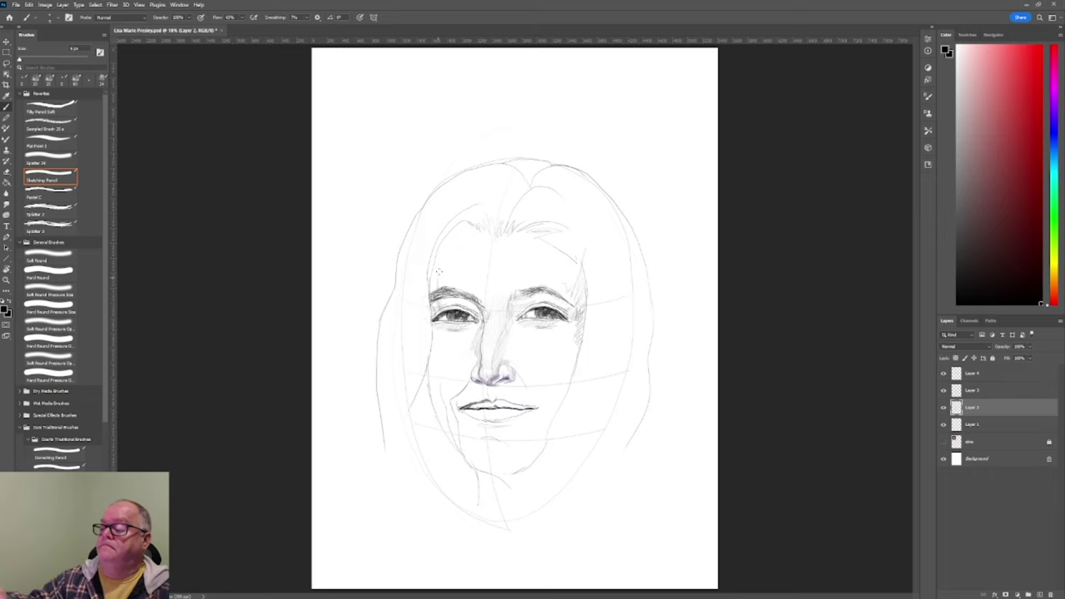
{"action": "left_click_drag", "start_coordinate": [450, 232], "coordinate": [431, 293]}
{"action": "left_click_drag", "start_coordinate": [437, 256], "coordinate": [429, 294]}
{"action": "left_click_drag", "start_coordinate": [459, 221], "coordinate": [433, 264]}
{"action": "left_click_drag", "start_coordinate": [431, 306], "coordinate": [438, 317]}
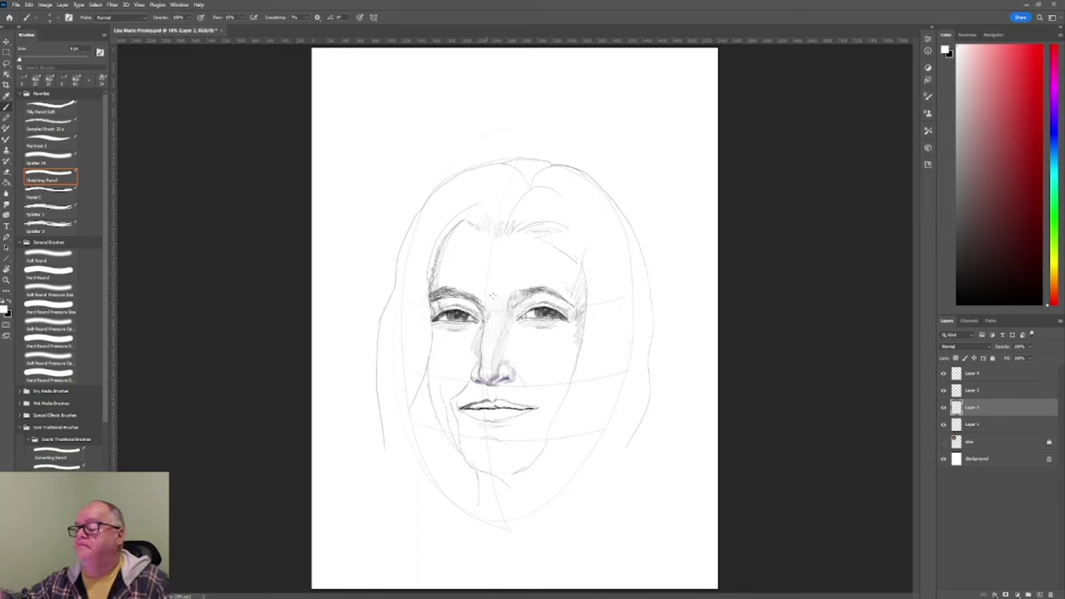
Step: Sample a grey tone from the drawing with the Eyedropper, then work between Layer 4 and Layer 2
{"action": "key", "text": "x"}
{"action": "key", "text": "i"}
{"action": "left_click", "coordinate": [475, 354]}
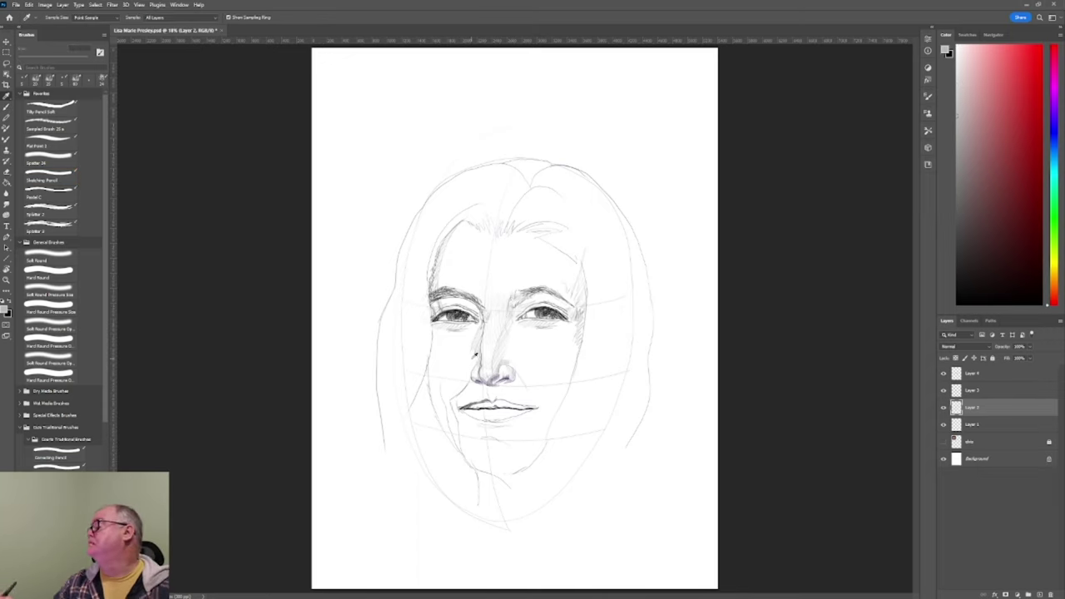
{"action": "key", "text": "b"}
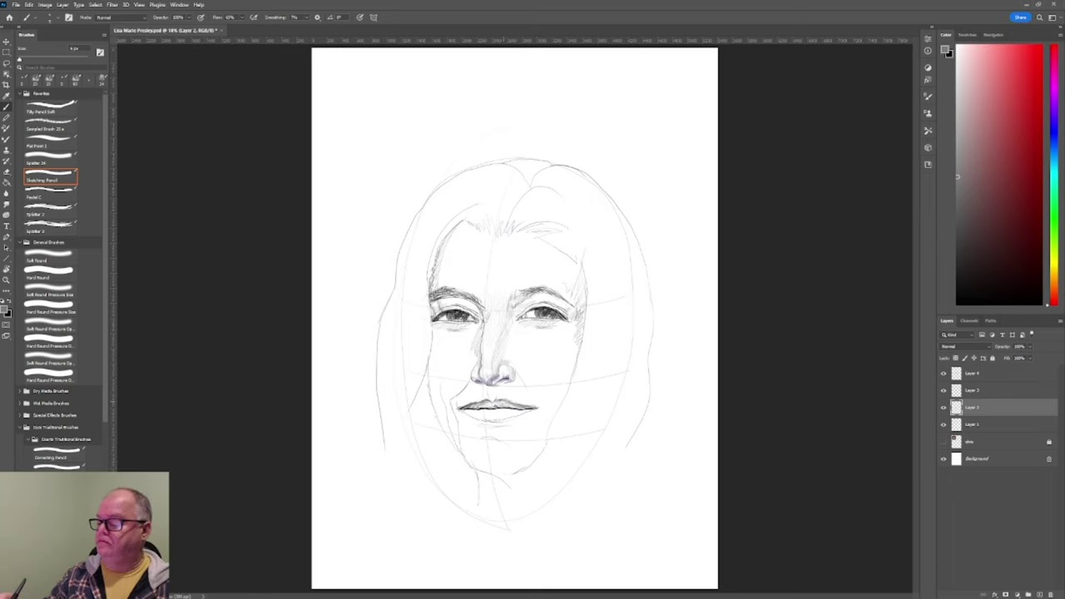
{"action": "left_click", "coordinate": [972, 374]}
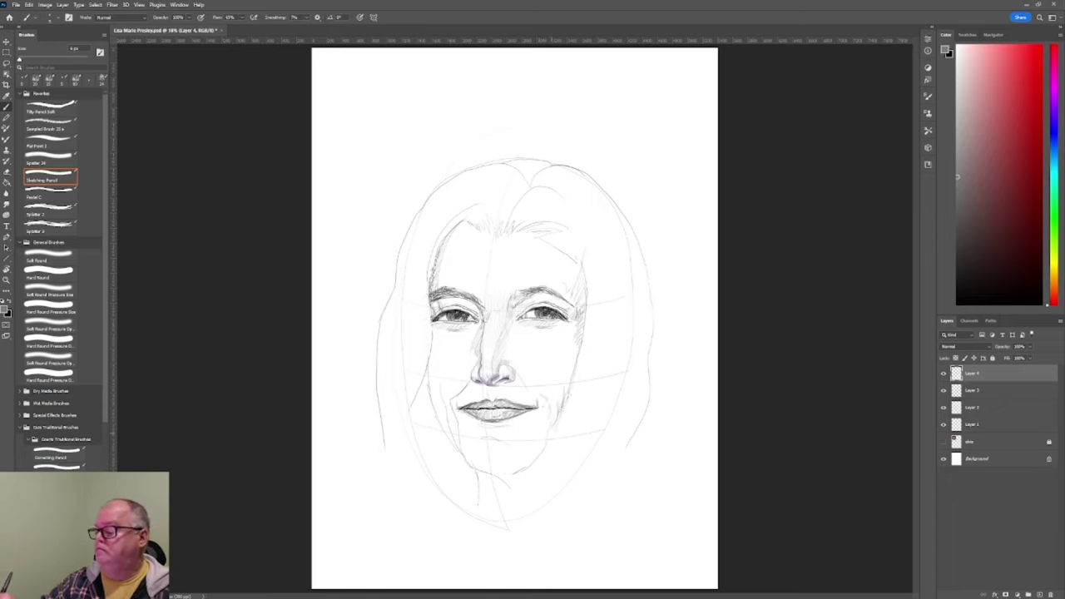
{"action": "key", "text": "alt+bracketleft"}
{"action": "key", "text": "alt+bracketleft"}
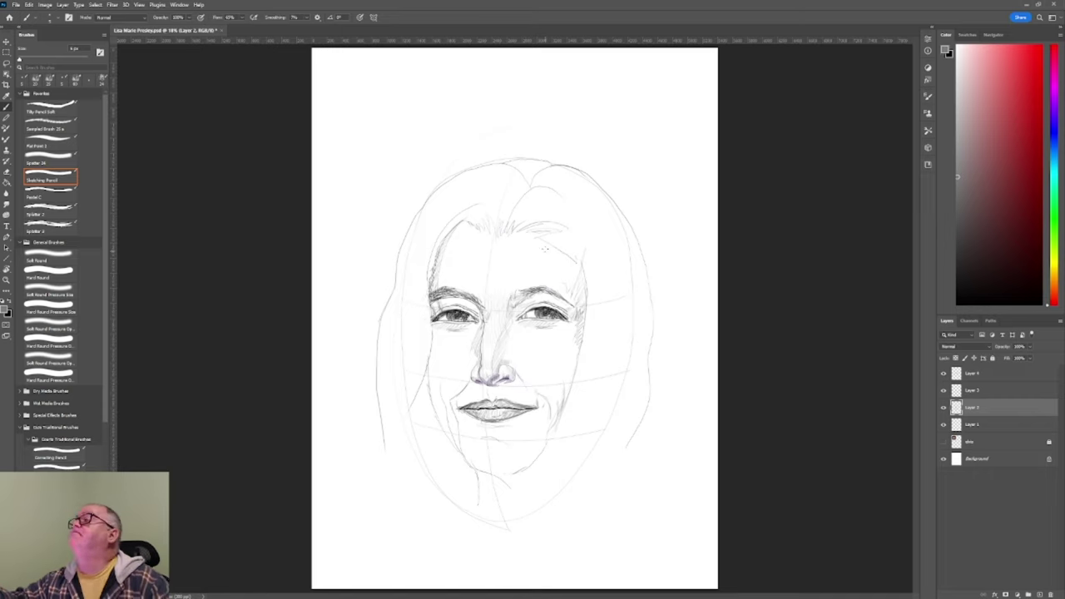
{"action": "key", "text": "alt+bracketright"}
{"action": "key", "text": "alt+bracketright"}
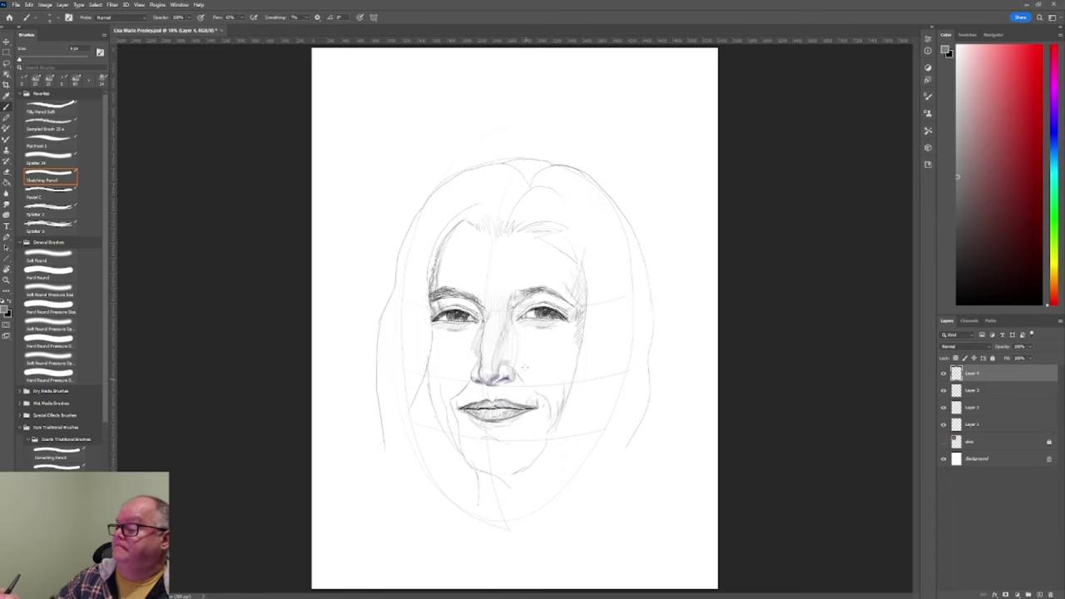
Step: Shade beside the nostril in darker grey, then switch to Layer 2 with black
{"action": "left_click", "coordinate": [957, 235]}
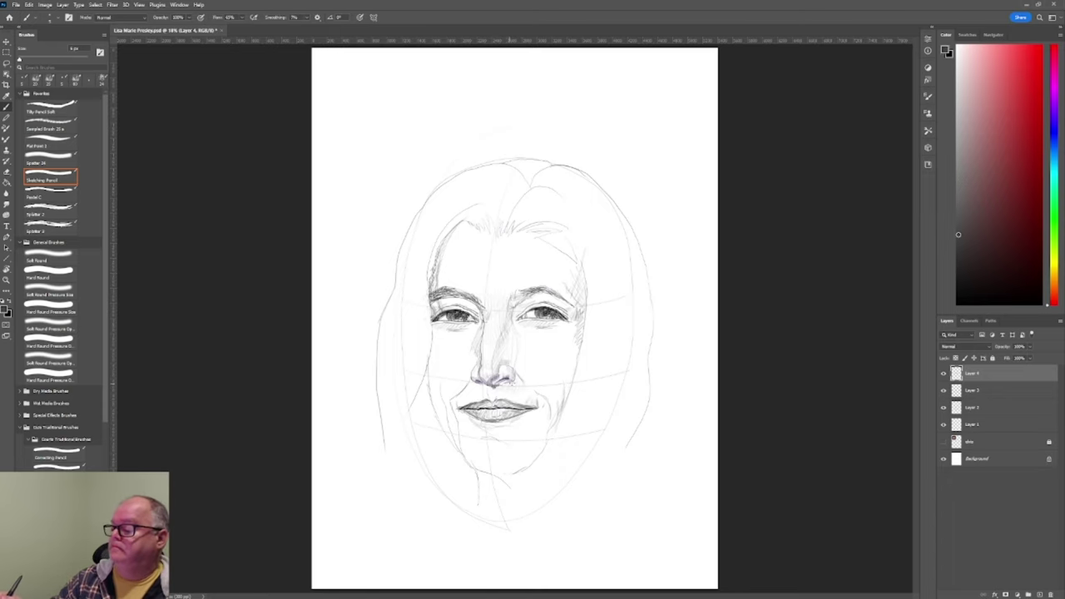
{"action": "left_click_drag", "start_coordinate": [509, 377], "coordinate": [521, 394]}
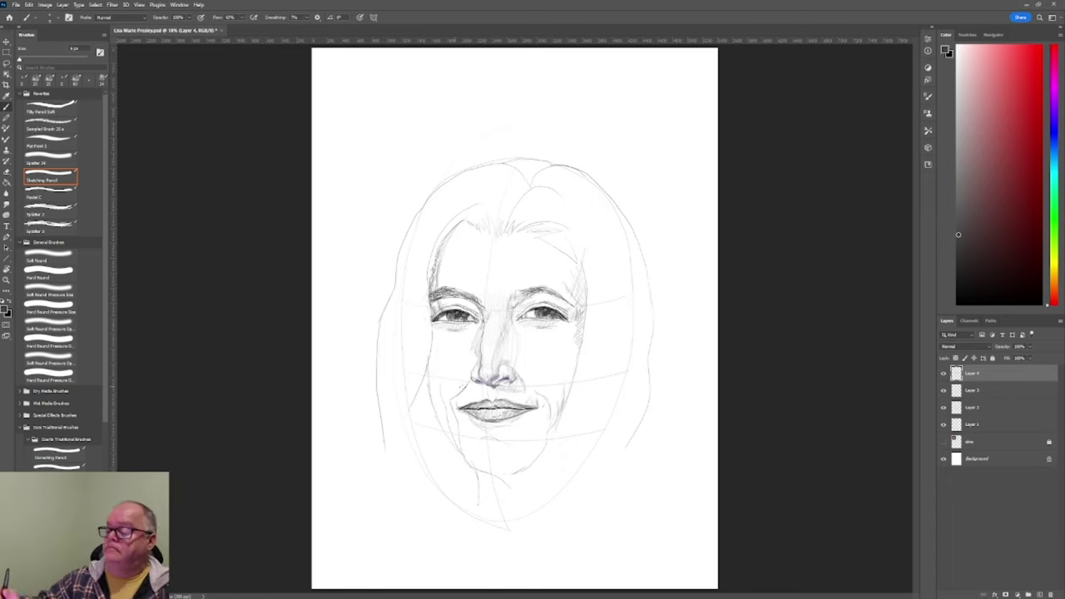
{"action": "left_click", "coordinate": [983, 406]}
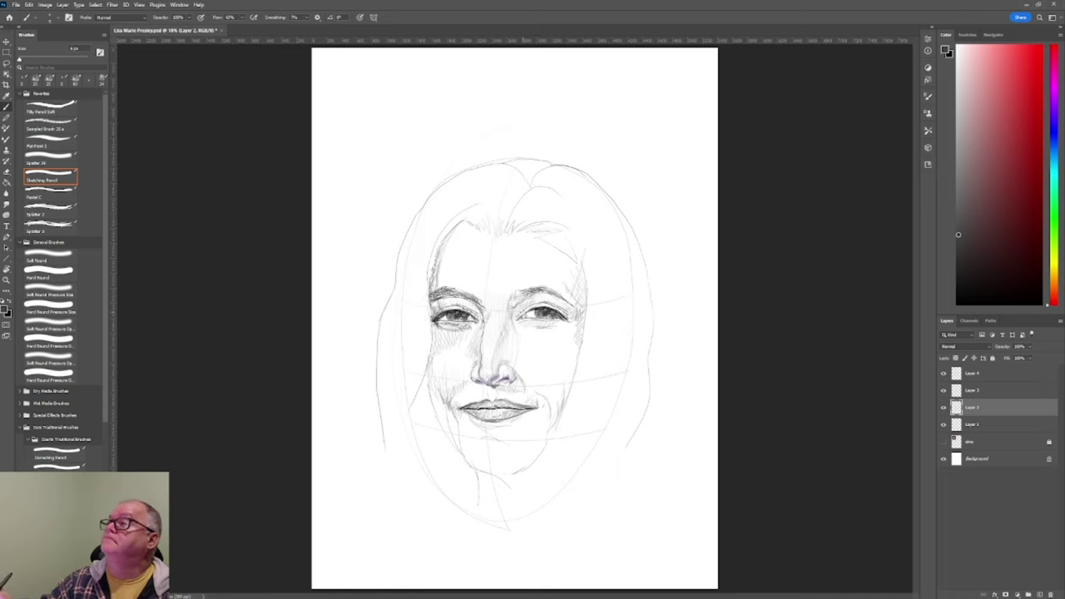
{"action": "left_click_drag", "start_coordinate": [1032, 299], "coordinate": [1039, 304]}
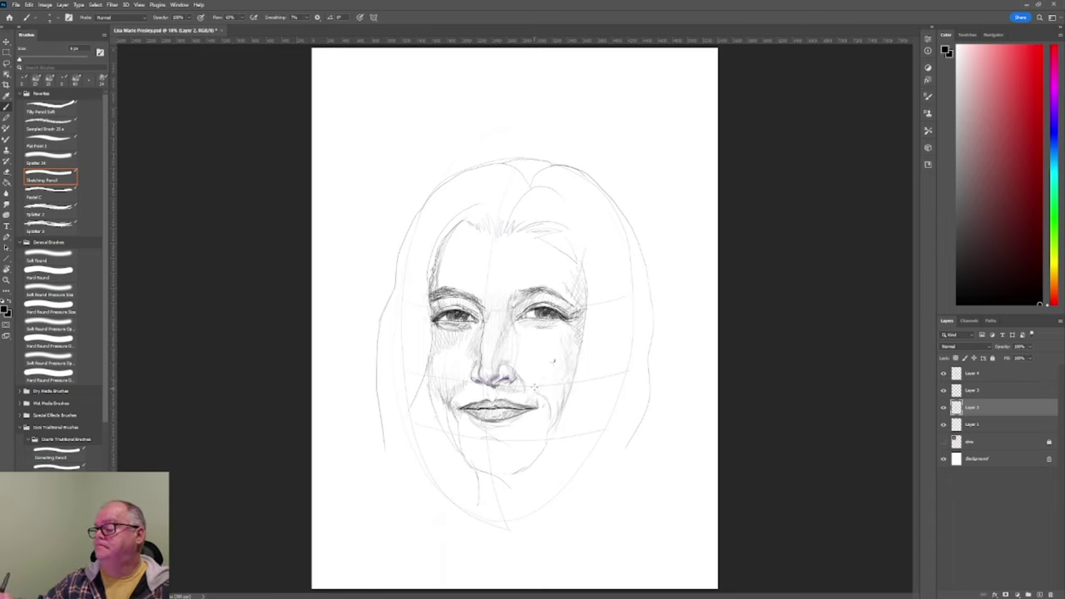
Step: Hatch shading over the left cheek, jaw and chin, adding a mark right of the mouth
{"action": "left_click_drag", "start_coordinate": [459, 423], "coordinate": [449, 448]}
{"action": "left_click_drag", "start_coordinate": [441, 381], "coordinate": [435, 416]}
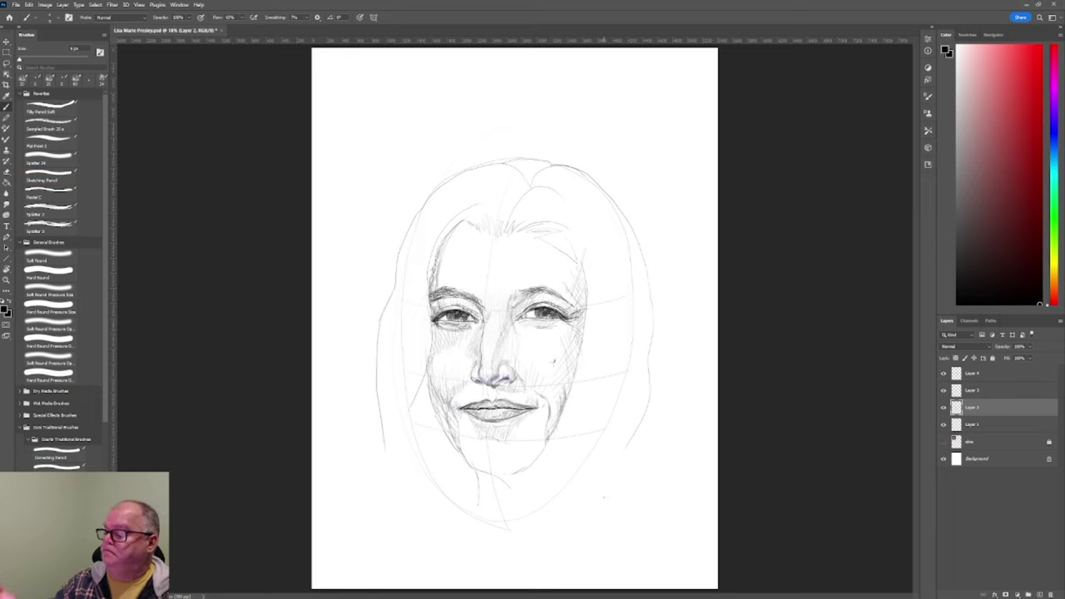
{"action": "left_click_drag", "start_coordinate": [556, 414], "coordinate": [495, 477]}
{"action": "left_click_drag", "start_coordinate": [486, 457], "coordinate": [480, 472]}
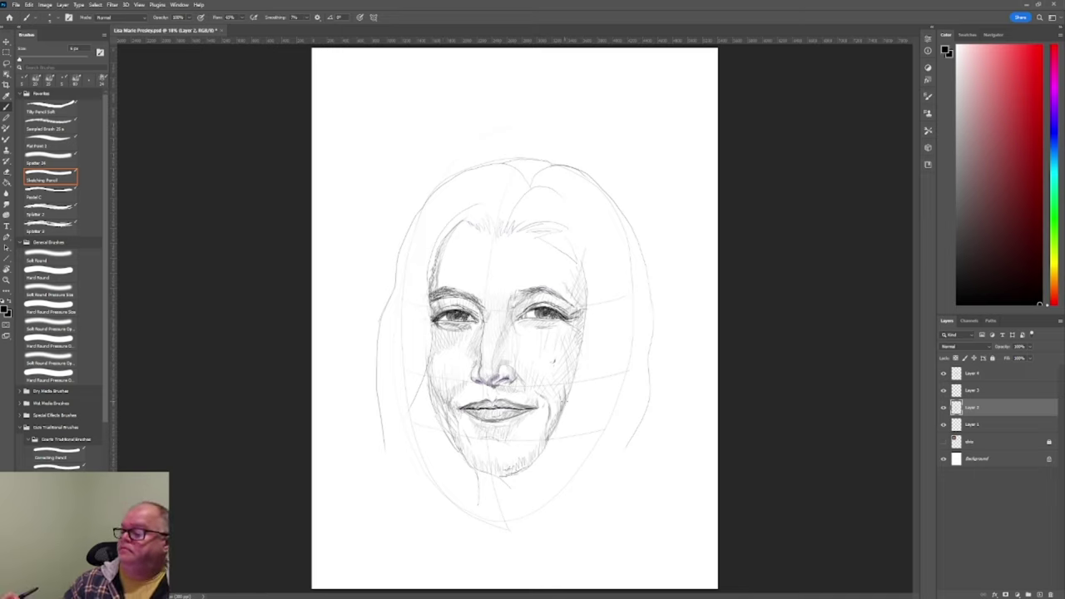
{"action": "mouse_move", "coordinate": [505, 473]}
{"action": "left_mouse_down"}
{"action": "mouse_move", "coordinate": [472, 479]}
{"action": "mouse_move", "coordinate": [509, 499]}
{"action": "left_mouse_up"}
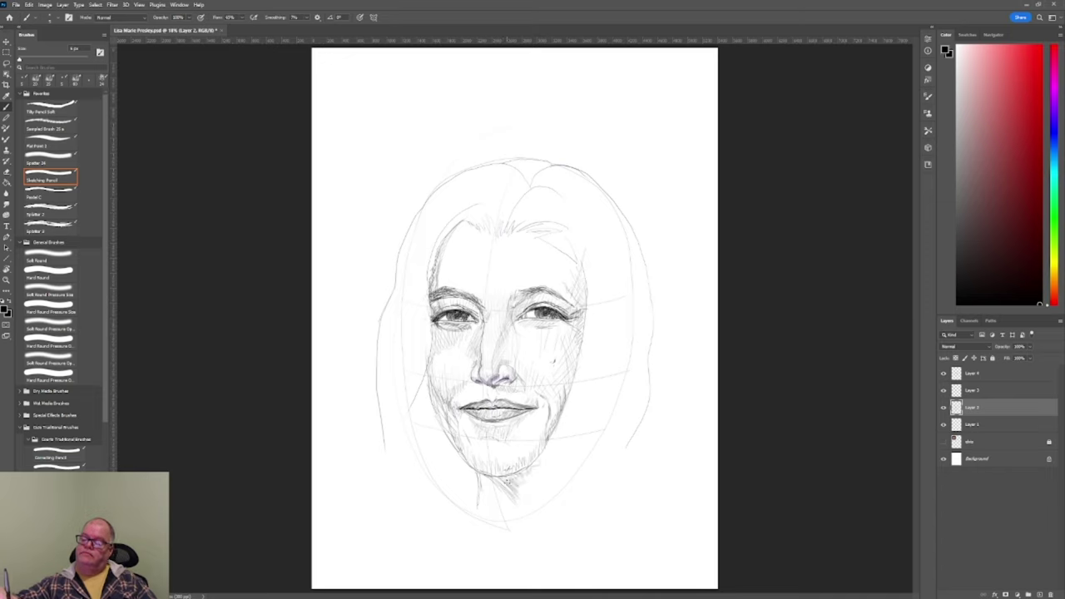
{"action": "left_click_drag", "start_coordinate": [451, 451], "coordinate": [445, 476]}
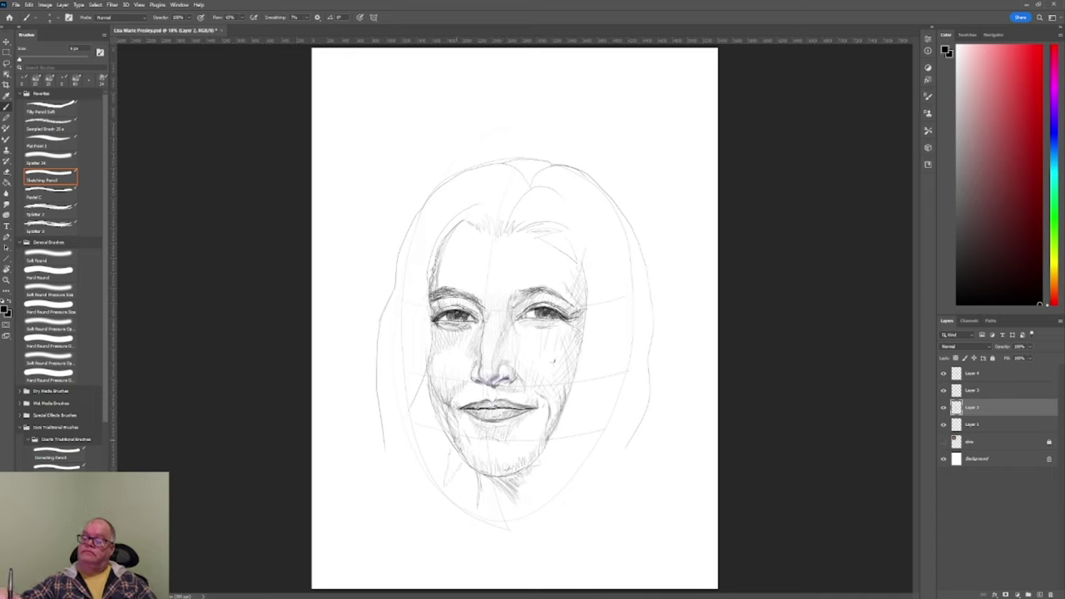
{"action": "left_click_drag", "start_coordinate": [443, 382], "coordinate": [431, 432]}
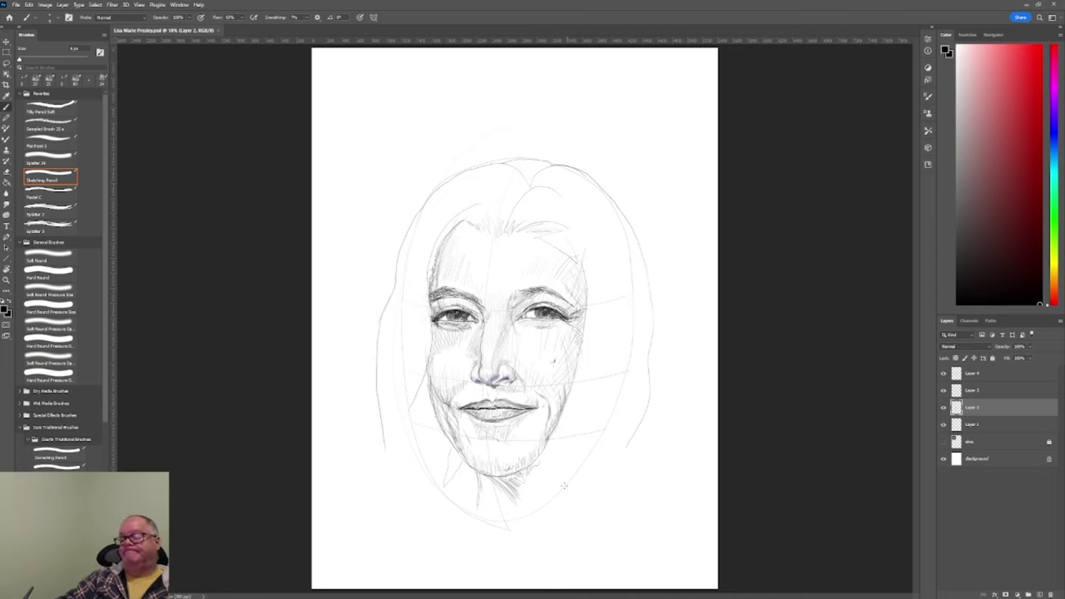
Step: Nudge the top of the hair outline upward, deselect, and add an empty Layer 5
{"action": "key", "text": "l"}
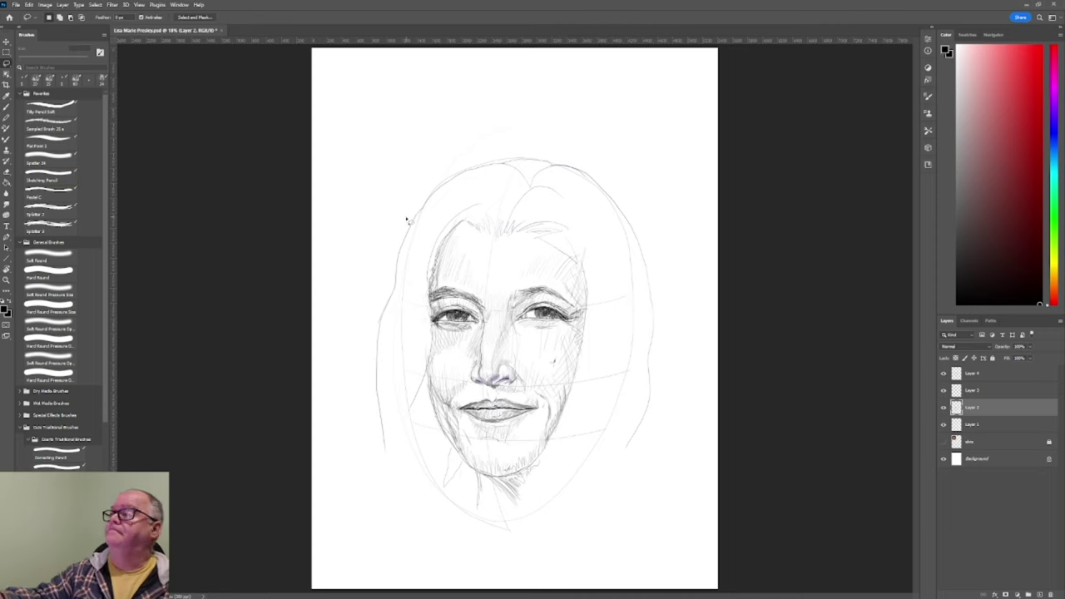
{"action": "left_click_drag", "start_coordinate": [406, 219], "coordinate": [411, 221]}
{"action": "key", "text": "v"}
{"action": "left_click_drag", "start_coordinate": [520, 208], "coordinate": [527, 200]}
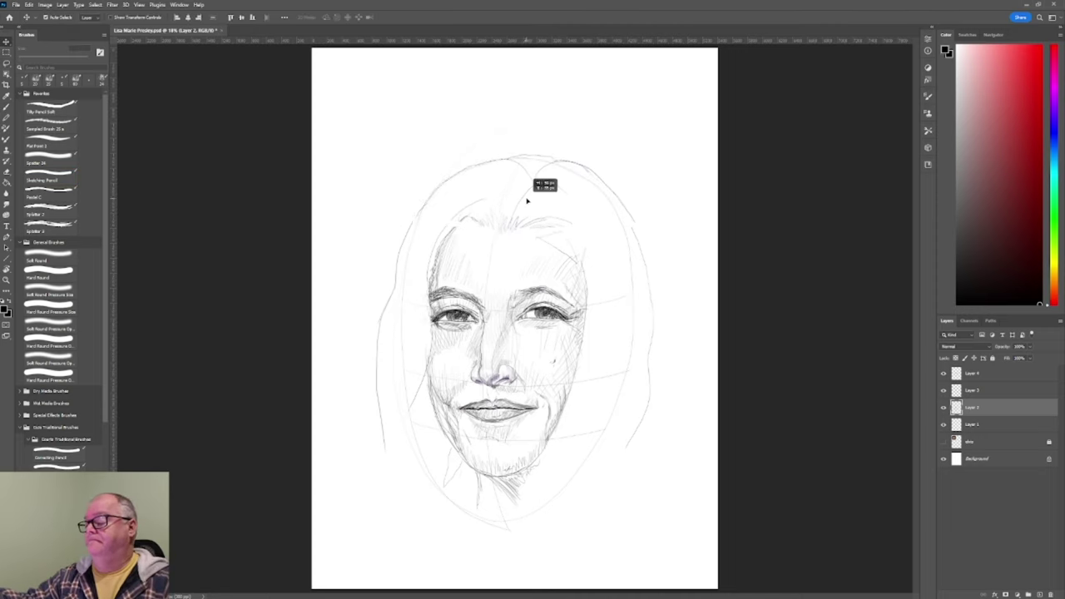
{"action": "key", "text": "ctrl+d"}
{"action": "key", "text": "b"}
{"action": "left_click", "coordinate": [1040, 594]}
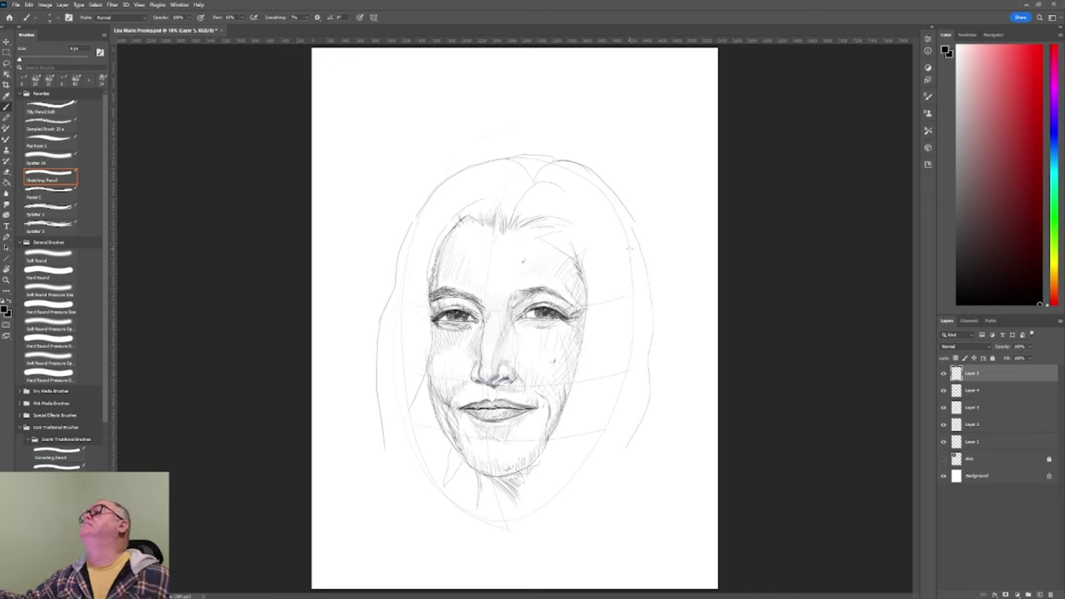
Step: On Layer 5, pencil hair strands across the upper right of the head
{"action": "left_click_drag", "start_coordinate": [539, 229], "coordinate": [598, 241]}
{"action": "left_click_drag", "start_coordinate": [553, 241], "coordinate": [583, 256]}
{"action": "mouse_move", "coordinate": [527, 219]}
{"action": "left_mouse_down"}
{"action": "mouse_move", "coordinate": [567, 239]}
{"action": "mouse_move", "coordinate": [569, 213]}
{"action": "mouse_move", "coordinate": [576, 231]}
{"action": "left_mouse_up"}
{"action": "left_click_drag", "start_coordinate": [514, 199], "coordinate": [586, 236]}
Step: Shade the right side of the face and jaw, with strands down the right of the head
{"action": "left_click_drag", "start_coordinate": [569, 395], "coordinate": [552, 456]}
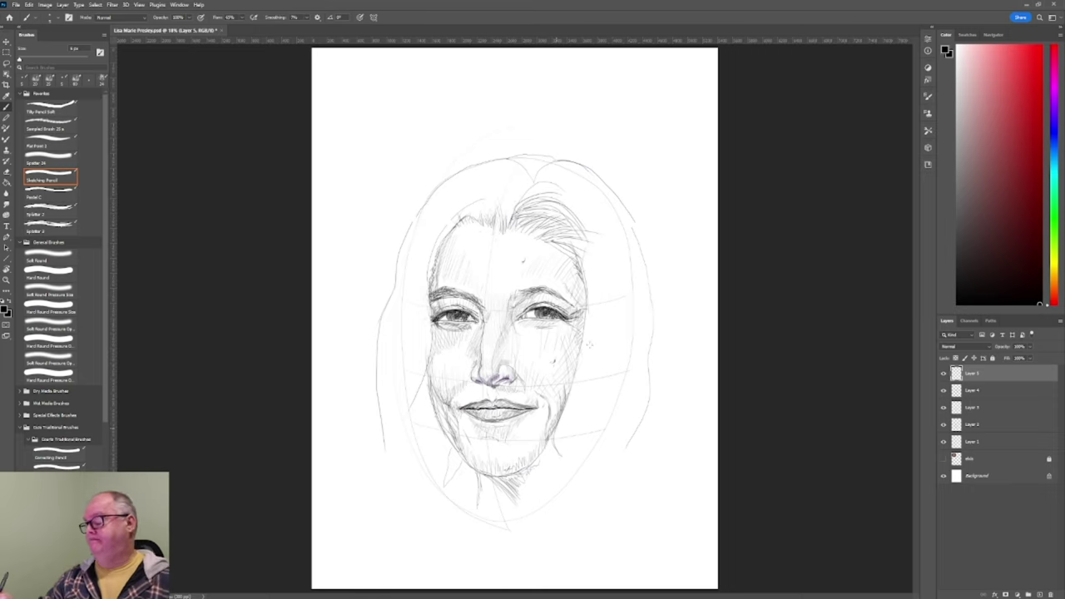
{"action": "left_click_drag", "start_coordinate": [580, 366], "coordinate": [555, 446]}
{"action": "left_click_drag", "start_coordinate": [586, 281], "coordinate": [576, 371]}
{"action": "left_click_drag", "start_coordinate": [588, 249], "coordinate": [576, 364]}
{"action": "left_click_drag", "start_coordinate": [595, 281], "coordinate": [584, 366]}
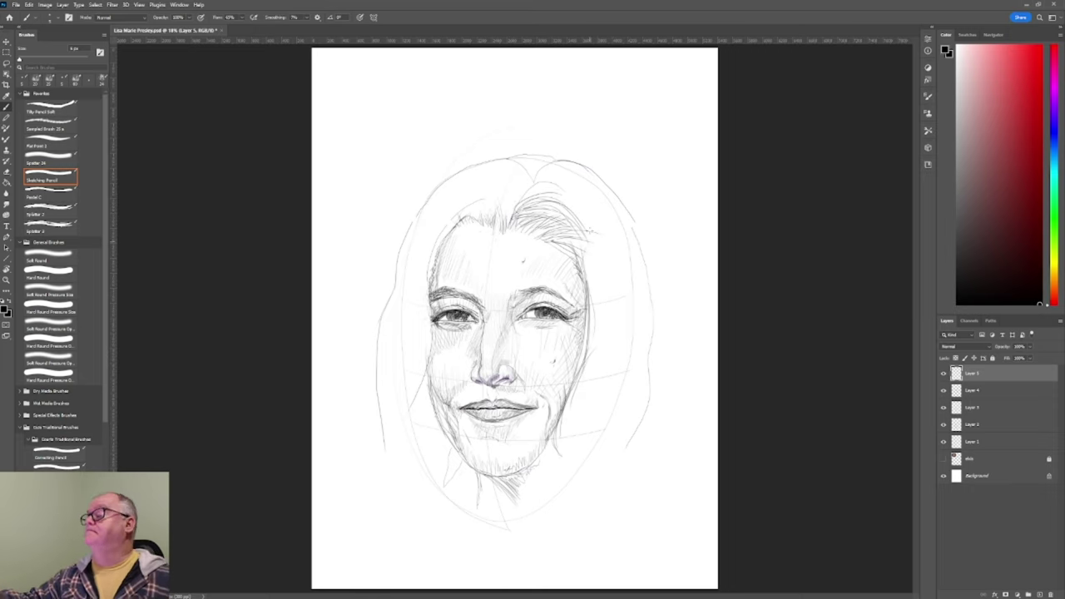
{"action": "mouse_move", "coordinate": [566, 231]}
{"action": "left_mouse_down"}
{"action": "mouse_move", "coordinate": [599, 303]}
{"action": "mouse_move", "coordinate": [614, 298]}
{"action": "left_mouse_up"}
Step: Darken the left side of the face, jaw and chin, and add strokes down the neck
{"action": "left_click_drag", "start_coordinate": [434, 246], "coordinate": [419, 391]}
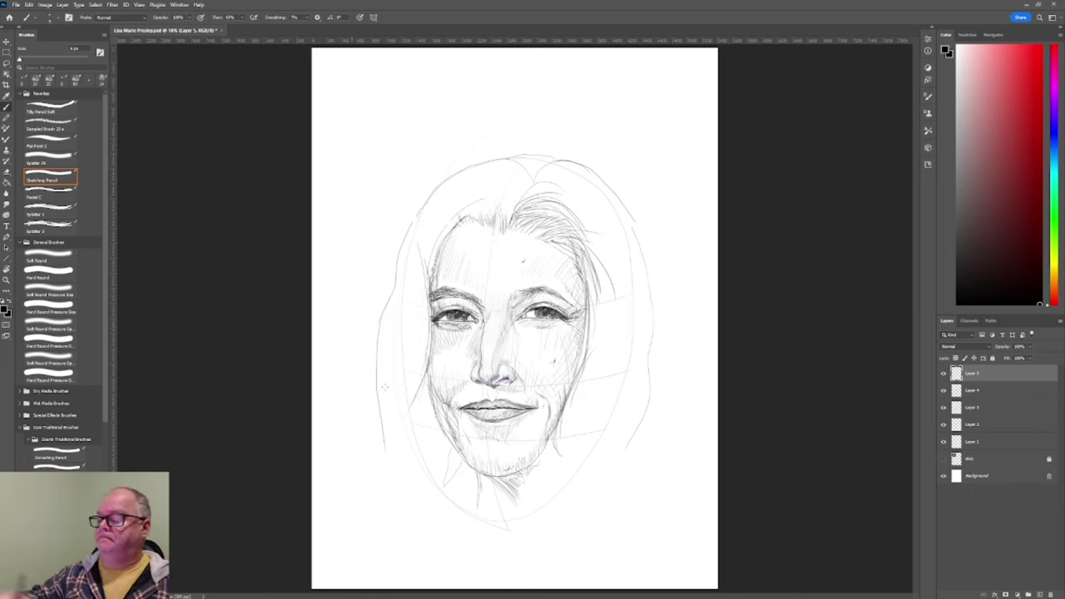
{"action": "left_click_drag", "start_coordinate": [438, 341], "coordinate": [428, 404]}
{"action": "left_click_drag", "start_coordinate": [431, 361], "coordinate": [421, 425]}
{"action": "left_click_drag", "start_coordinate": [428, 381], "coordinate": [417, 441]}
{"action": "mouse_move", "coordinate": [428, 372]}
{"action": "left_mouse_down"}
{"action": "mouse_move", "coordinate": [419, 421]}
{"action": "mouse_move", "coordinate": [450, 489]}
{"action": "left_mouse_up"}
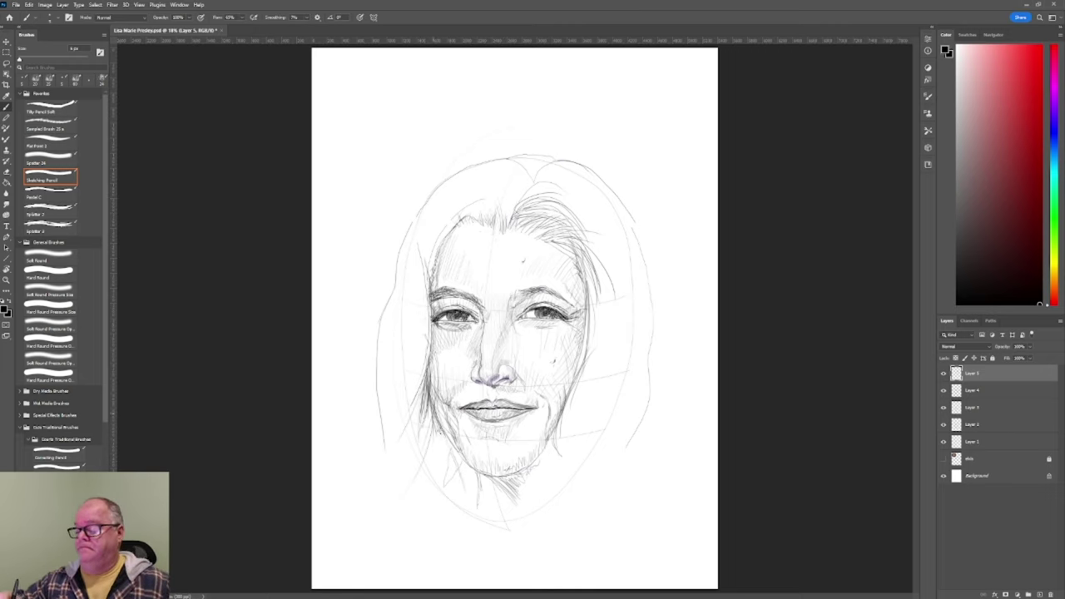
{"action": "left_click_drag", "start_coordinate": [466, 423], "coordinate": [439, 511]}
{"action": "mouse_move", "coordinate": [463, 449]}
{"action": "left_mouse_down"}
{"action": "mouse_move", "coordinate": [456, 471]}
{"action": "mouse_move", "coordinate": [444, 470]}
{"action": "mouse_move", "coordinate": [442, 504]}
{"action": "left_mouse_up"}
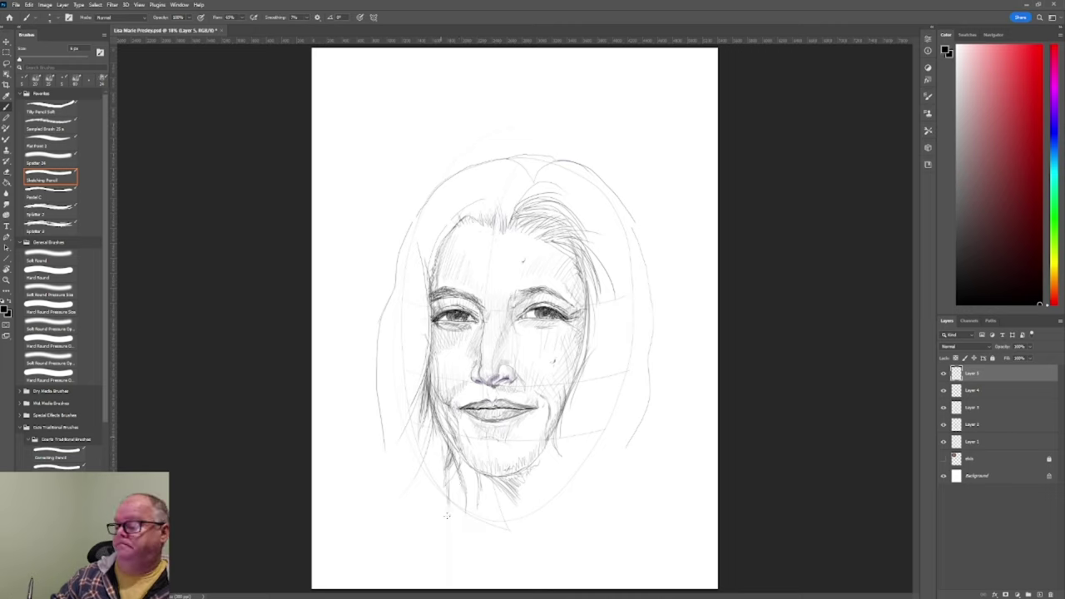
{"action": "left_click_drag", "start_coordinate": [448, 424], "coordinate": [427, 516]}
{"action": "mouse_move", "coordinate": [470, 462]}
{"action": "left_mouse_down"}
{"action": "mouse_move", "coordinate": [454, 475]}
{"action": "mouse_move", "coordinate": [489, 550]}
{"action": "left_mouse_up"}
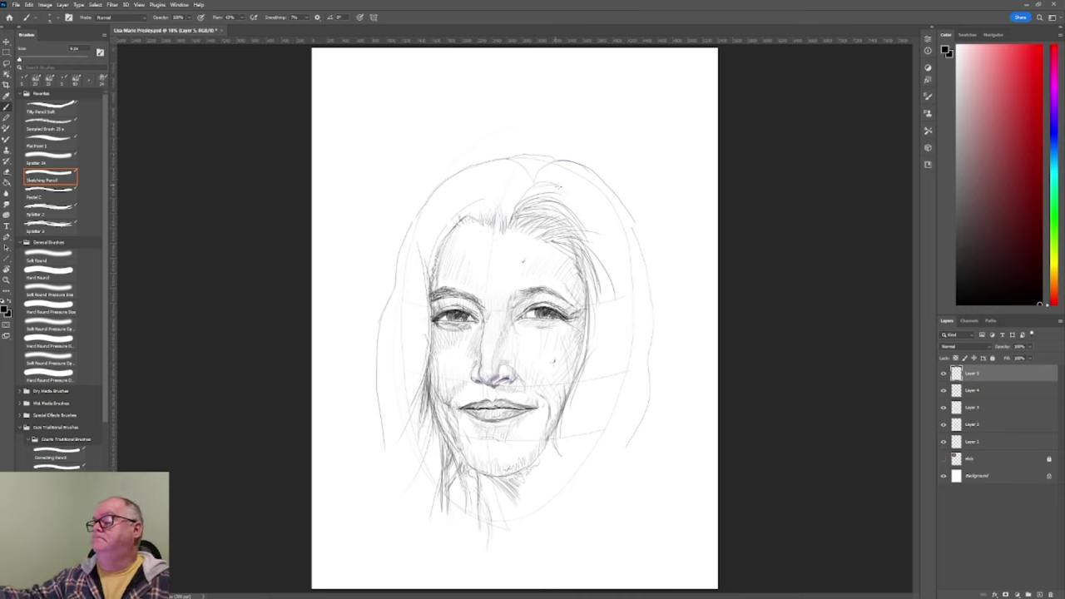
Step: Draw hair strands down the right of the face and dark strands across the top of the head
{"action": "mouse_move", "coordinate": [563, 188]}
{"action": "left_mouse_down"}
{"action": "mouse_move", "coordinate": [607, 239]}
{"action": "mouse_move", "coordinate": [617, 401]}
{"action": "left_mouse_up"}
{"action": "left_click_drag", "start_coordinate": [634, 283], "coordinate": [614, 421]}
{"action": "left_click_drag", "start_coordinate": [654, 334], "coordinate": [650, 374]}
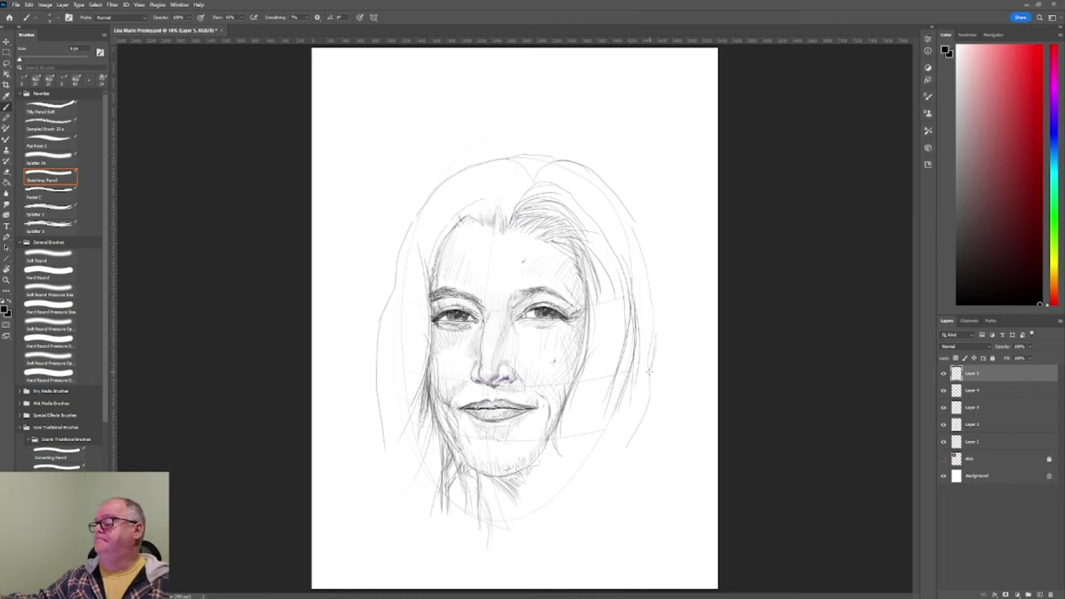
{"action": "mouse_move", "coordinate": [632, 215]}
{"action": "left_mouse_down"}
{"action": "mouse_move", "coordinate": [653, 367]}
{"action": "mouse_move", "coordinate": [636, 281]}
{"action": "left_mouse_up"}
{"action": "mouse_move", "coordinate": [532, 160]}
{"action": "left_mouse_down"}
{"action": "mouse_move", "coordinate": [644, 263]}
{"action": "mouse_move", "coordinate": [522, 155]}
{"action": "mouse_move", "coordinate": [488, 169]}
{"action": "left_mouse_up"}
{"action": "left_click_drag", "start_coordinate": [499, 163], "coordinate": [417, 218]}
{"action": "left_click_drag", "start_coordinate": [546, 159], "coordinate": [463, 181]}
{"action": "mouse_move", "coordinate": [536, 161]}
{"action": "left_mouse_down"}
{"action": "mouse_move", "coordinate": [438, 193]}
{"action": "mouse_move", "coordinate": [416, 219]}
{"action": "left_mouse_up"}
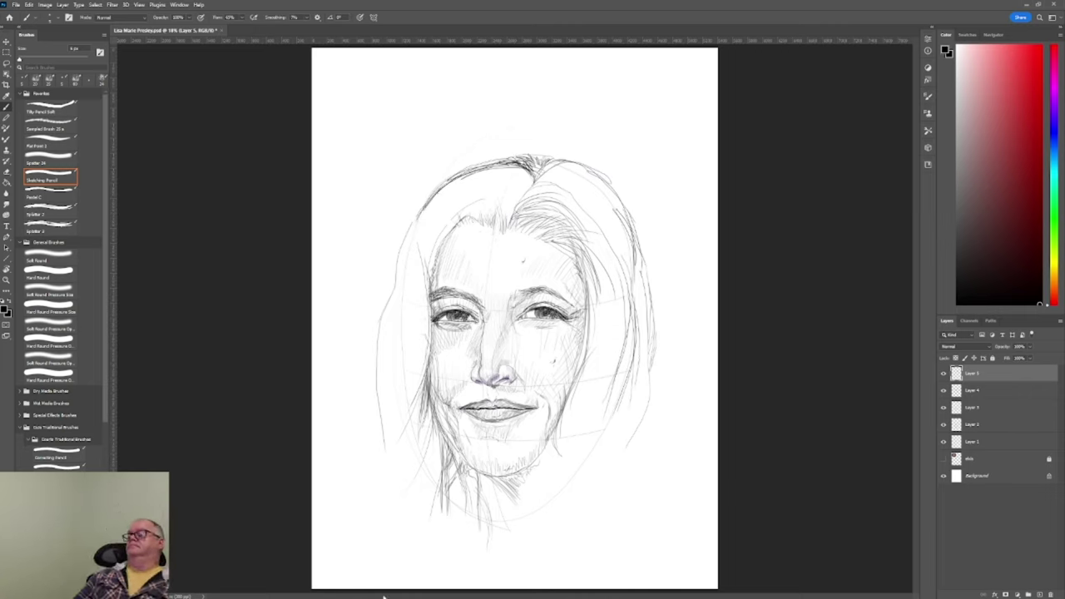
Step: Select Layers 5 through 2 and merge them into a single Layer 5 with Ctrl+E
{"action": "left_click", "coordinate": [944, 376]}
{"action": "left_click", "coordinate": [944, 376]}
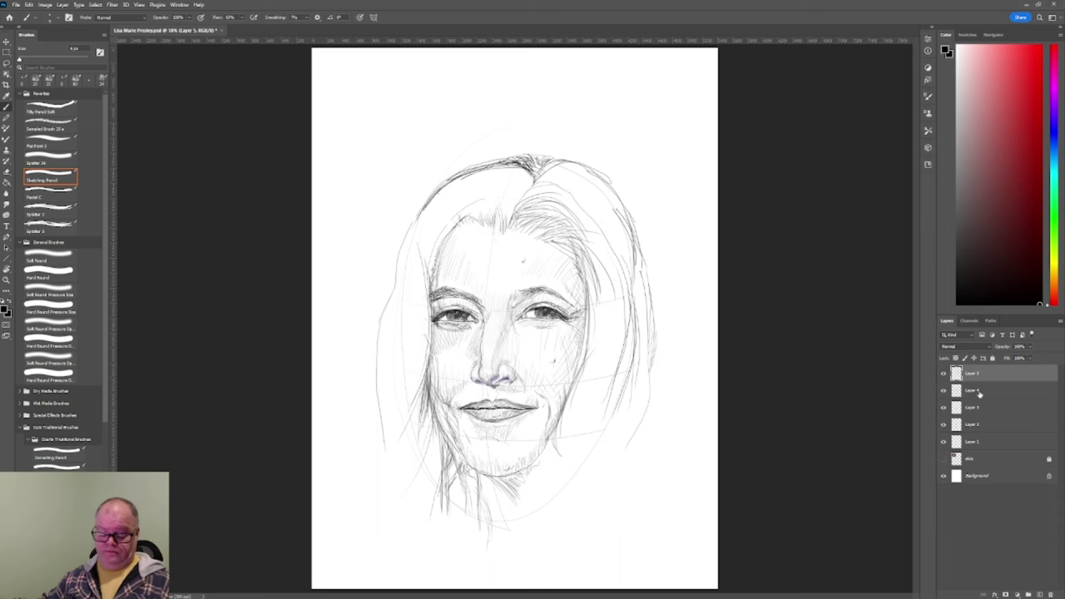
{"action": "left_click", "coordinate": [987, 420], "text": "shift"}
{"action": "key", "text": "ctrl+e"}
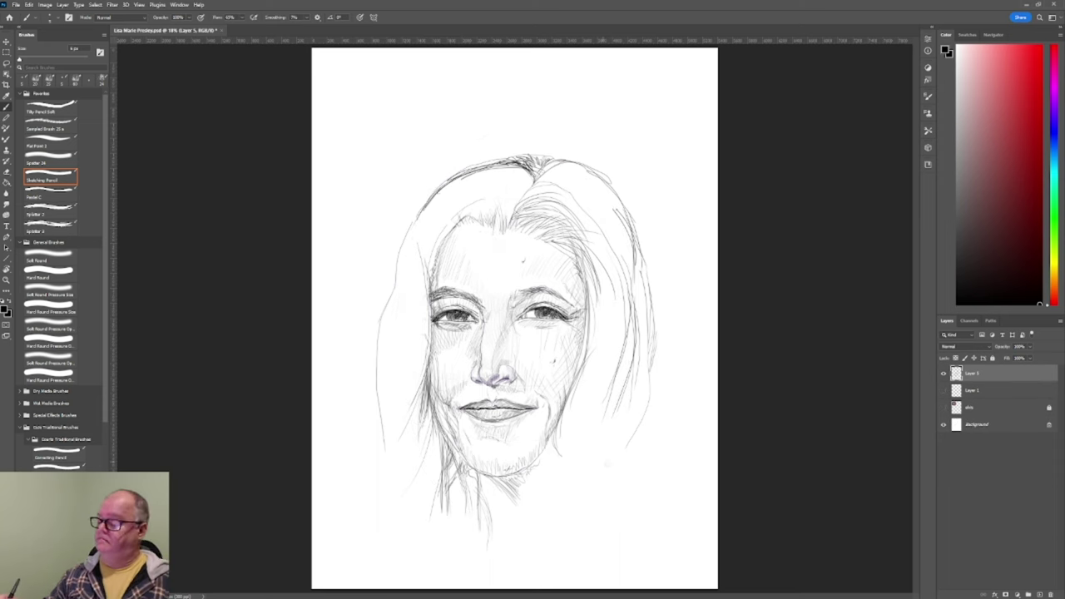
Step: Lasso the neck lines and shift them slightly upward with the Move tool
{"action": "key", "text": "l"}
{"action": "left_click_drag", "start_coordinate": [628, 472], "coordinate": [634, 479]}
{"action": "left_click", "coordinate": [95, 4]}
{"action": "left_click", "coordinate": [108, 39]}
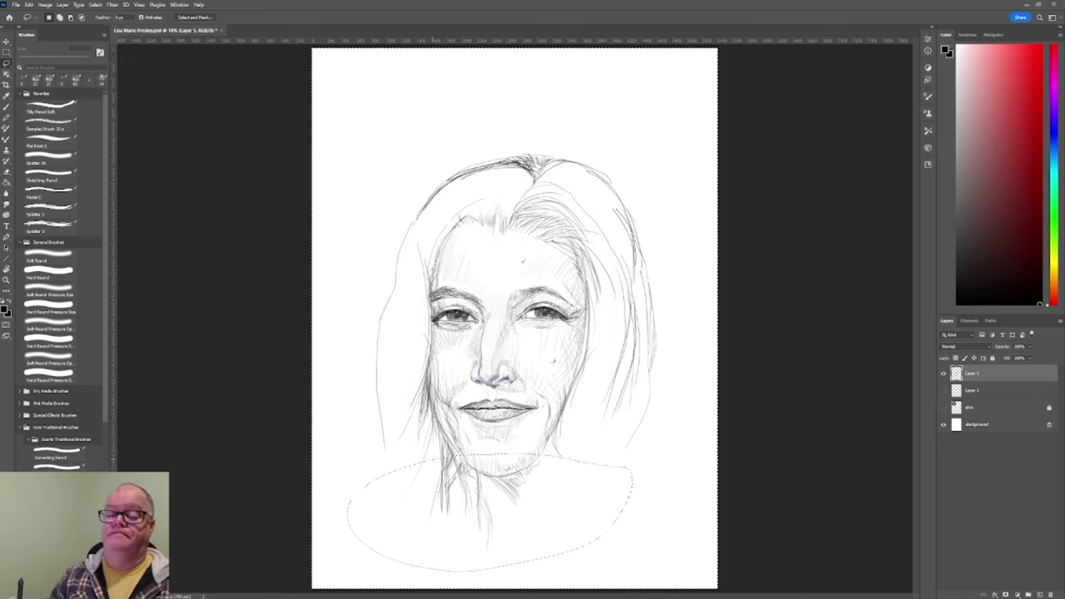
{"action": "key", "text": "ctrl+shift+i"}
{"action": "key", "text": "v"}
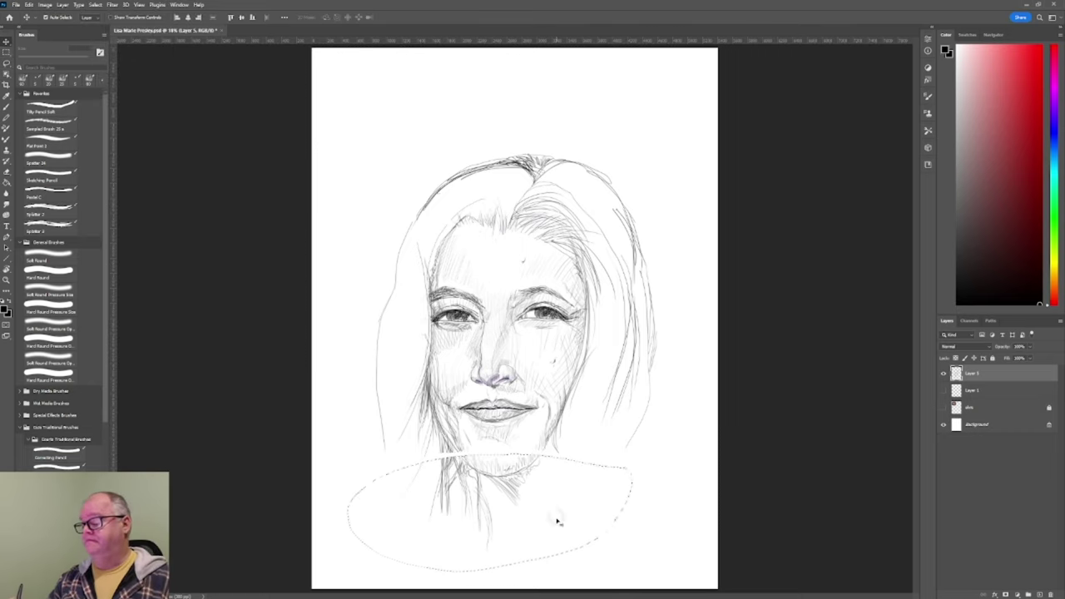
{"action": "left_click_drag", "start_coordinate": [554, 518], "coordinate": [555, 512]}
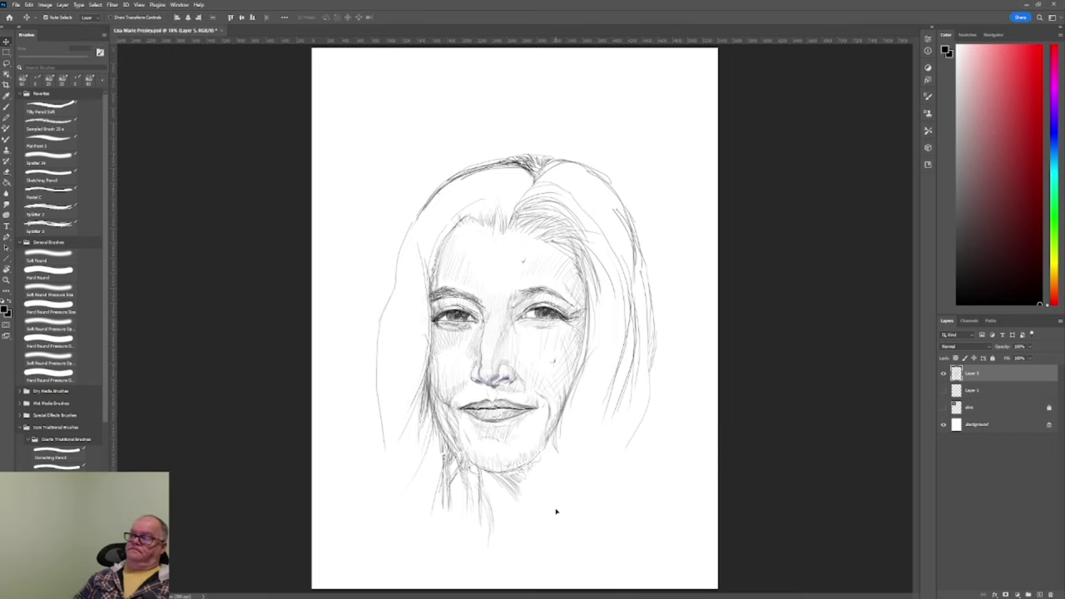
{"action": "key", "text": "b"}
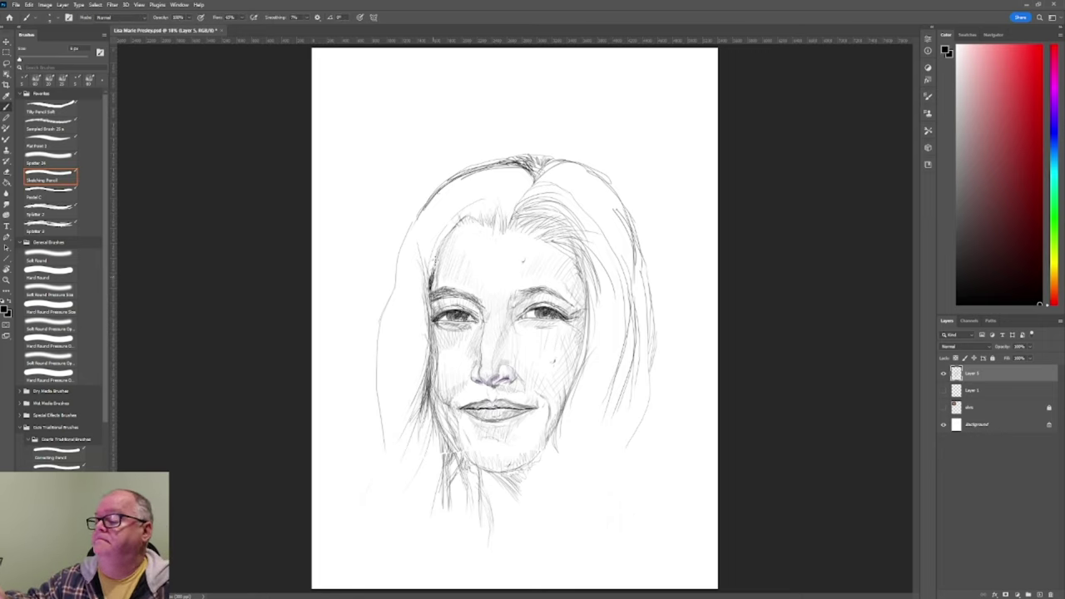
Step: Darken the hairline and hatch the hair above the forehead on both sides of the part
{"action": "mouse_move", "coordinate": [471, 213]}
{"action": "left_mouse_down"}
{"action": "mouse_move", "coordinate": [432, 258]}
{"action": "mouse_move", "coordinate": [427, 293]}
{"action": "mouse_move", "coordinate": [466, 221]}
{"action": "mouse_move", "coordinate": [499, 188]}
{"action": "mouse_move", "coordinate": [522, 209]}
{"action": "left_mouse_up"}
{"action": "mouse_move", "coordinate": [549, 171]}
{"action": "left_mouse_down"}
{"action": "mouse_move", "coordinate": [506, 224]}
{"action": "mouse_move", "coordinate": [463, 218]}
{"action": "mouse_move", "coordinate": [470, 211]}
{"action": "left_mouse_up"}
{"action": "mouse_move", "coordinate": [538, 199]}
{"action": "left_mouse_down"}
{"action": "mouse_move", "coordinate": [516, 216]}
{"action": "mouse_move", "coordinate": [537, 224]}
{"action": "left_mouse_up"}
{"action": "mouse_move", "coordinate": [564, 216]}
{"action": "left_mouse_down"}
{"action": "mouse_move", "coordinate": [526, 229]}
{"action": "mouse_move", "coordinate": [517, 217]}
{"action": "left_mouse_up"}
{"action": "left_click_drag", "start_coordinate": [562, 218], "coordinate": [539, 230]}
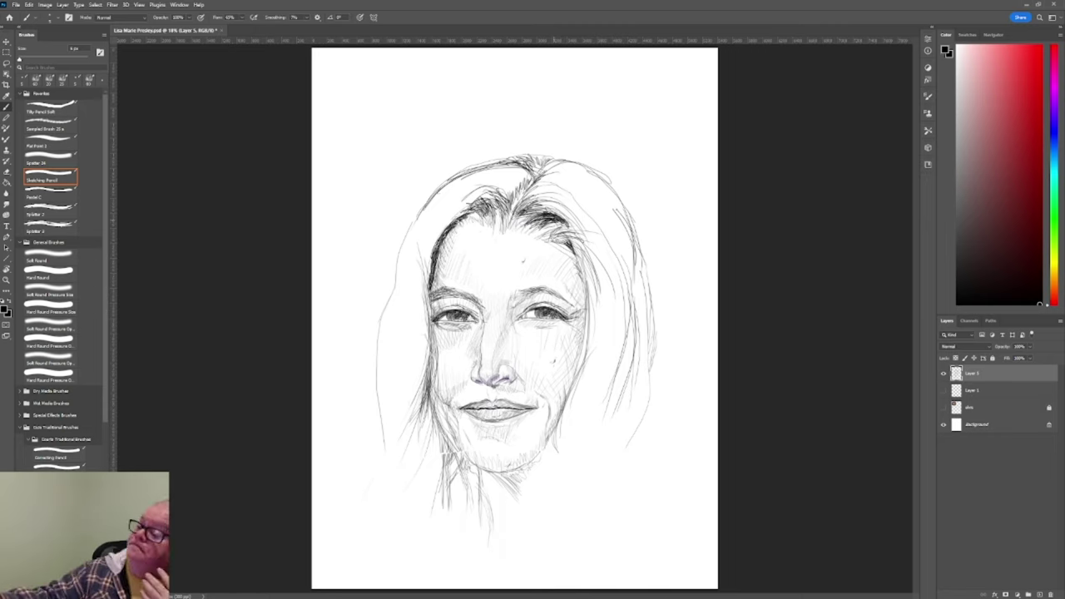
Step: Hatch the chin and neck on the right side
{"action": "left_click_drag", "start_coordinate": [544, 441], "coordinate": [524, 466]}
{"action": "left_click_drag", "start_coordinate": [529, 460], "coordinate": [491, 482]}
{"action": "mouse_move", "coordinate": [566, 437]}
{"action": "left_mouse_down"}
{"action": "mouse_move", "coordinate": [515, 496]}
{"action": "mouse_move", "coordinate": [561, 470]}
{"action": "left_mouse_up"}
Step: Draw long strands down the right side of the hair and shade its right edge
{"action": "mouse_move", "coordinate": [616, 331]}
{"action": "left_mouse_down"}
{"action": "mouse_move", "coordinate": [596, 455]}
{"action": "mouse_move", "coordinate": [586, 450]}
{"action": "left_mouse_up"}
{"action": "left_click_drag", "start_coordinate": [614, 383], "coordinate": [596, 454]}
{"action": "left_click_drag", "start_coordinate": [597, 321], "coordinate": [579, 465]}
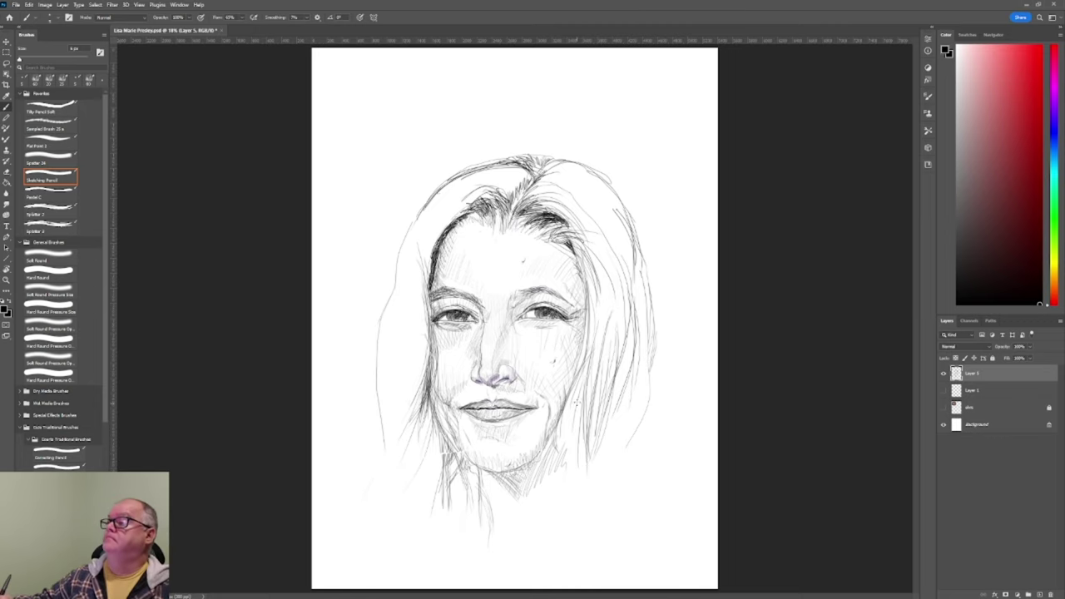
{"action": "left_click_drag", "start_coordinate": [606, 411], "coordinate": [581, 475]}
{"action": "left_click_drag", "start_coordinate": [619, 353], "coordinate": [578, 486]}
{"action": "left_click_drag", "start_coordinate": [582, 415], "coordinate": [552, 507]}
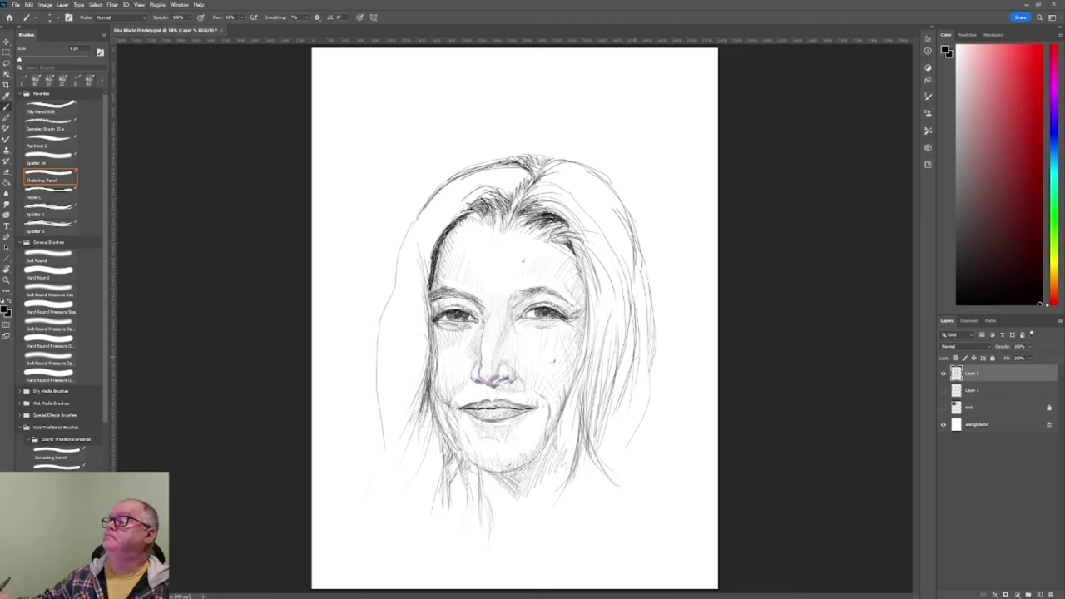
{"action": "left_click_drag", "start_coordinate": [632, 363], "coordinate": [611, 451]}
{"action": "left_click_drag", "start_coordinate": [624, 353], "coordinate": [596, 458]}
{"action": "left_click_drag", "start_coordinate": [631, 383], "coordinate": [628, 424]}
{"action": "mouse_move", "coordinate": [653, 316]}
{"action": "left_mouse_down"}
{"action": "mouse_move", "coordinate": [626, 422]}
{"action": "mouse_move", "coordinate": [626, 441]}
{"action": "mouse_move", "coordinate": [640, 416]}
{"action": "mouse_move", "coordinate": [652, 510]}
{"action": "mouse_move", "coordinate": [610, 566]}
{"action": "left_mouse_up"}
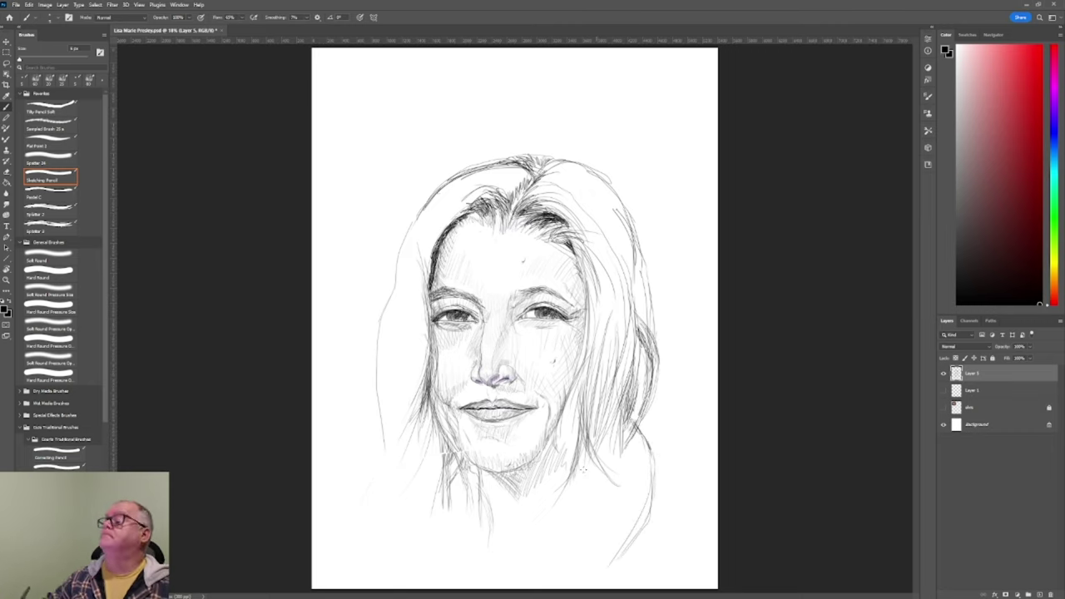
Step: Lasso the right eye and nudge it slightly up and to the right with the Move tool
{"action": "key", "text": "l"}
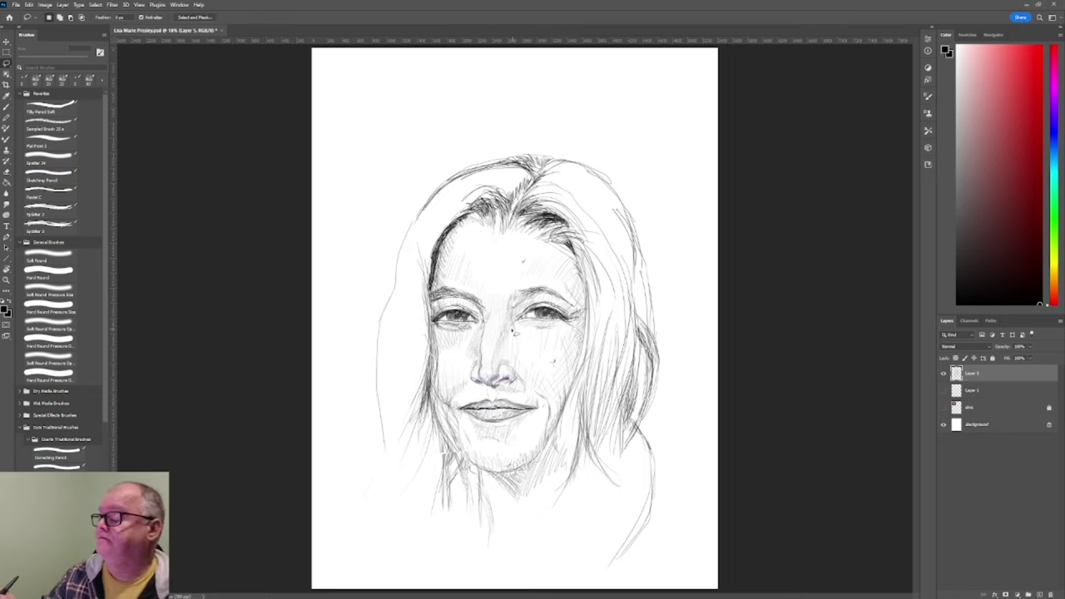
{"action": "left_click_drag", "start_coordinate": [553, 340], "coordinate": [549, 334]}
{"action": "left_click", "coordinate": [95, 4]}
{"action": "left_click", "coordinate": [109, 42]}
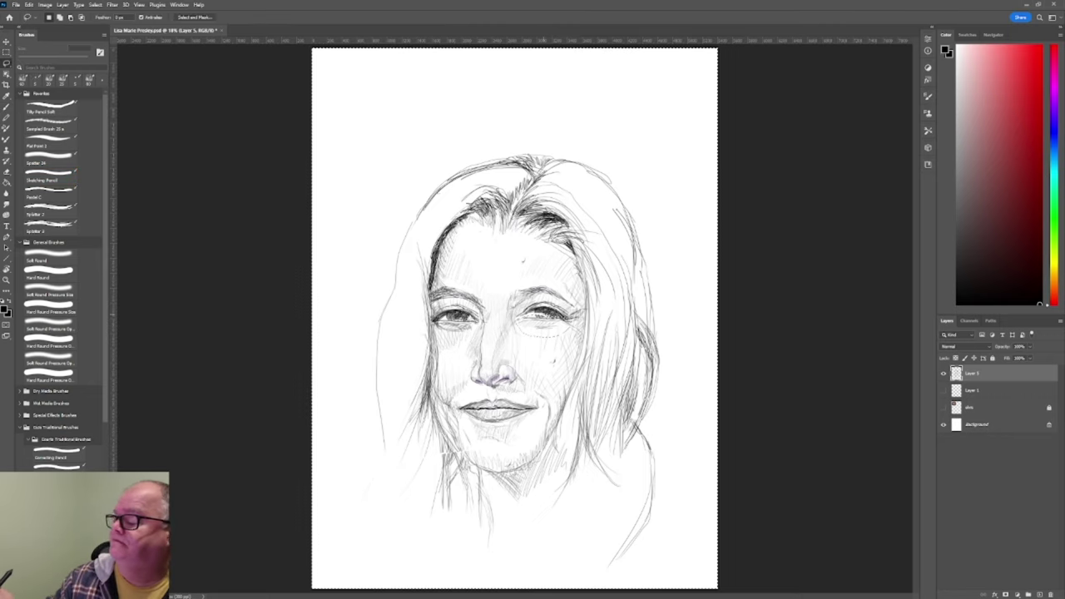
{"action": "key", "text": "v"}
{"action": "left_click_drag", "start_coordinate": [545, 316], "coordinate": [562, 308]}
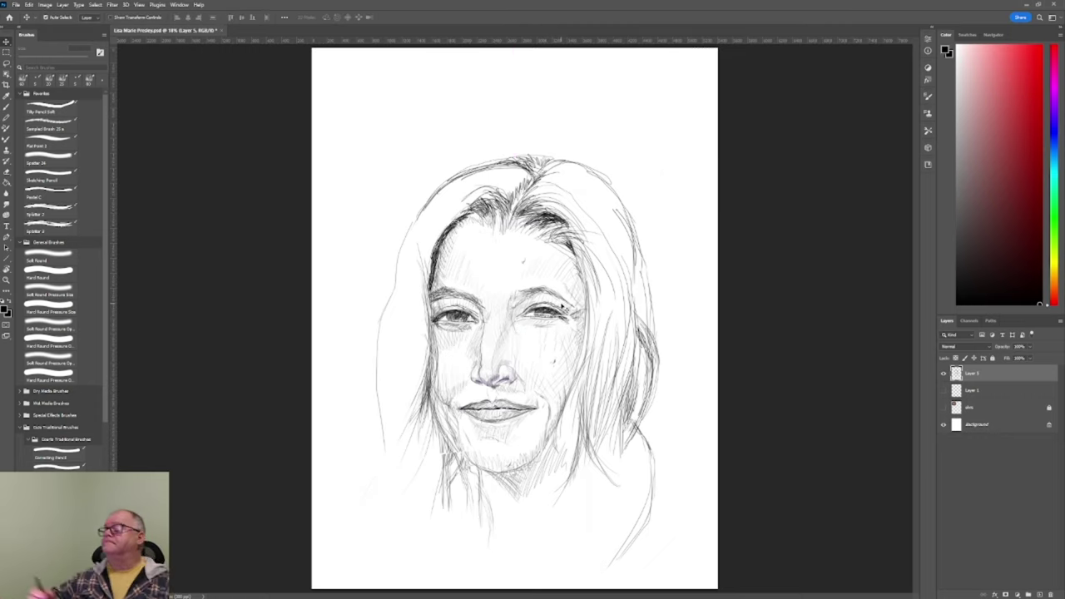
{"action": "key", "text": "b"}
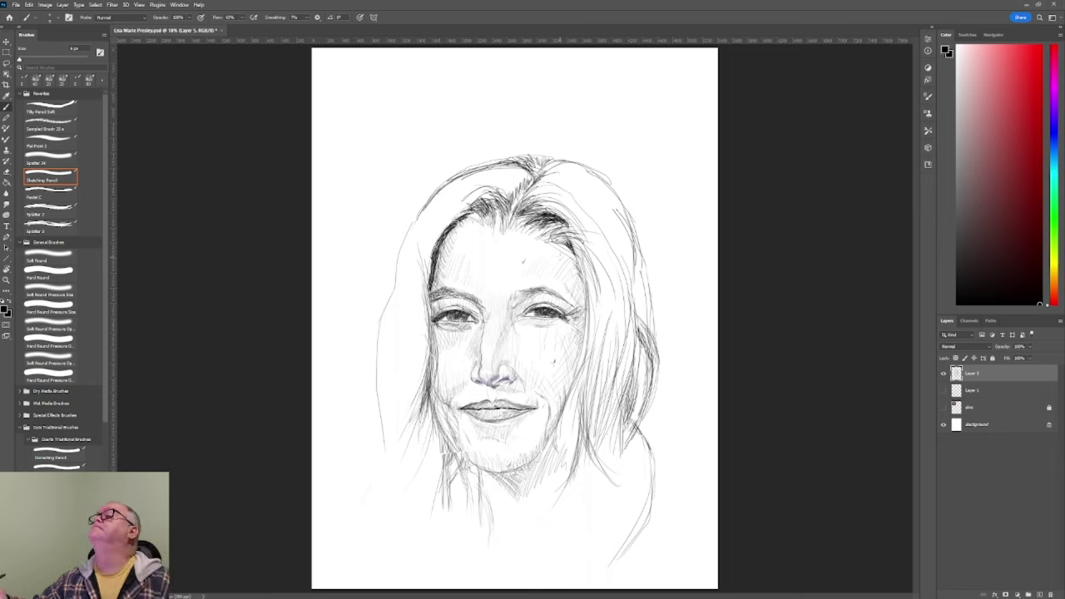
Step: Darken the right side of the hair and sketch the shoulder line beside it
{"action": "left_click_drag", "start_coordinate": [650, 460], "coordinate": [634, 424]}
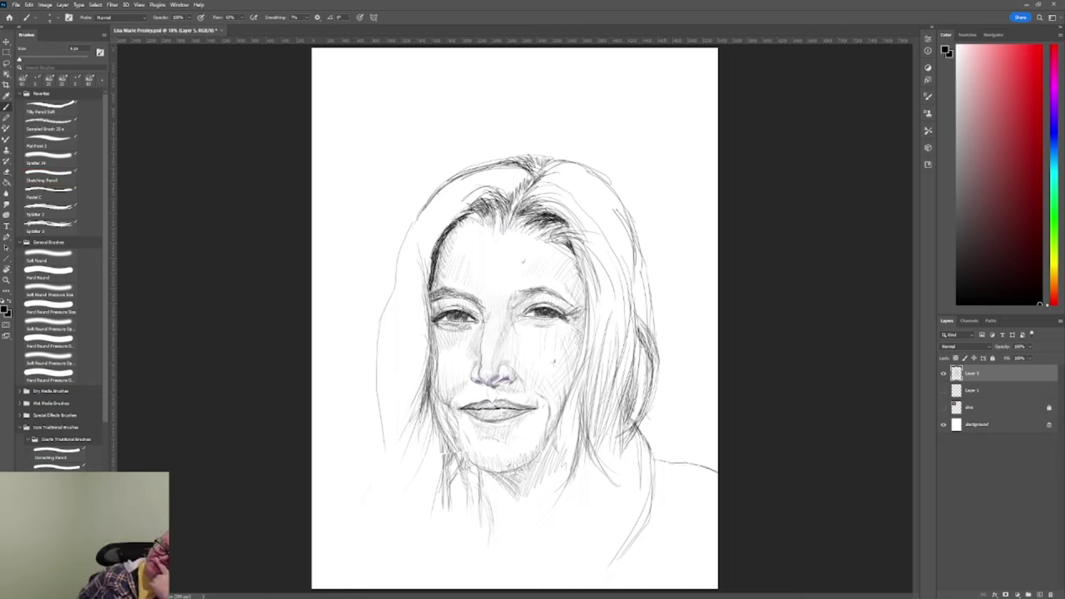
{"action": "left_click_drag", "start_coordinate": [649, 496], "coordinate": [633, 426]}
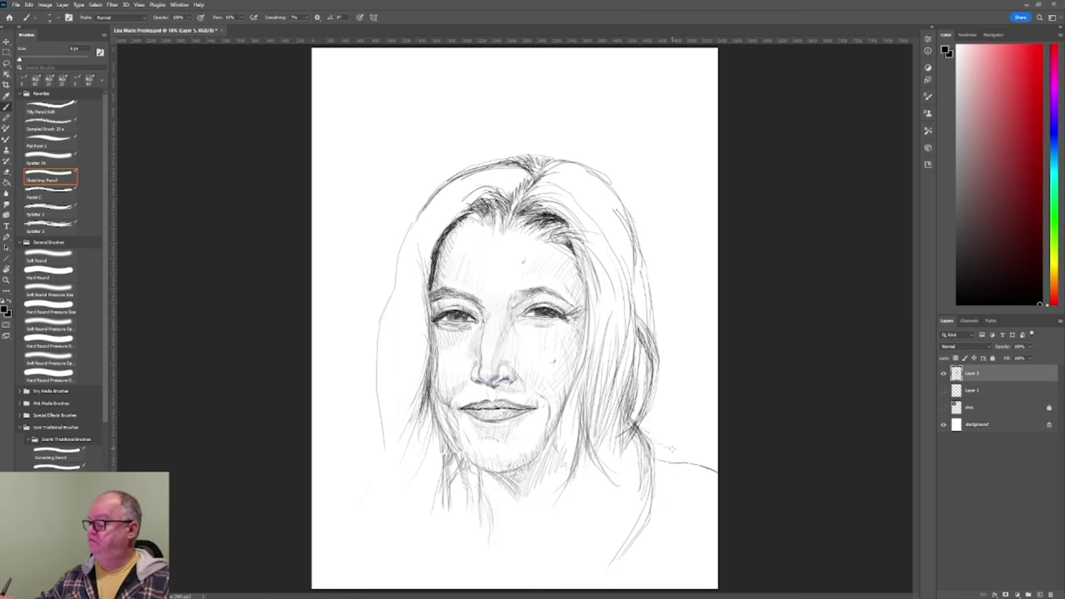
{"action": "mouse_move", "coordinate": [676, 456]}
{"action": "left_mouse_down"}
{"action": "mouse_move", "coordinate": [632, 404]}
{"action": "mouse_move", "coordinate": [648, 434]}
{"action": "mouse_move", "coordinate": [634, 418]}
{"action": "mouse_move", "coordinate": [641, 351]}
{"action": "left_mouse_up"}
{"action": "left_click_drag", "start_coordinate": [645, 401], "coordinate": [641, 364]}
{"action": "mouse_move", "coordinate": [679, 459]}
{"action": "left_mouse_down"}
{"action": "mouse_move", "coordinate": [639, 414]}
{"action": "mouse_move", "coordinate": [649, 336]}
{"action": "left_mouse_up"}
{"action": "left_click_drag", "start_coordinate": [589, 434], "coordinate": [565, 343]}
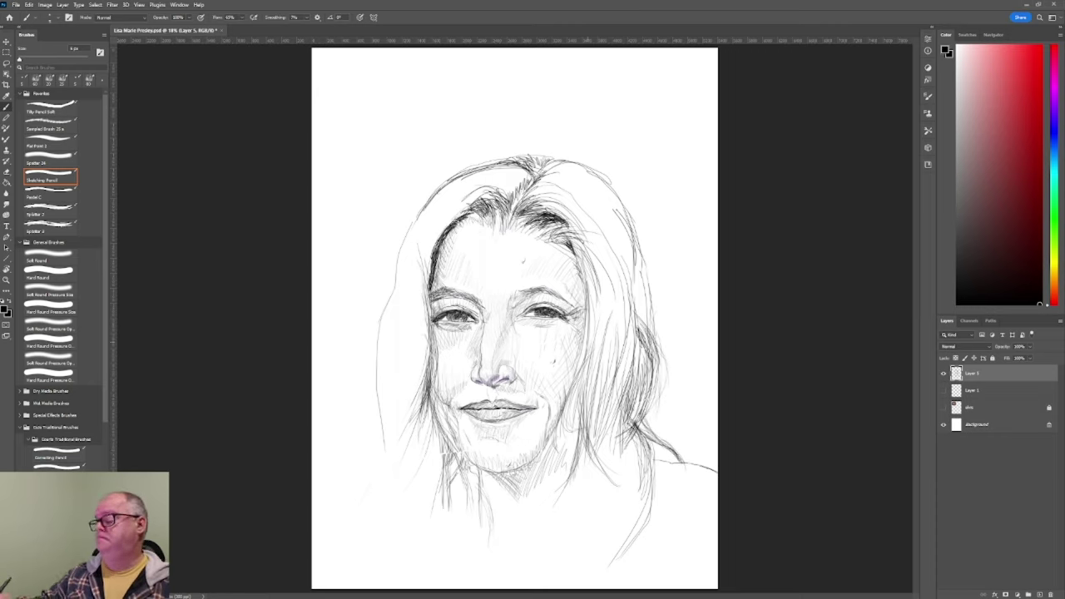
Step: Draw long lower-right hair strands flowing down past the jaw
{"action": "left_click_drag", "start_coordinate": [575, 447], "coordinate": [565, 521]}
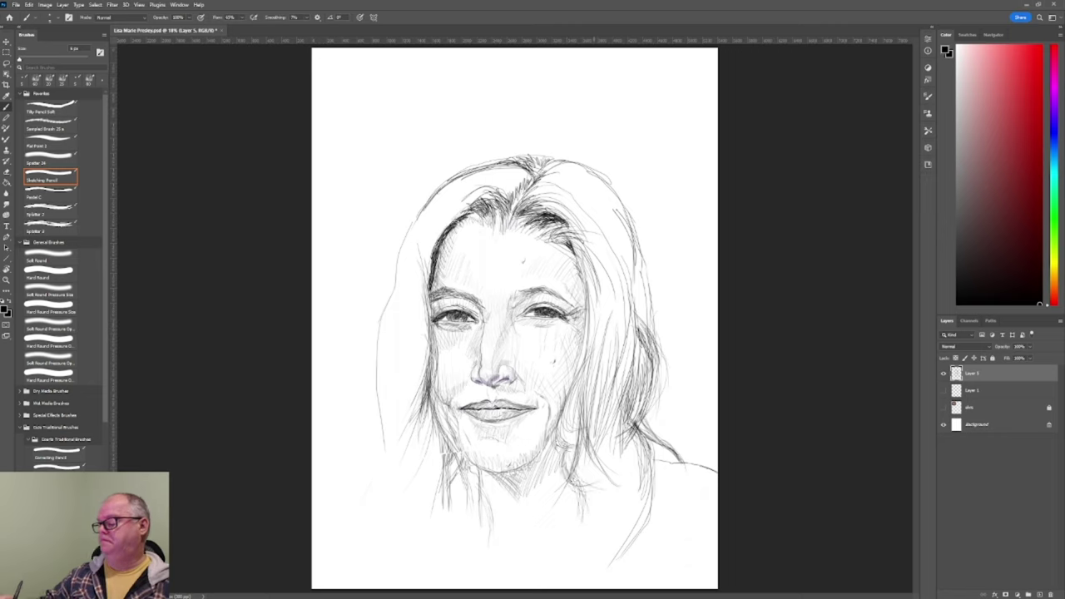
{"action": "left_click_drag", "start_coordinate": [576, 468], "coordinate": [546, 542]}
{"action": "mouse_move", "coordinate": [579, 433]}
{"action": "left_mouse_down"}
{"action": "mouse_move", "coordinate": [549, 524]}
{"action": "mouse_move", "coordinate": [634, 574]}
{"action": "left_mouse_up"}
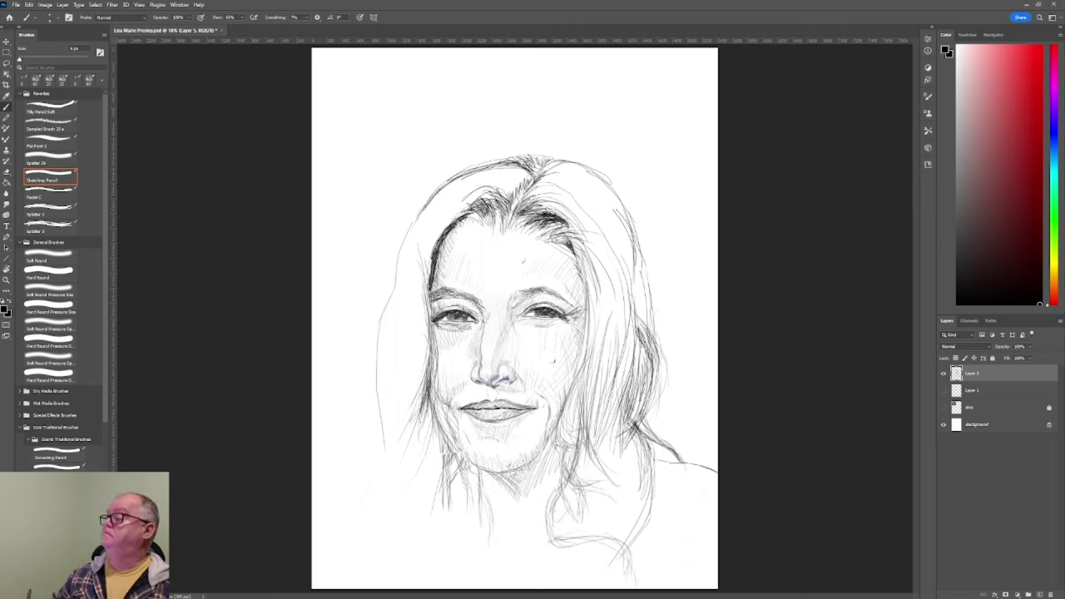
{"action": "left_click_drag", "start_coordinate": [652, 451], "coordinate": [634, 530]}
{"action": "left_click_drag", "start_coordinate": [643, 433], "coordinate": [609, 538]}
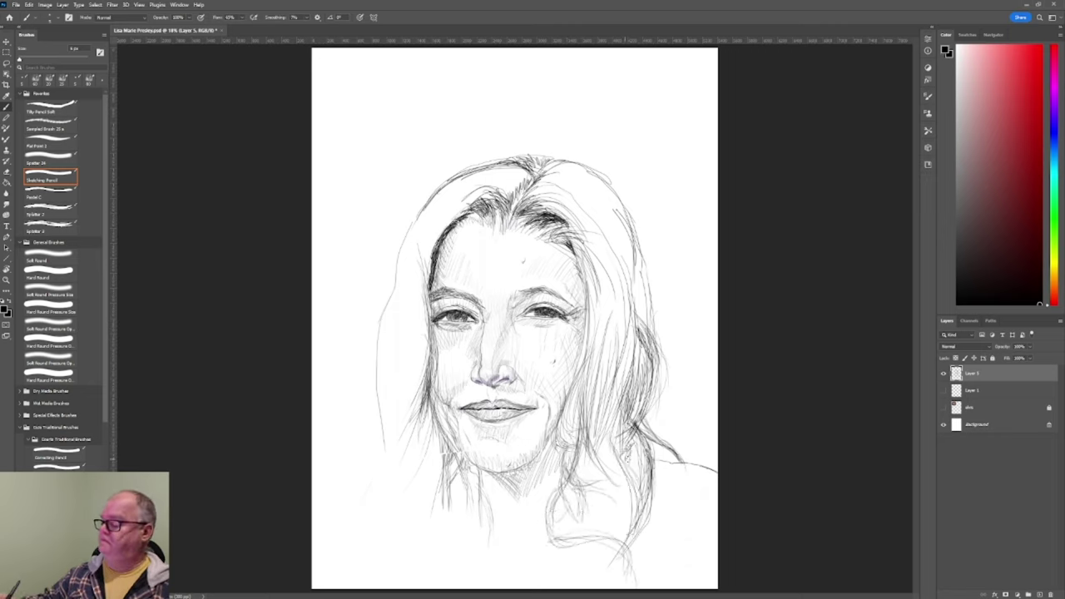
{"action": "left_click_drag", "start_coordinate": [641, 438], "coordinate": [621, 532]}
{"action": "left_click_drag", "start_coordinate": [644, 442], "coordinate": [629, 539]}
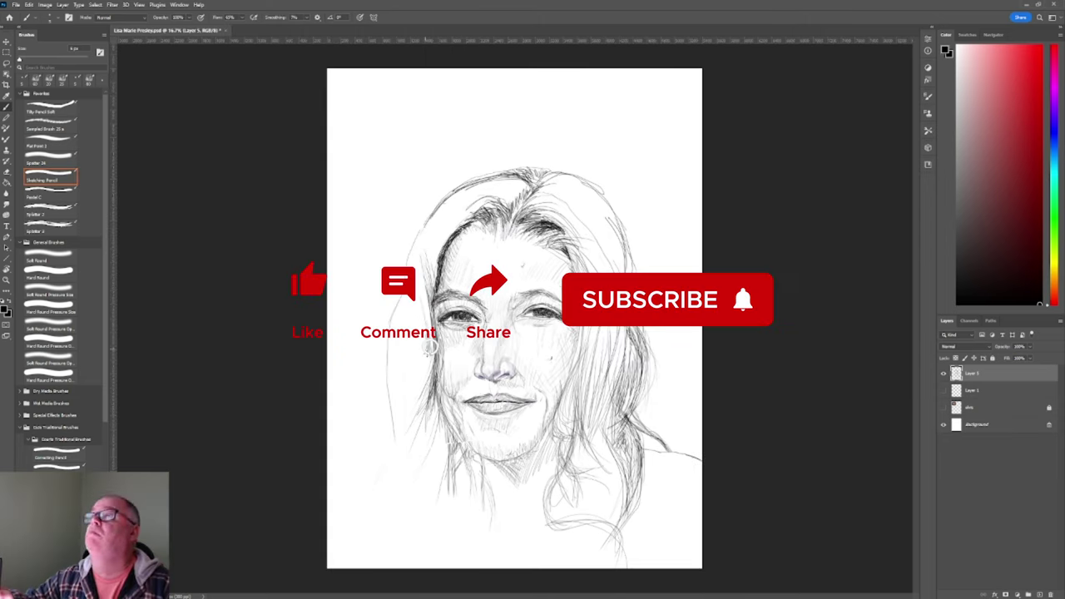
Step: Fill the left side of the hair with darker strands
{"action": "left_click_drag", "start_coordinate": [508, 196], "coordinate": [423, 305]}
{"action": "left_click_drag", "start_coordinate": [479, 206], "coordinate": [426, 325]}
{"action": "left_click_drag", "start_coordinate": [508, 184], "coordinate": [427, 246]}
{"action": "left_click_drag", "start_coordinate": [451, 210], "coordinate": [422, 242]}
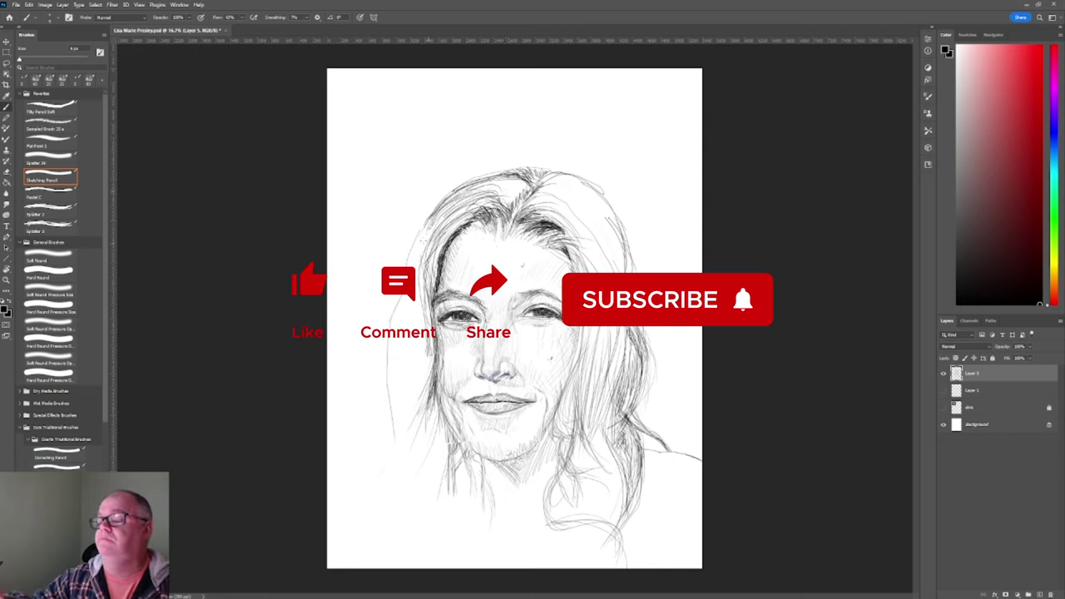
Step: Add strands across the top of the head and darken the crown
{"action": "left_click_drag", "start_coordinate": [515, 166], "coordinate": [416, 250]}
{"action": "left_click_drag", "start_coordinate": [539, 180], "coordinate": [607, 242]}
{"action": "left_click_drag", "start_coordinate": [574, 185], "coordinate": [620, 271]}
{"action": "mouse_move", "coordinate": [524, 203]}
{"action": "left_mouse_down"}
{"action": "mouse_move", "coordinate": [554, 218]}
{"action": "mouse_move", "coordinate": [512, 201]}
{"action": "left_mouse_up"}
{"action": "left_click_drag", "start_coordinate": [556, 172], "coordinate": [479, 185]}
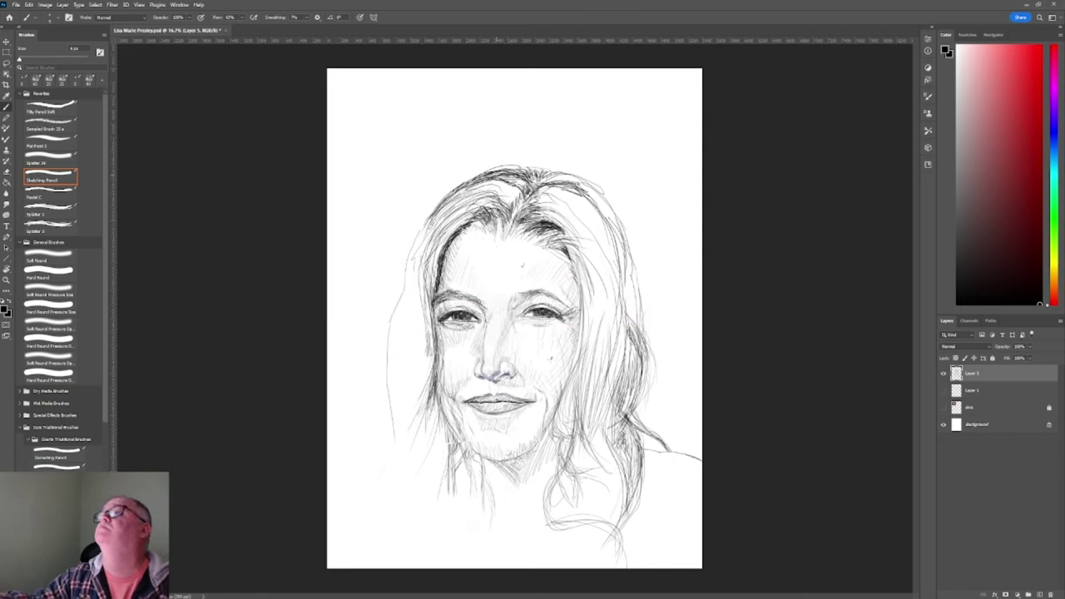
Step: Add faint strokes near the jaw and more strands down the left hair
{"action": "left_click_drag", "start_coordinate": [460, 418], "coordinate": [446, 448]}
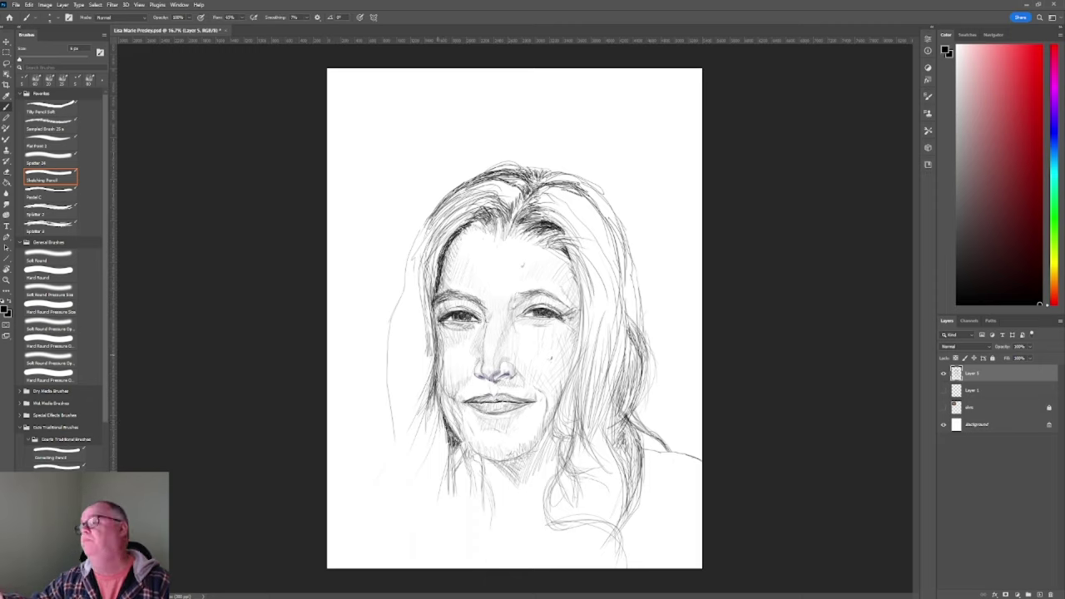
{"action": "left_click_drag", "start_coordinate": [449, 405], "coordinate": [436, 439]}
{"action": "left_click_drag", "start_coordinate": [581, 254], "coordinate": [566, 284]}
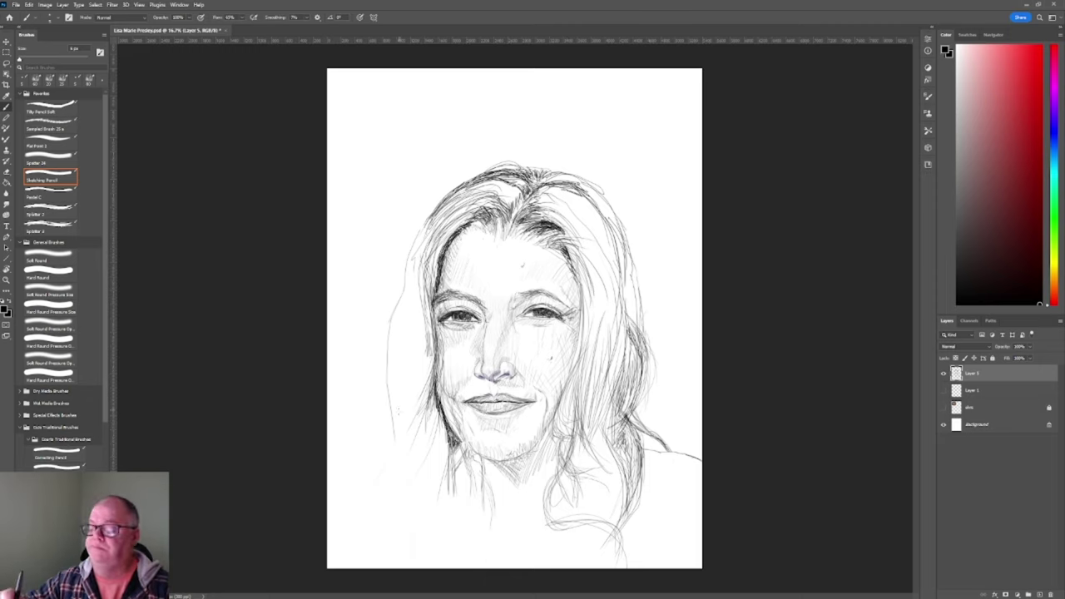
{"action": "left_click_drag", "start_coordinate": [426, 318], "coordinate": [396, 406]}
{"action": "left_click_drag", "start_coordinate": [431, 357], "coordinate": [389, 421]}
{"action": "left_click_drag", "start_coordinate": [410, 308], "coordinate": [386, 409]}
{"action": "left_click_drag", "start_coordinate": [424, 278], "coordinate": [396, 388]}
{"action": "mouse_move", "coordinate": [439, 215]}
{"action": "left_mouse_down"}
{"action": "mouse_move", "coordinate": [406, 279]}
{"action": "mouse_move", "coordinate": [393, 410]}
{"action": "left_mouse_up"}
{"action": "left_click_drag", "start_coordinate": [424, 317], "coordinate": [404, 411]}
{"action": "left_click_drag", "start_coordinate": [417, 286], "coordinate": [391, 394]}
Step: Shade near the chin and darken the lower-left hair strands below the jaw
{"action": "mouse_move", "coordinate": [476, 451]}
{"action": "left_mouse_down"}
{"action": "mouse_move", "coordinate": [467, 470]}
{"action": "mouse_move", "coordinate": [463, 458]}
{"action": "mouse_move", "coordinate": [470, 465]}
{"action": "left_mouse_up"}
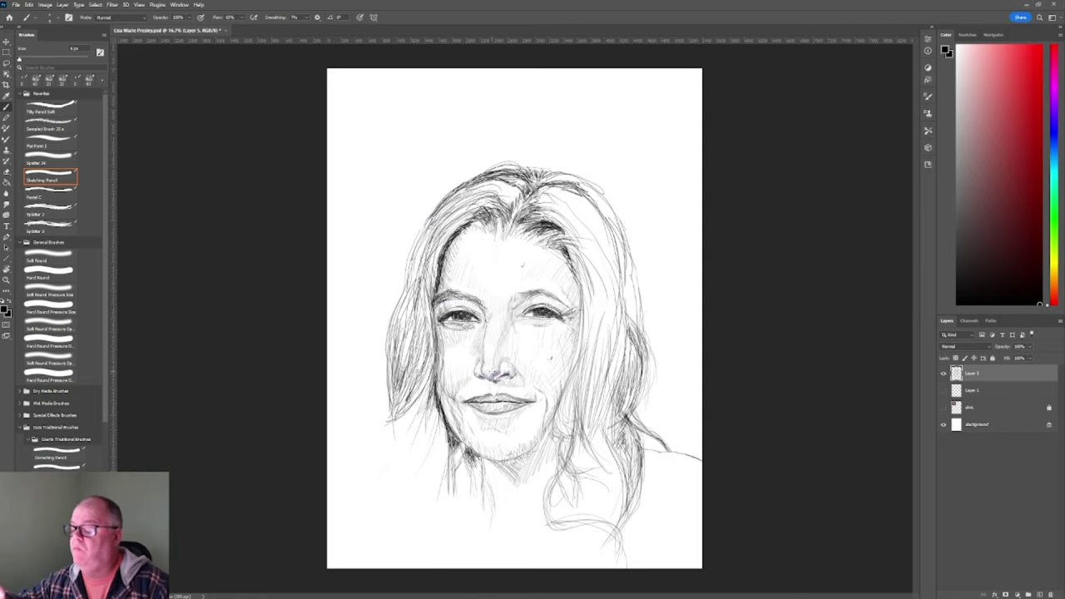
{"action": "left_click_drag", "start_coordinate": [446, 430], "coordinate": [437, 487]}
{"action": "left_click_drag", "start_coordinate": [448, 451], "coordinate": [437, 509]}
{"action": "left_click_drag", "start_coordinate": [446, 406], "coordinate": [437, 474]}
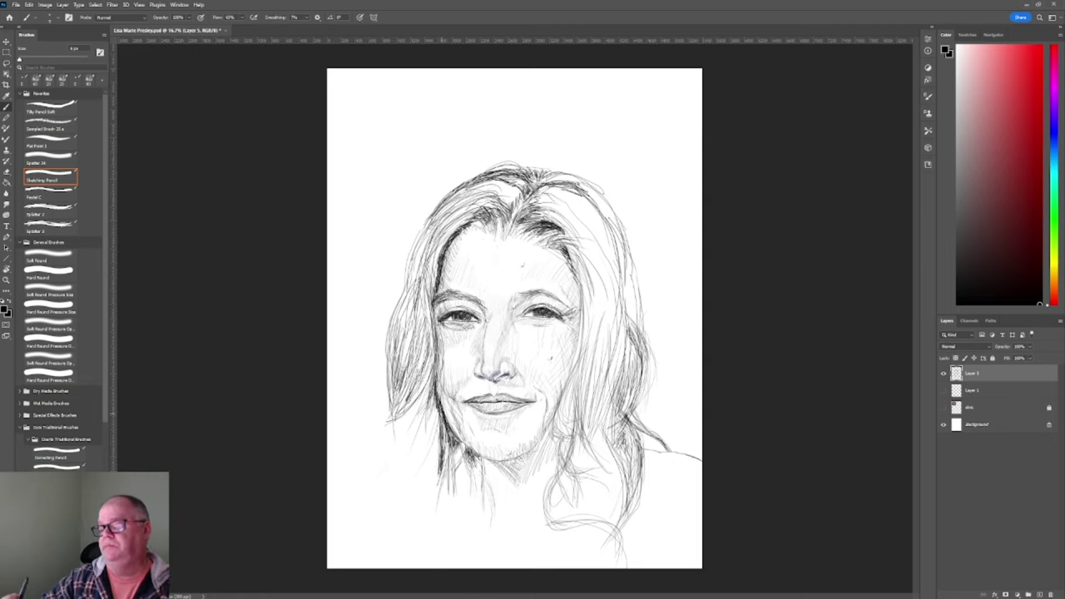
{"action": "left_click_drag", "start_coordinate": [466, 437], "coordinate": [454, 512]}
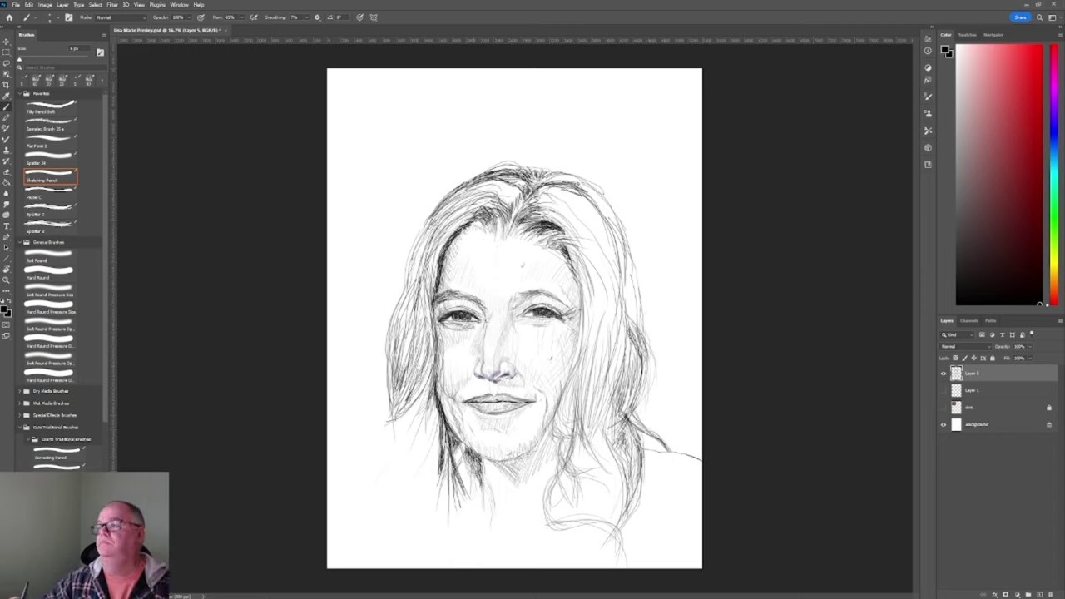
{"action": "left_click_drag", "start_coordinate": [471, 459], "coordinate": [458, 501]}
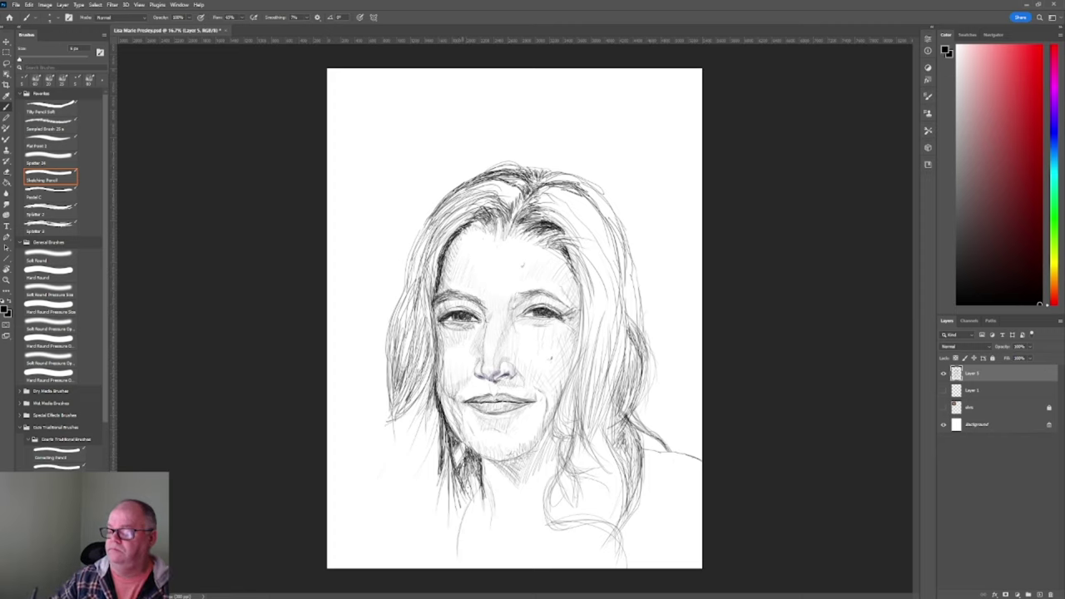
Step: Undo the stray stroke, rehatch the lower-left hair, and lightly shade the chin and neck
{"action": "key", "text": "ctrl+z"}
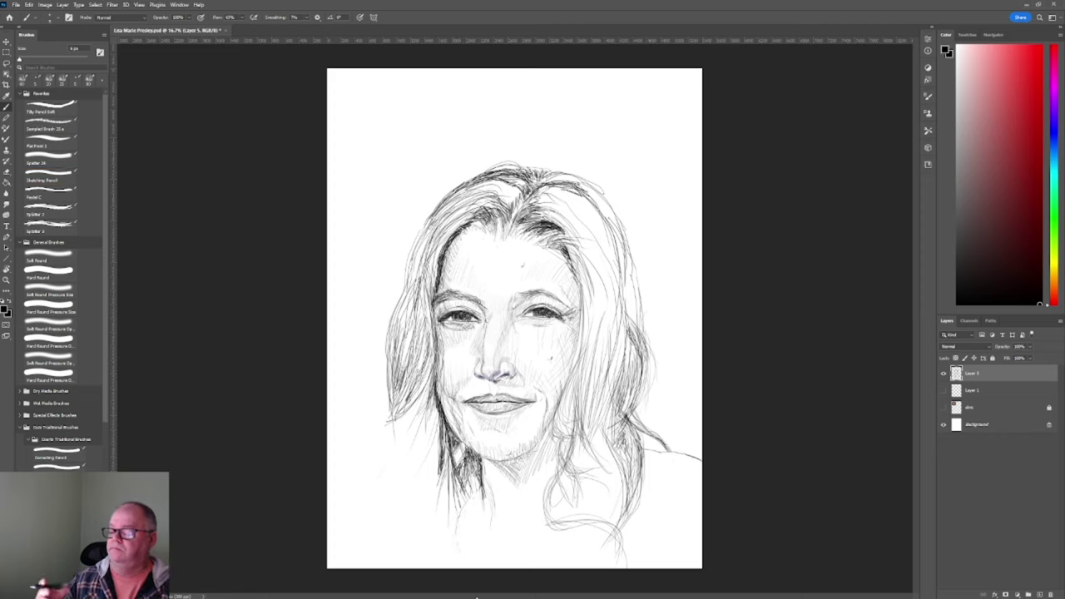
{"action": "mouse_move", "coordinate": [417, 544]}
{"action": "left_mouse_down"}
{"action": "mouse_move", "coordinate": [435, 466]}
{"action": "mouse_move", "coordinate": [427, 408]}
{"action": "mouse_move", "coordinate": [443, 523]}
{"action": "left_mouse_up"}
{"action": "left_click_drag", "start_coordinate": [449, 475], "coordinate": [431, 529]}
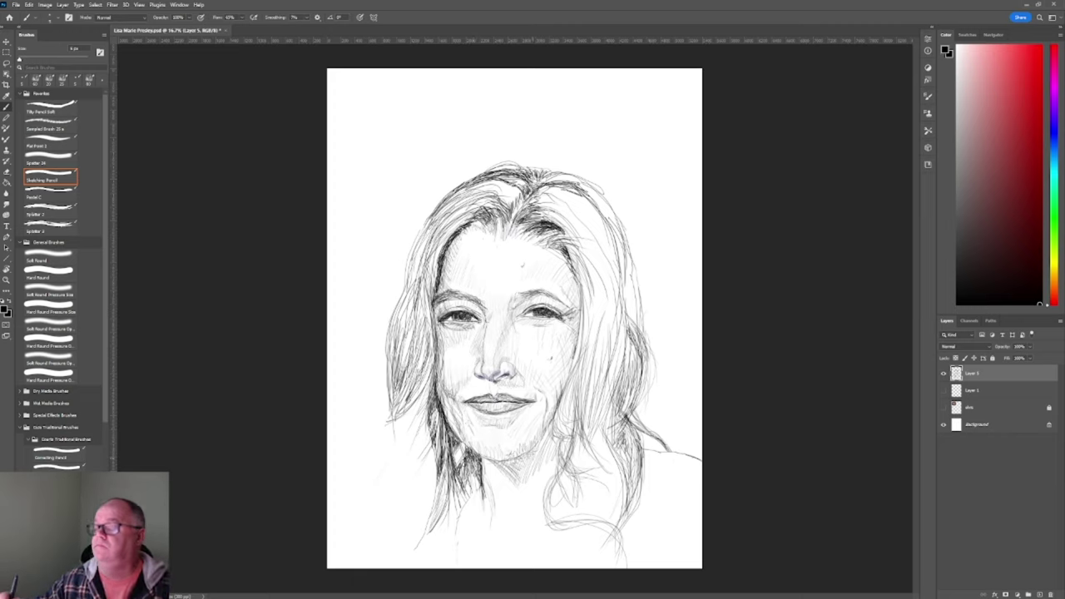
{"action": "mouse_move", "coordinate": [555, 421]}
{"action": "left_mouse_down"}
{"action": "mouse_move", "coordinate": [547, 449]}
{"action": "mouse_move", "coordinate": [516, 462]}
{"action": "left_mouse_up"}
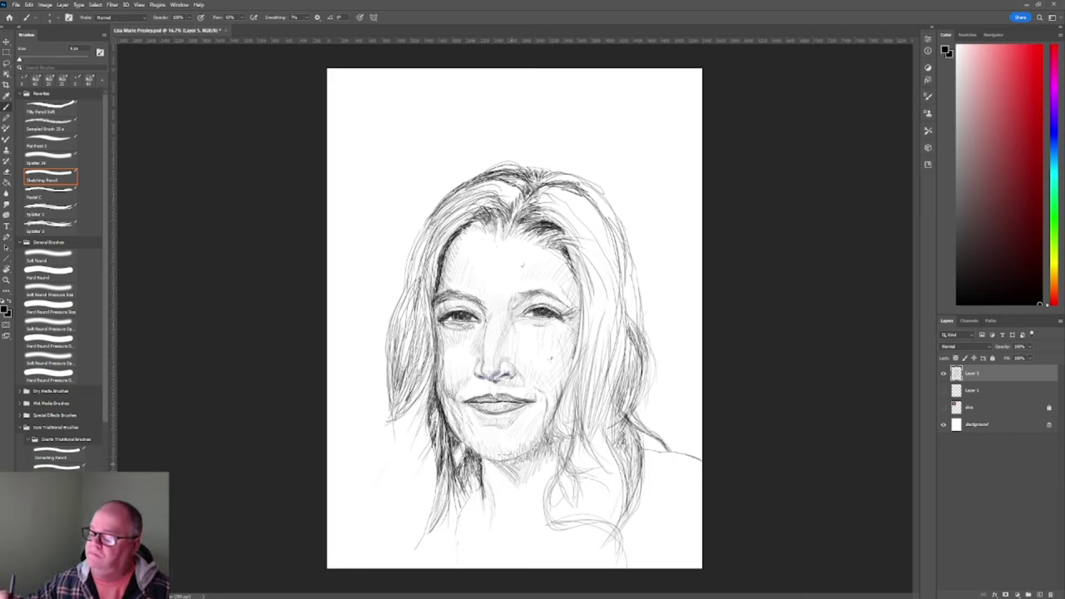
Step: Redraw the left hair outline from the top down to the lower left
{"action": "left_click_drag", "start_coordinate": [446, 199], "coordinate": [408, 280]}
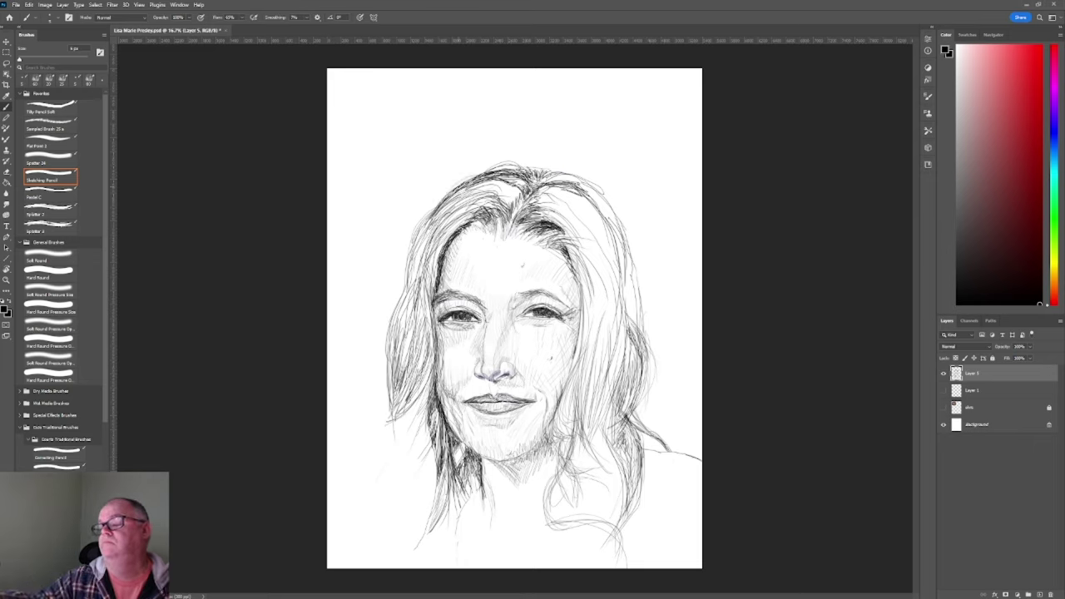
{"action": "left_click_drag", "start_coordinate": [478, 175], "coordinate": [457, 188]}
{"action": "left_click_drag", "start_coordinate": [424, 222], "coordinate": [391, 358]}
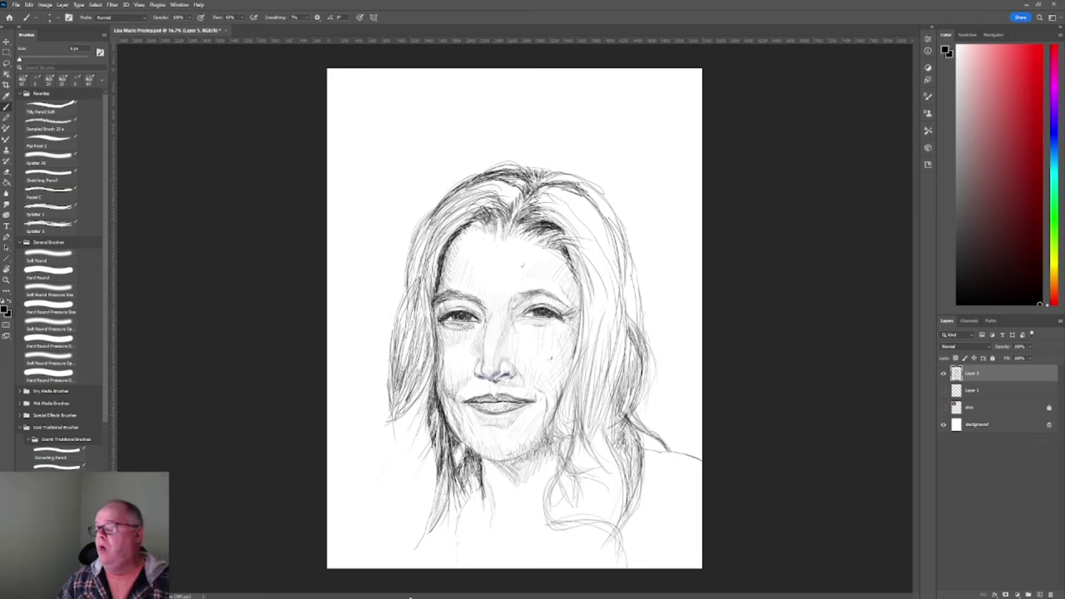
{"action": "left_click_drag", "start_coordinate": [410, 313], "coordinate": [386, 389]}
{"action": "left_click_drag", "start_coordinate": [406, 352], "coordinate": [385, 423]}
{"action": "left_click_drag", "start_coordinate": [405, 378], "coordinate": [386, 443]}
{"action": "left_click_drag", "start_coordinate": [398, 395], "coordinate": [381, 454]}
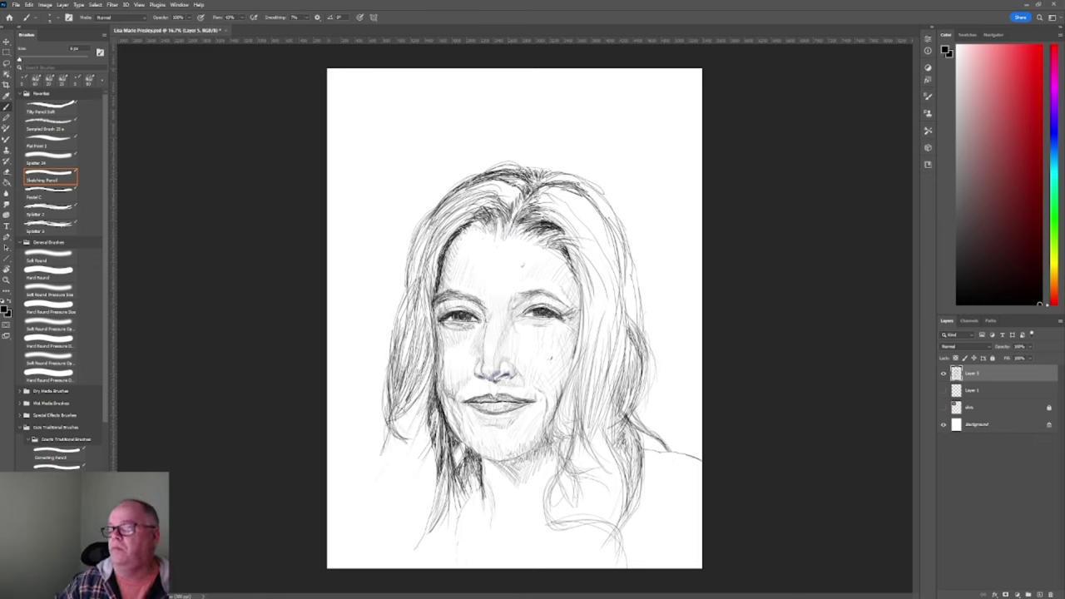
Step: Sketch the left shoulder and neck lines and shade the hair falling over them
{"action": "mouse_move", "coordinate": [421, 396]}
{"action": "left_mouse_down"}
{"action": "mouse_move", "coordinate": [398, 441]}
{"action": "mouse_move", "coordinate": [413, 426]}
{"action": "left_mouse_up"}
{"action": "left_click_drag", "start_coordinate": [385, 441], "coordinate": [341, 493]}
{"action": "mouse_move", "coordinate": [410, 428]}
{"action": "left_mouse_down"}
{"action": "mouse_move", "coordinate": [363, 500]}
{"action": "mouse_move", "coordinate": [407, 472]}
{"action": "left_mouse_up"}
{"action": "left_click_drag", "start_coordinate": [438, 411], "coordinate": [435, 456]}
{"action": "left_click_drag", "start_coordinate": [428, 421], "coordinate": [388, 496]}
{"action": "left_click_drag", "start_coordinate": [425, 413], "coordinate": [396, 487]}
{"action": "left_click_drag", "start_coordinate": [416, 442], "coordinate": [369, 474]}
{"action": "mouse_move", "coordinate": [414, 423]}
{"action": "left_mouse_down"}
{"action": "mouse_move", "coordinate": [371, 496]}
{"action": "mouse_move", "coordinate": [380, 488]}
{"action": "left_mouse_up"}
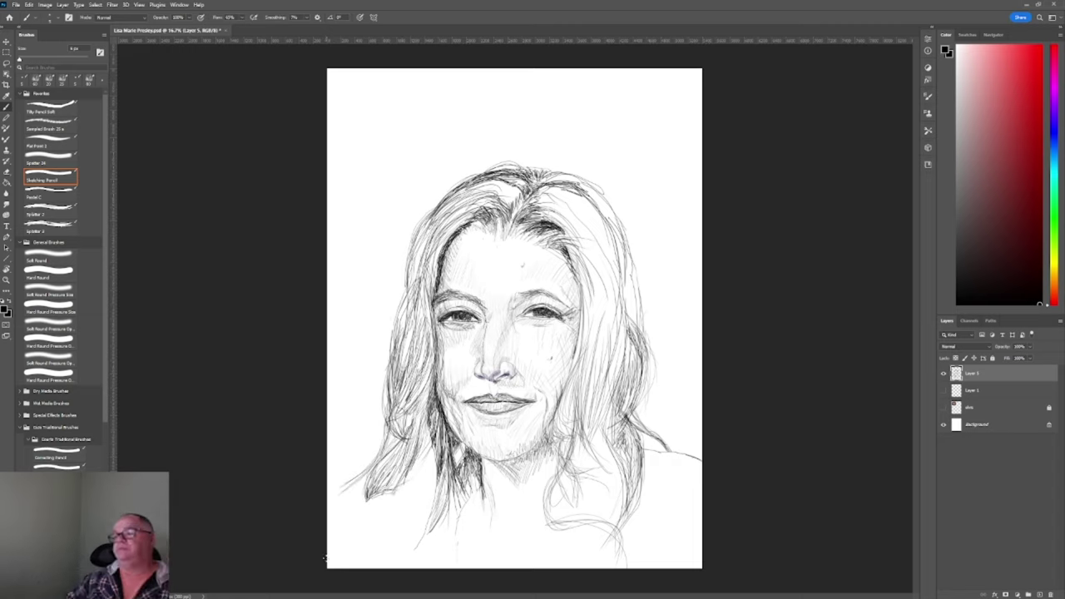
{"action": "left_click_drag", "start_coordinate": [441, 472], "coordinate": [424, 536]}
{"action": "mouse_move", "coordinate": [459, 476]}
{"action": "left_mouse_down"}
{"action": "mouse_move", "coordinate": [441, 514]}
{"action": "mouse_move", "coordinate": [449, 524]}
{"action": "left_mouse_up"}
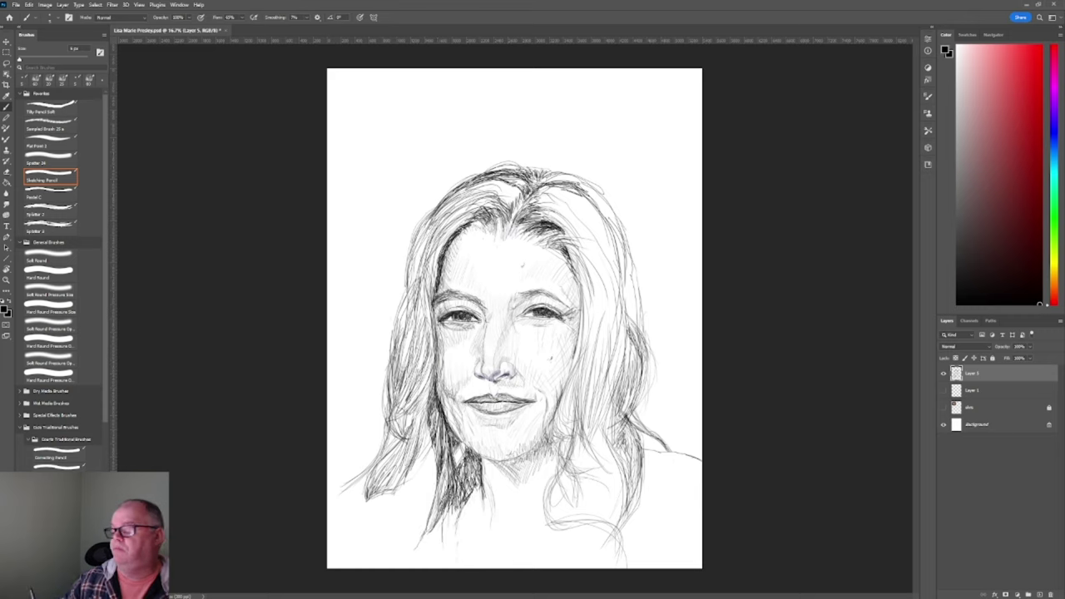
Step: Darken the right side of the hair with strands from the upper right down to the neck
{"action": "left_click_drag", "start_coordinate": [634, 423], "coordinate": [619, 451]}
{"action": "left_click_drag", "start_coordinate": [630, 398], "coordinate": [613, 421]}
{"action": "left_click_drag", "start_coordinate": [634, 373], "coordinate": [605, 419]}
{"action": "left_click_drag", "start_coordinate": [631, 287], "coordinate": [621, 368]}
{"action": "left_click_drag", "start_coordinate": [644, 319], "coordinate": [616, 400]}
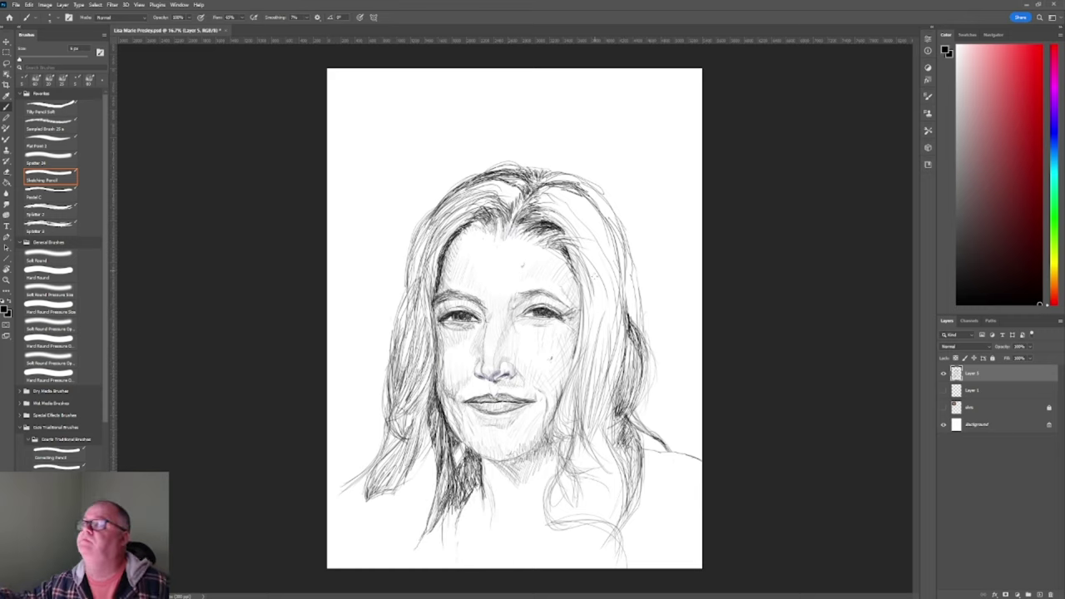
{"action": "mouse_move", "coordinate": [639, 251]}
{"action": "left_mouse_down"}
{"action": "mouse_move", "coordinate": [619, 332]}
{"action": "mouse_move", "coordinate": [626, 296]}
{"action": "left_mouse_up"}
{"action": "left_click_drag", "start_coordinate": [639, 248], "coordinate": [624, 300]}
{"action": "left_click_drag", "start_coordinate": [632, 197], "coordinate": [596, 272]}
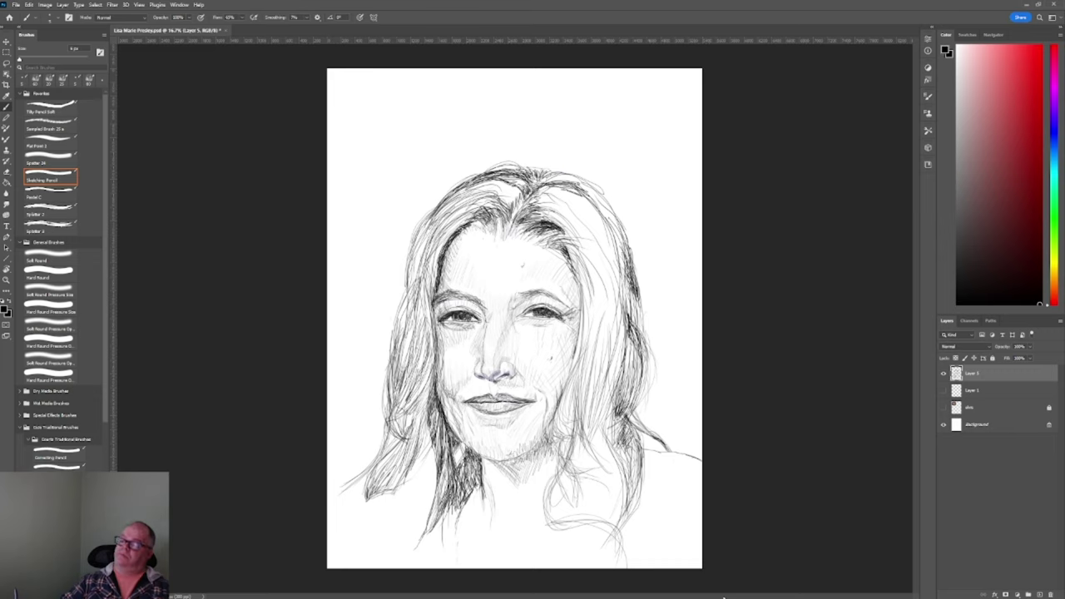
Step: Delete Layer 4 and make Layer 5 the active drawing layer
{"action": "left_click", "coordinate": [972, 390]}
{"action": "left_click", "coordinate": [1050, 594]}
{"action": "key", "text": "Return"}
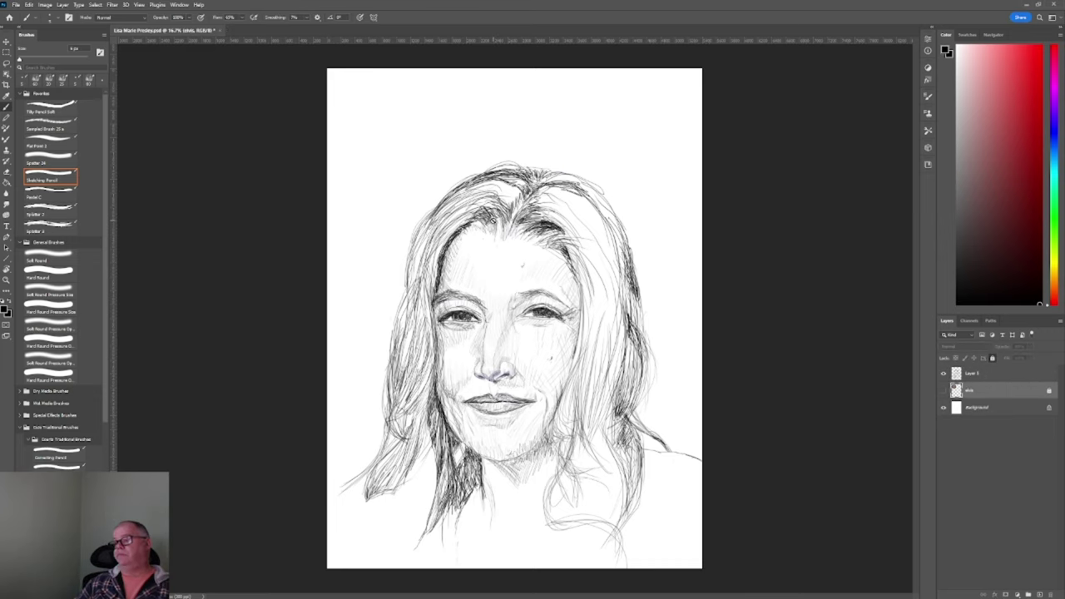
{"action": "left_click", "coordinate": [972, 372]}
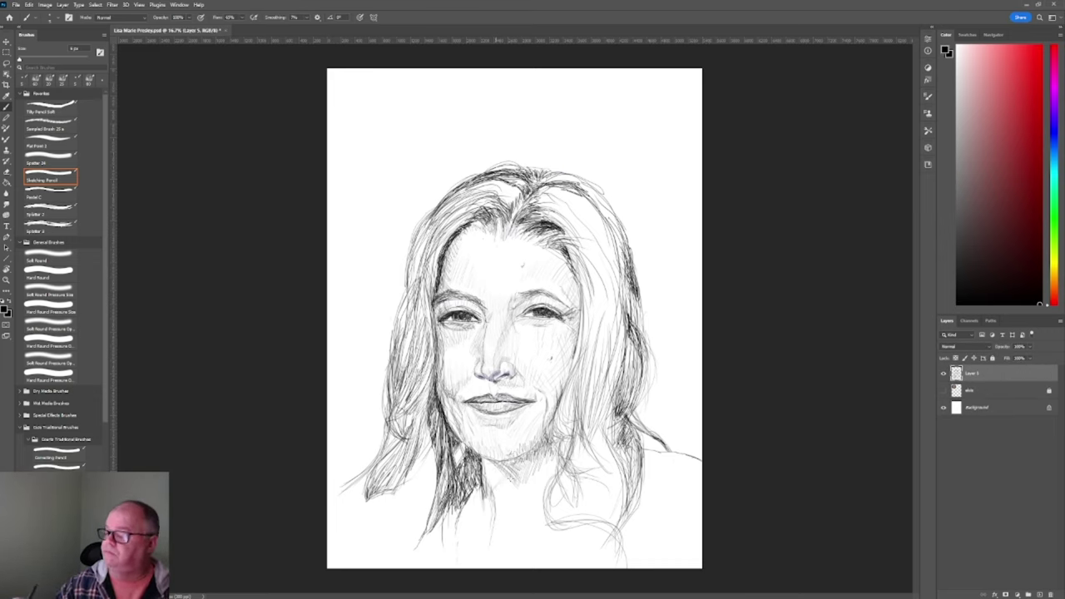
Step: Hatch dark pencil shading on the neck and the lower-left hair over the shoulder
{"action": "left_click_drag", "start_coordinate": [502, 462], "coordinate": [481, 494]}
{"action": "left_click_drag", "start_coordinate": [366, 495], "coordinate": [399, 532]}
{"action": "mouse_move", "coordinate": [412, 475]}
{"action": "left_mouse_down"}
{"action": "mouse_move", "coordinate": [374, 519]}
{"action": "mouse_move", "coordinate": [421, 520]}
{"action": "left_mouse_up"}
{"action": "mouse_move", "coordinate": [433, 449]}
{"action": "left_mouse_down"}
{"action": "mouse_move", "coordinate": [385, 537]}
{"action": "mouse_move", "coordinate": [353, 537]}
{"action": "left_mouse_up"}
{"action": "left_click_drag", "start_coordinate": [428, 507], "coordinate": [382, 567]}
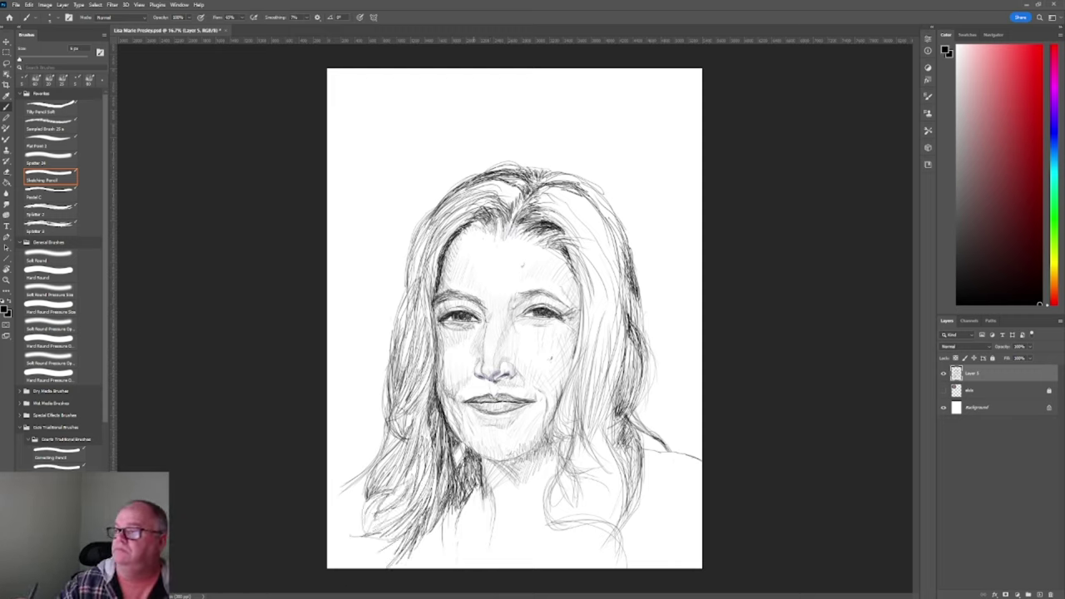
{"action": "left_click_drag", "start_coordinate": [473, 491], "coordinate": [477, 459]}
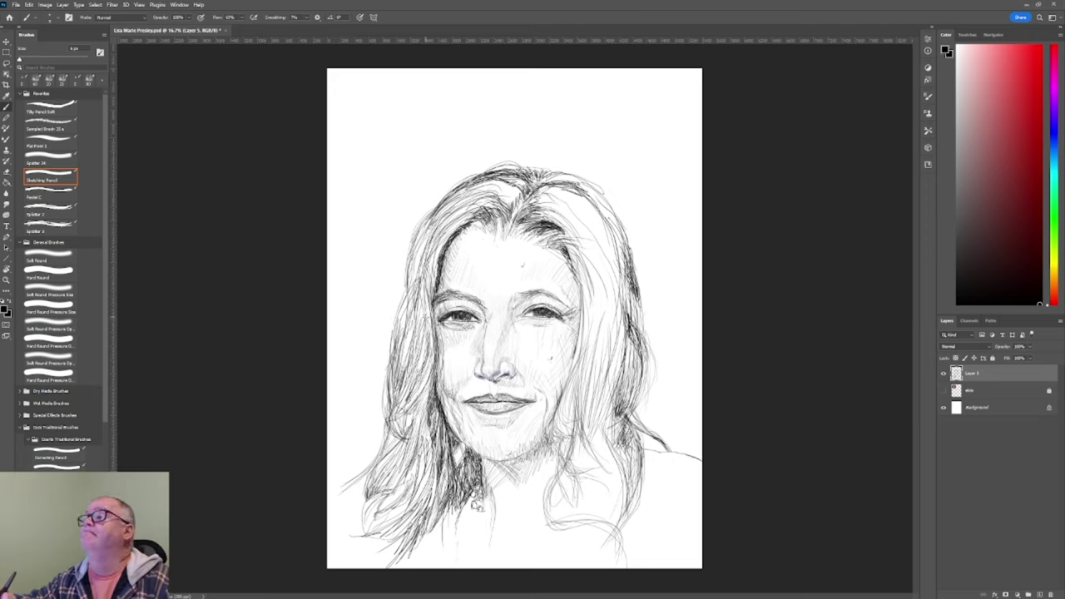
Step: Adjust the brush size and add pencil strokes to the lower-right hair and beside the neck
{"action": "key", "text": "bracketright"}
{"action": "key", "text": "bracketleft"}
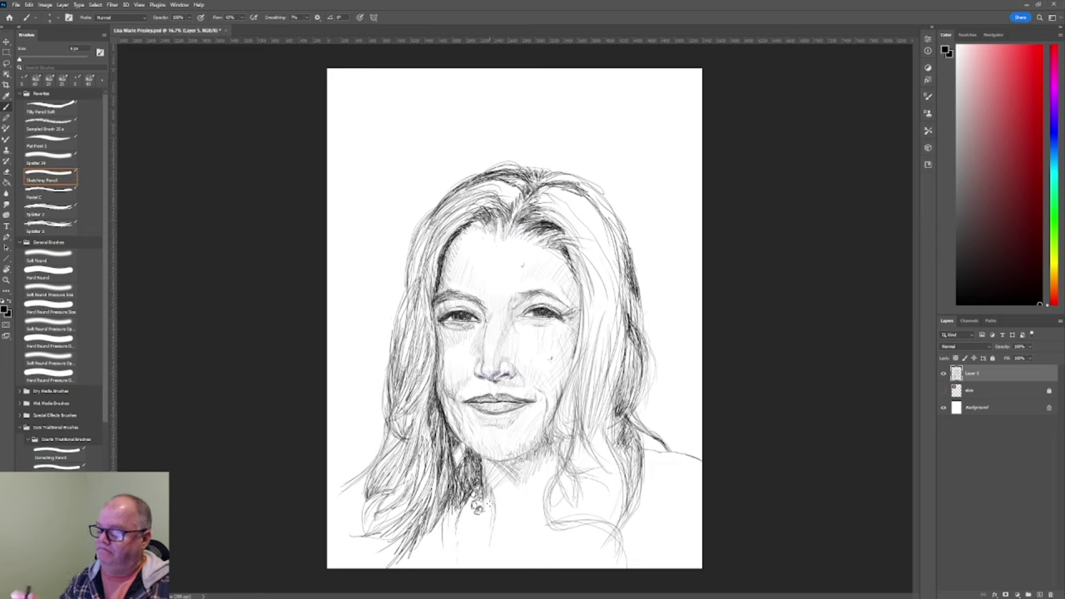
{"action": "key", "text": "bracketright"}
{"action": "key", "text": "bracketleft"}
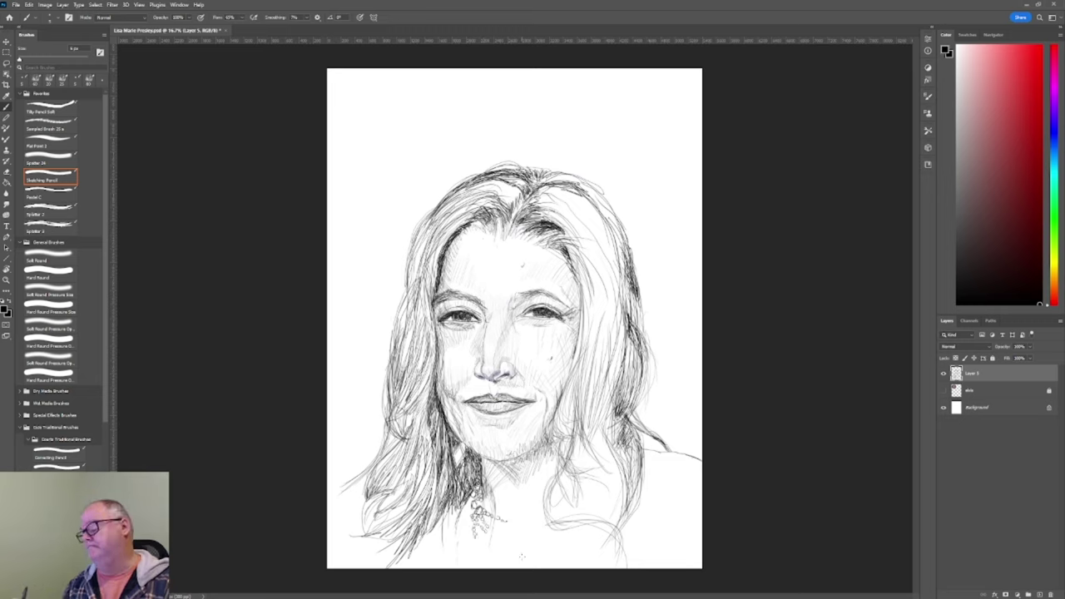
{"action": "mouse_move", "coordinate": [541, 502]}
{"action": "left_mouse_down"}
{"action": "mouse_move", "coordinate": [539, 545]}
{"action": "mouse_move", "coordinate": [549, 553]}
{"action": "left_mouse_up"}
{"action": "left_click_drag", "start_coordinate": [556, 481], "coordinate": [569, 509]}
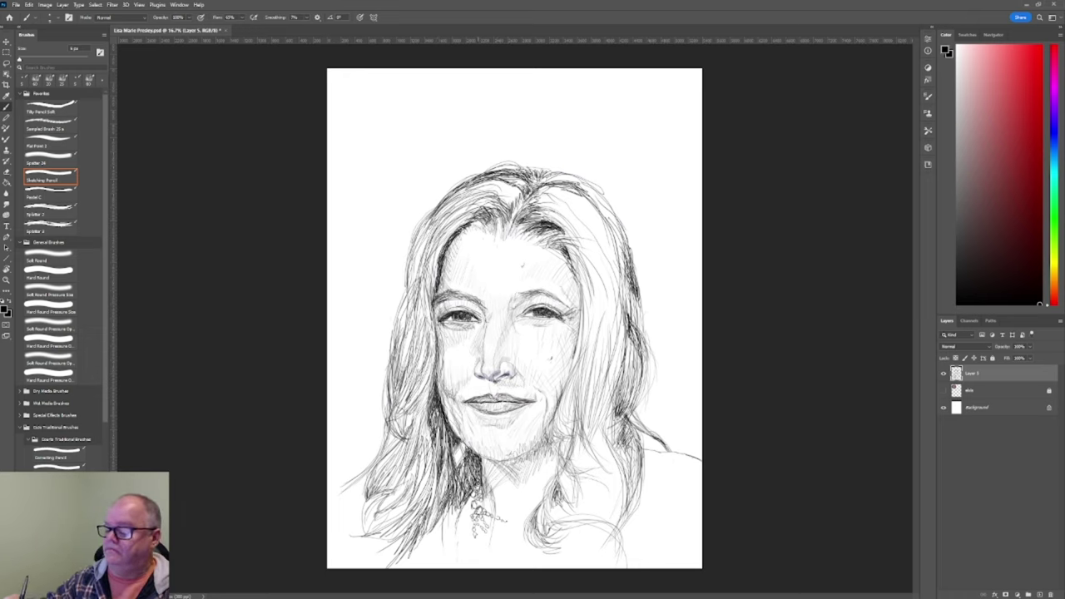
{"action": "mouse_move", "coordinate": [467, 452]}
{"action": "left_mouse_down"}
{"action": "mouse_move", "coordinate": [479, 483]}
{"action": "mouse_move", "coordinate": [457, 480]}
{"action": "mouse_move", "coordinate": [422, 549]}
{"action": "left_mouse_up"}
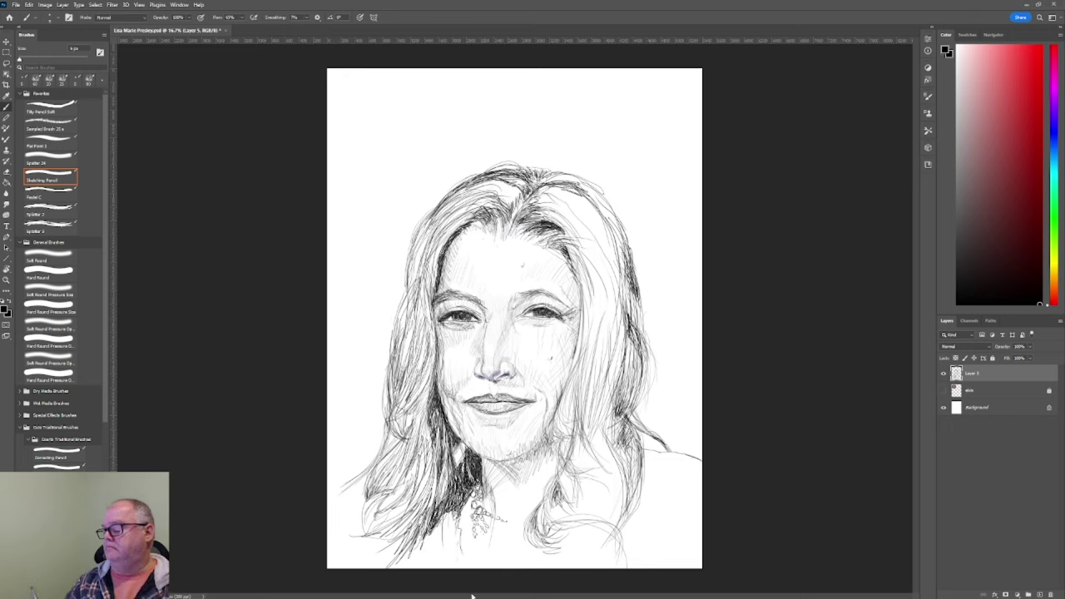
Step: Build up dark strokes in the right-side hair and hatch along the right shoulder edge
{"action": "left_click_drag", "start_coordinate": [616, 441], "coordinate": [582, 476]}
{"action": "mouse_move", "coordinate": [603, 398]}
{"action": "left_mouse_down"}
{"action": "mouse_move", "coordinate": [612, 466]}
{"action": "mouse_move", "coordinate": [574, 476]}
{"action": "mouse_move", "coordinate": [566, 493]}
{"action": "left_mouse_up"}
{"action": "left_click_drag", "start_coordinate": [628, 502], "coordinate": [565, 524]}
{"action": "left_click_drag", "start_coordinate": [620, 441], "coordinate": [614, 528]}
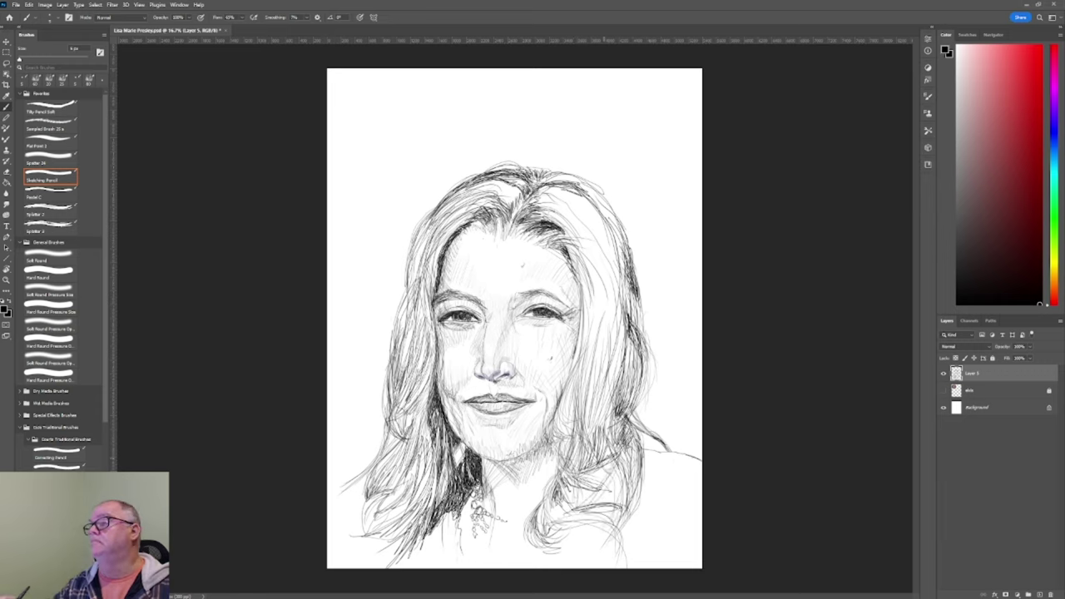
{"action": "left_click_drag", "start_coordinate": [595, 486], "coordinate": [556, 526]}
{"action": "left_click_drag", "start_coordinate": [574, 528], "coordinate": [566, 559]}
{"action": "left_click_drag", "start_coordinate": [541, 506], "coordinate": [524, 557]}
{"action": "left_click_drag", "start_coordinate": [540, 538], "coordinate": [522, 568]}
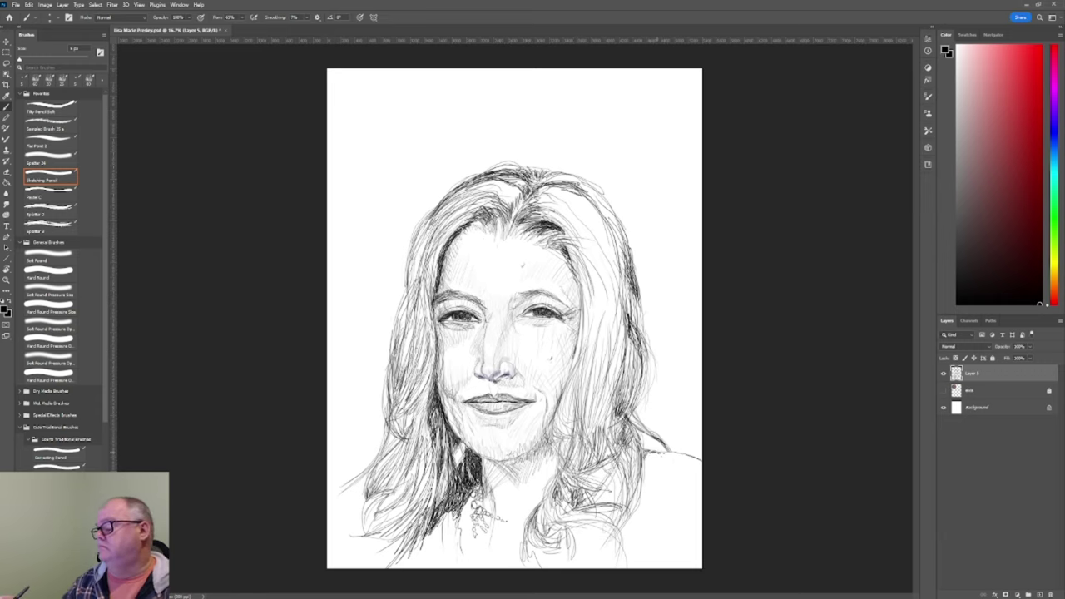
{"action": "mouse_move", "coordinate": [670, 453]}
{"action": "left_mouse_down"}
{"action": "mouse_move", "coordinate": [641, 486]}
{"action": "mouse_move", "coordinate": [646, 467]}
{"action": "mouse_move", "coordinate": [644, 486]}
{"action": "left_mouse_up"}
{"action": "left_click_drag", "start_coordinate": [703, 456], "coordinate": [639, 512]}
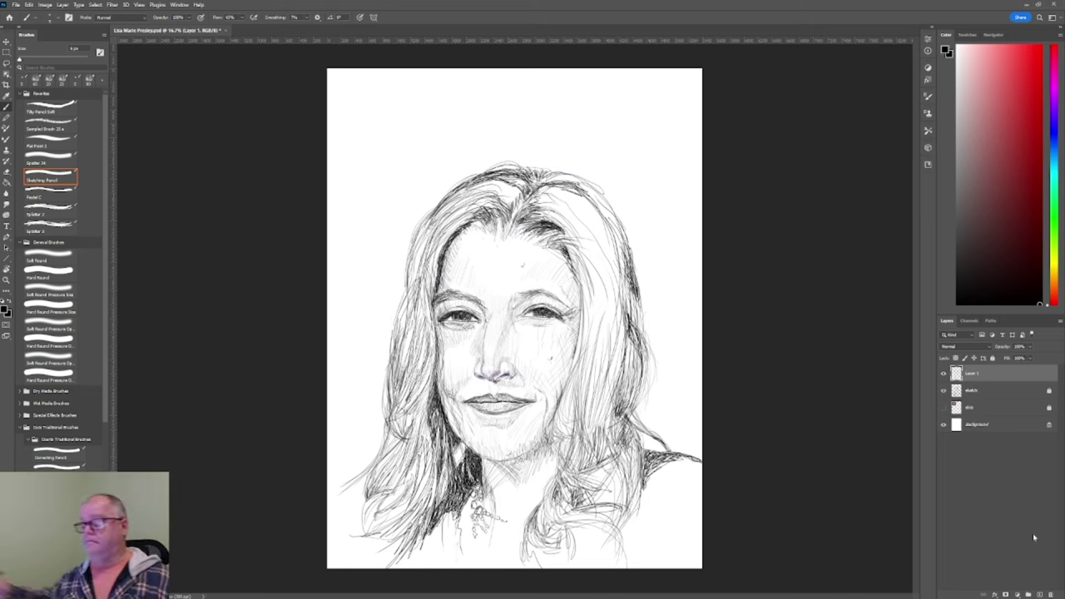
Step: Lasso the face and neck and fill the selection with pale yellow
{"action": "key", "text": "l"}
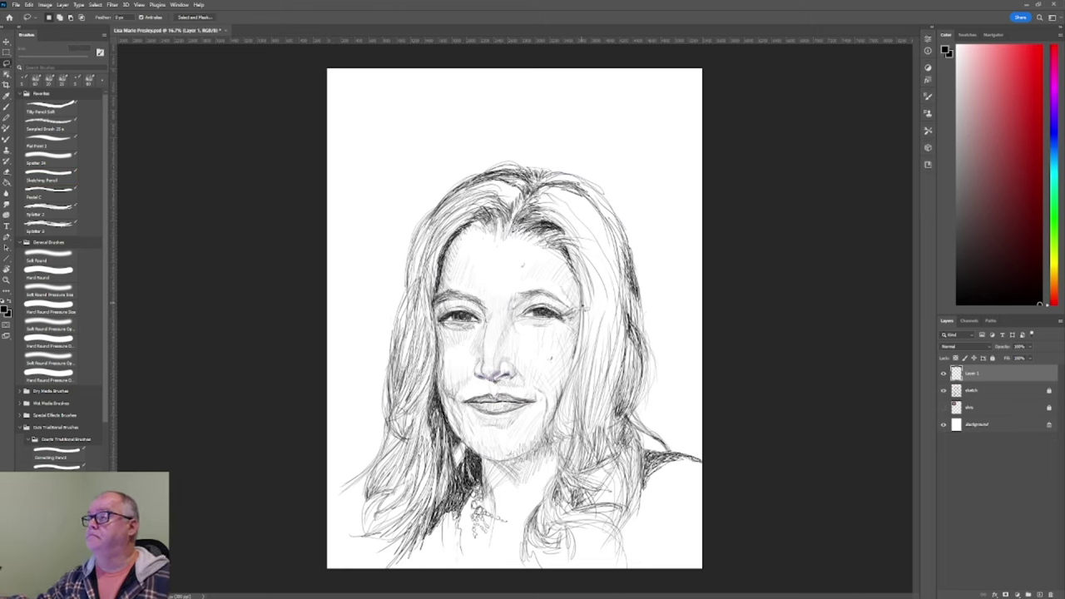
{"action": "mouse_move", "coordinate": [582, 306]}
{"action": "left_mouse_down"}
{"action": "mouse_move", "coordinate": [557, 466]}
{"action": "mouse_move", "coordinate": [494, 545]}
{"action": "mouse_move", "coordinate": [477, 466]}
{"action": "left_mouse_up"}
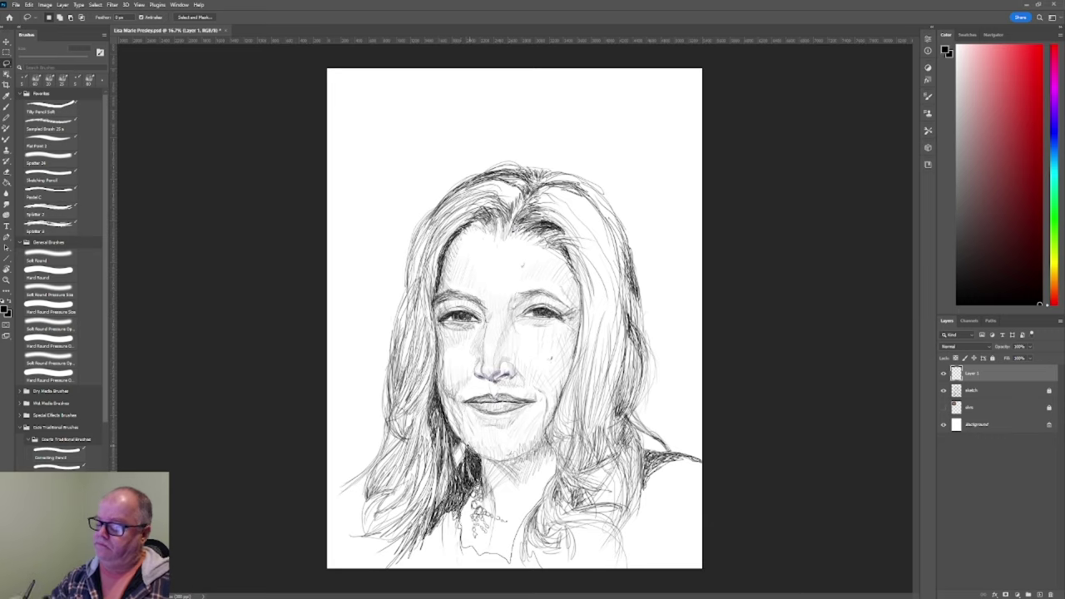
{"action": "left_click", "coordinate": [1055, 263]}
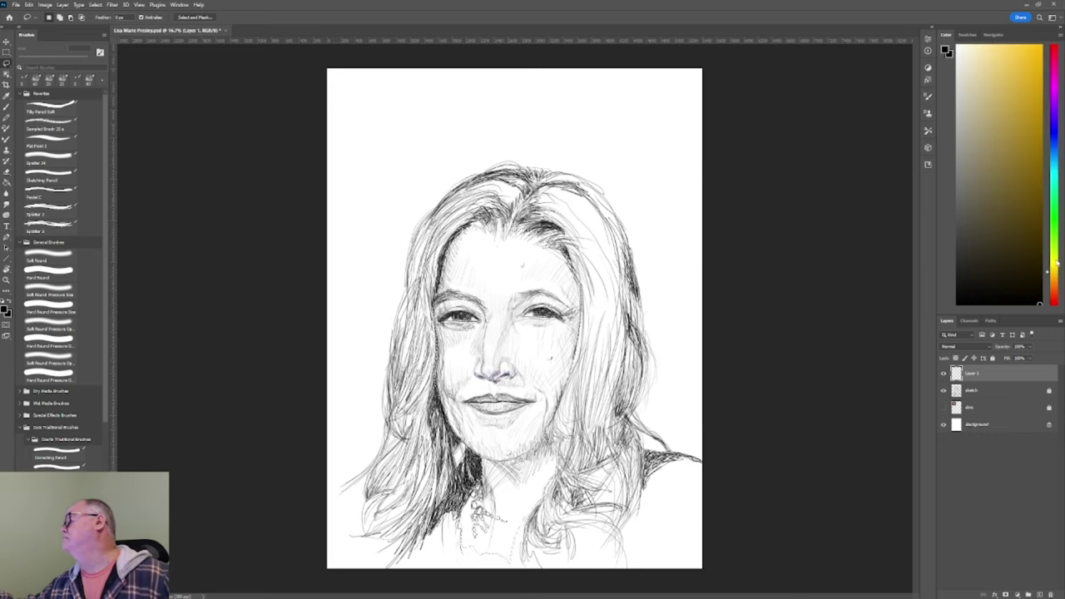
{"action": "left_click", "coordinate": [988, 50]}
{"action": "key", "text": "g"}
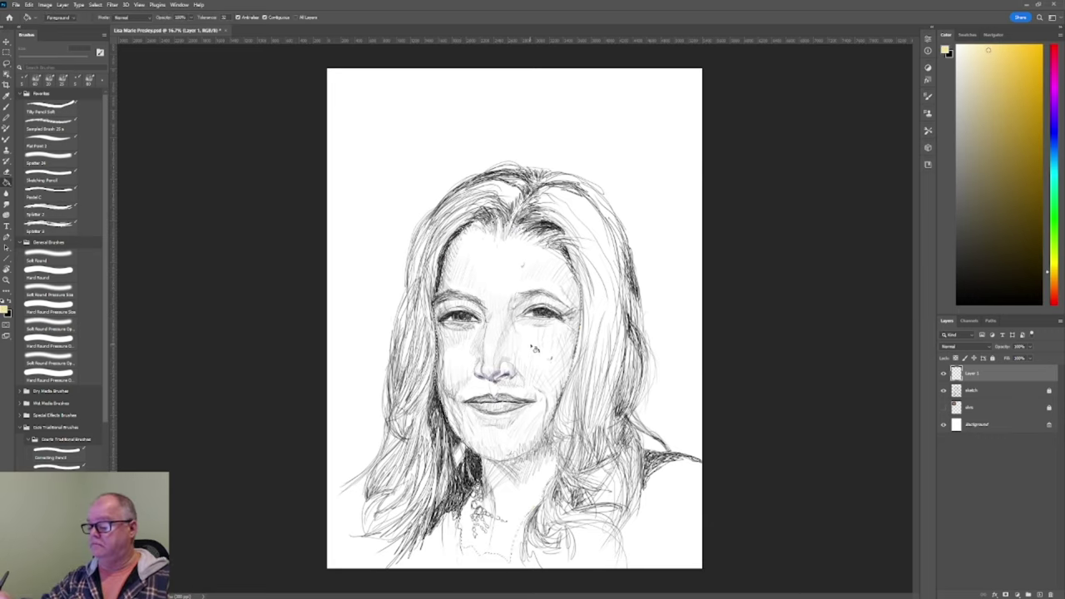
{"action": "left_click", "coordinate": [535, 350]}
Step: Move the paler skin fill beneath the sketch, then add Layer 2 with darker yellow and Splatter 24
{"action": "key", "text": "ctrl+bracketleft"}
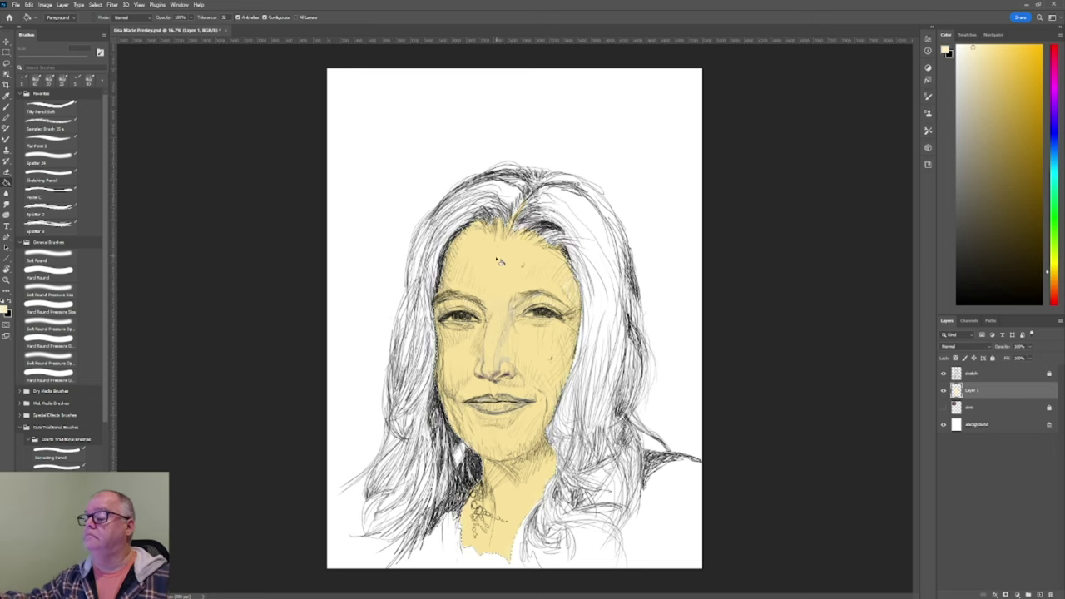
{"action": "key", "text": "ctrl+z"}
{"action": "key", "text": "ctrl+shift+z"}
{"action": "key", "text": "ctrl+z"}
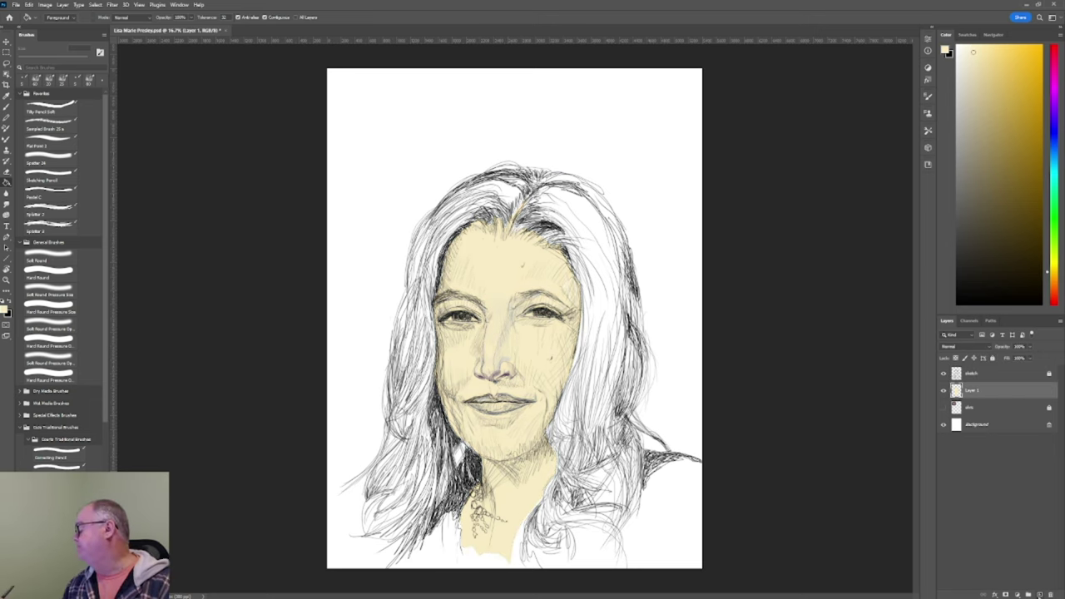
{"action": "left_click", "coordinate": [1039, 594]}
{"action": "left_click", "coordinate": [1008, 111]}
{"action": "left_click", "coordinate": [50, 158]}
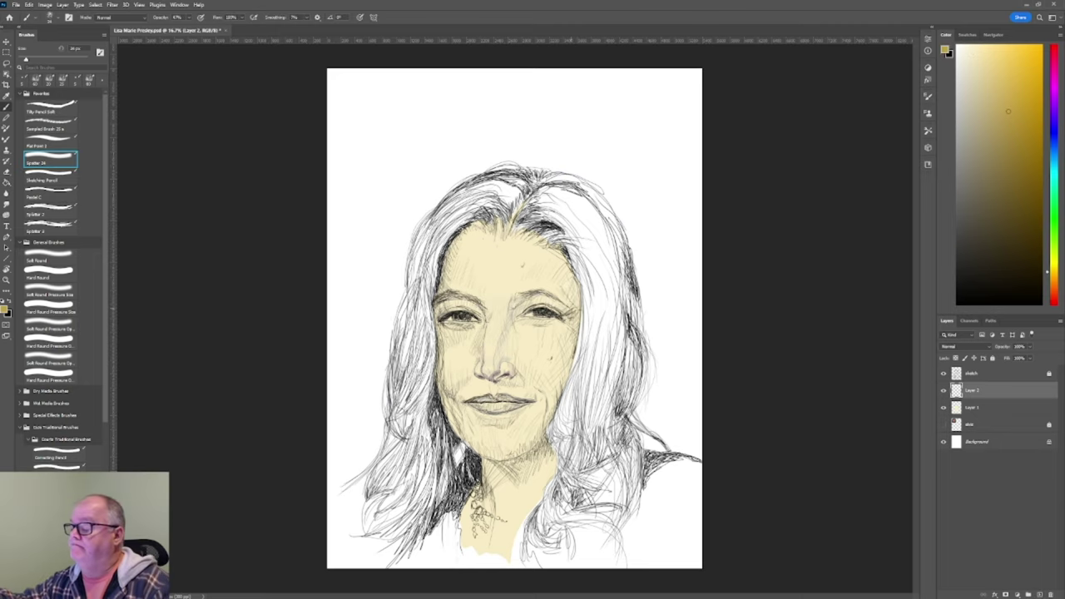
Step: Shade the forehead yellow, then the cheeks, chin and neck with orange strokes
{"action": "mouse_move", "coordinate": [535, 241]}
{"action": "left_mouse_down"}
{"action": "mouse_move", "coordinate": [509, 222]}
{"action": "mouse_move", "coordinate": [476, 225]}
{"action": "mouse_move", "coordinate": [451, 271]}
{"action": "left_mouse_up"}
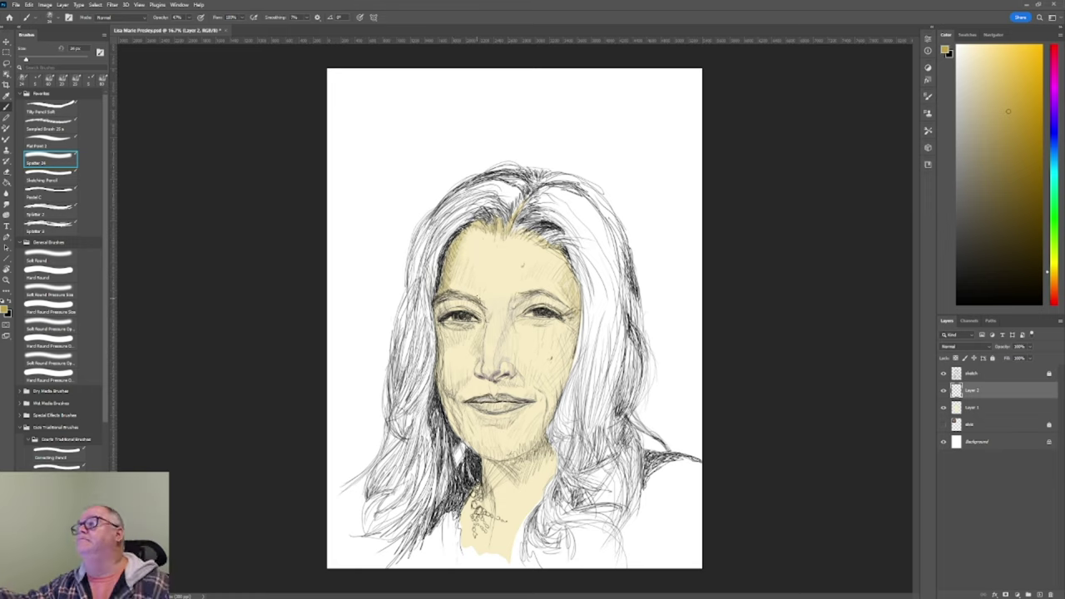
{"action": "left_click", "coordinate": [1046, 284]}
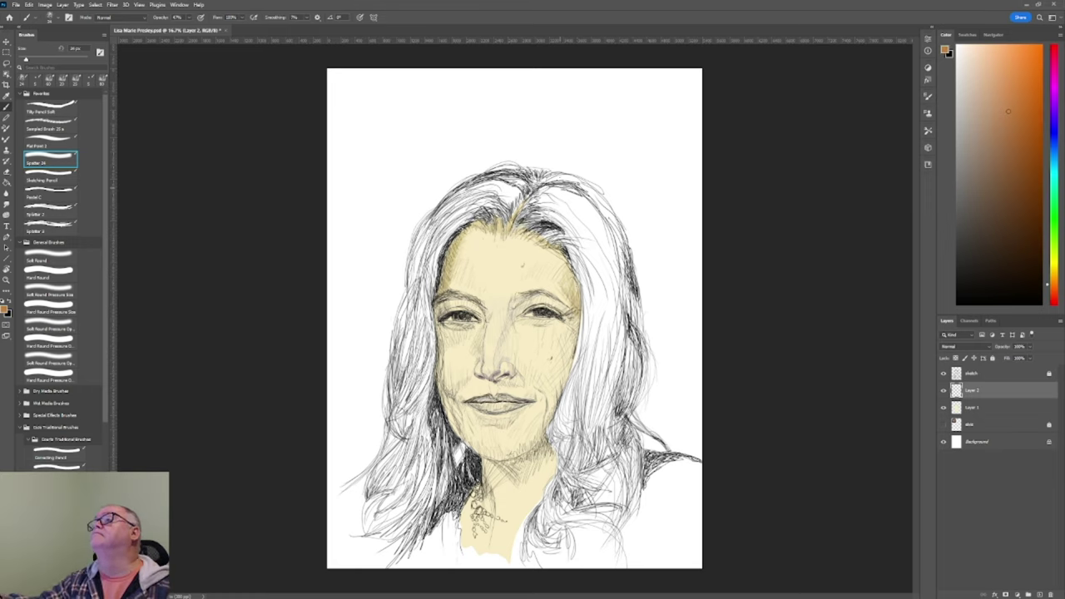
{"action": "left_click_drag", "start_coordinate": [569, 369], "coordinate": [576, 323]}
{"action": "mouse_move", "coordinate": [561, 397]}
{"action": "left_mouse_down"}
{"action": "mouse_move", "coordinate": [558, 373]}
{"action": "mouse_move", "coordinate": [533, 376]}
{"action": "left_mouse_up"}
{"action": "left_click_drag", "start_coordinate": [449, 396], "coordinate": [439, 363]}
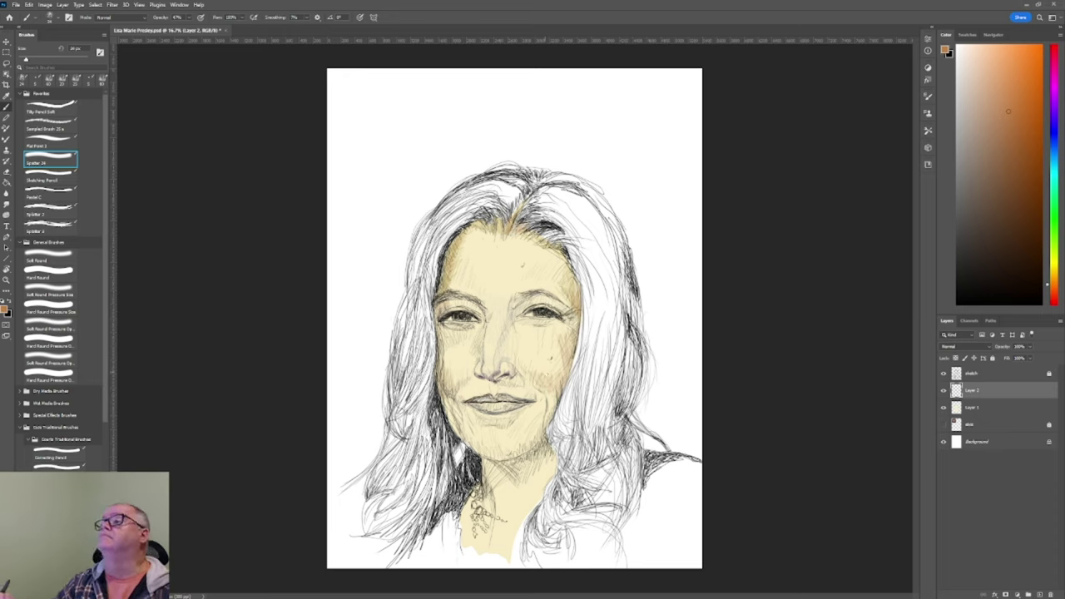
{"action": "mouse_move", "coordinate": [554, 456]}
{"action": "left_mouse_down"}
{"action": "mouse_move", "coordinate": [495, 489]}
{"action": "mouse_move", "coordinate": [519, 499]}
{"action": "left_mouse_up"}
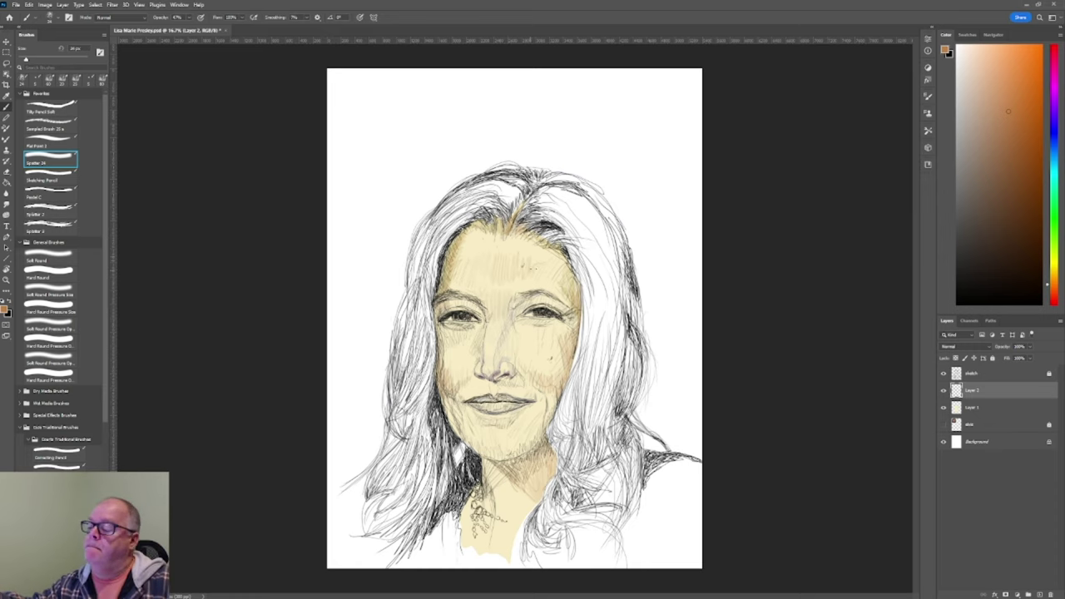
Step: Try cream, white and beige colours, then fade the sketch layer's linework to light grey
{"action": "left_click", "coordinate": [498, 241], "text": "alt"}
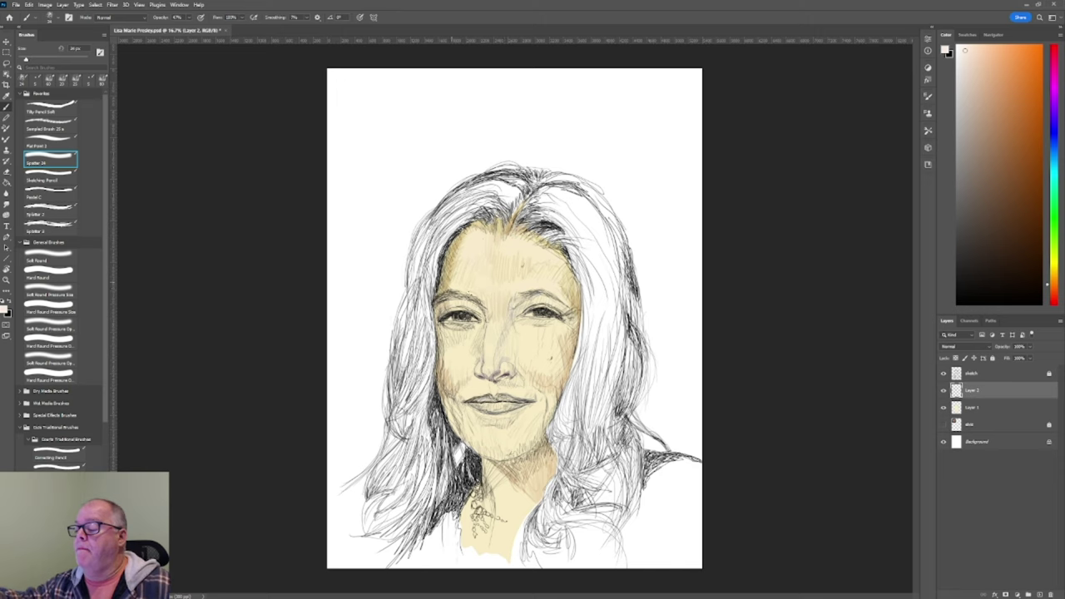
{"action": "left_click", "coordinate": [481, 247], "text": "alt"}
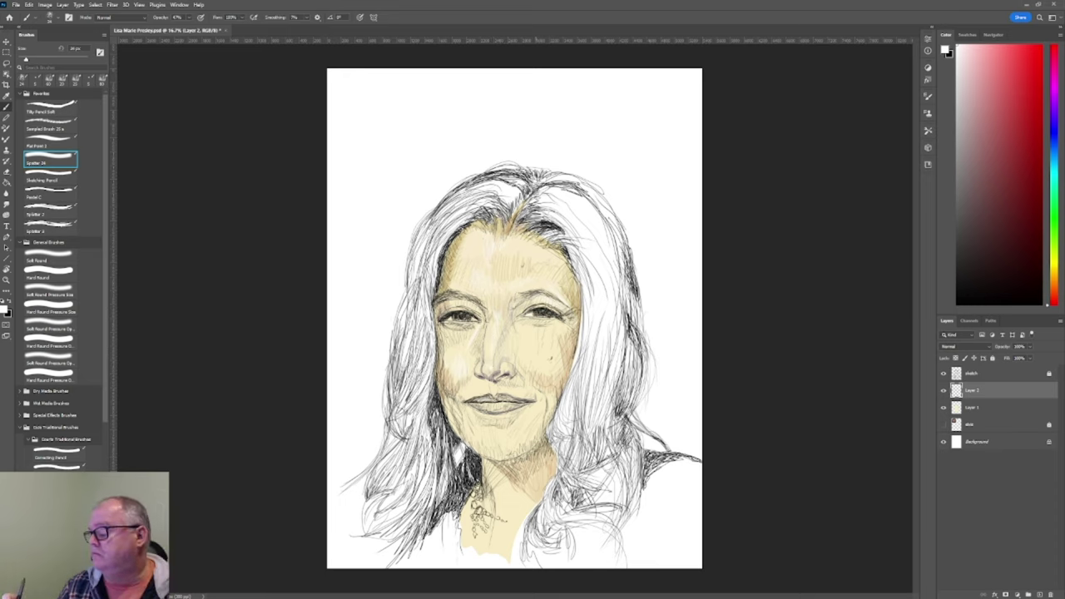
{"action": "left_click", "coordinate": [550, 356], "text": "alt"}
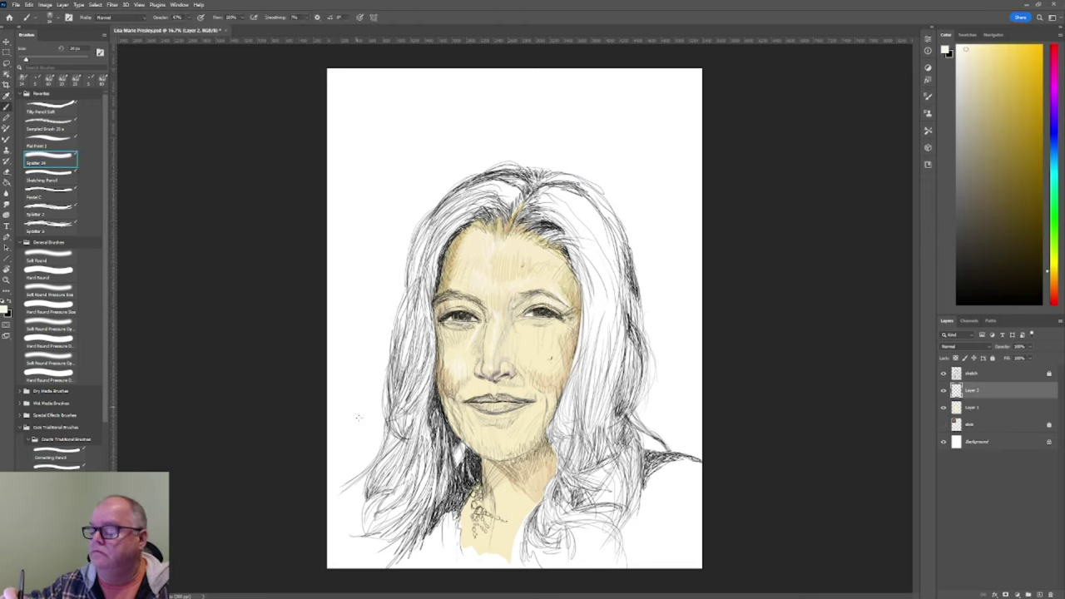
{"action": "left_click", "coordinate": [490, 339], "text": "alt"}
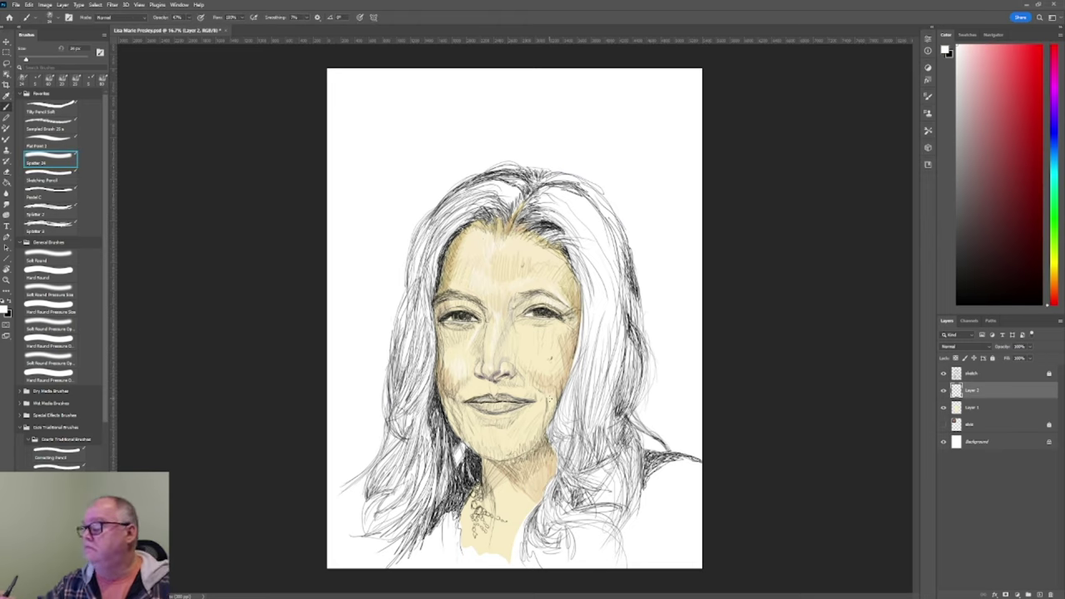
{"action": "left_click_drag", "start_coordinate": [1015, 358], "coordinate": [1040, 358]}
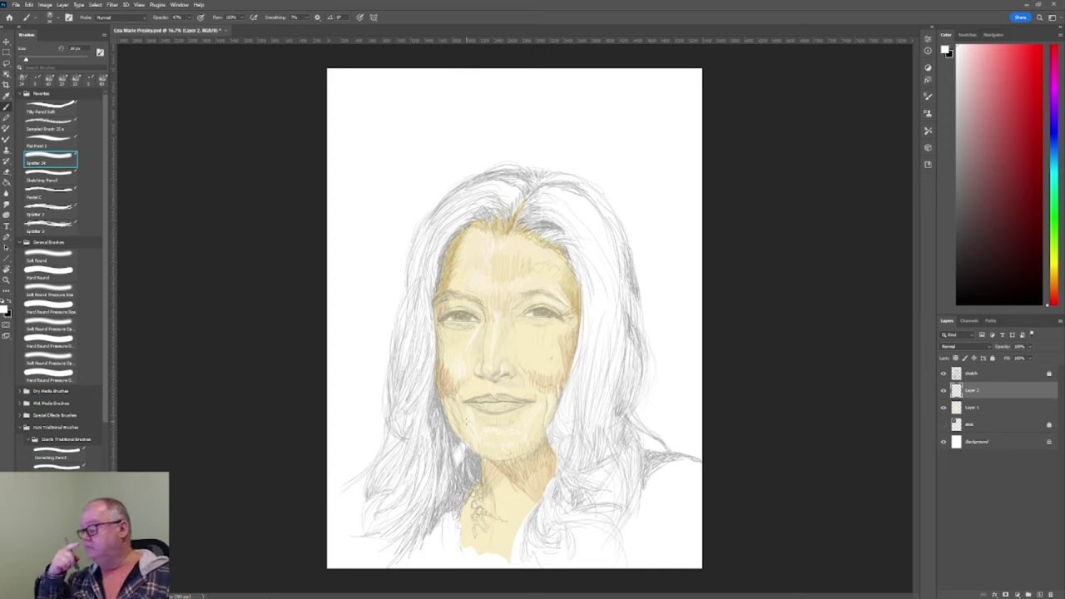
Step: Darken both irises with very dark blue strokes
{"action": "left_click", "coordinate": [957, 99]}
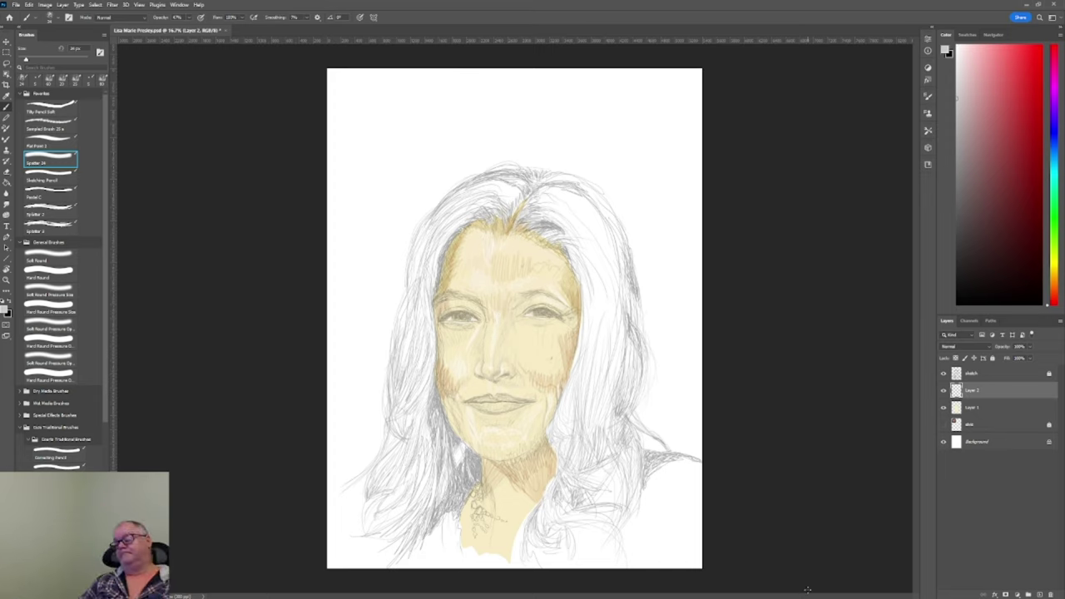
{"action": "left_click", "coordinate": [1047, 148]}
{"action": "left_click", "coordinate": [990, 179]}
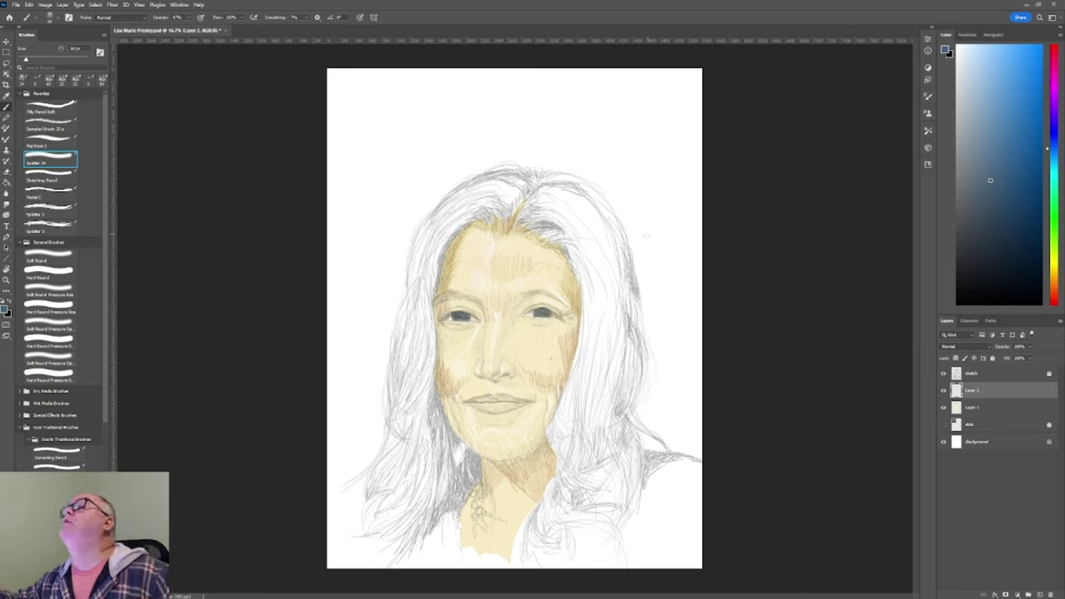
{"action": "left_click", "coordinate": [971, 123]}
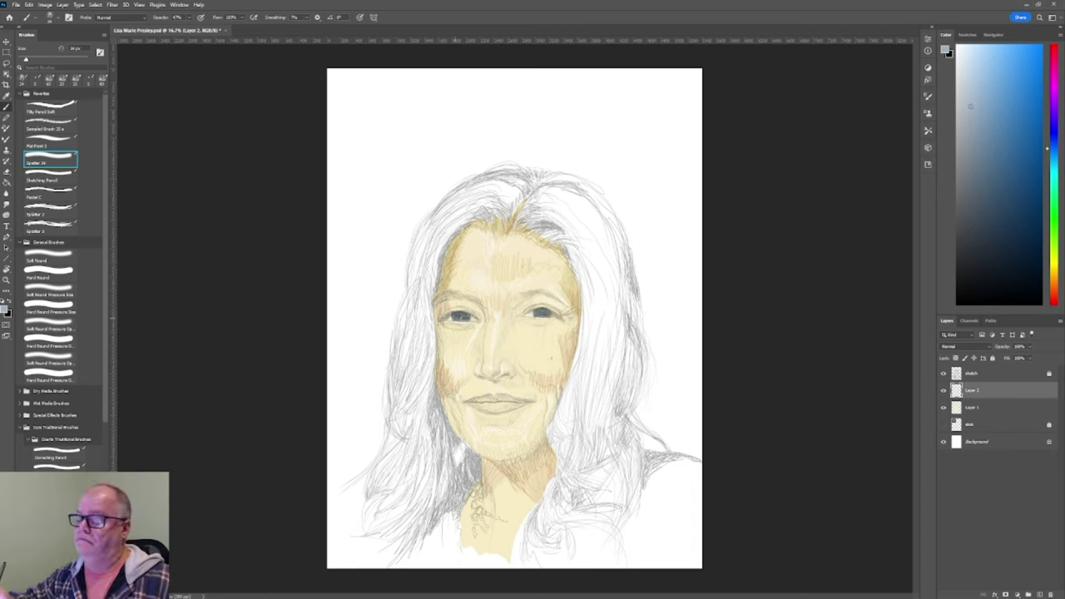
{"action": "left_click", "coordinate": [1009, 242]}
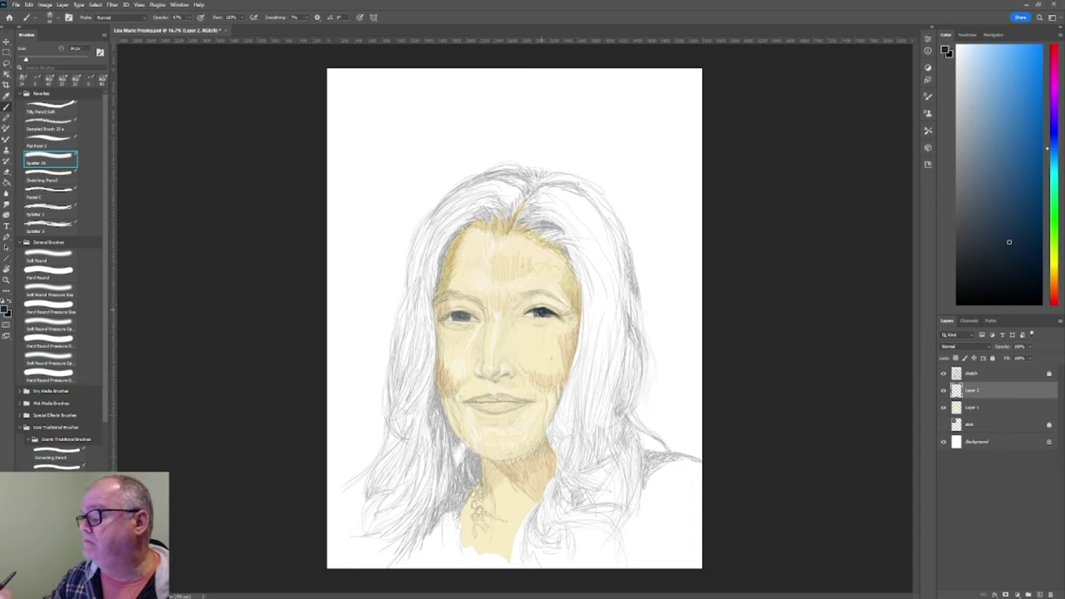
{"action": "left_click_drag", "start_coordinate": [442, 314], "coordinate": [466, 316]}
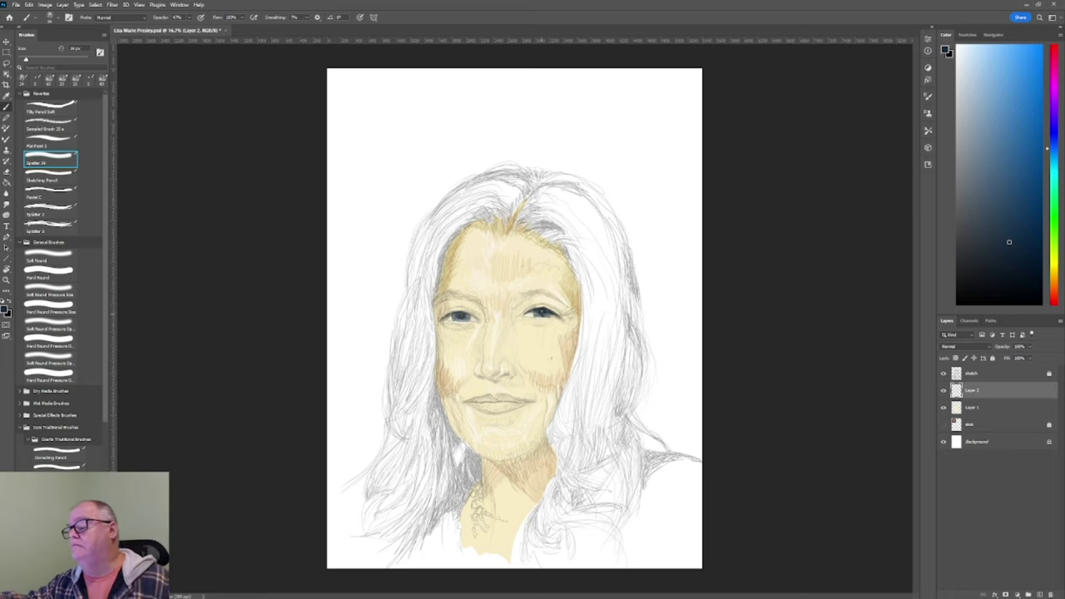
{"action": "left_click_drag", "start_coordinate": [538, 312], "coordinate": [546, 314]}
{"action": "mouse_move", "coordinate": [463, 316]}
{"action": "left_mouse_down"}
{"action": "mouse_move", "coordinate": [478, 317]}
{"action": "mouse_move", "coordinate": [458, 316]}
{"action": "left_mouse_up"}
Step: Pick a tan-brown and darken both eyebrows with short strokes
{"action": "left_click", "coordinate": [443, 297], "text": "alt"}
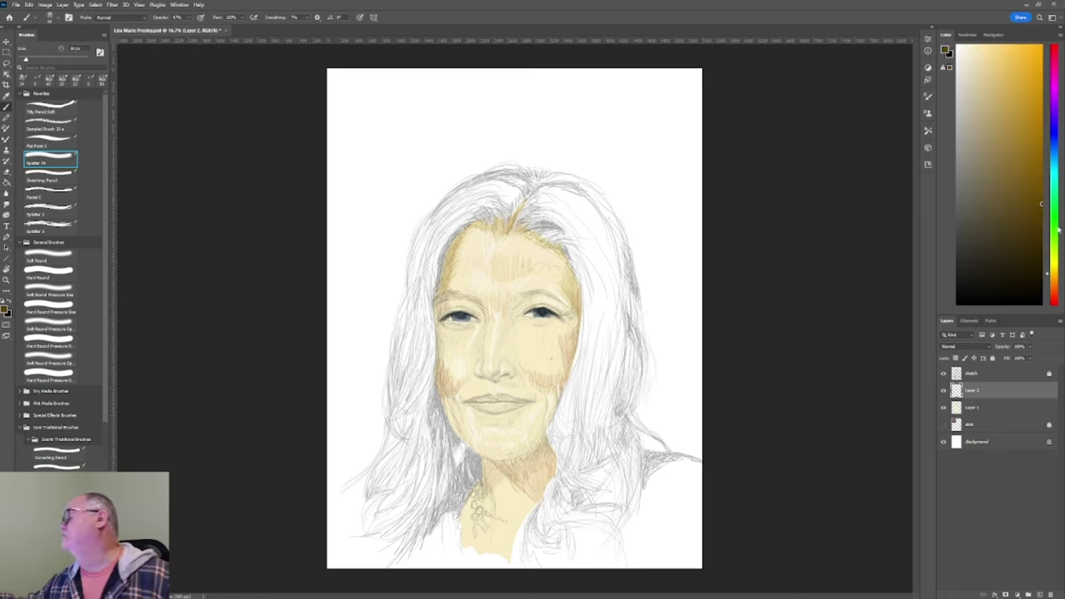
{"action": "left_click_drag", "start_coordinate": [525, 300], "coordinate": [551, 291]}
{"action": "mouse_move", "coordinate": [469, 300]}
{"action": "left_mouse_down"}
{"action": "mouse_move", "coordinate": [477, 294]}
{"action": "mouse_move", "coordinate": [459, 295]}
{"action": "mouse_move", "coordinate": [569, 297]}
{"action": "left_mouse_up"}
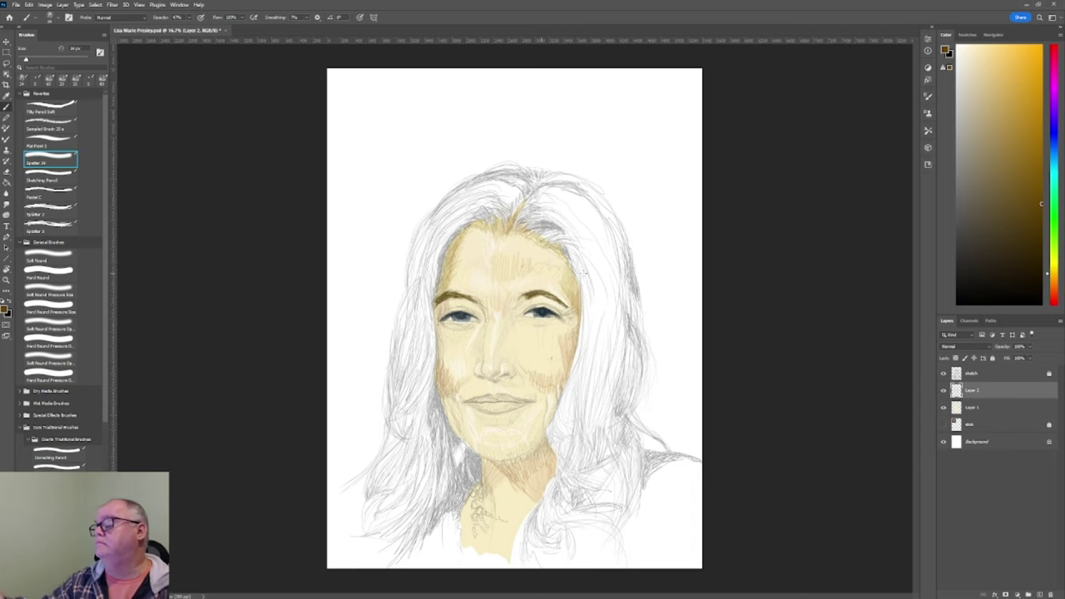
Step: Sample the skin tone, then paint the upper and lower lips a deeper orange-brown
{"action": "left_click", "coordinate": [563, 310], "text": "alt"}
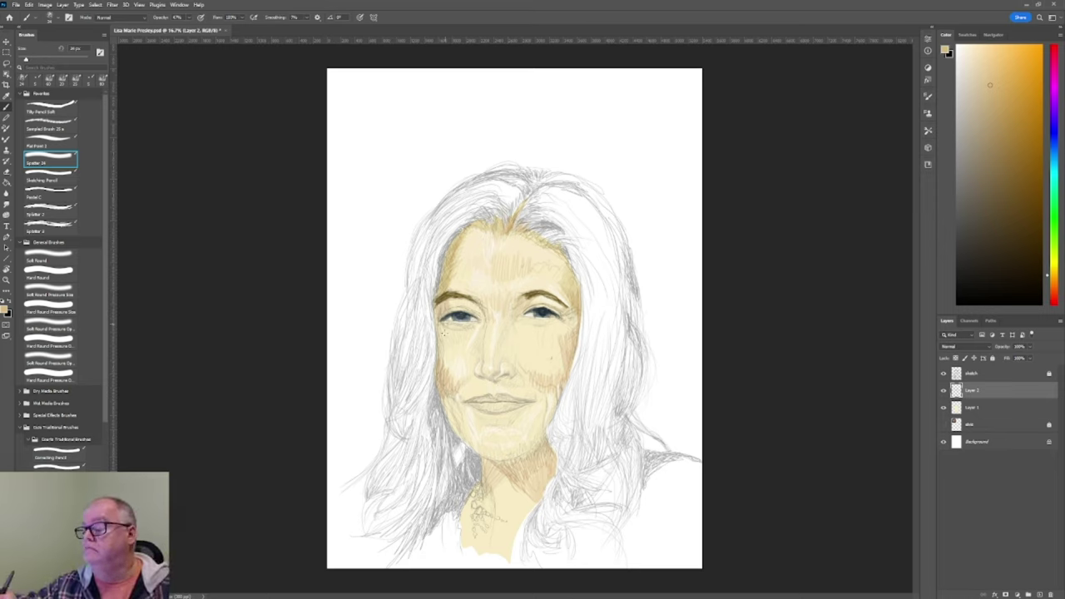
{"action": "left_click", "coordinate": [475, 401], "text": "alt"}
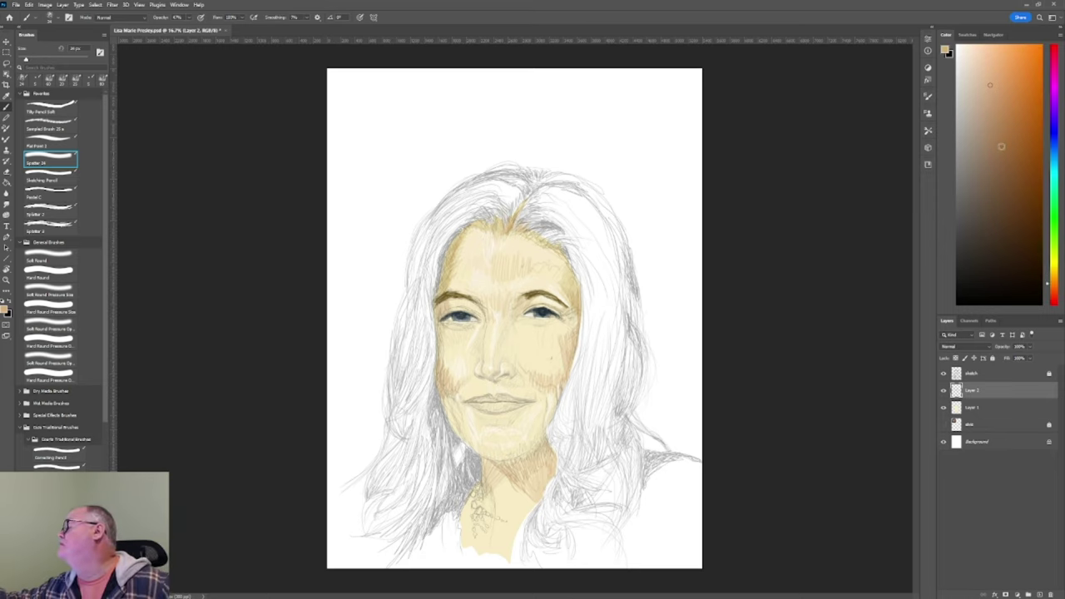
{"action": "left_click_drag", "start_coordinate": [491, 399], "coordinate": [504, 399]}
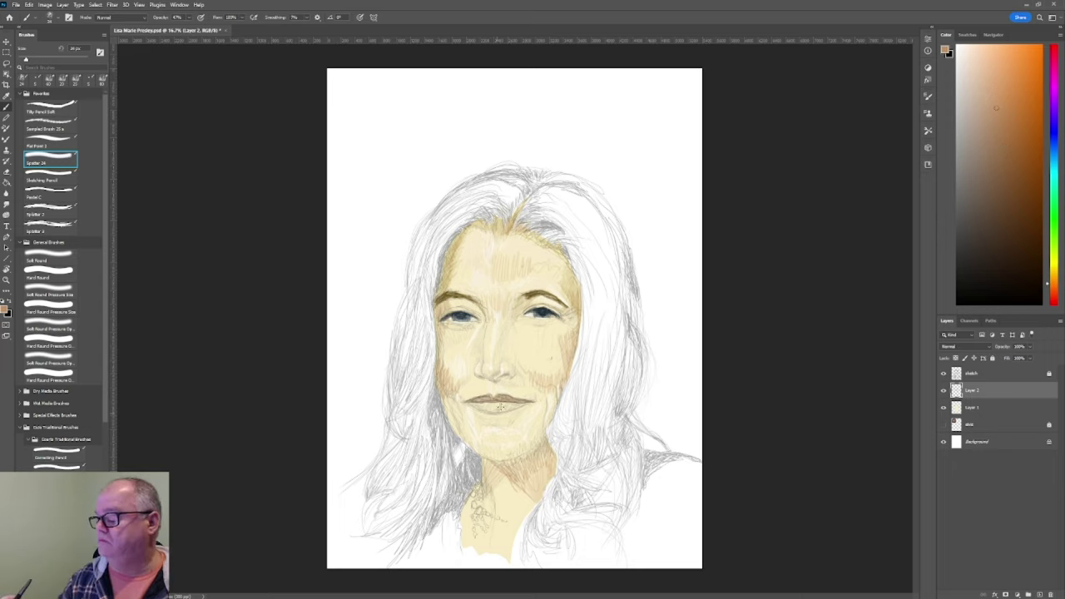
{"action": "left_click_drag", "start_coordinate": [509, 406], "coordinate": [493, 407]}
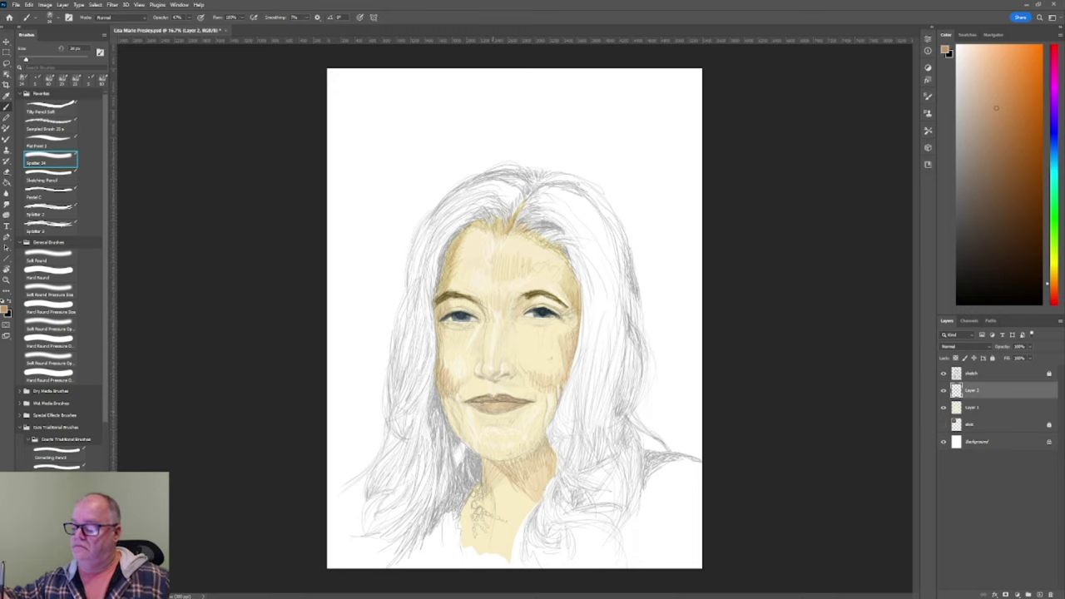
{"action": "left_click", "coordinate": [479, 408], "text": "alt"}
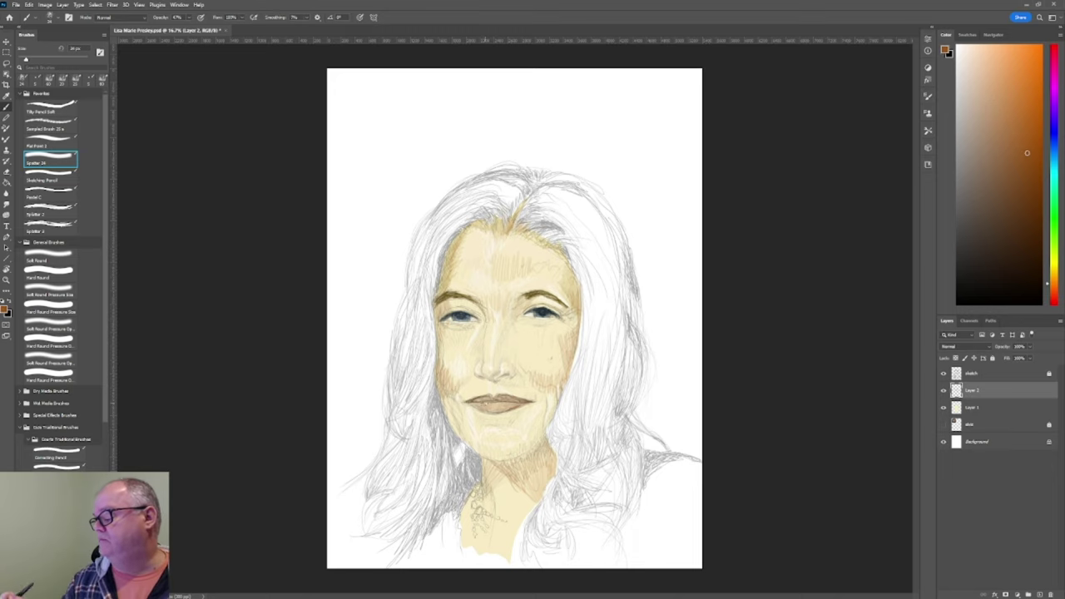
{"action": "left_click_drag", "start_coordinate": [477, 410], "coordinate": [504, 397]}
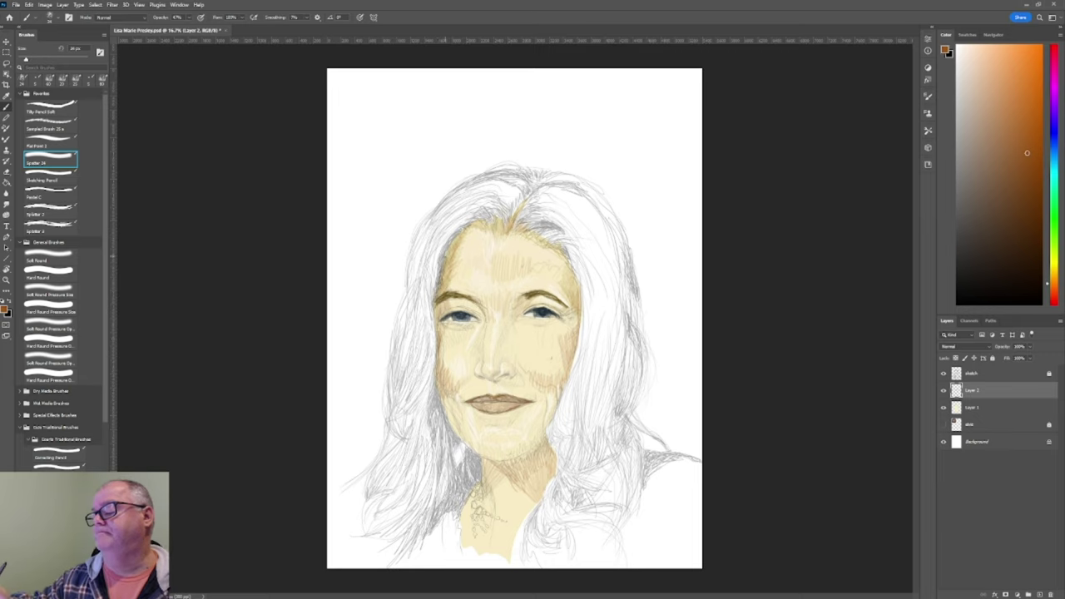
{"action": "left_click", "coordinate": [1039, 232]}
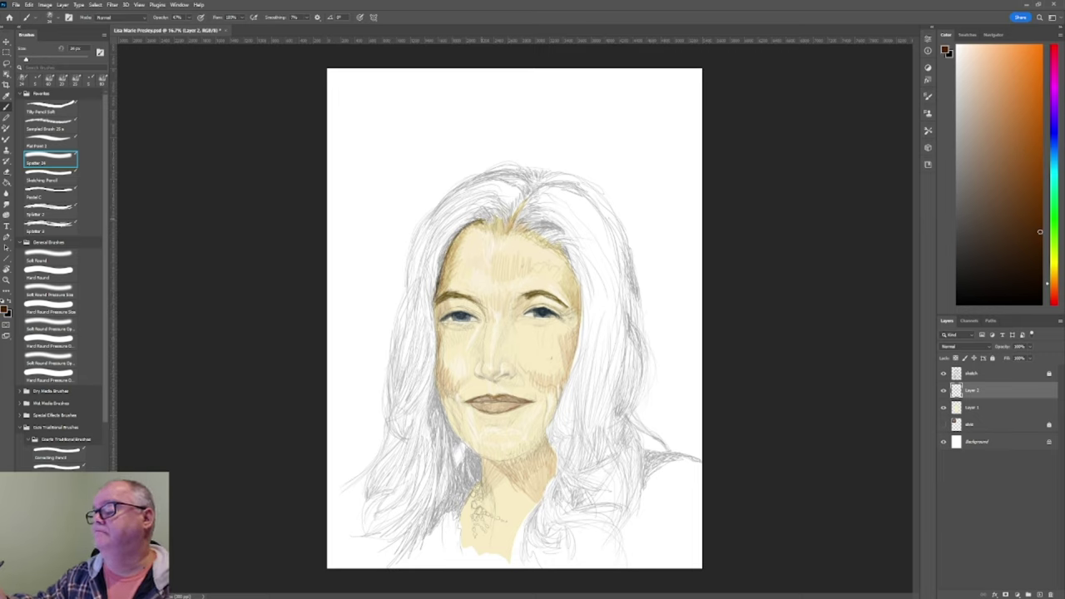
Step: Paint dark brown strands at the crown and along the hair edge by the left jaw and cheek
{"action": "mouse_move", "coordinate": [489, 206]}
{"action": "left_mouse_down"}
{"action": "mouse_move", "coordinate": [470, 212]}
{"action": "mouse_move", "coordinate": [493, 214]}
{"action": "mouse_move", "coordinate": [442, 251]}
{"action": "mouse_move", "coordinate": [434, 291]}
{"action": "left_mouse_up"}
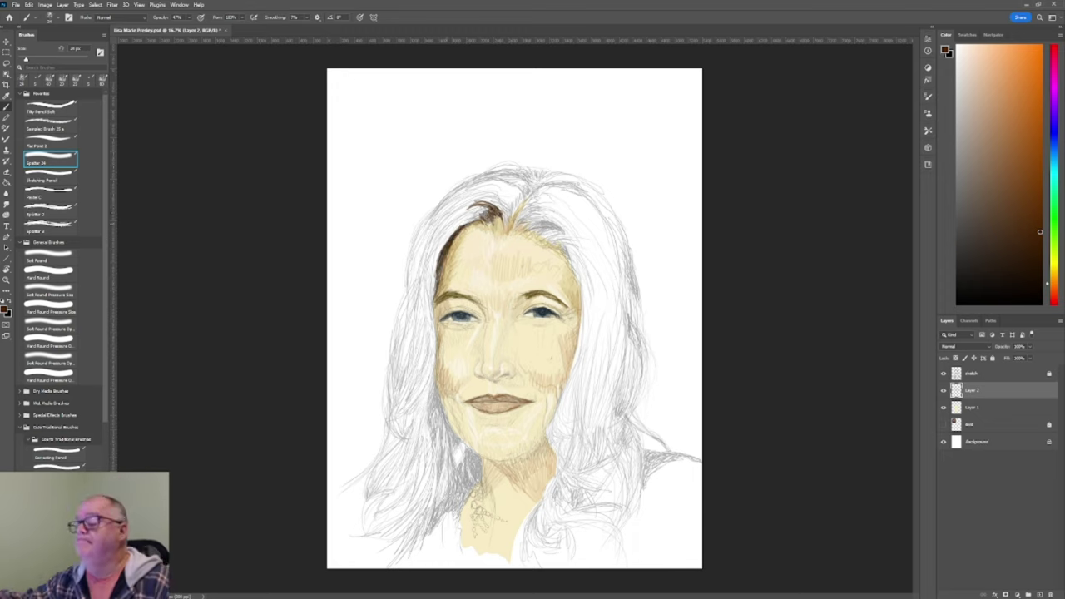
{"action": "left_click", "coordinate": [1036, 266]}
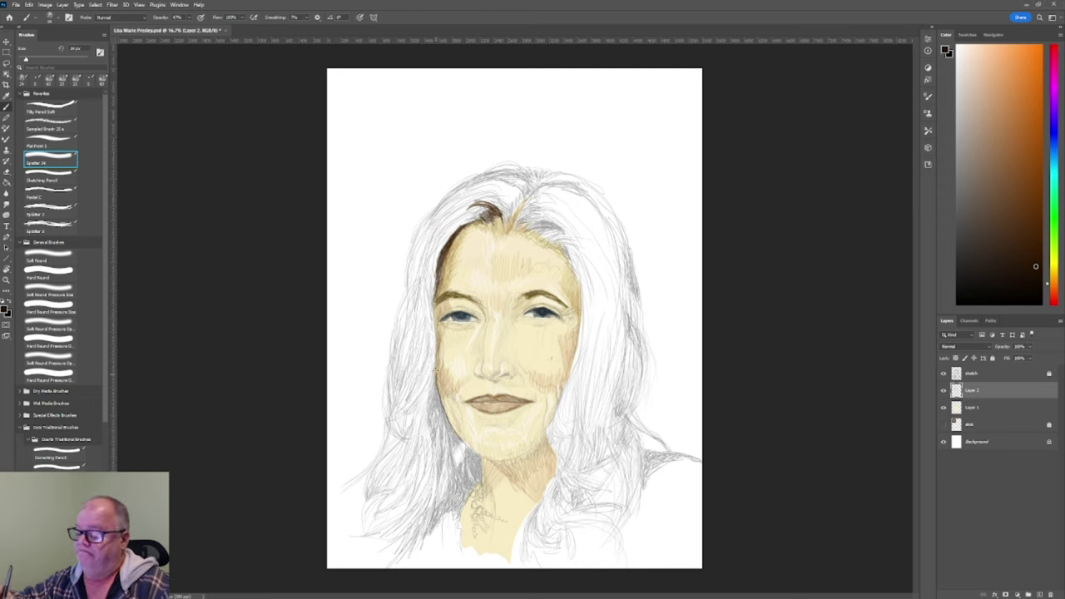
{"action": "left_click", "coordinate": [999, 230]}
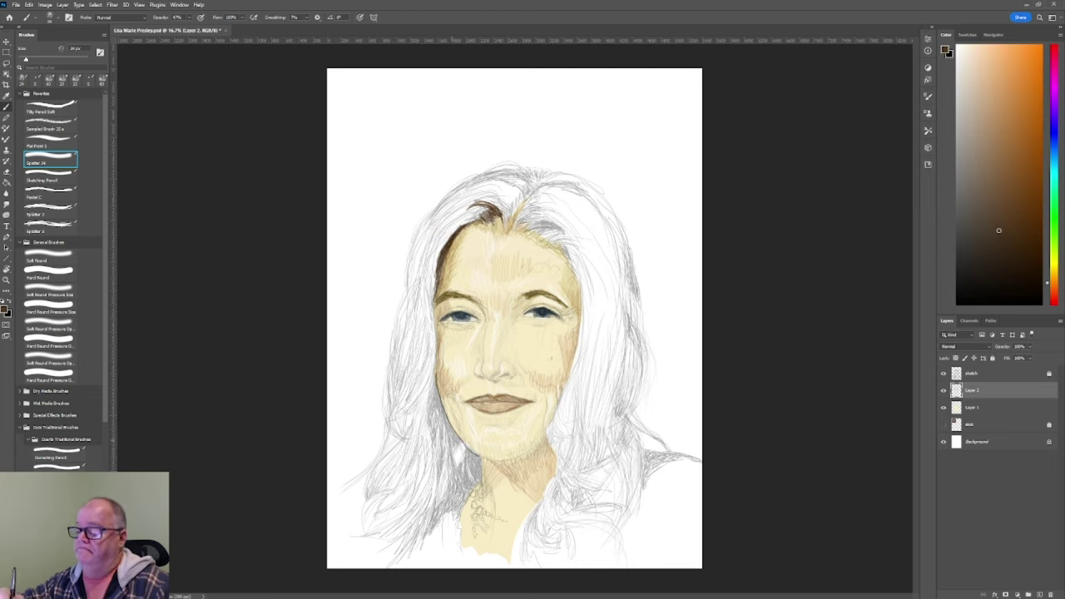
{"action": "mouse_move", "coordinate": [467, 461]}
{"action": "left_mouse_down"}
{"action": "mouse_move", "coordinate": [453, 435]}
{"action": "mouse_move", "coordinate": [478, 482]}
{"action": "left_mouse_up"}
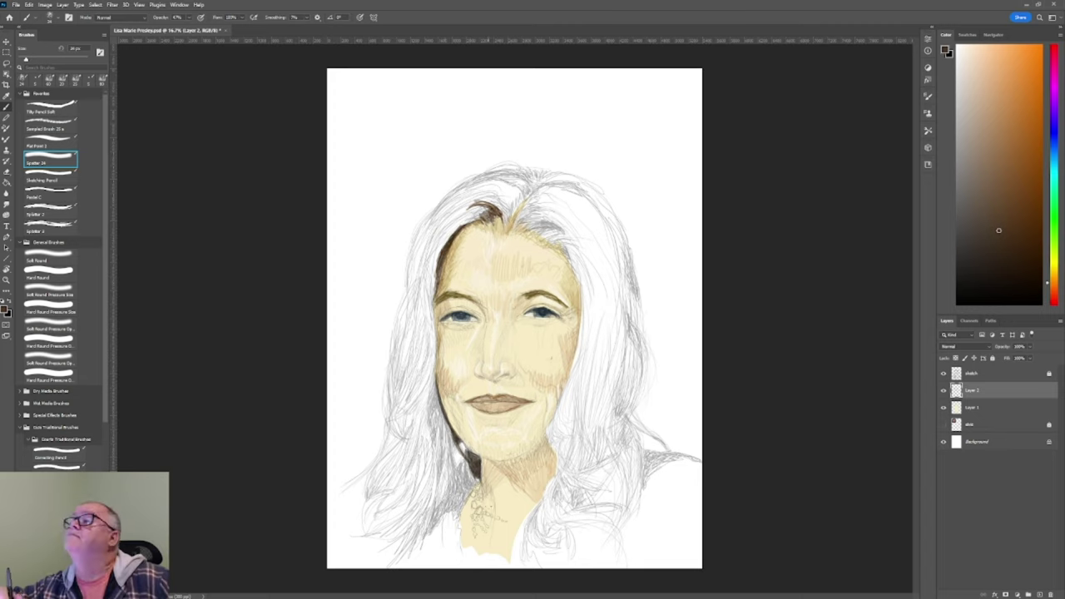
{"action": "left_click", "coordinate": [491, 508], "text": "alt"}
{"action": "left_click", "coordinate": [434, 391], "text": "alt"}
{"action": "mouse_move", "coordinate": [432, 371]}
{"action": "left_mouse_down"}
{"action": "mouse_move", "coordinate": [436, 448]}
{"action": "mouse_move", "coordinate": [440, 425]}
{"action": "left_mouse_up"}
{"action": "left_click_drag", "start_coordinate": [431, 387], "coordinate": [443, 418]}
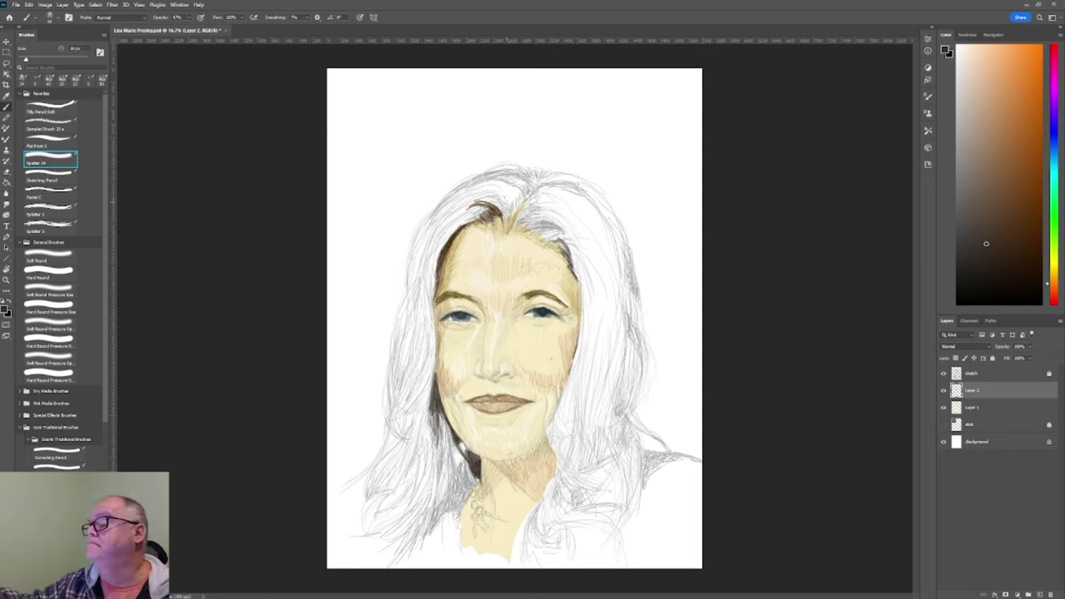
Step: Add dark grey strands across the top of the head
{"action": "mouse_move", "coordinate": [550, 186]}
{"action": "left_mouse_down"}
{"action": "mouse_move", "coordinate": [564, 193]}
{"action": "mouse_move", "coordinate": [542, 222]}
{"action": "mouse_move", "coordinate": [569, 218]}
{"action": "left_mouse_up"}
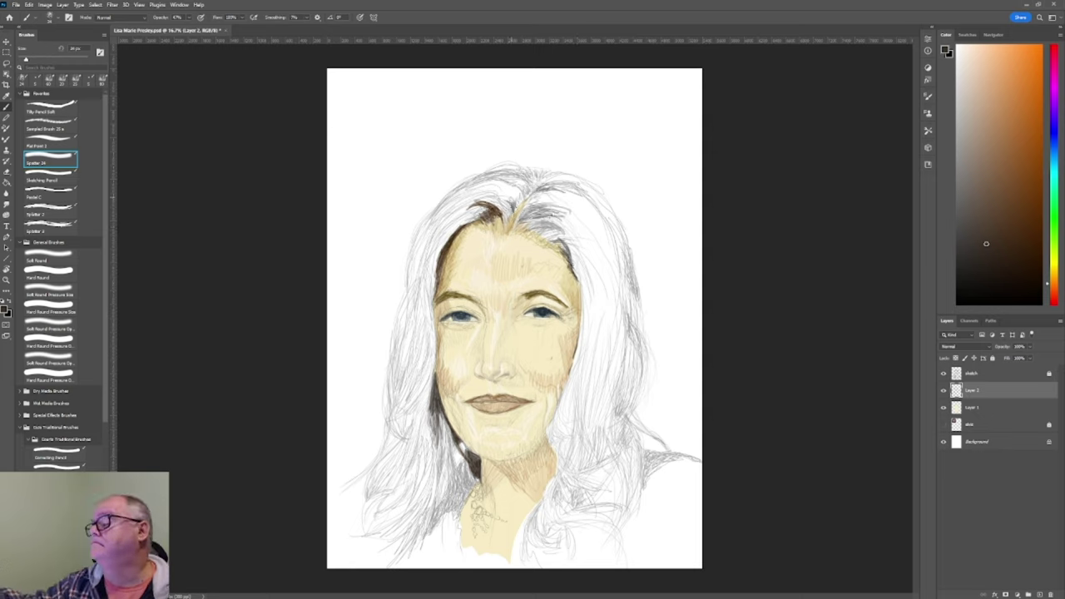
{"action": "mouse_move", "coordinate": [504, 194]}
{"action": "left_mouse_down"}
{"action": "mouse_move", "coordinate": [534, 184]}
{"action": "mouse_move", "coordinate": [489, 170]}
{"action": "mouse_move", "coordinate": [427, 221]}
{"action": "left_mouse_up"}
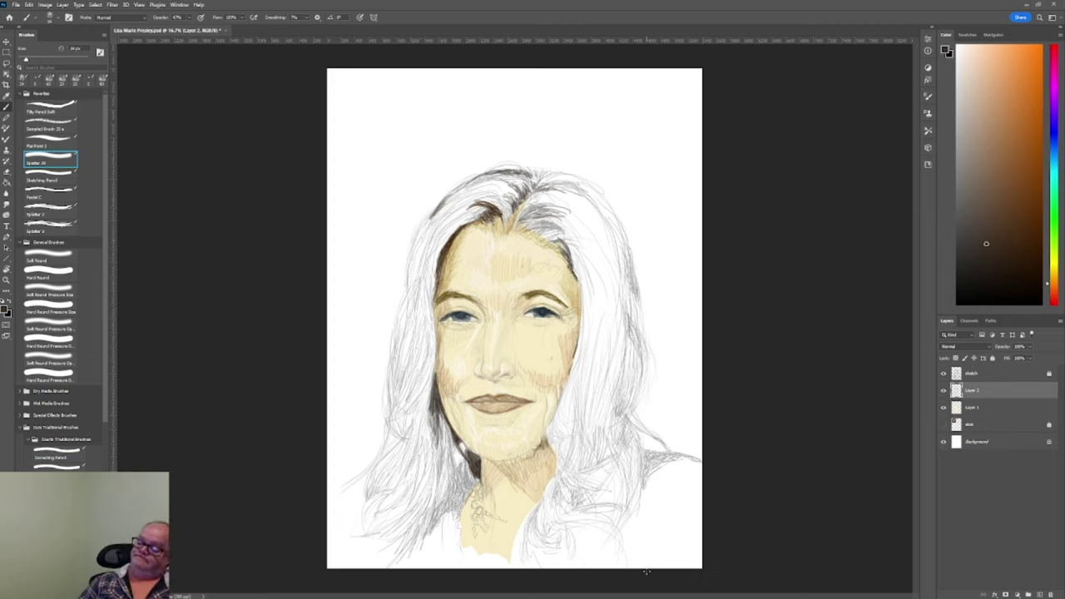
{"action": "mouse_move", "coordinate": [563, 209]}
{"action": "left_mouse_down"}
{"action": "mouse_move", "coordinate": [524, 219]}
{"action": "mouse_move", "coordinate": [518, 212]}
{"action": "mouse_move", "coordinate": [515, 225]}
{"action": "left_mouse_up"}
{"action": "left_click_drag", "start_coordinate": [510, 200], "coordinate": [494, 221]}
{"action": "left_click_drag", "start_coordinate": [504, 183], "coordinate": [461, 188]}
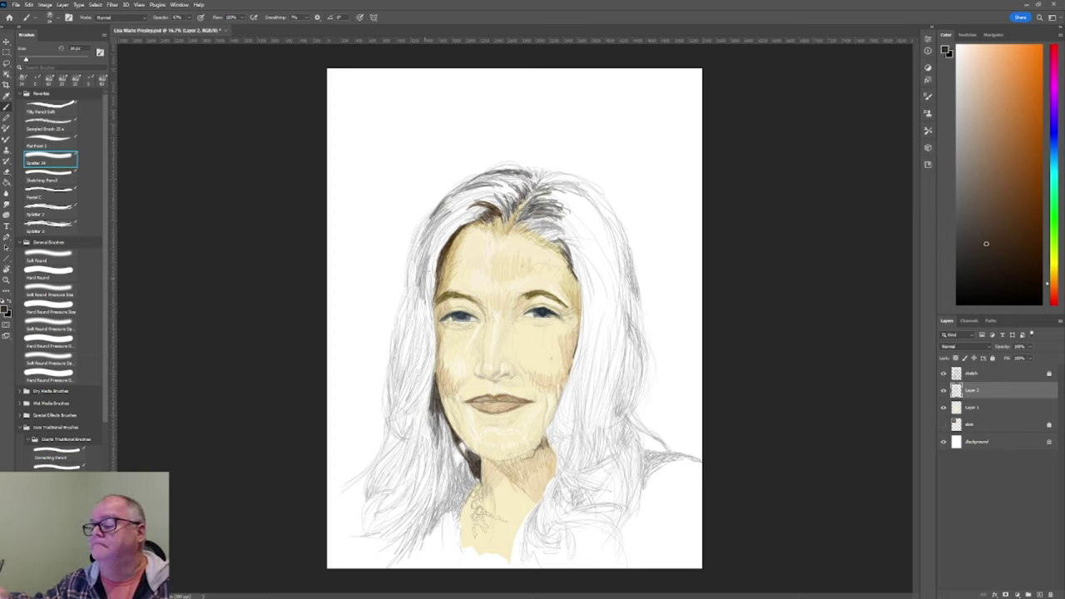
Step: Streak brown-orange along the left and upper-left hair edge
{"action": "left_click", "coordinate": [1052, 278]}
{"action": "left_click", "coordinate": [1040, 164]}
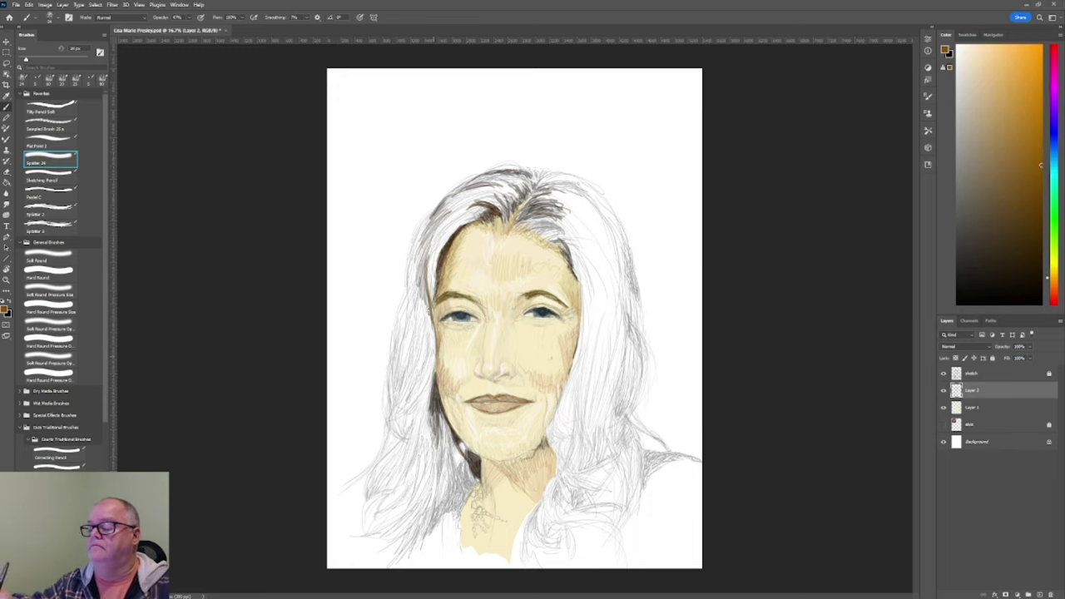
{"action": "left_click_drag", "start_coordinate": [426, 353], "coordinate": [433, 246]}
{"action": "mouse_move", "coordinate": [431, 255]}
{"action": "left_mouse_down"}
{"action": "mouse_move", "coordinate": [484, 208]}
{"action": "mouse_move", "coordinate": [477, 201]}
{"action": "left_mouse_up"}
{"action": "left_click_drag", "start_coordinate": [444, 236], "coordinate": [497, 186]}
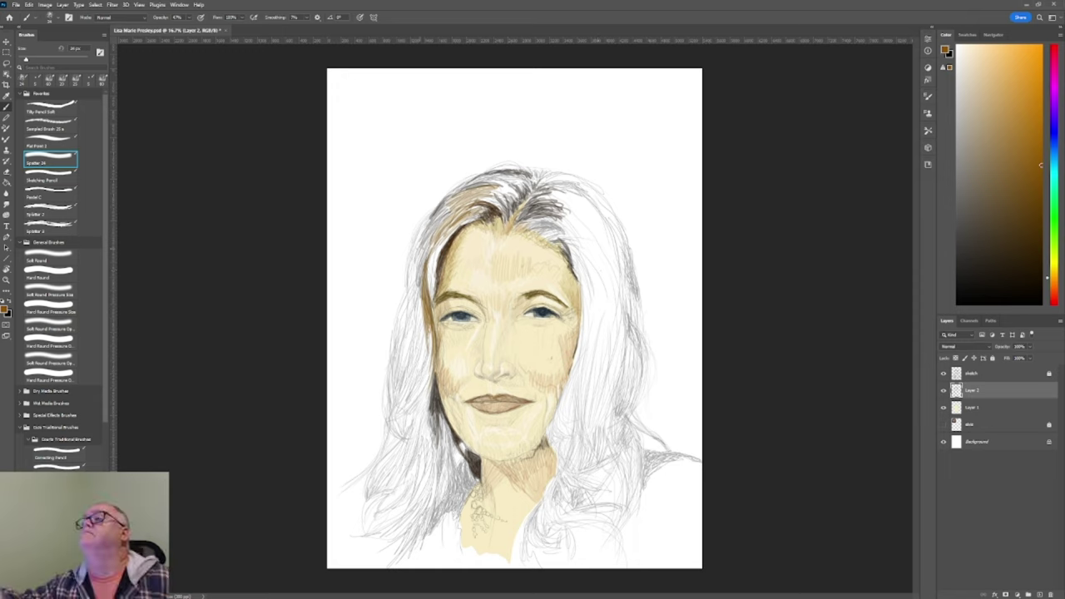
{"action": "left_click_drag", "start_coordinate": [432, 298], "coordinate": [448, 233]}
{"action": "left_click_drag", "start_coordinate": [419, 271], "coordinate": [456, 196]}
{"action": "left_click_drag", "start_coordinate": [411, 303], "coordinate": [432, 218]}
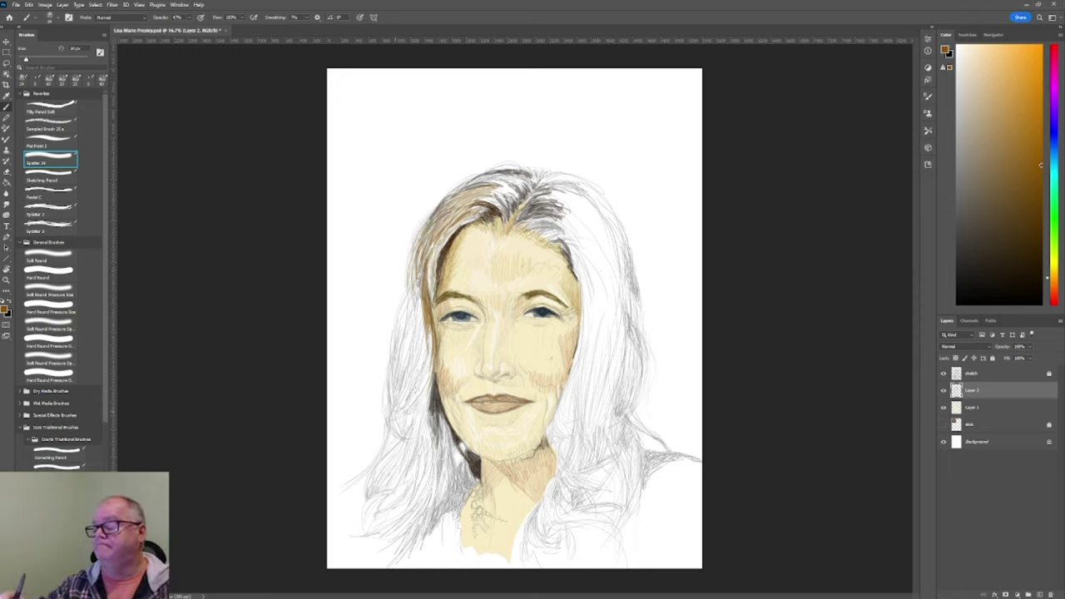
Step: Extend deeper reddish-brown strands down the left hair beside the cheek
{"action": "left_click", "coordinate": [426, 274], "text": "alt"}
{"action": "mouse_move", "coordinate": [398, 411]}
{"action": "left_mouse_down"}
{"action": "mouse_move", "coordinate": [427, 358]}
{"action": "mouse_move", "coordinate": [457, 225]}
{"action": "mouse_move", "coordinate": [416, 368]}
{"action": "mouse_move", "coordinate": [417, 311]}
{"action": "left_mouse_up"}
{"action": "left_click_drag", "start_coordinate": [396, 362], "coordinate": [411, 301]}
{"action": "left_click_drag", "start_coordinate": [398, 509], "coordinate": [430, 441]}
{"action": "left_click_drag", "start_coordinate": [416, 491], "coordinate": [431, 431]}
{"action": "mouse_move", "coordinate": [366, 497]}
{"action": "left_mouse_down"}
{"action": "mouse_move", "coordinate": [404, 473]}
{"action": "mouse_move", "coordinate": [396, 451]}
{"action": "left_mouse_up"}
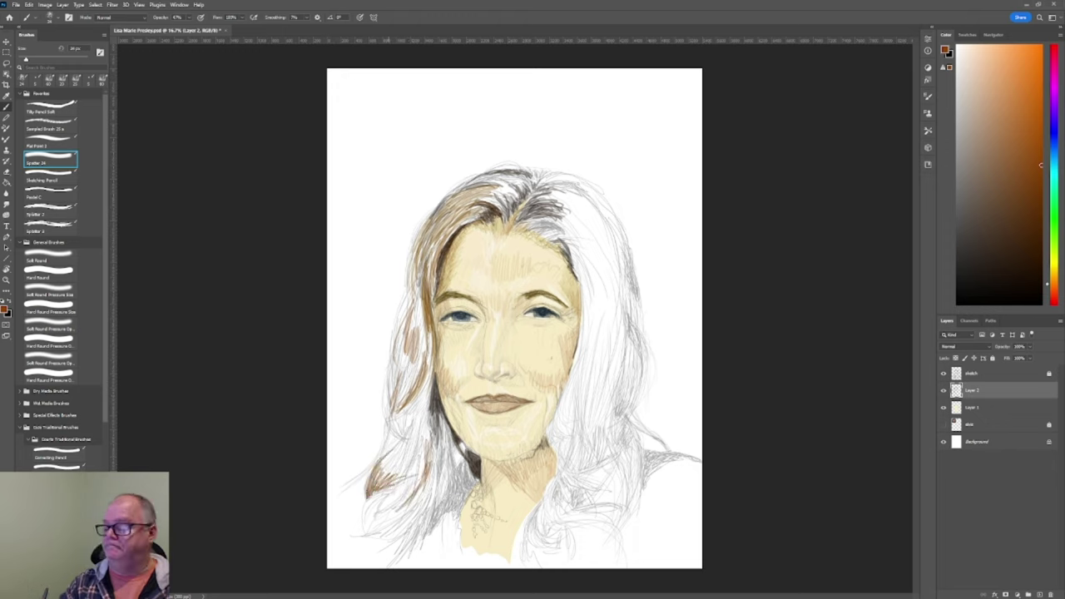
{"action": "mouse_move", "coordinate": [363, 533]}
{"action": "left_mouse_down"}
{"action": "mouse_move", "coordinate": [384, 491]}
{"action": "mouse_move", "coordinate": [416, 483]}
{"action": "left_mouse_up"}
{"action": "left_click_drag", "start_coordinate": [431, 362], "coordinate": [427, 326]}
{"action": "left_click_drag", "start_coordinate": [398, 407], "coordinate": [417, 356]}
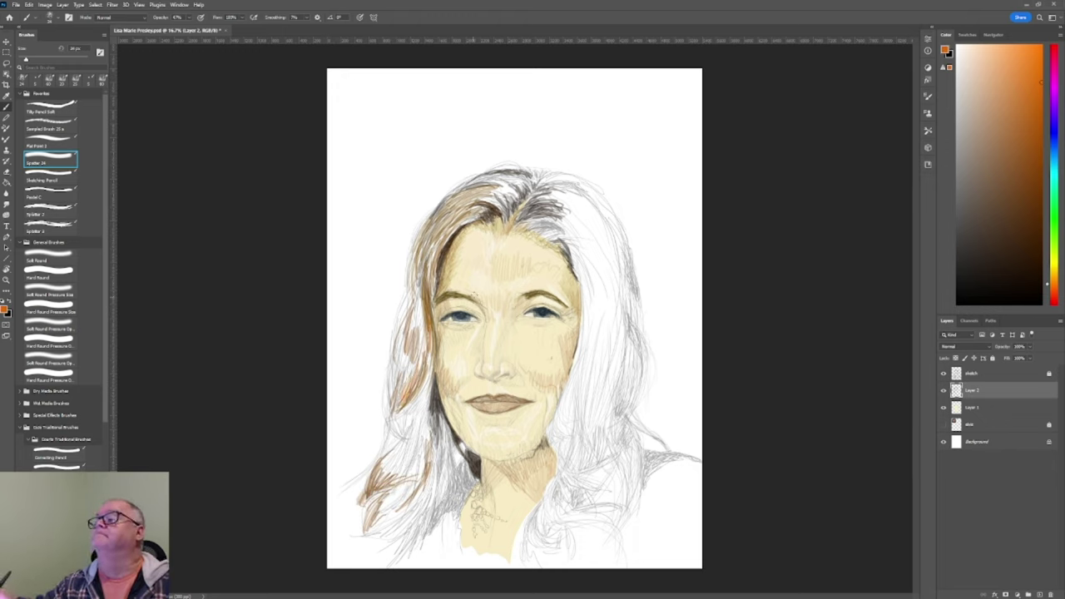
Step: Paint brown-orange streaks over the top and left hair, and orange strands right of the face
{"action": "left_click_drag", "start_coordinate": [490, 190], "coordinate": [456, 215]}
{"action": "left_click_drag", "start_coordinate": [461, 218], "coordinate": [431, 265]}
{"action": "left_click_drag", "start_coordinate": [421, 365], "coordinate": [420, 296]}
{"action": "left_click_drag", "start_coordinate": [398, 396], "coordinate": [406, 348]}
{"action": "mouse_move", "coordinate": [394, 487]}
{"action": "left_mouse_down"}
{"action": "mouse_move", "coordinate": [422, 408]}
{"action": "mouse_move", "coordinate": [421, 456]}
{"action": "mouse_move", "coordinate": [421, 423]}
{"action": "left_mouse_up"}
{"action": "mouse_move", "coordinate": [557, 534]}
{"action": "left_mouse_down"}
{"action": "mouse_move", "coordinate": [581, 391]}
{"action": "mouse_move", "coordinate": [579, 293]}
{"action": "left_mouse_up"}
{"action": "left_click_drag", "start_coordinate": [599, 406], "coordinate": [574, 281]}
{"action": "left_click_drag", "start_coordinate": [579, 443], "coordinate": [569, 406]}
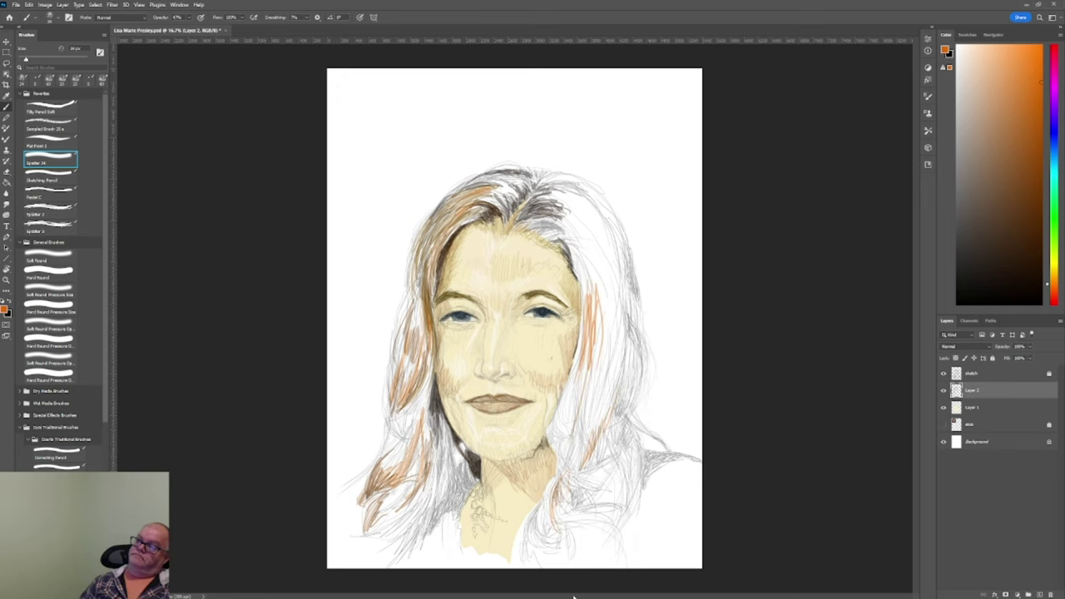
Step: Add muted grey-brown strands to both sides of the hair and the crown
{"action": "left_click", "coordinate": [994, 224]}
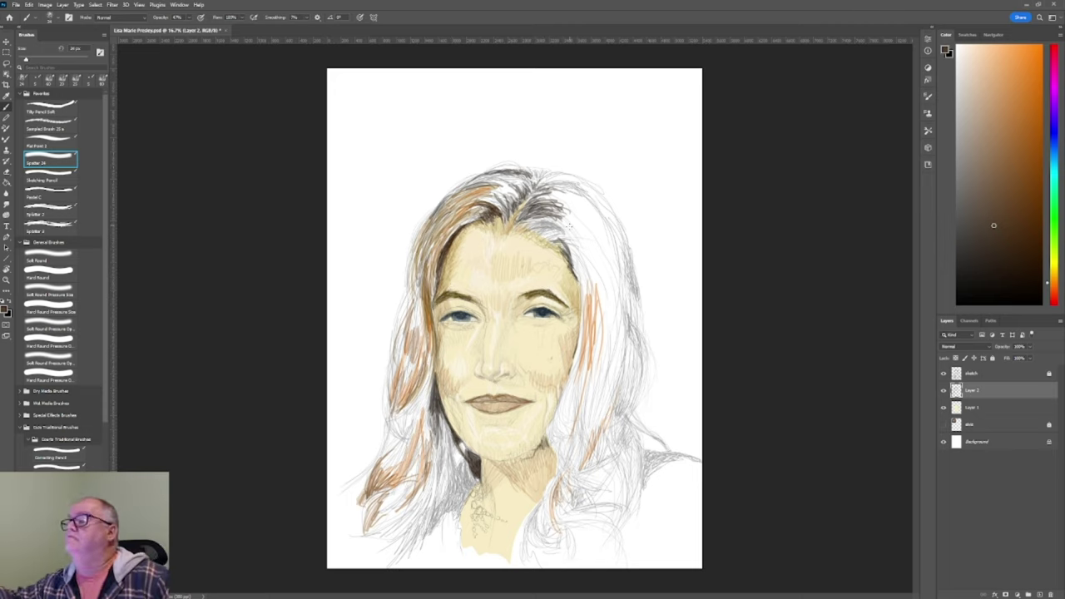
{"action": "left_click", "coordinate": [583, 225], "text": "alt"}
{"action": "mouse_move", "coordinate": [574, 216]}
{"action": "left_mouse_down"}
{"action": "mouse_move", "coordinate": [587, 267]}
{"action": "mouse_move", "coordinate": [588, 236]}
{"action": "mouse_move", "coordinate": [633, 316]}
{"action": "left_mouse_up"}
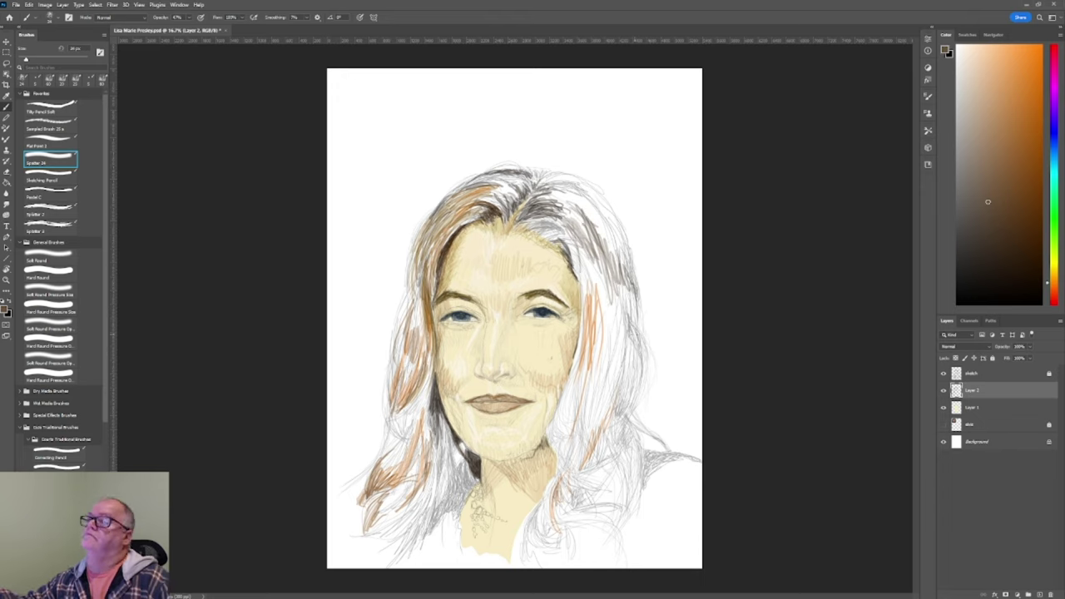
{"action": "left_click_drag", "start_coordinate": [408, 291], "coordinate": [392, 395]}
{"action": "left_click_drag", "start_coordinate": [428, 233], "coordinate": [408, 383]}
{"action": "mouse_move", "coordinate": [479, 183]}
{"action": "left_mouse_down"}
{"action": "mouse_move", "coordinate": [532, 177]}
{"action": "mouse_move", "coordinate": [441, 250]}
{"action": "mouse_move", "coordinate": [409, 301]}
{"action": "mouse_move", "coordinate": [392, 367]}
{"action": "left_mouse_up"}
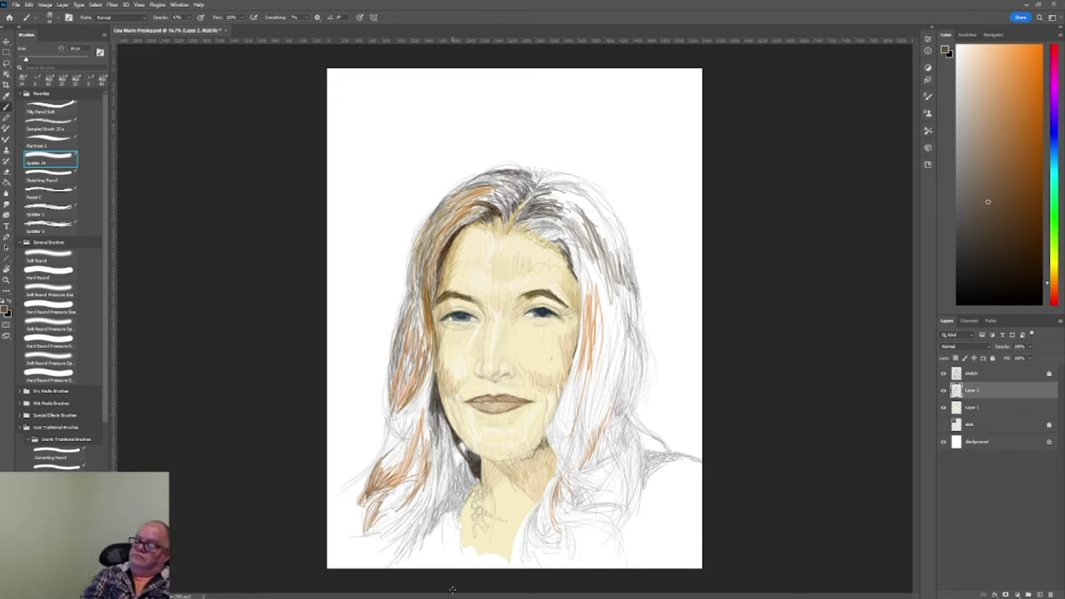
{"action": "left_click", "coordinate": [50, 179]}
Step: With the canvas view flipped, shade the forehead with orange-tan strokes
{"action": "key", "text": "ctrl+alt+r"}
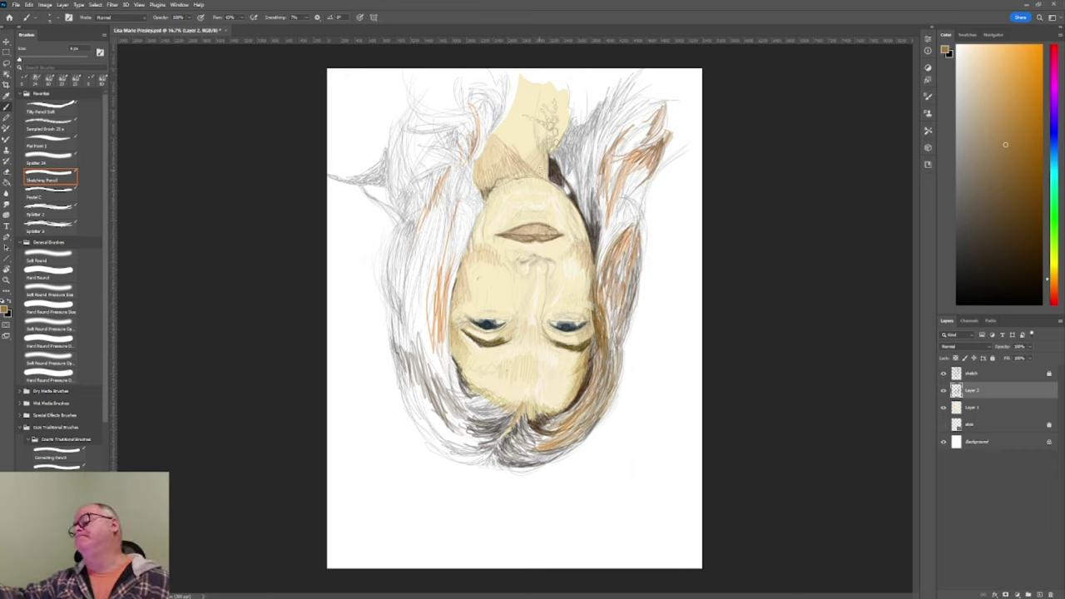
{"action": "left_click", "coordinate": [52, 161]}
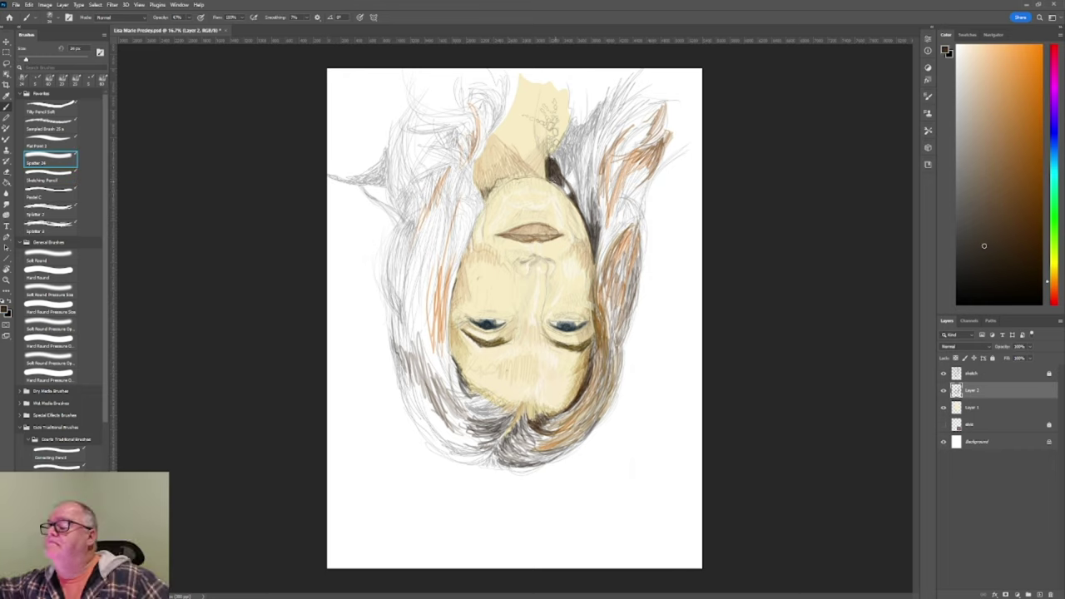
{"action": "left_click", "coordinate": [540, 192], "text": "alt"}
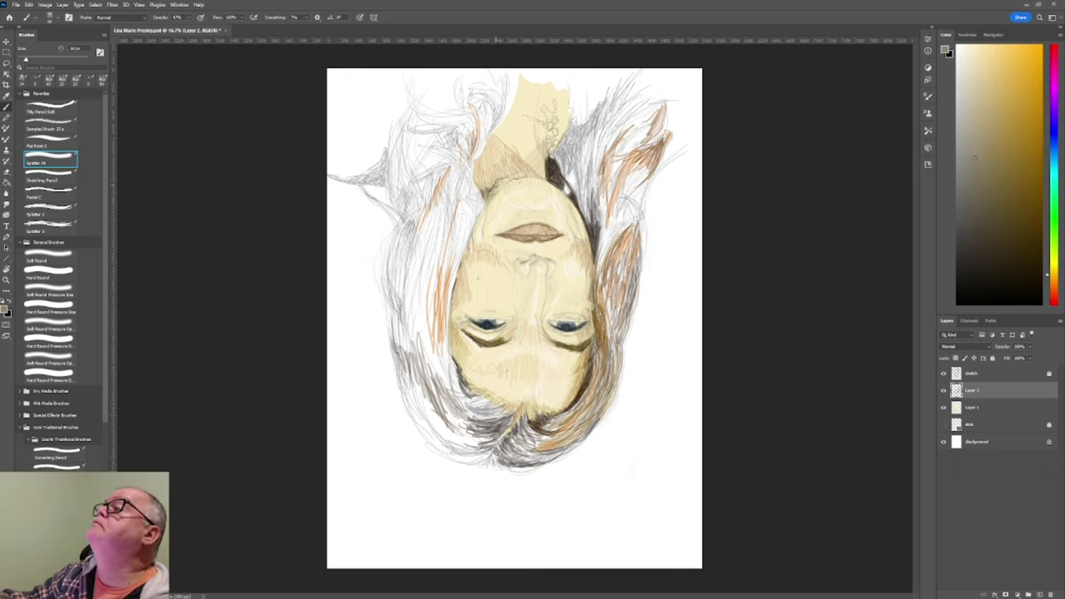
{"action": "left_click", "coordinate": [494, 186], "text": "alt"}
{"action": "left_click_drag", "start_coordinate": [533, 178], "coordinate": [488, 188]}
{"action": "left_click_drag", "start_coordinate": [517, 152], "coordinate": [503, 165]}
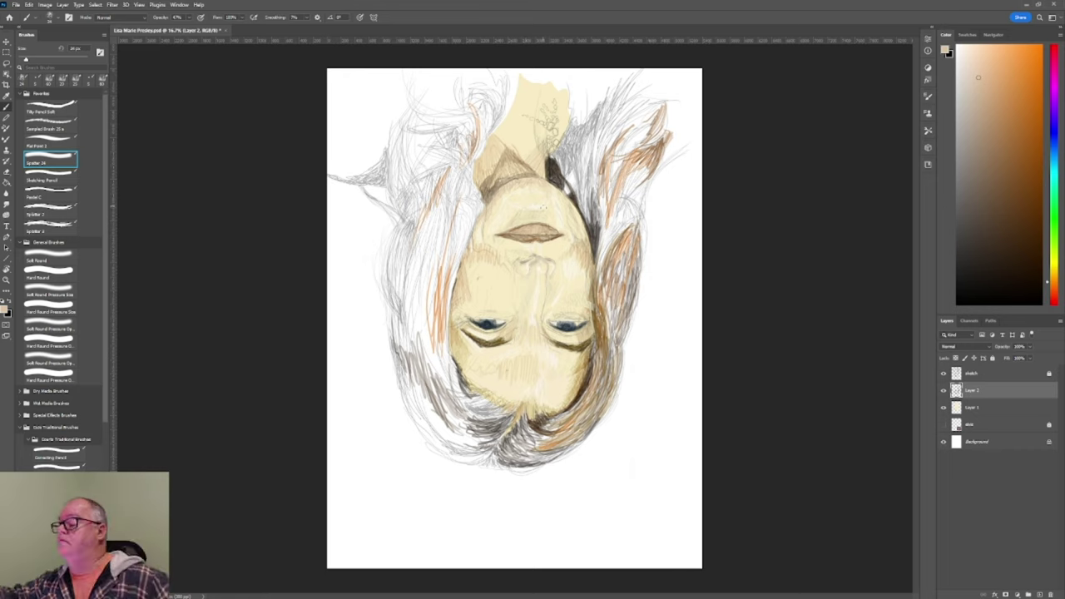
Step: Sample and adjust face colours, settling on a lighter beige skin tone
{"action": "left_click", "coordinate": [543, 216], "text": "alt"}
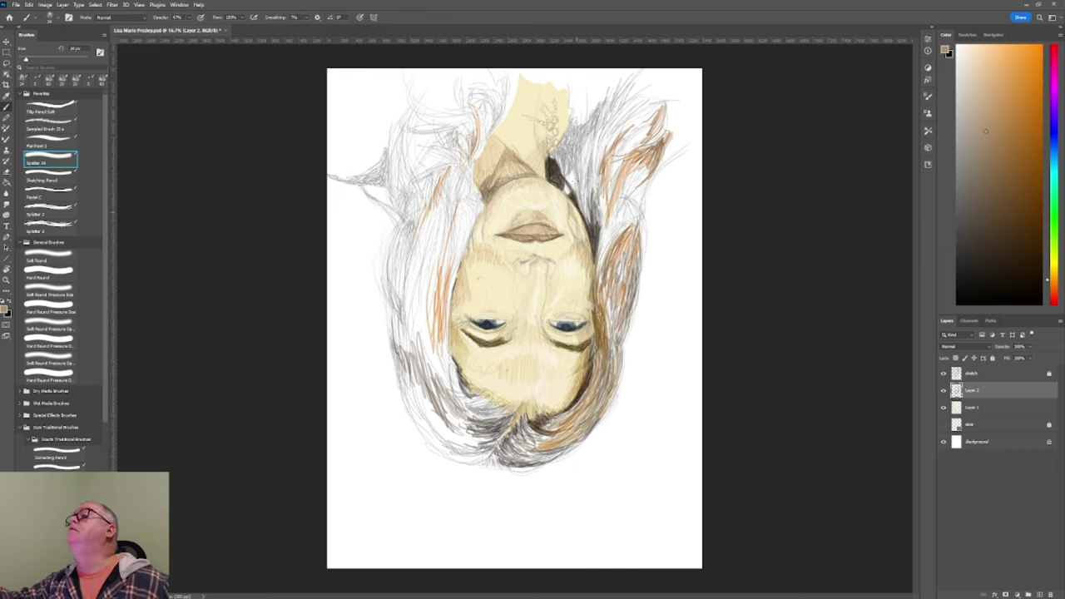
{"action": "left_click", "coordinate": [966, 218]}
{"action": "left_click", "coordinate": [1030, 64]}
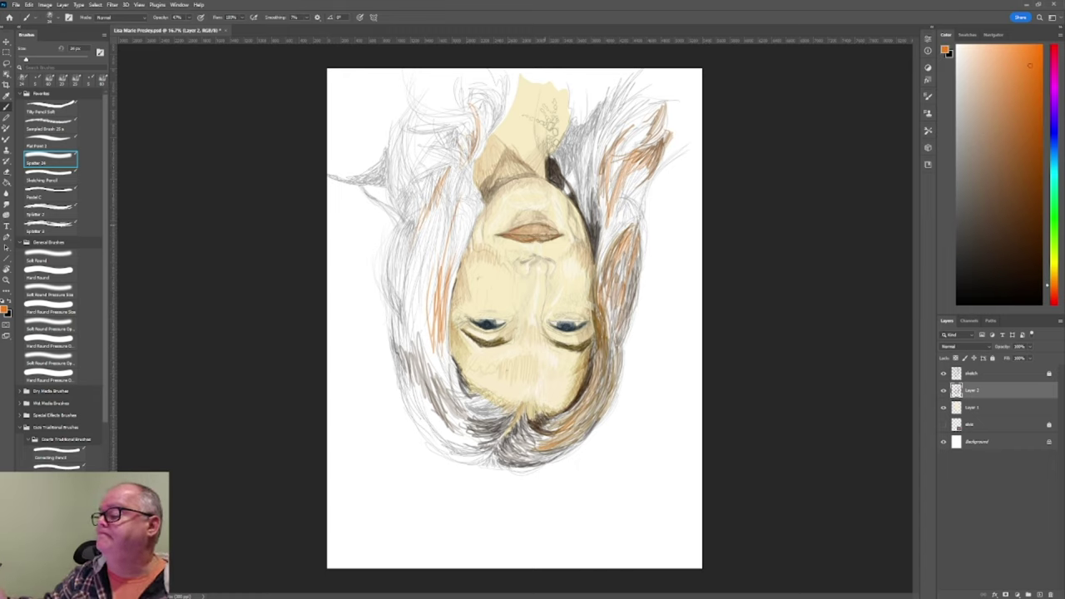
{"action": "left_click", "coordinate": [502, 218], "text": "alt"}
{"action": "left_click", "coordinate": [481, 222], "text": "alt"}
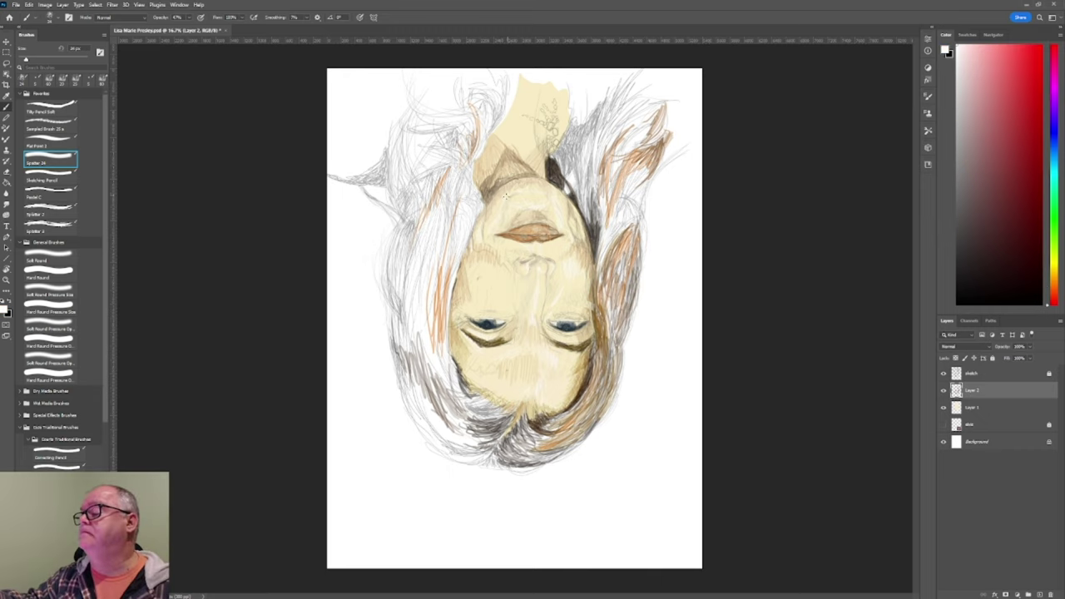
{"action": "left_click", "coordinate": [479, 246], "text": "alt"}
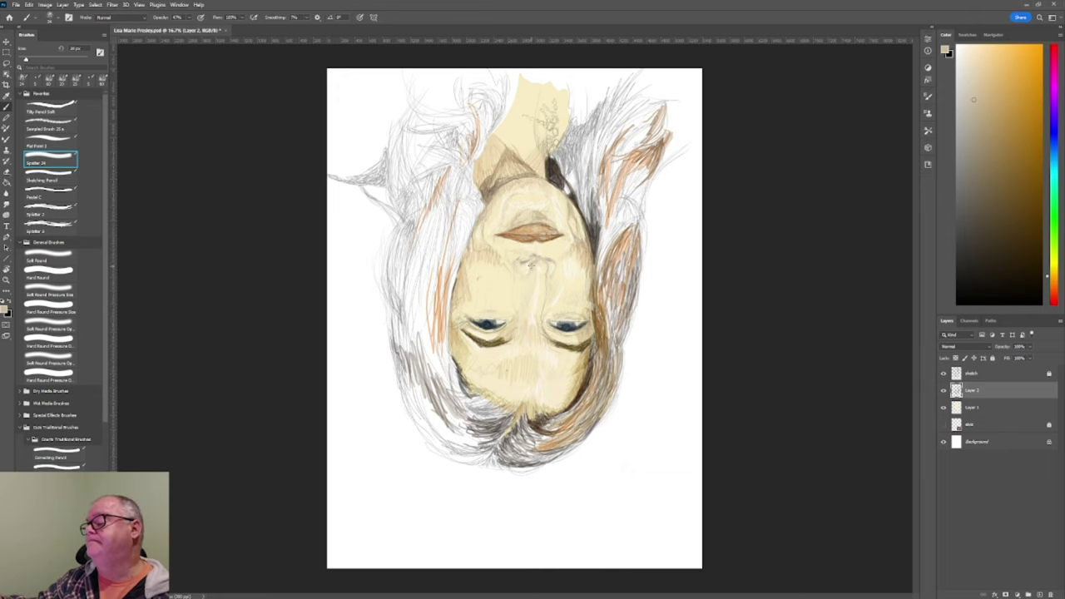
{"action": "left_click", "coordinate": [520, 311], "text": "alt"}
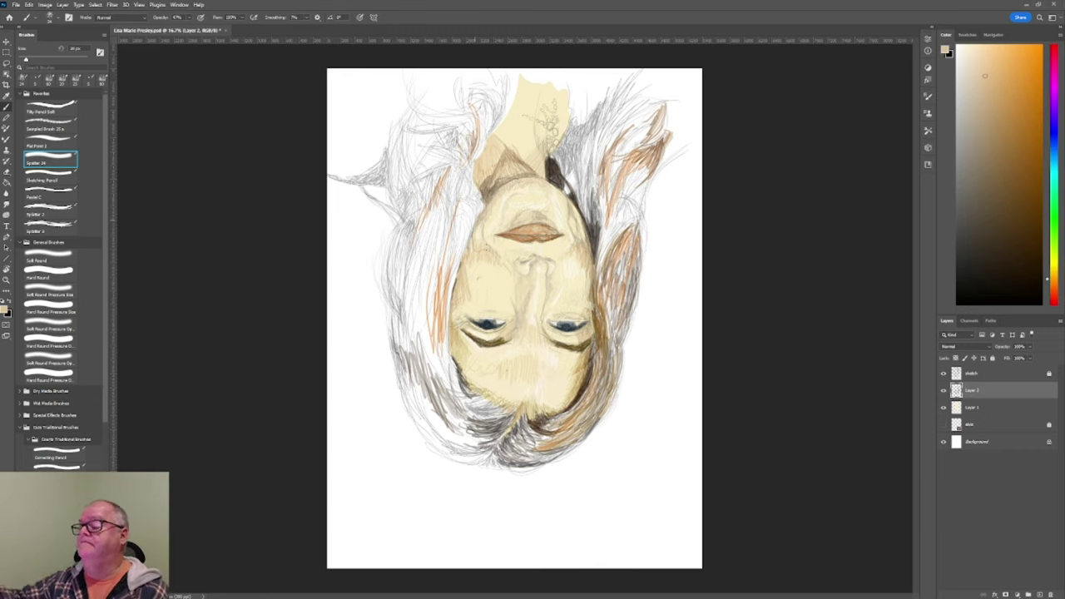
Step: Shift colours toward pink blush and redder browns, then rotate the image 180° upright
{"action": "left_click_drag", "start_coordinate": [1054, 50], "coordinate": [1054, 74]}
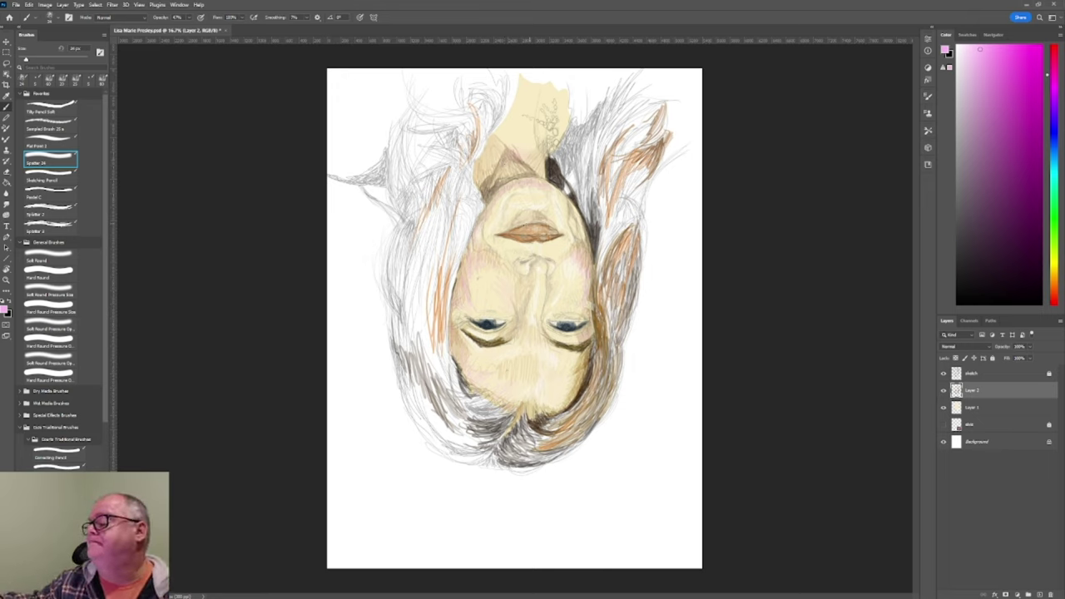
{"action": "left_click", "coordinate": [549, 171], "text": "alt"}
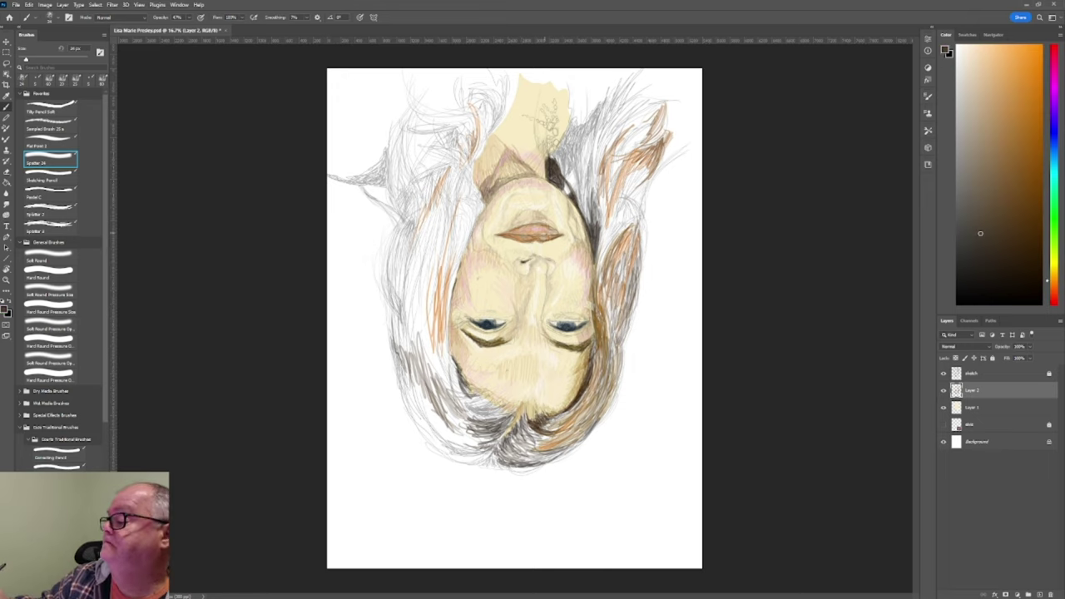
{"action": "left_click", "coordinate": [538, 258], "text": "alt"}
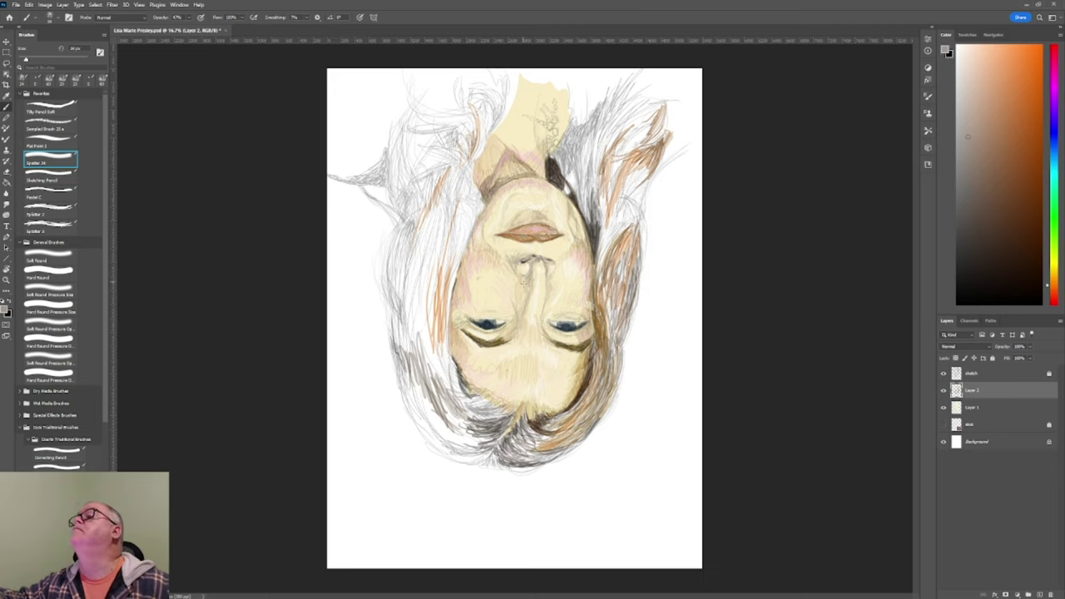
{"action": "left_click", "coordinate": [533, 287], "text": "alt"}
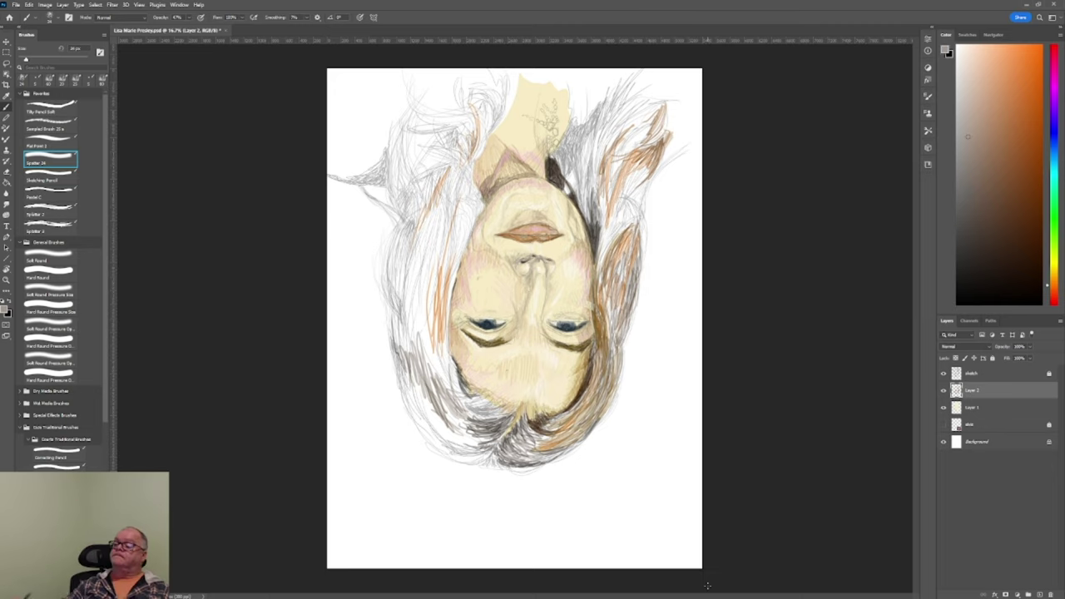
{"action": "left_click", "coordinate": [45, 4]}
{"action": "left_click", "coordinate": [166, 79]}
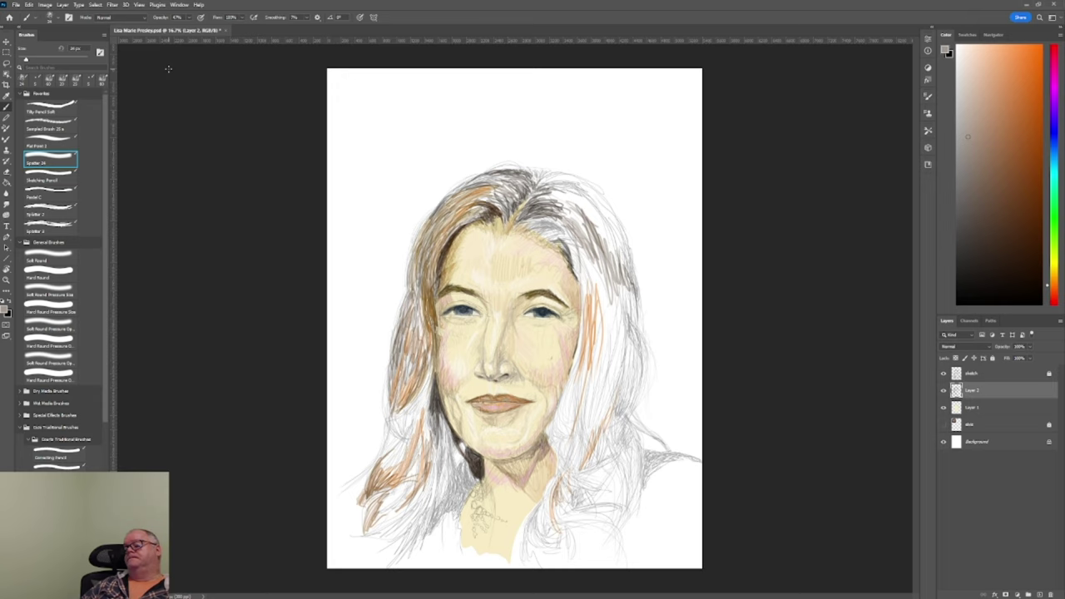
Step: Touch up the blue eyes and nearby skin on Layer 2 with Spatter and Sketching Pencil brushes
{"action": "left_click", "coordinate": [515, 266], "text": "alt"}
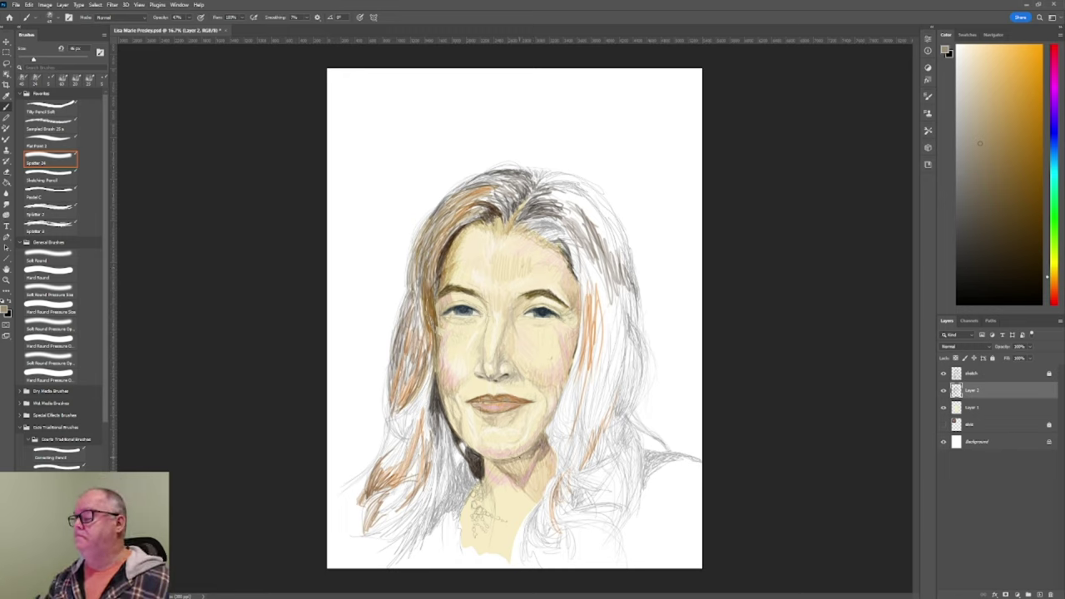
{"action": "left_click", "coordinate": [528, 301], "text": "alt"}
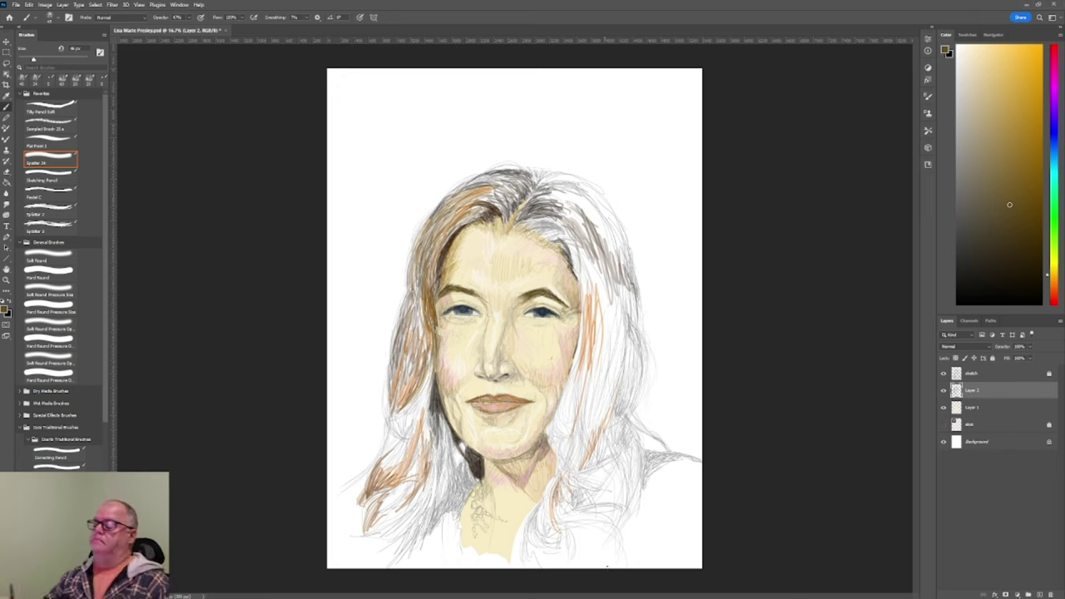
{"action": "left_click", "coordinate": [542, 311], "text": "alt"}
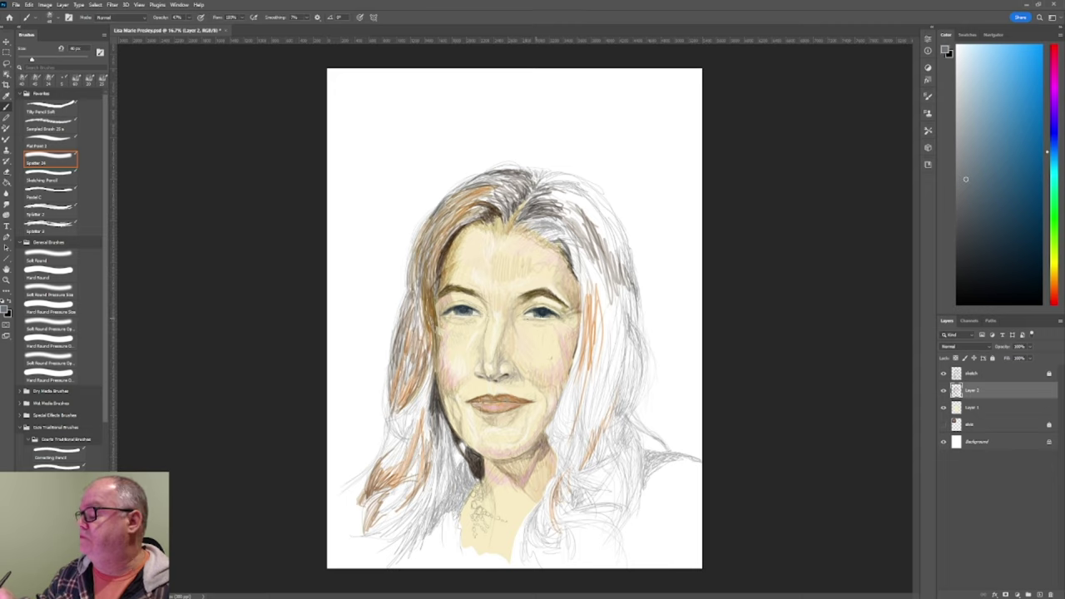
{"action": "left_click", "coordinate": [50, 158]}
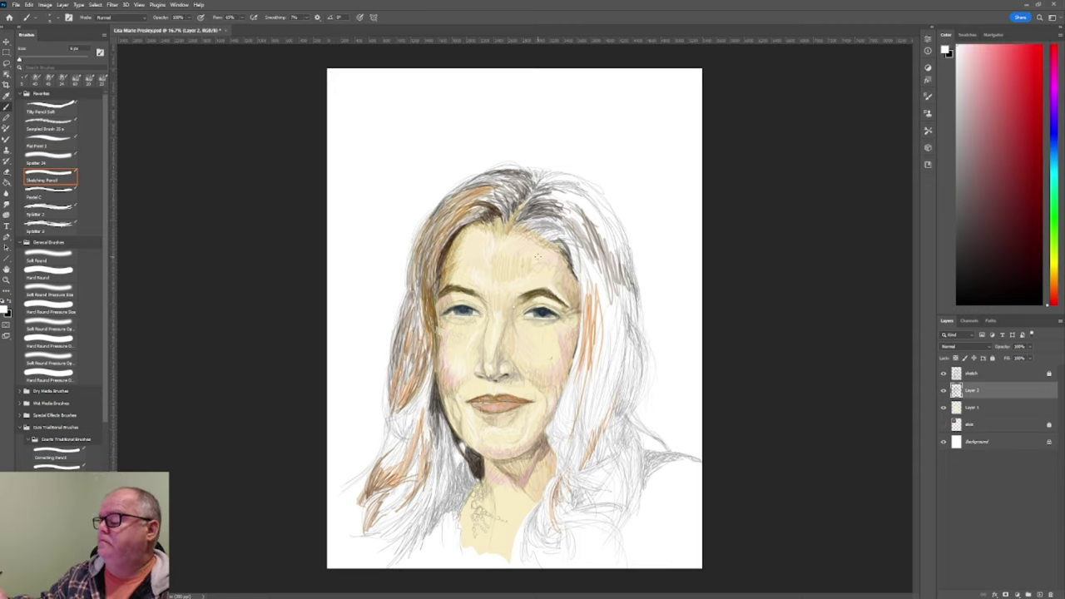
{"action": "left_click", "coordinate": [50, 158]}
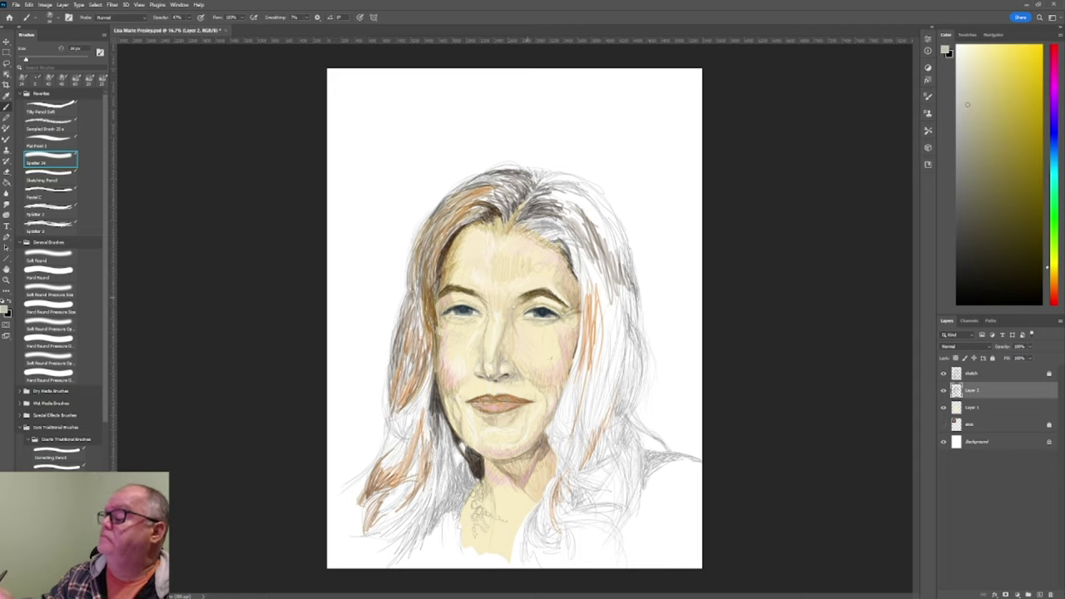
{"action": "left_click", "coordinate": [508, 307], "text": "alt"}
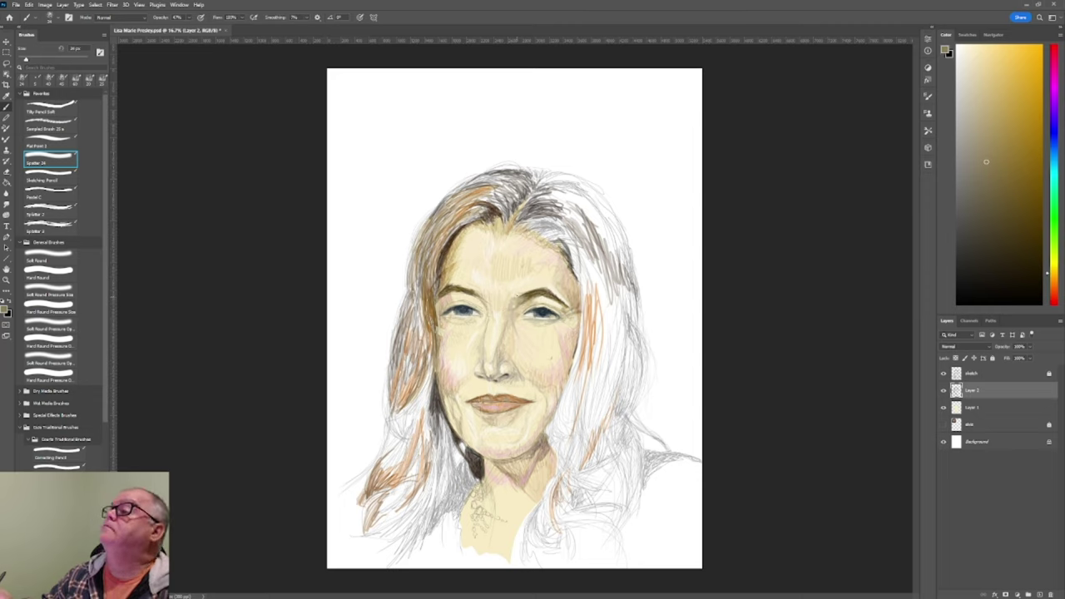
{"action": "left_click", "coordinate": [460, 311], "text": "alt"}
{"action": "left_click", "coordinate": [50, 177]}
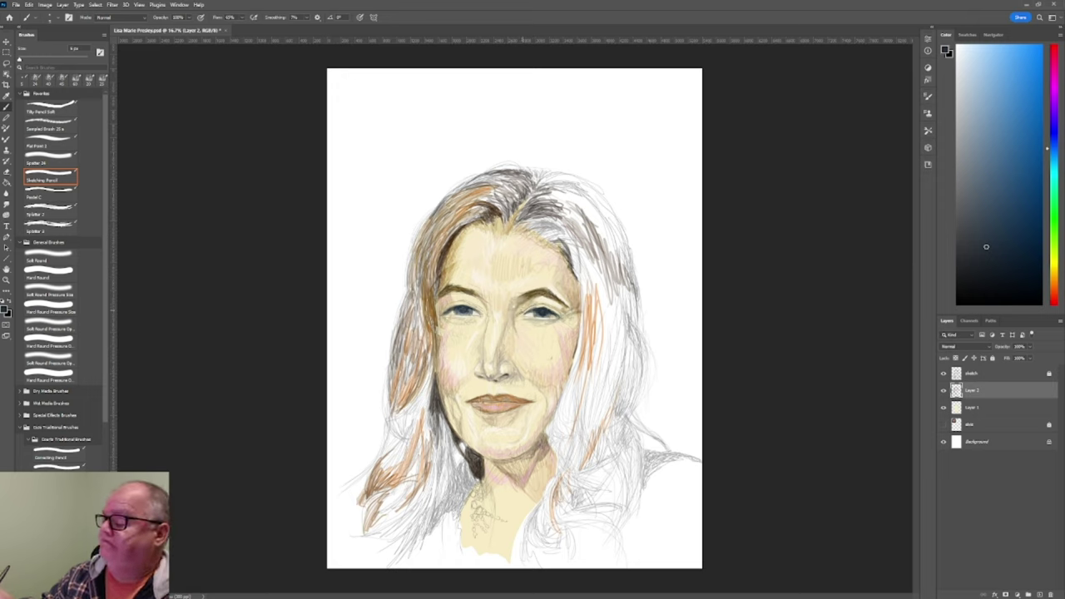
{"action": "left_click", "coordinate": [551, 310], "text": "alt"}
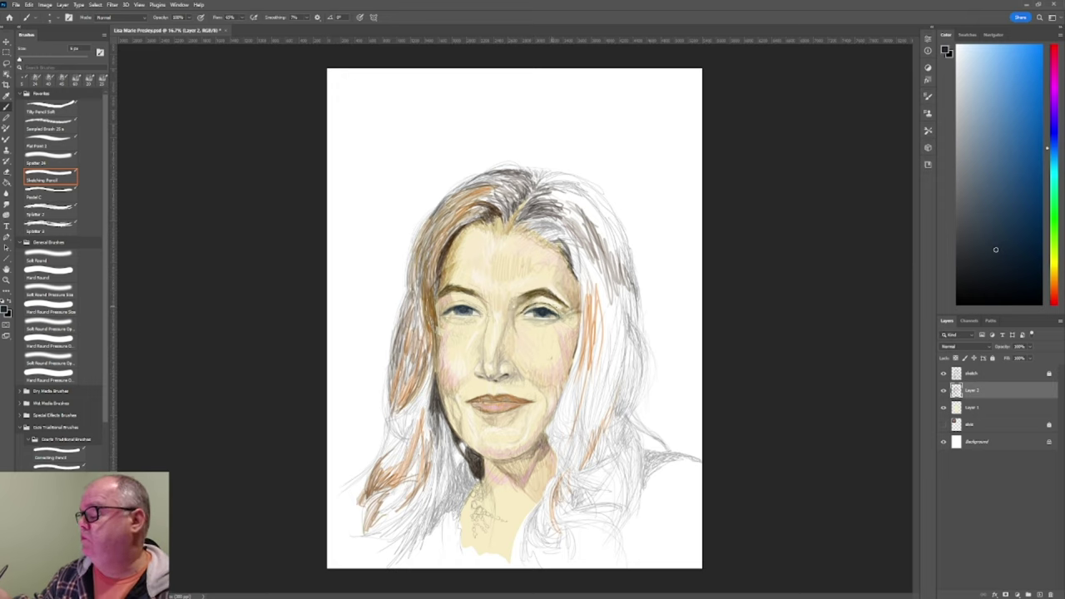
{"action": "left_click", "coordinate": [650, 322], "text": "alt"}
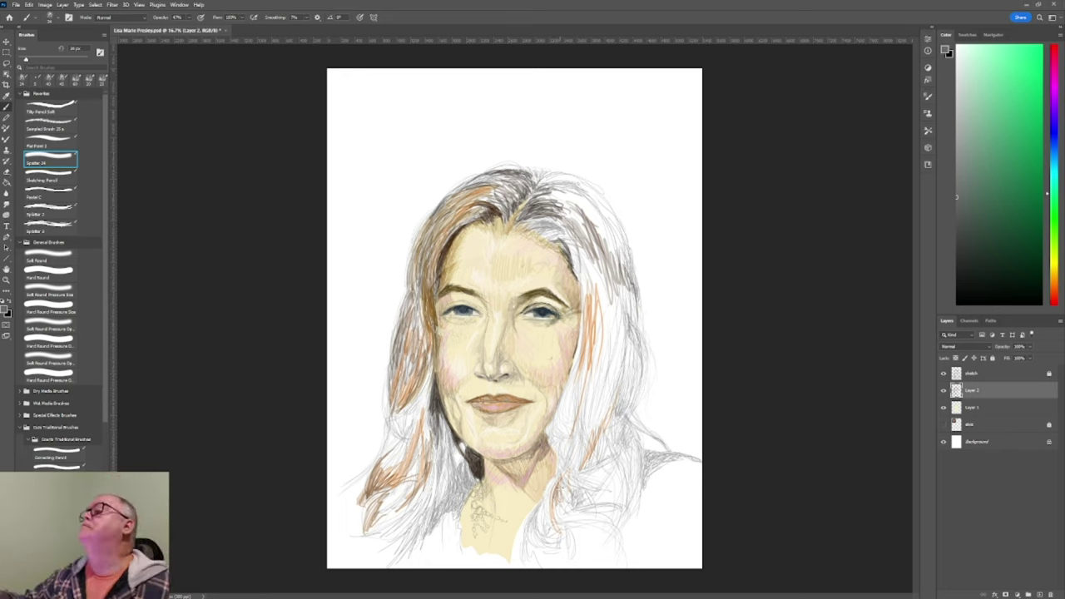
{"action": "left_click", "coordinate": [534, 325], "text": "alt"}
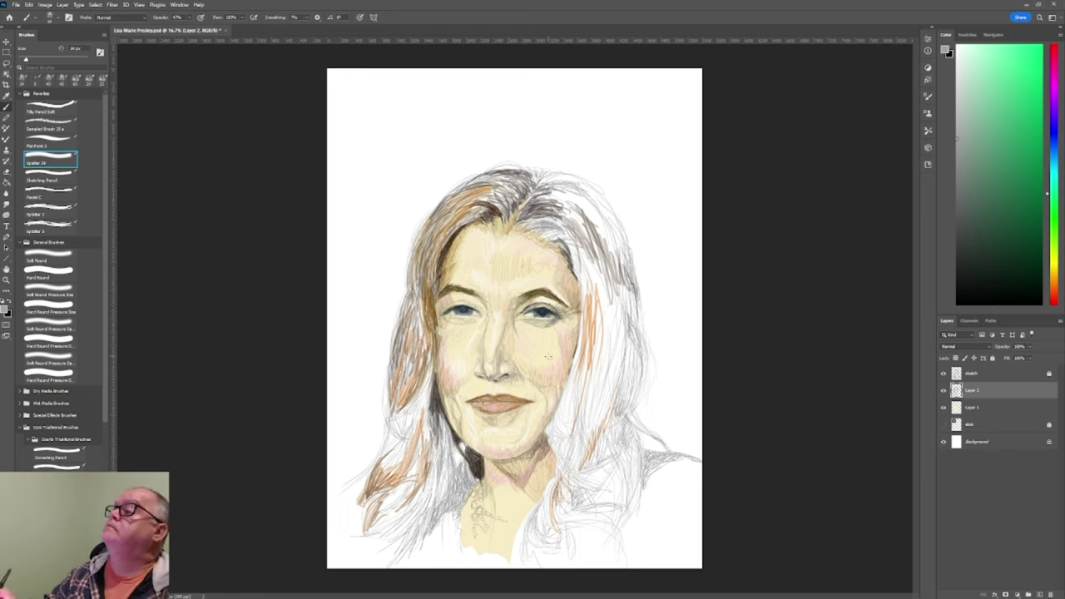
Step: Add pale cream, tan and peach skin shading, then select the sketch layer to fade it
{"action": "left_click", "coordinate": [496, 367], "text": "alt"}
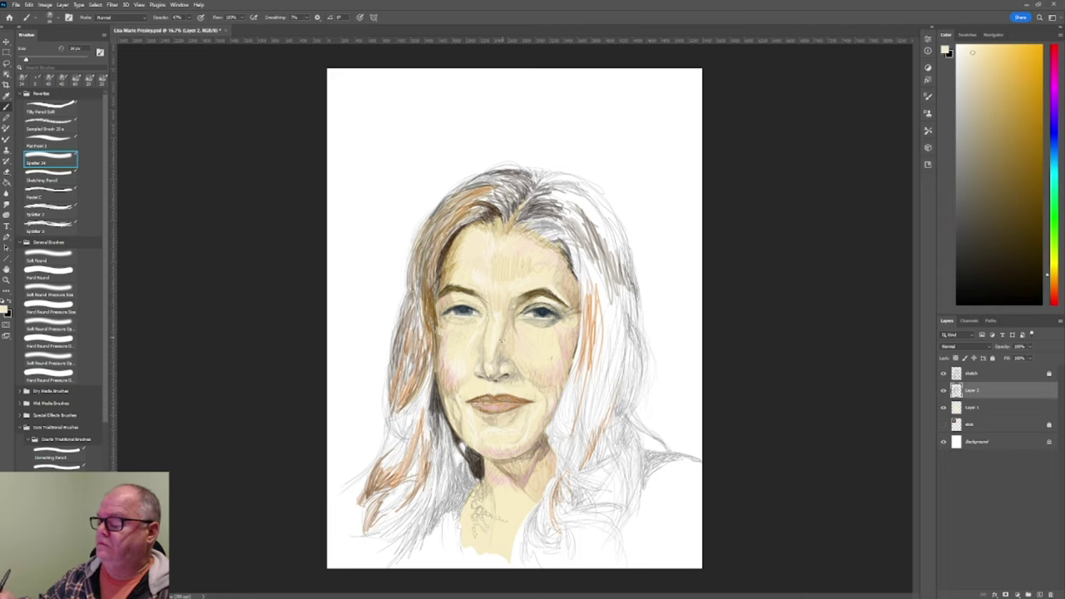
{"action": "left_click", "coordinate": [541, 312], "text": "alt"}
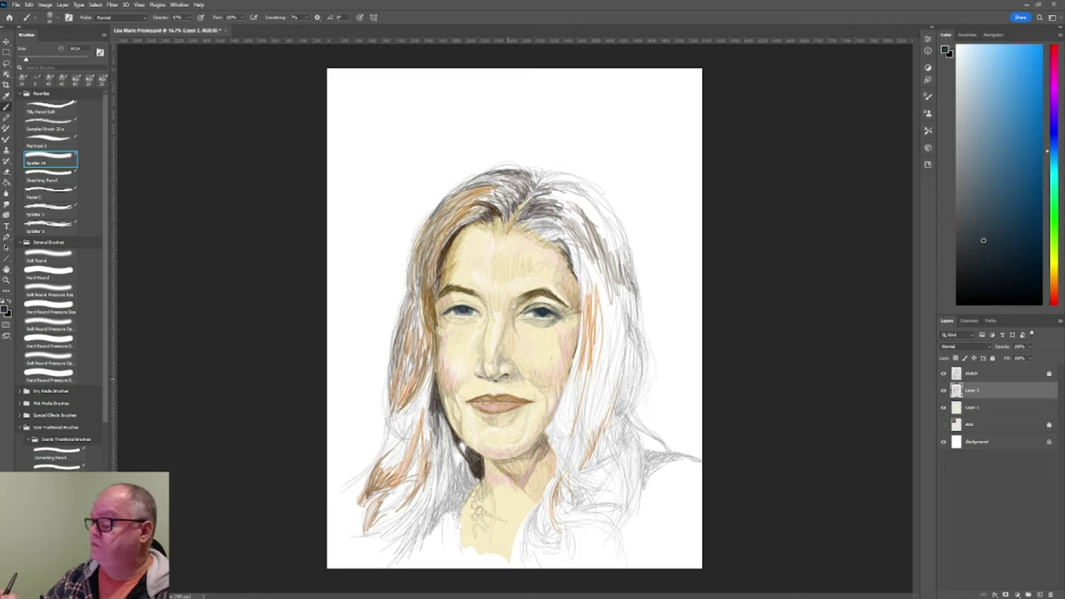
{"action": "left_click", "coordinate": [515, 367], "text": "alt"}
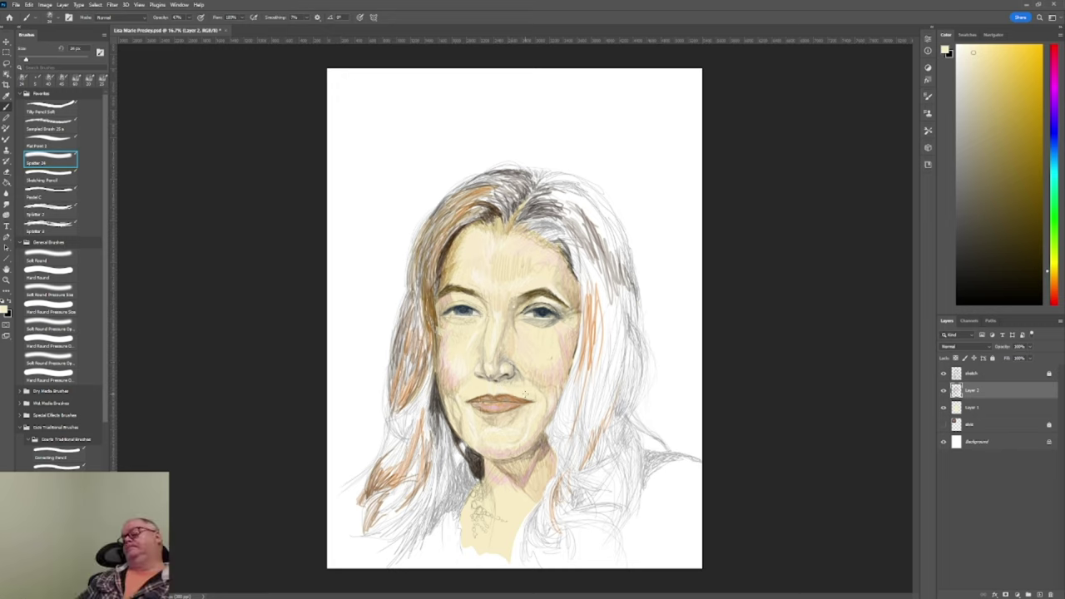
{"action": "left_click", "coordinate": [503, 331], "text": "alt"}
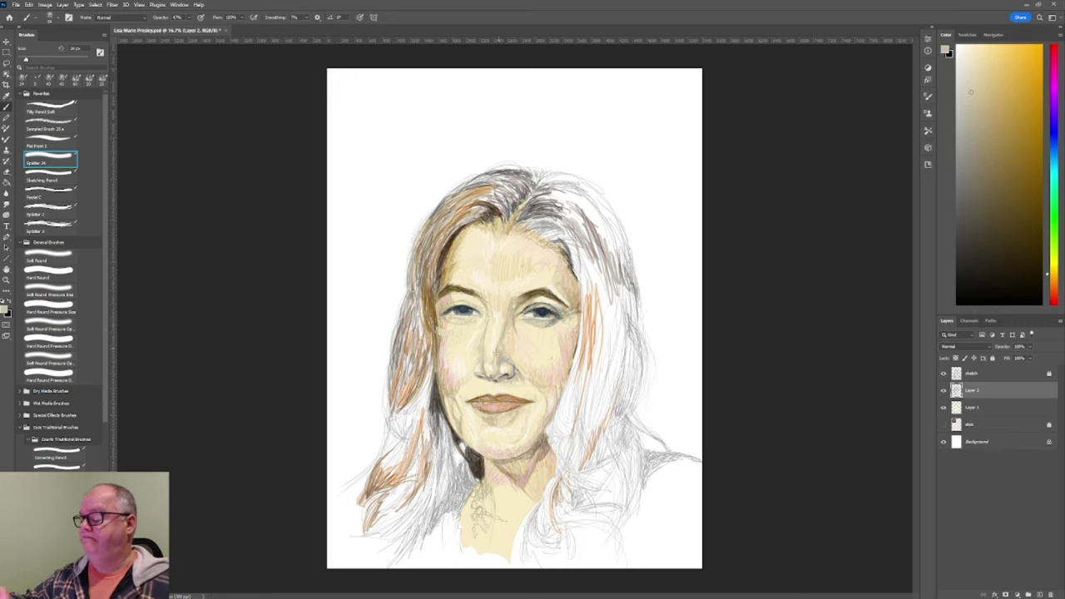
{"action": "left_click", "coordinate": [497, 354], "text": "alt"}
{"action": "left_click", "coordinate": [496, 366], "text": "alt"}
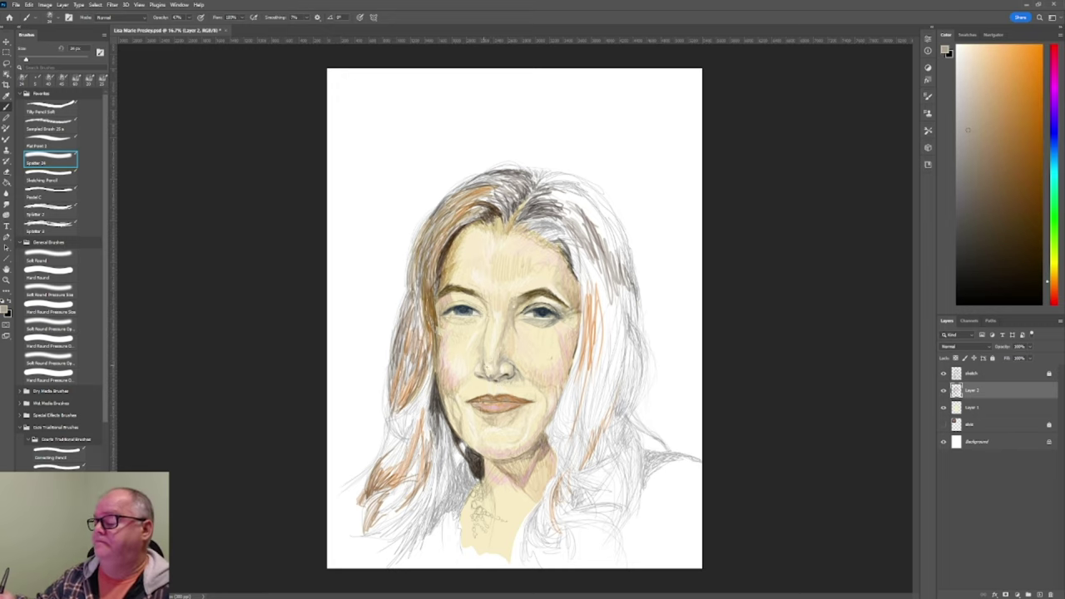
{"action": "left_click", "coordinate": [497, 353], "text": "alt"}
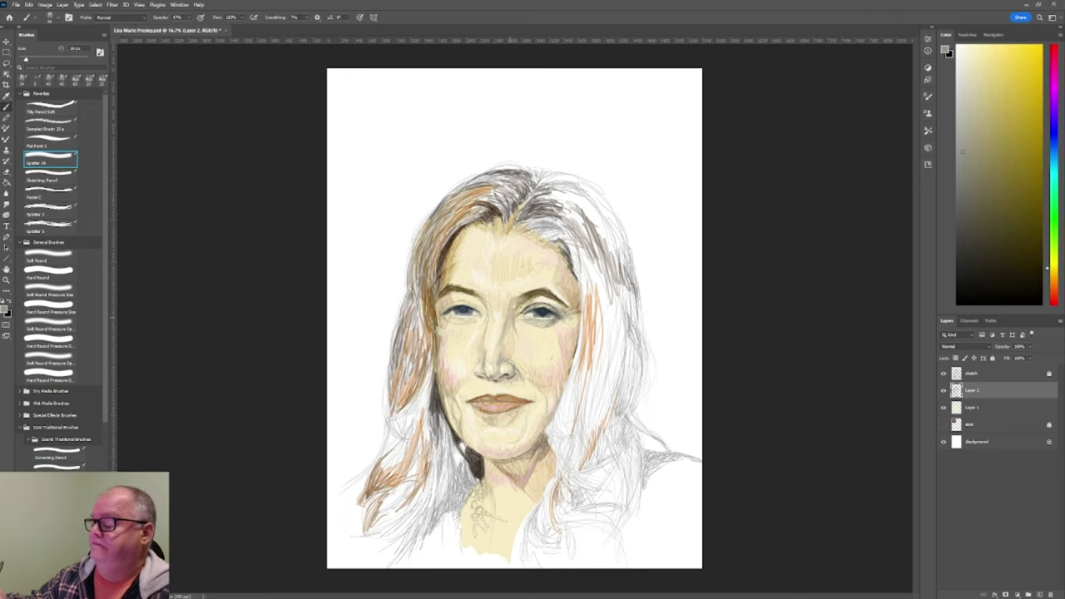
{"action": "left_click", "coordinate": [509, 320], "text": "alt"}
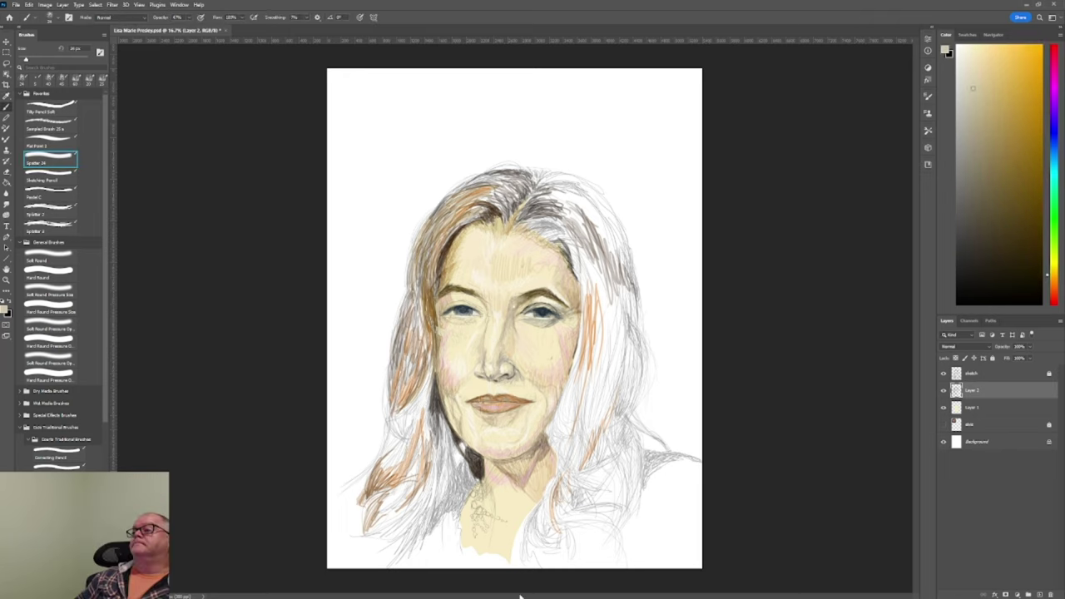
{"action": "left_click", "coordinate": [633, 472], "text": "alt"}
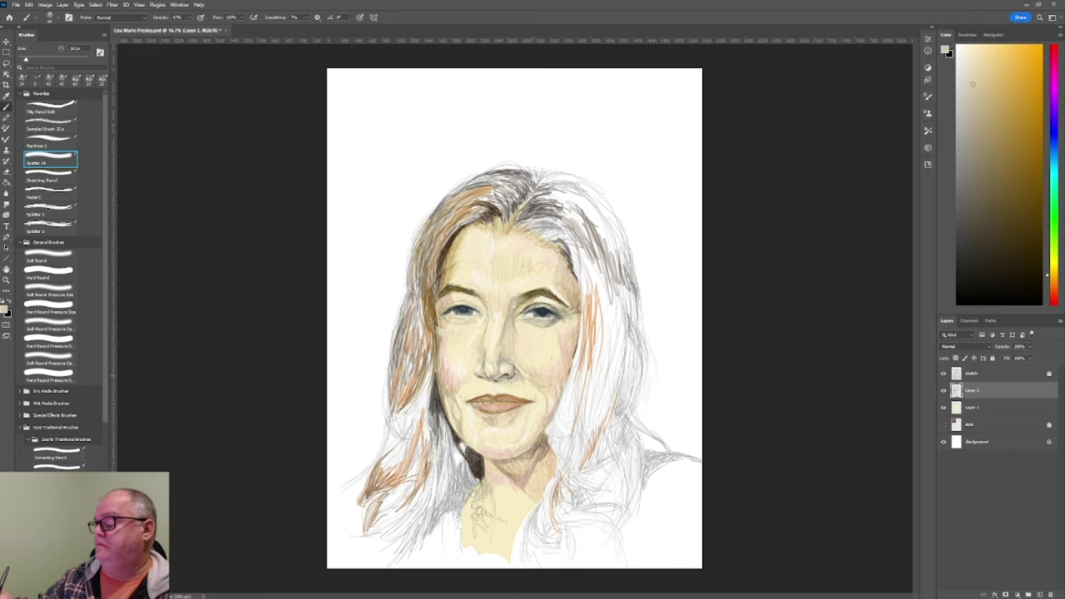
{"action": "left_click", "coordinate": [537, 376], "text": "alt"}
{"action": "left_click", "coordinate": [549, 367], "text": "alt"}
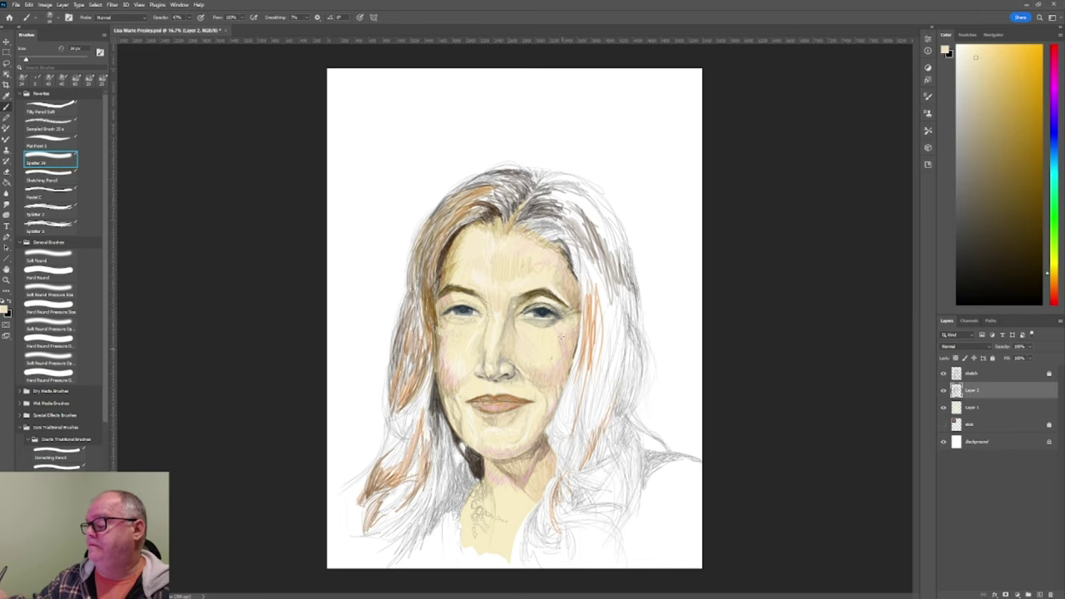
{"action": "left_click", "coordinate": [990, 373]}
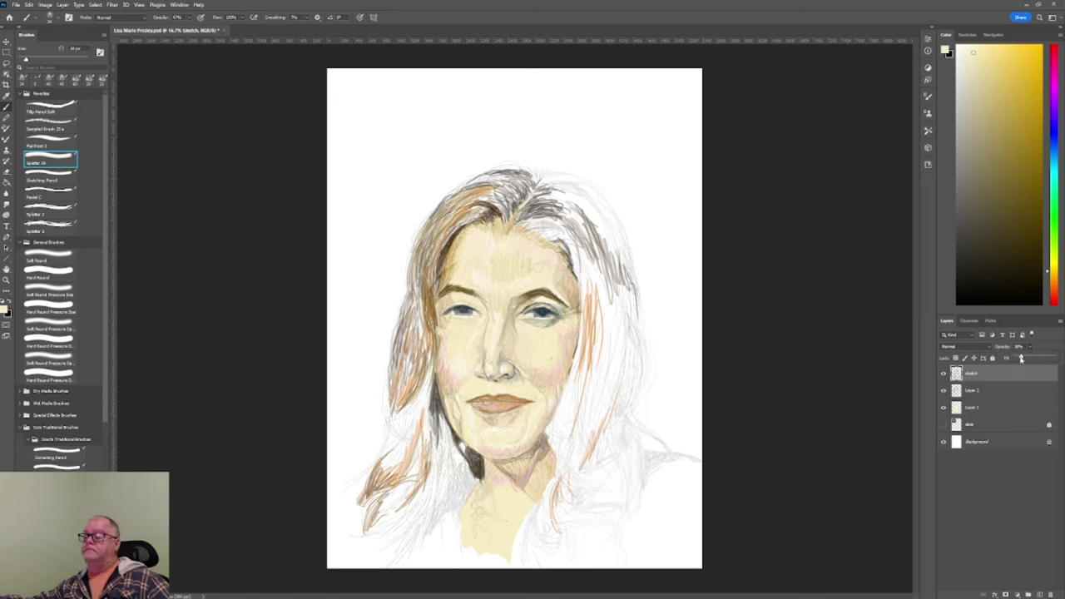
{"action": "left_click", "coordinate": [993, 389]}
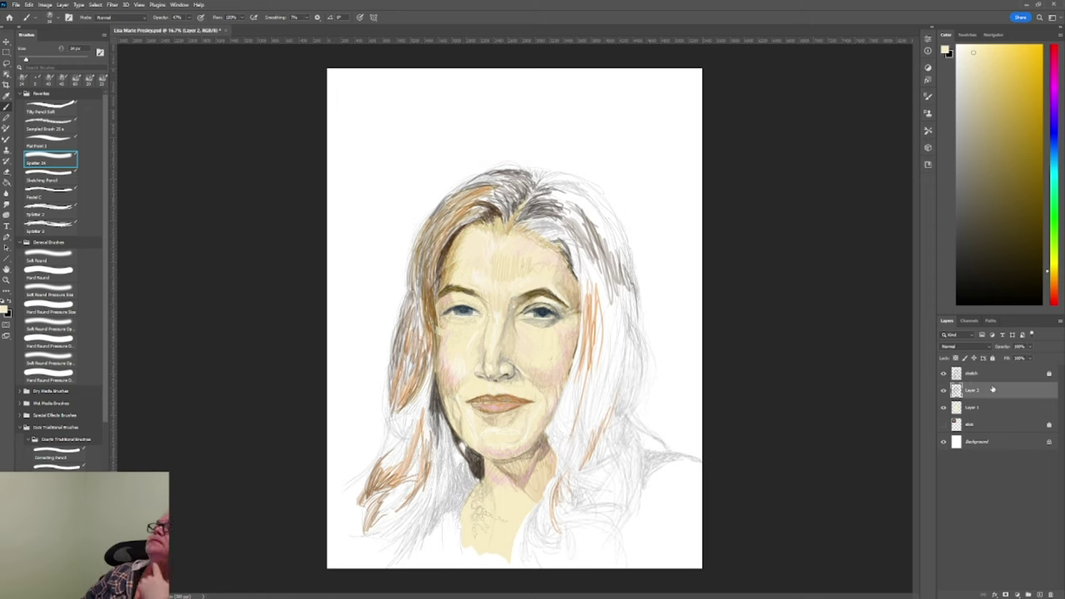
Step: Paint sampled orange, peach, pale yellow and tan skin tones with the smaller Splatter 24 brush
{"action": "left_click", "coordinate": [509, 333], "text": "alt"}
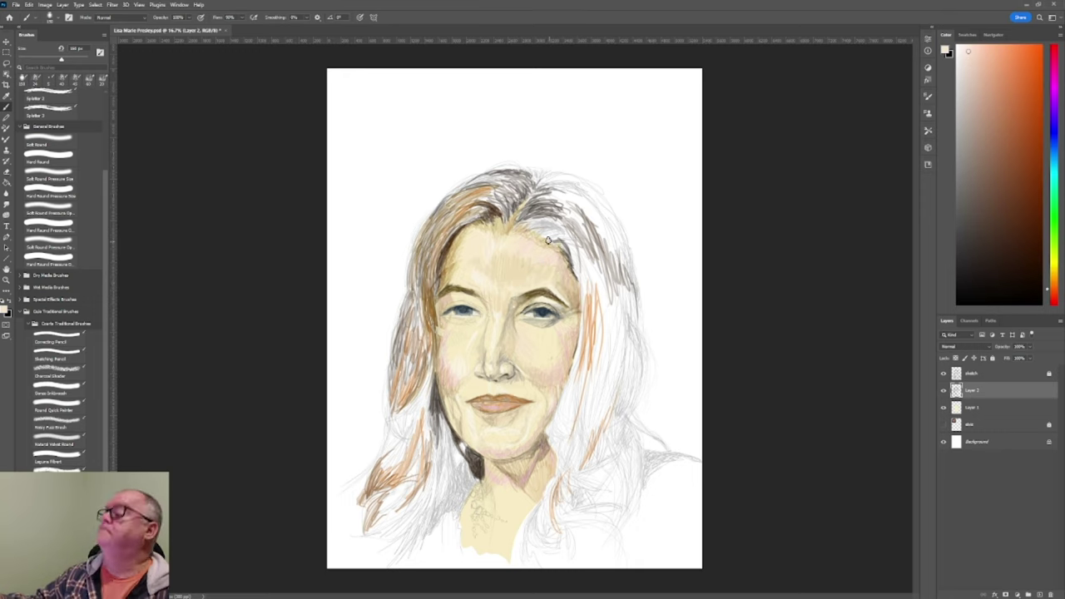
{"action": "left_click", "coordinate": [496, 248], "text": "alt"}
{"action": "left_click", "coordinate": [466, 219], "text": "alt"}
{"action": "left_click", "coordinate": [525, 169], "text": "alt"}
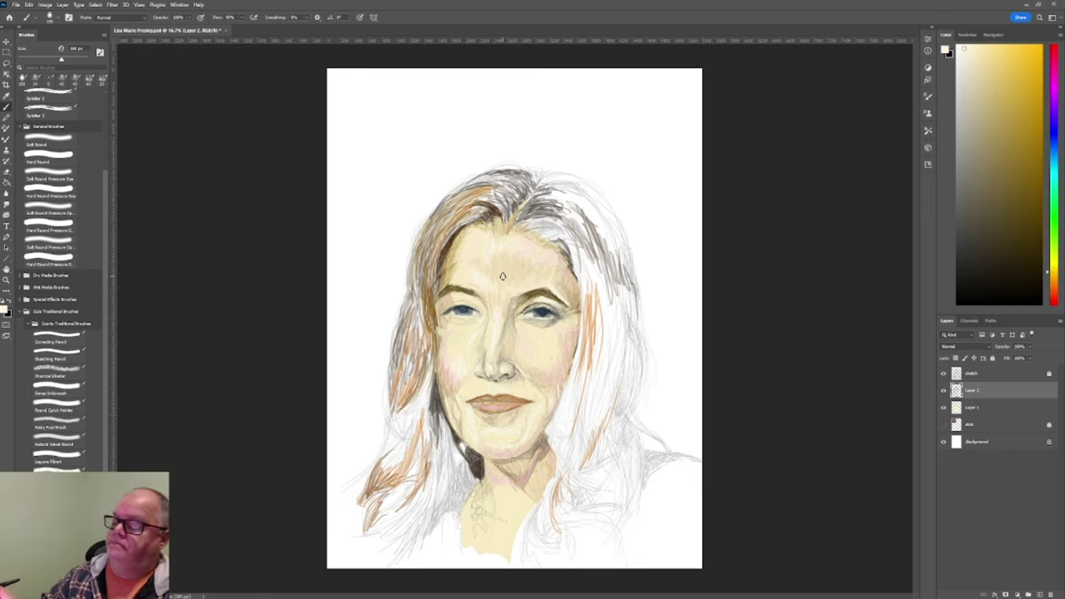
{"action": "scroll", "coordinate": [106, 198], "scroll_direction": "up", "scroll_amount": 3}
{"action": "left_click", "coordinate": [50, 159]}
{"action": "left_click", "coordinate": [485, 329], "text": "alt"}
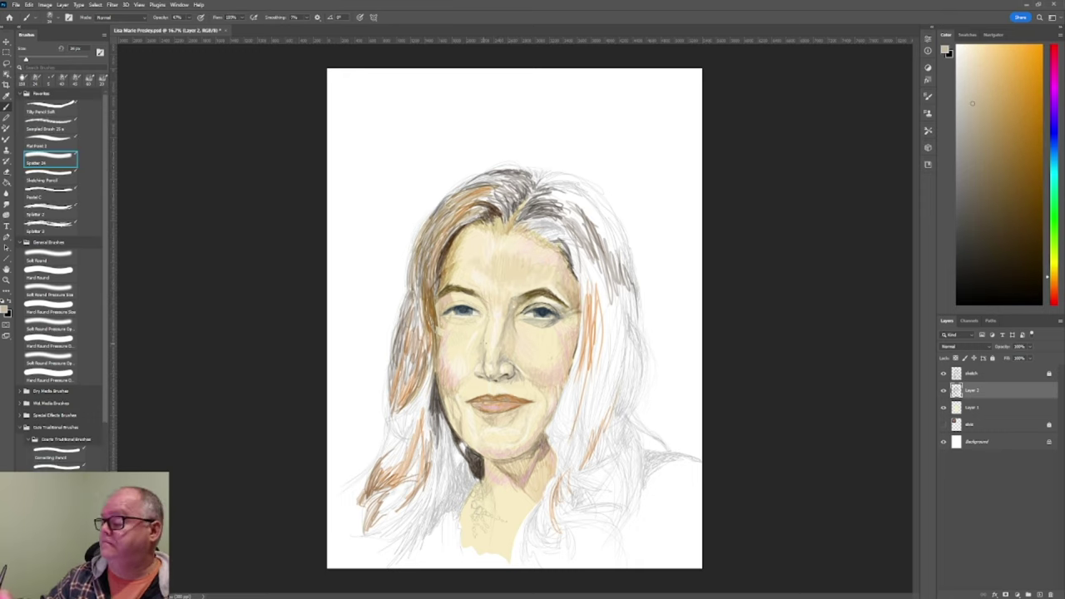
{"action": "left_click", "coordinate": [485, 329], "text": "alt"}
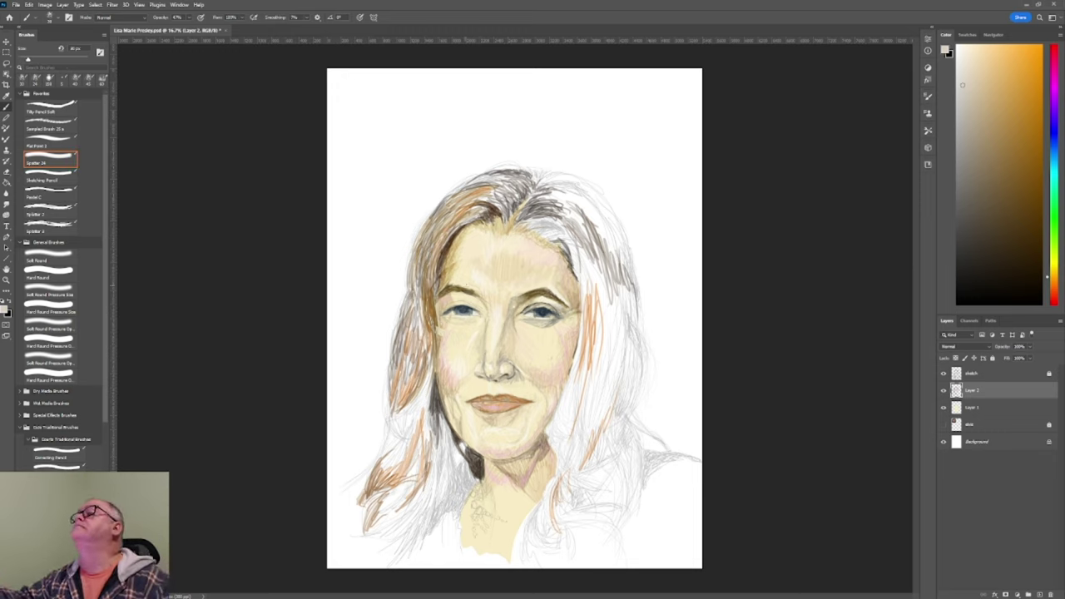
{"action": "left_click", "coordinate": [466, 358], "text": "alt"}
{"action": "left_click", "coordinate": [491, 250], "text": "alt"}
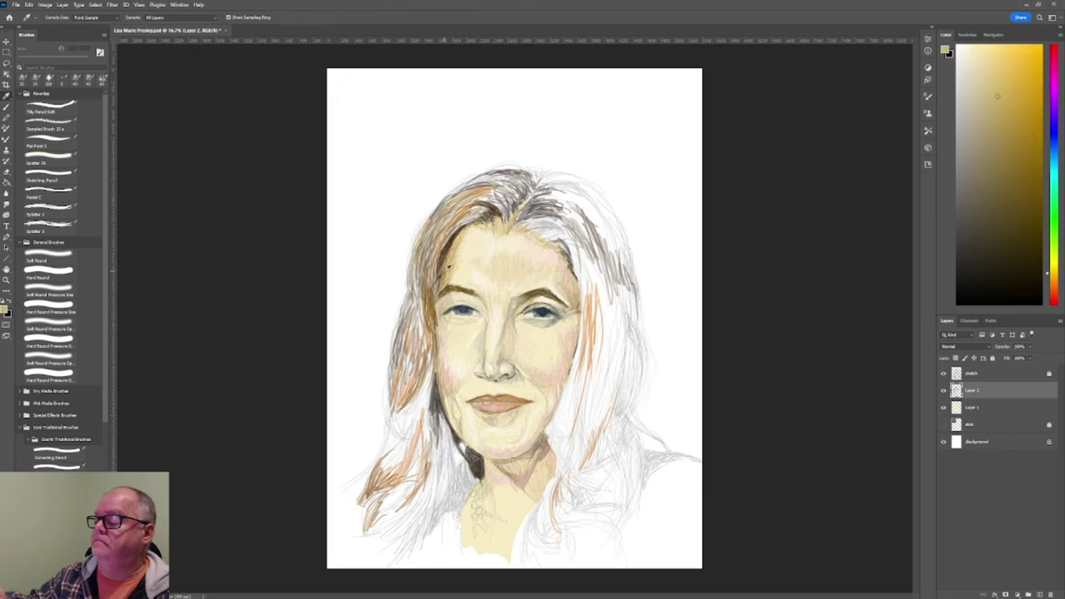
{"action": "left_click", "coordinate": [456, 241], "text": "alt"}
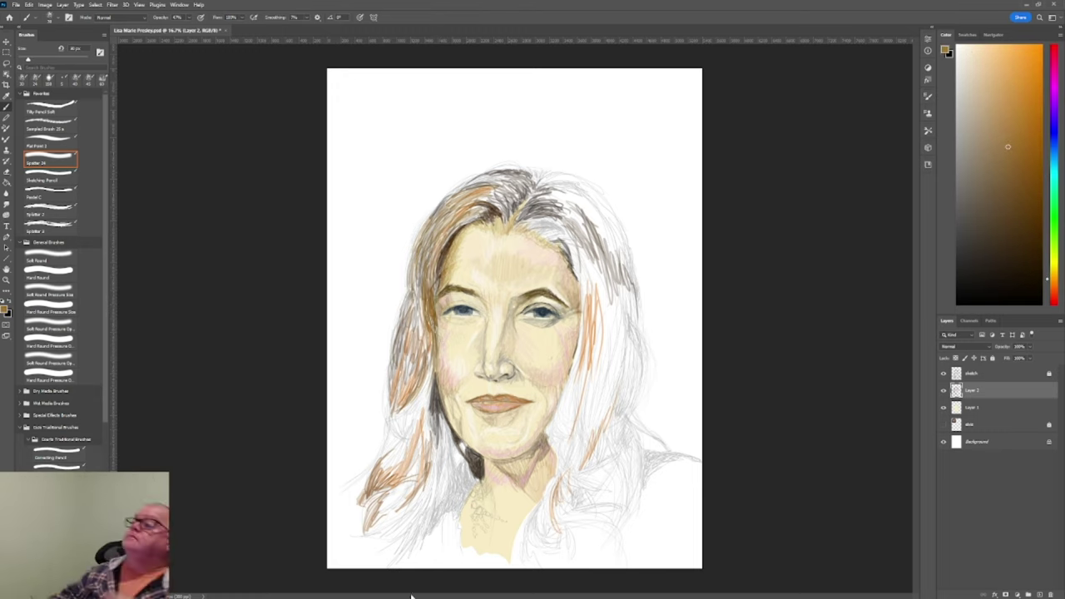
{"action": "left_click", "coordinate": [440, 306], "text": "alt"}
Step: Alternate Smudge and brush (R/B) to blend beige skin strokes, then sample pale yellow
{"action": "left_click", "coordinate": [10, 207]}
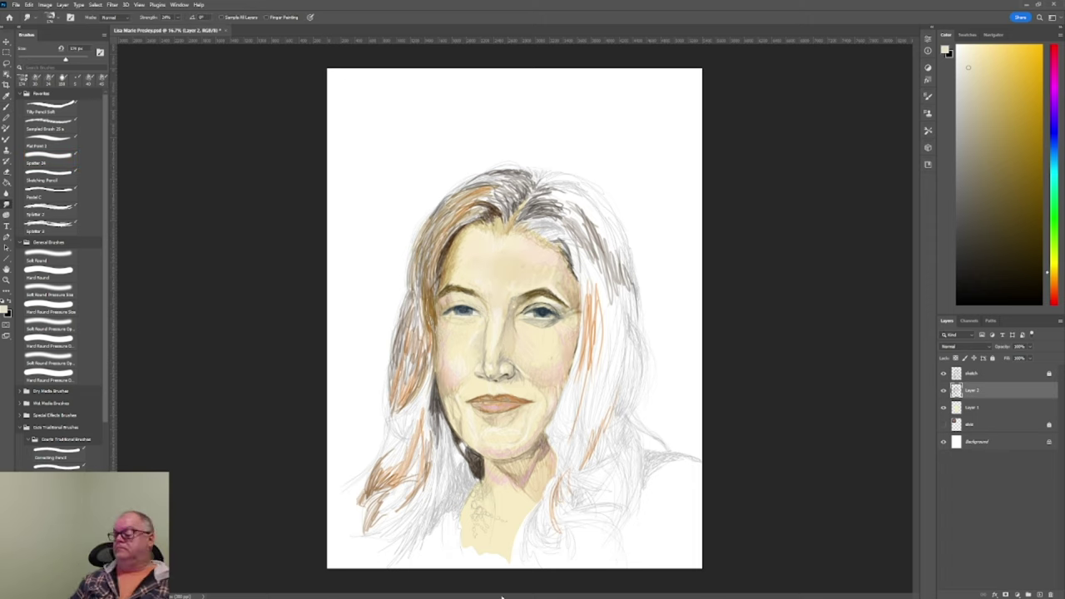
{"action": "key", "text": "b"}
{"action": "left_click", "coordinate": [669, 408], "text": "alt"}
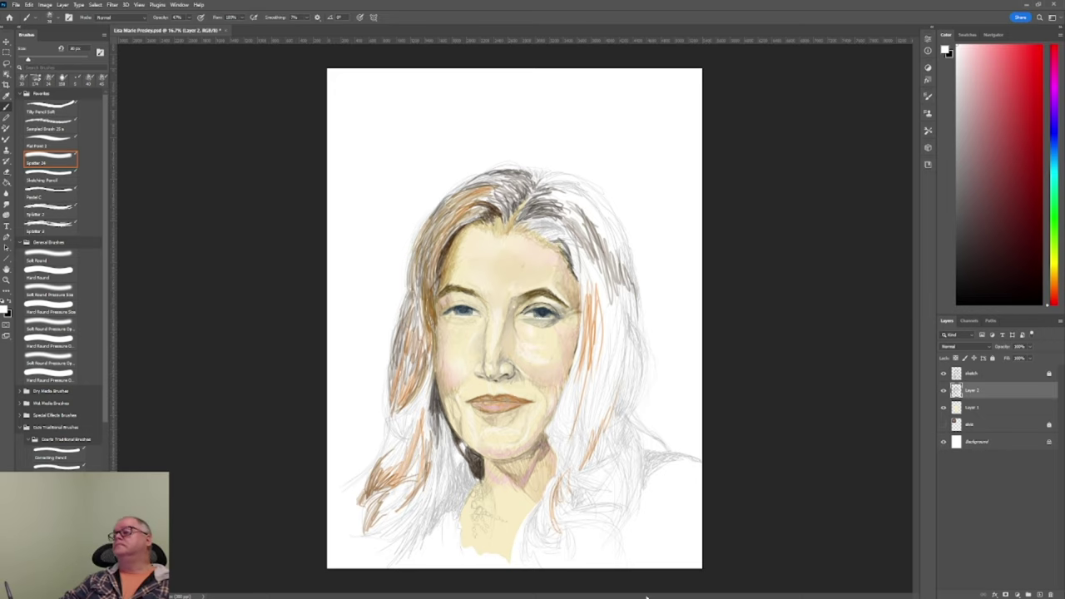
{"action": "left_click", "coordinate": [553, 354], "text": "alt"}
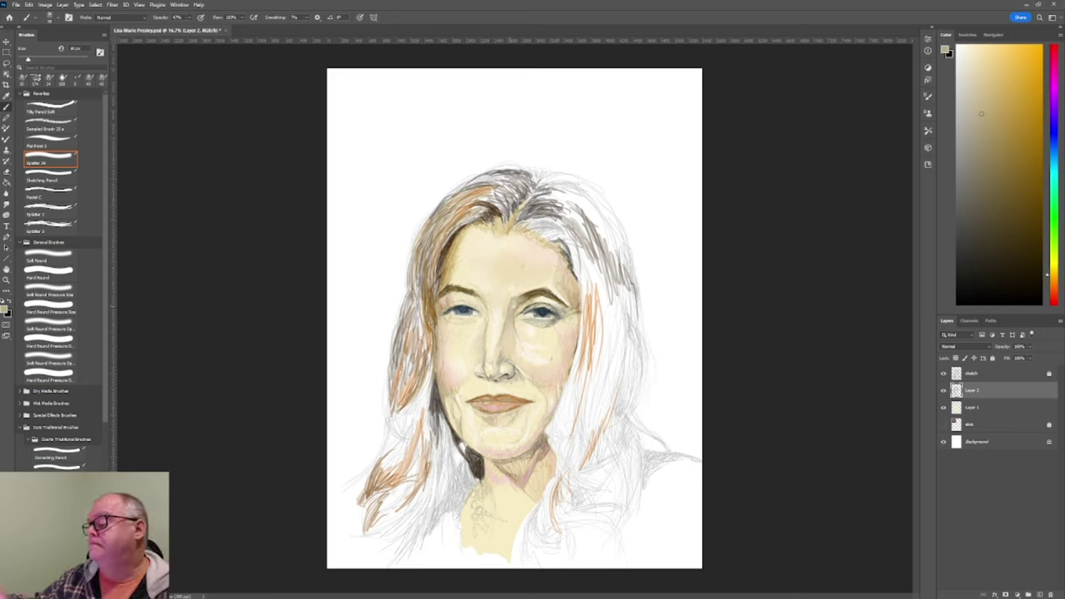
{"action": "key", "text": "r"}
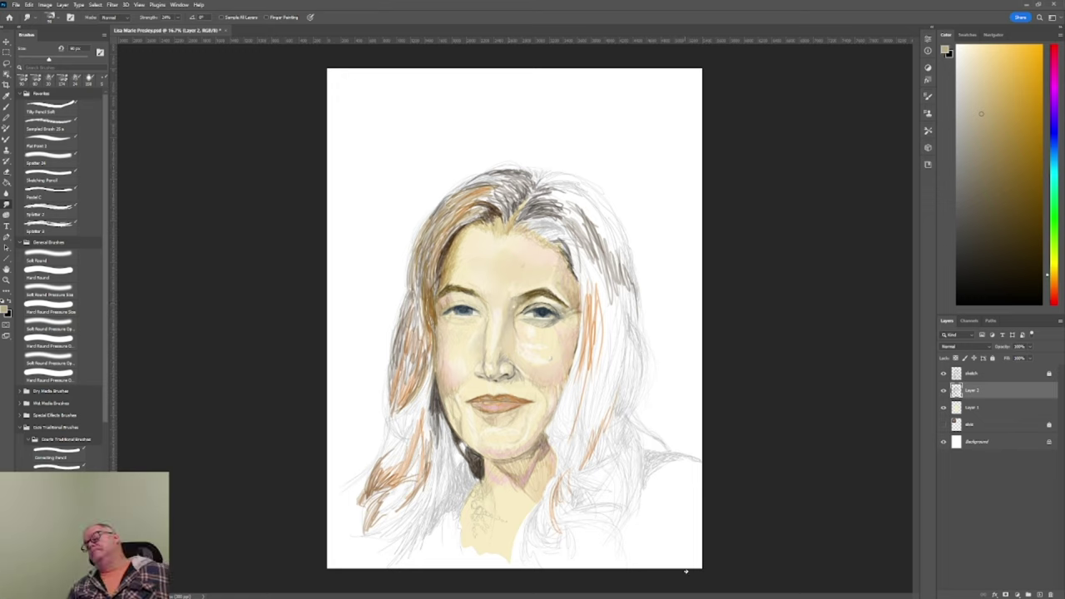
{"action": "key", "text": "b"}
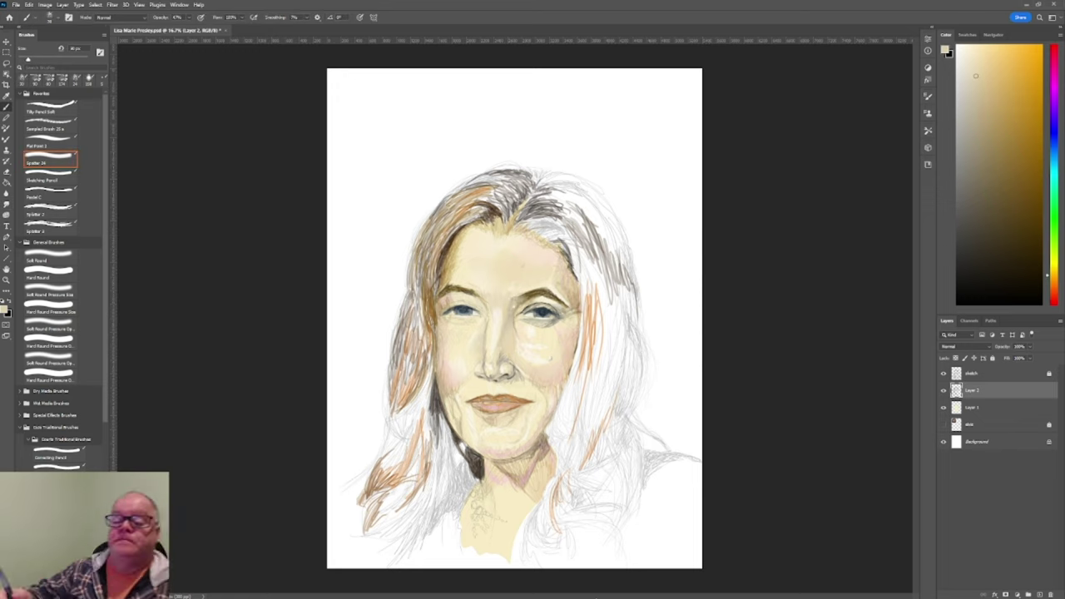
{"action": "key", "text": "r"}
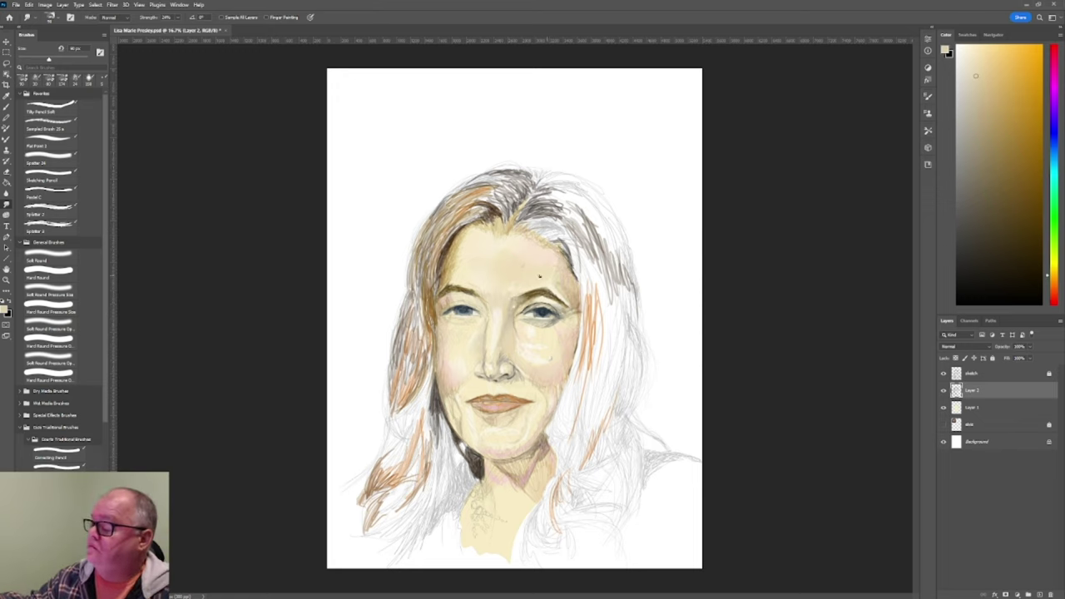
{"action": "key", "text": "b"}
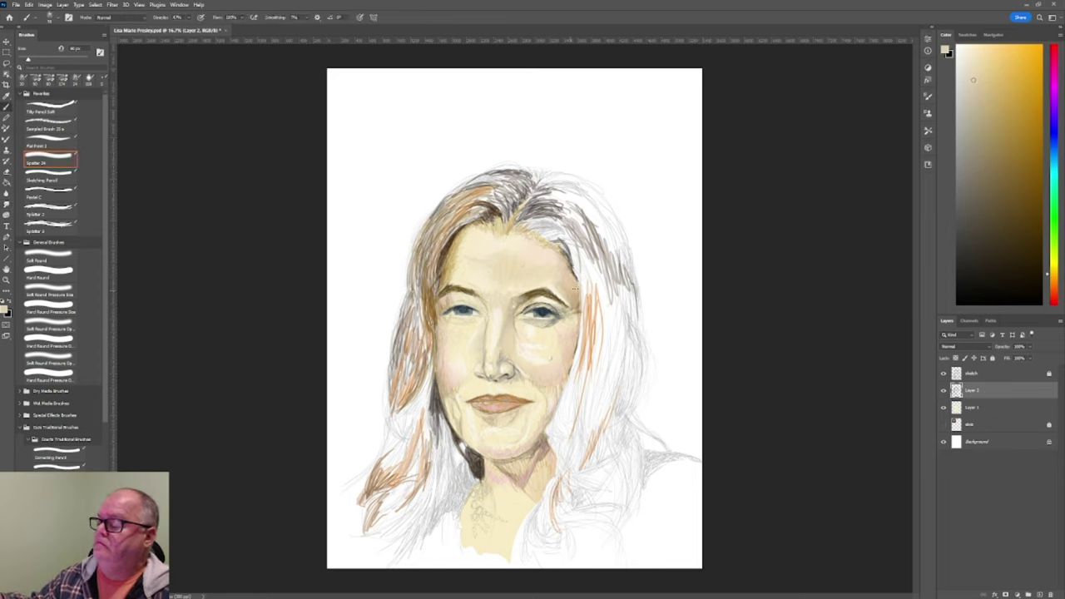
{"action": "key", "text": "r"}
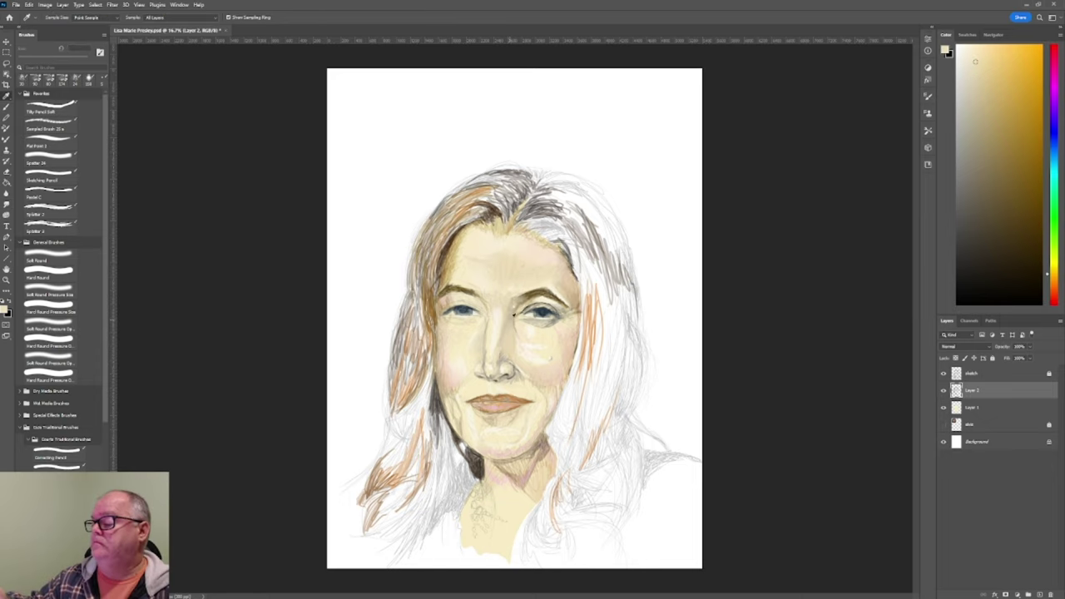
{"action": "key", "text": "i"}
{"action": "key", "text": "b"}
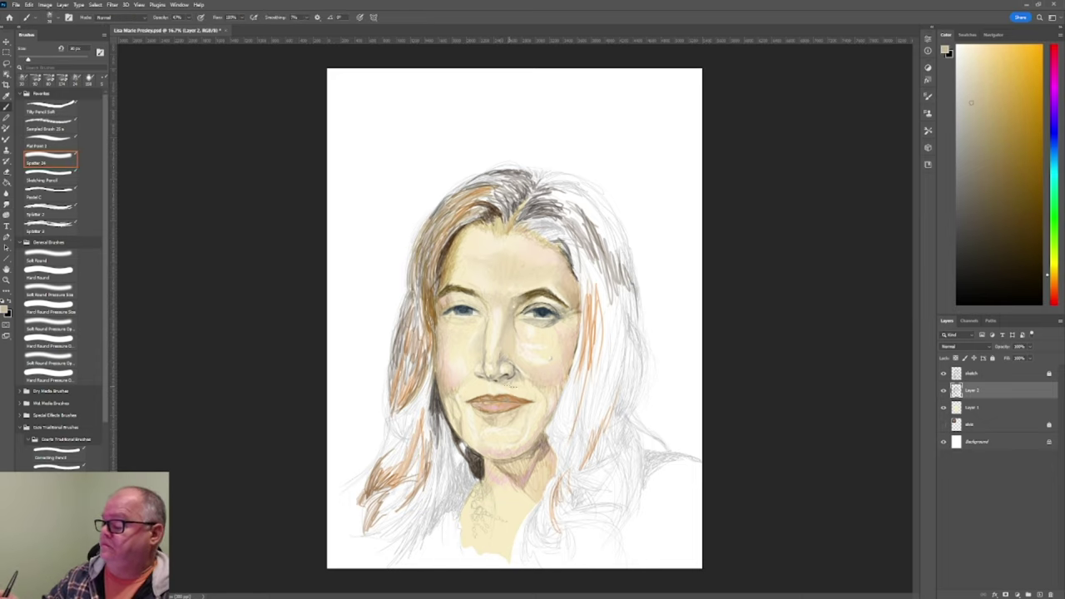
{"action": "key", "text": "i"}
{"action": "left_click", "coordinate": [469, 336]}
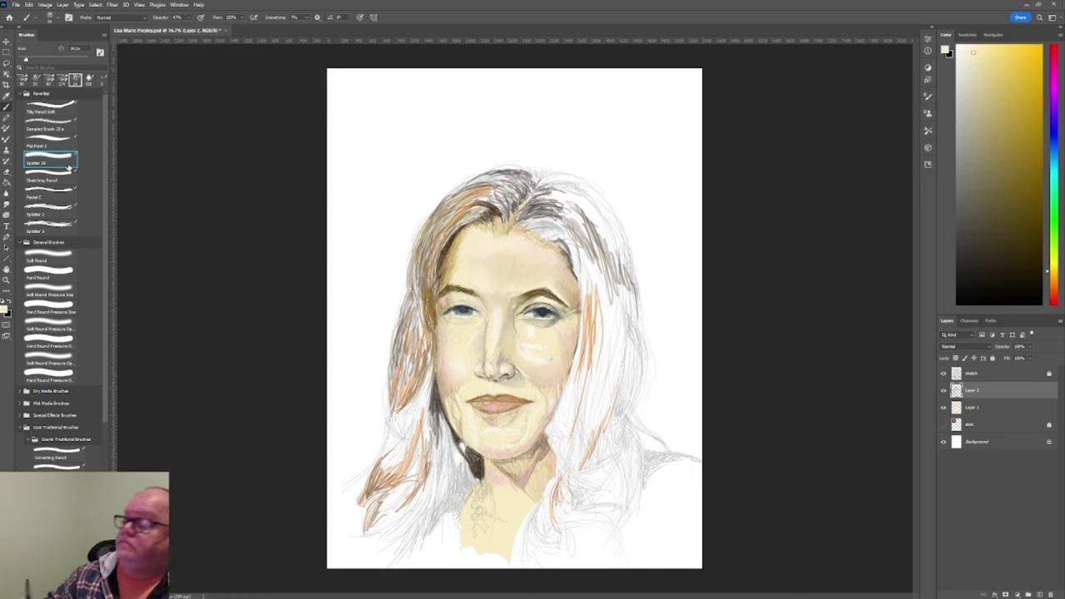
{"action": "key", "text": "b"}
Step: Add pale orange and darker tan touches to the face and smudge them smooth
{"action": "left_click", "coordinate": [471, 337], "text": "alt"}
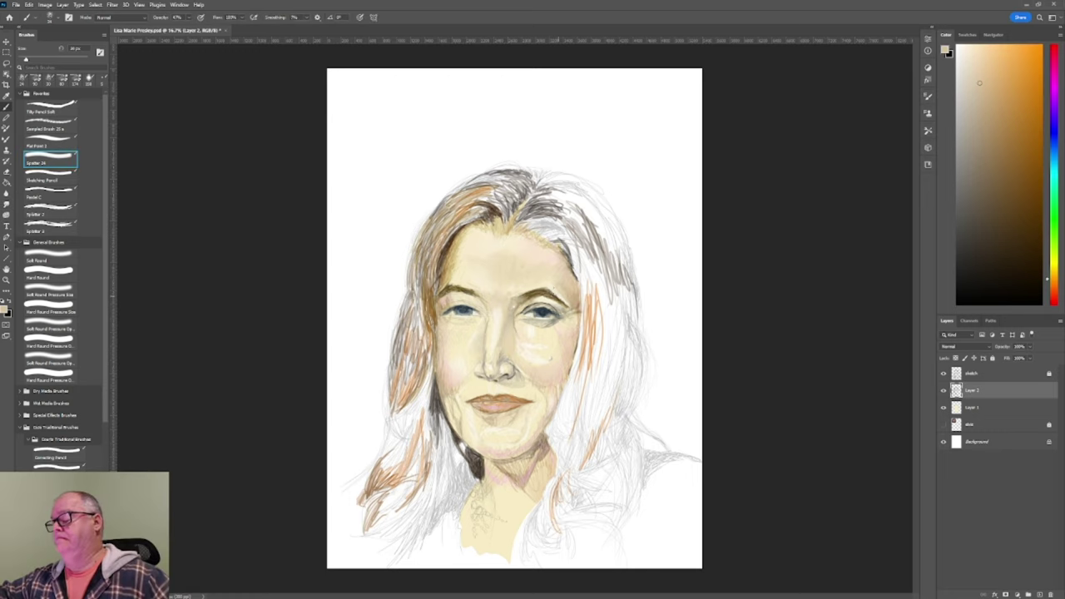
{"action": "left_click", "coordinate": [1000, 122]}
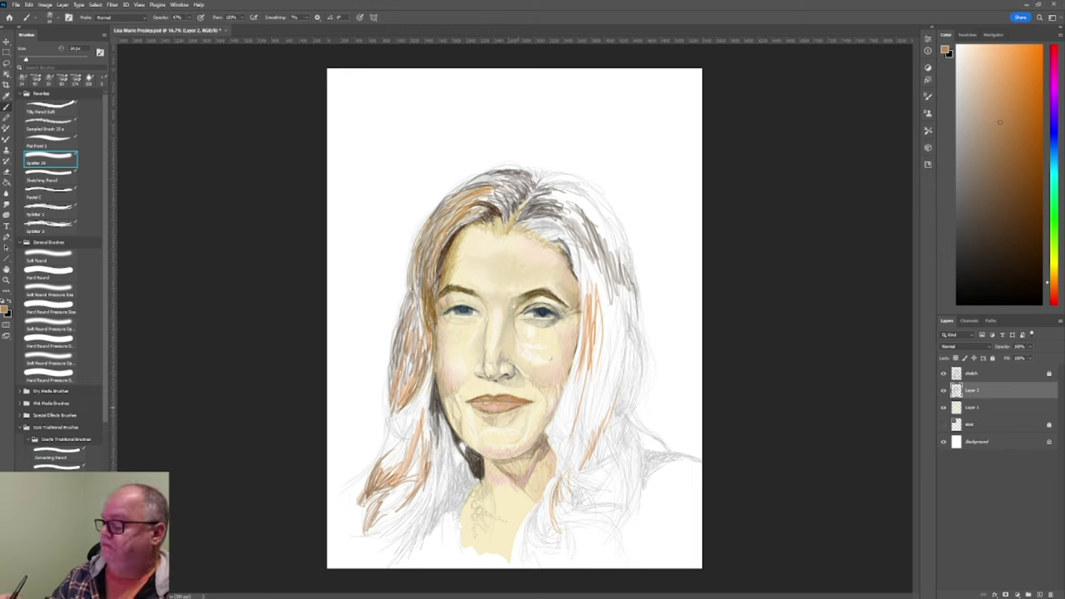
{"action": "left_click", "coordinate": [545, 359], "text": "alt"}
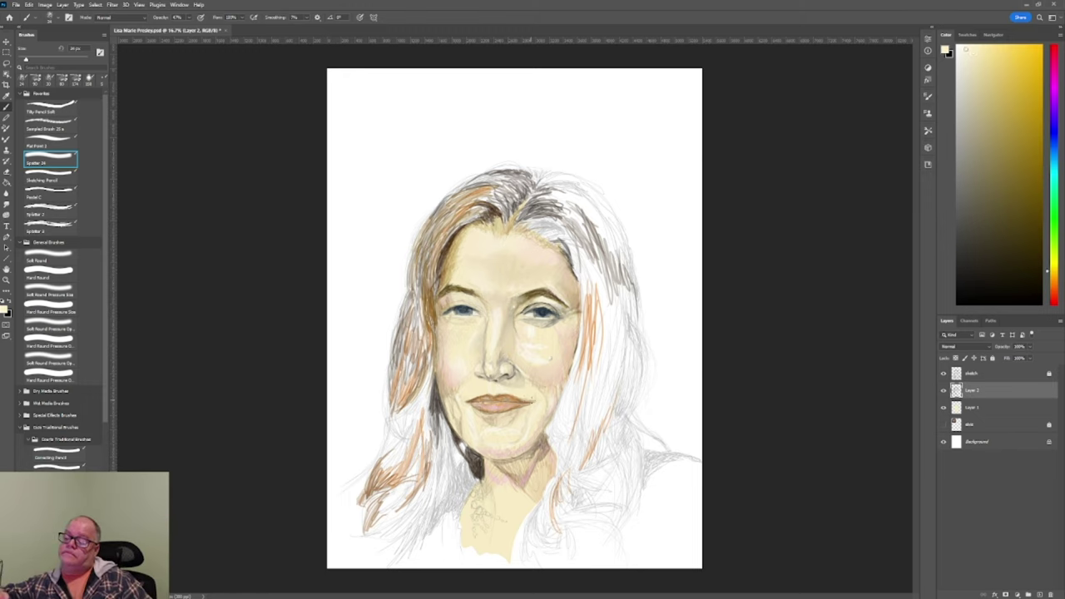
{"action": "left_click", "coordinate": [525, 395], "text": "alt"}
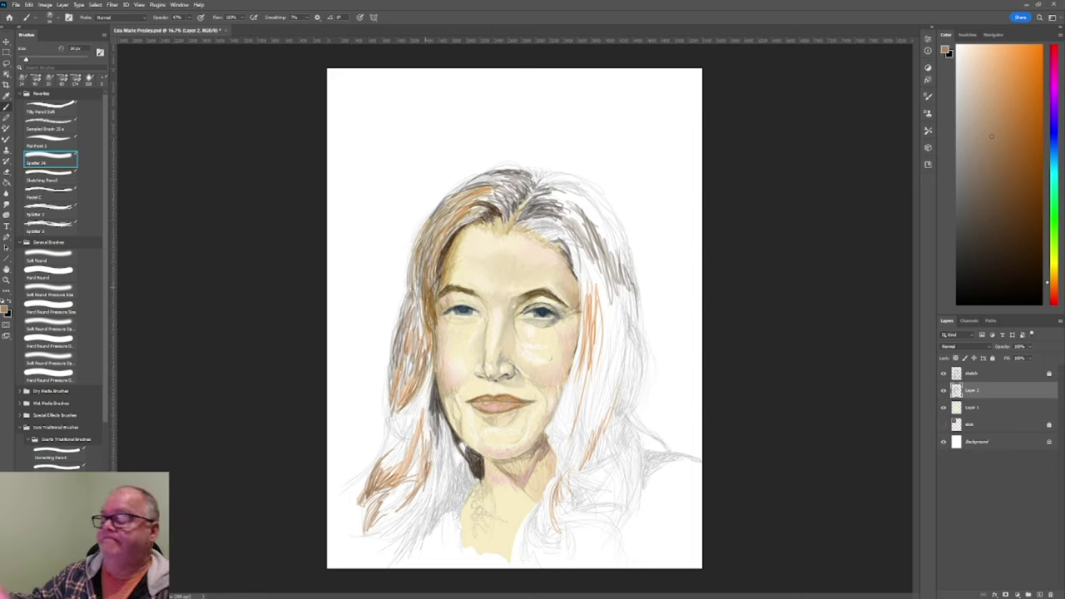
{"action": "key", "text": "r"}
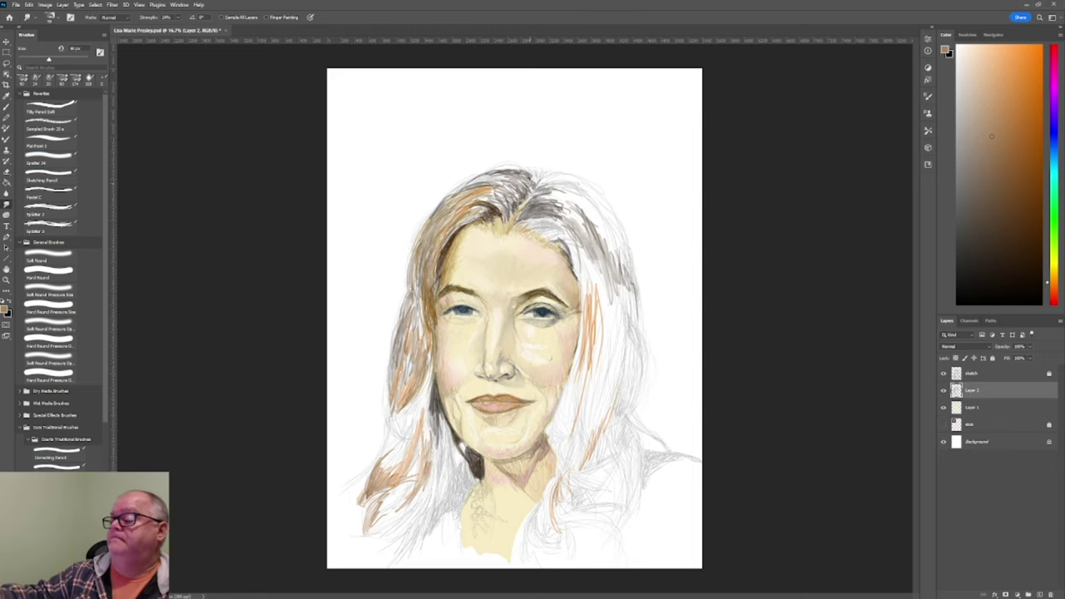
{"action": "key", "text": "b"}
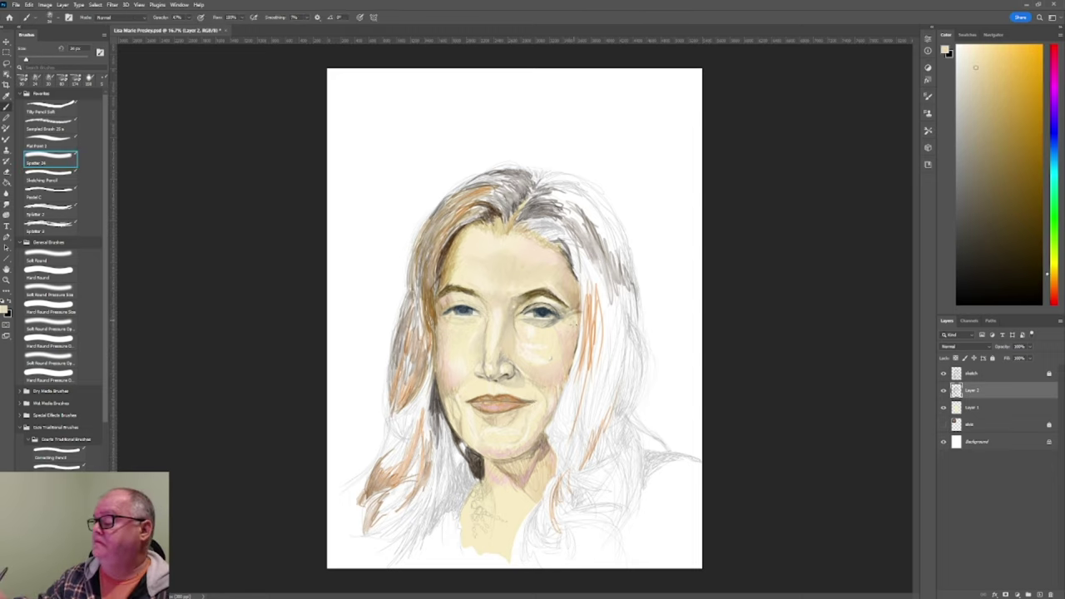
{"action": "key", "text": "r"}
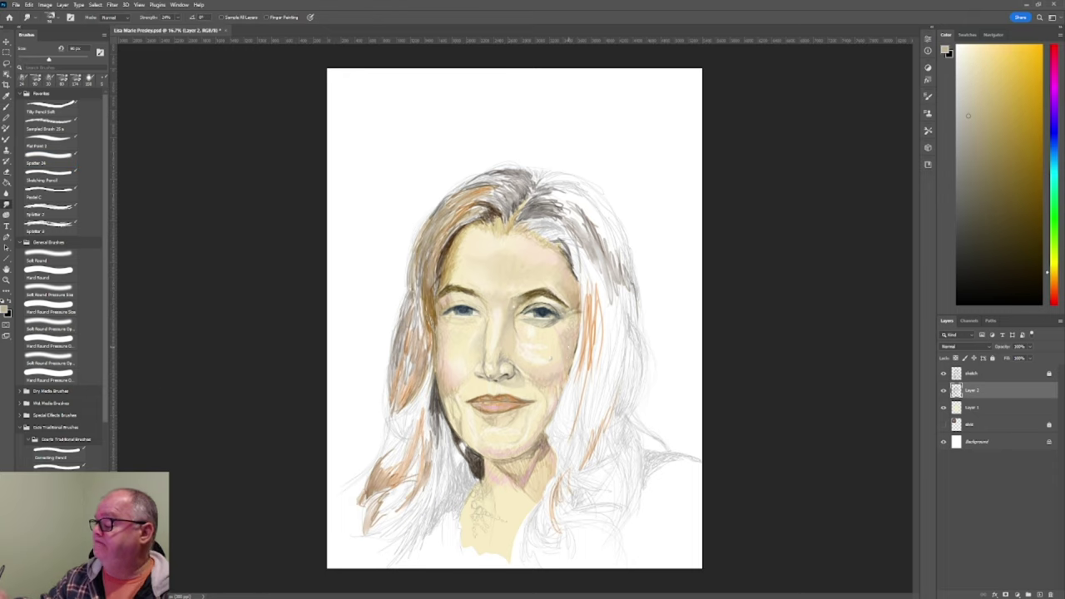
{"action": "key", "text": "b"}
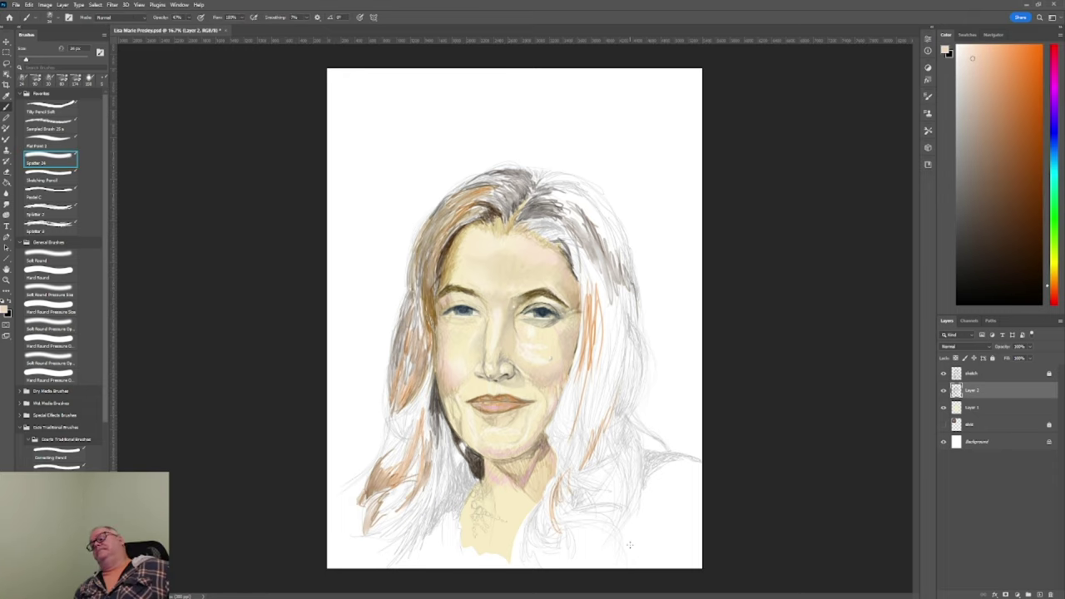
{"action": "left_click", "coordinate": [547, 339], "text": "alt"}
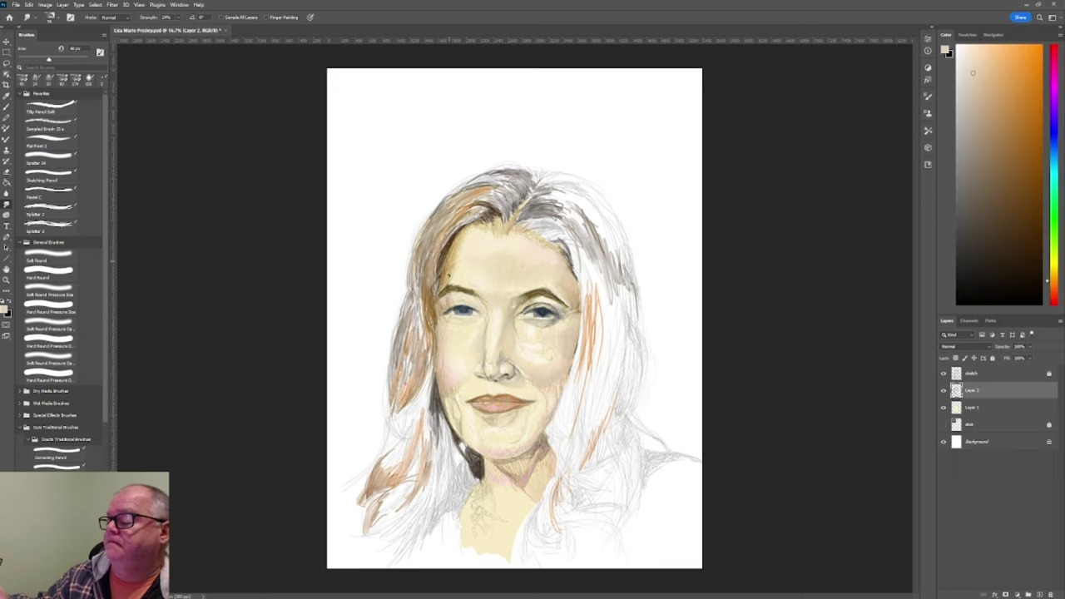
Step: Blend forehead yellow and darker orange cheek tones into the surrounding skin
{"action": "left_click", "coordinate": [470, 244], "text": "alt"}
{"action": "left_click", "coordinate": [475, 283], "text": "alt"}
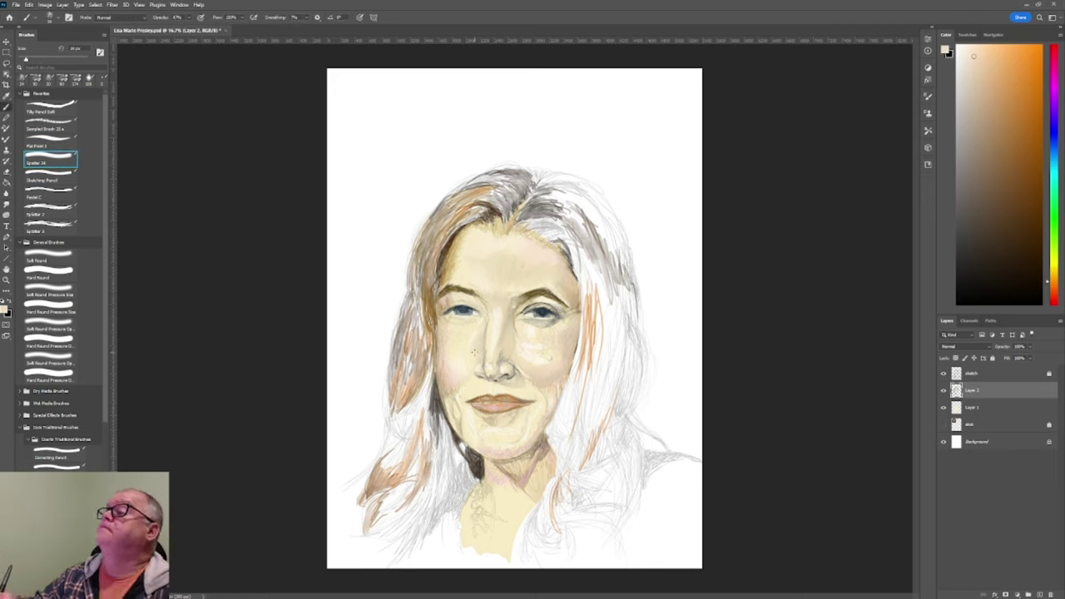
{"action": "left_click", "coordinate": [483, 328], "text": "alt"}
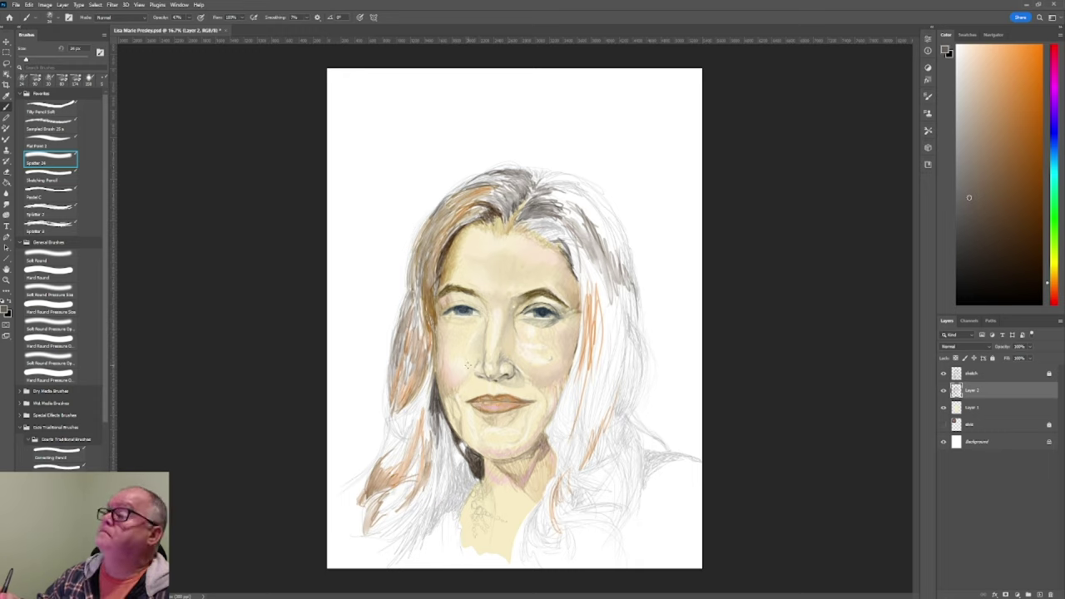
{"action": "key", "text": "r"}
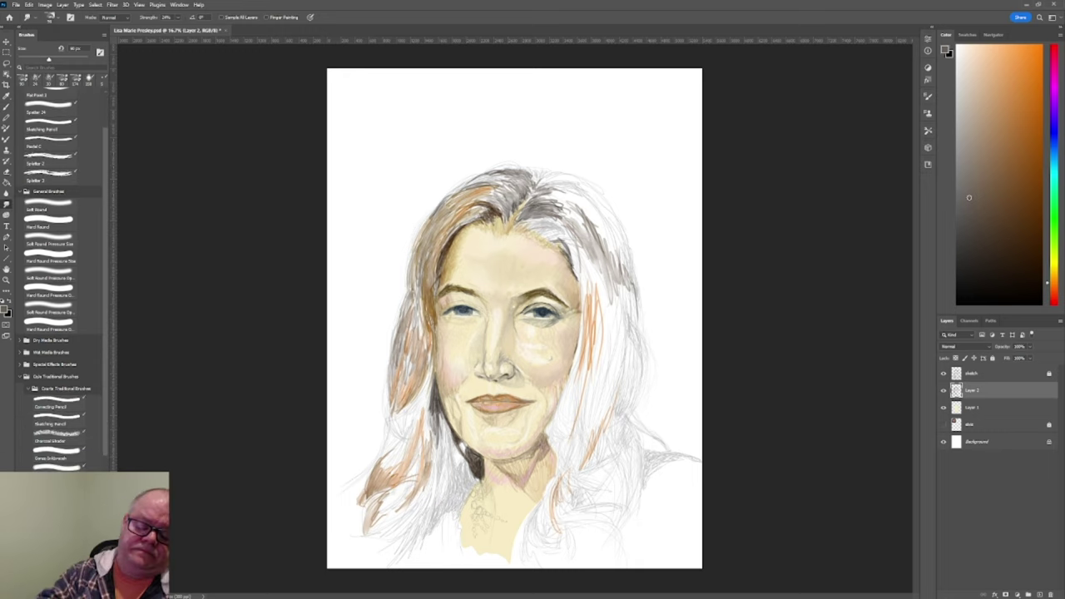
{"action": "key", "text": "b"}
{"action": "left_click", "coordinate": [436, 341], "text": "alt"}
{"action": "left_click", "coordinate": [488, 272], "text": "alt"}
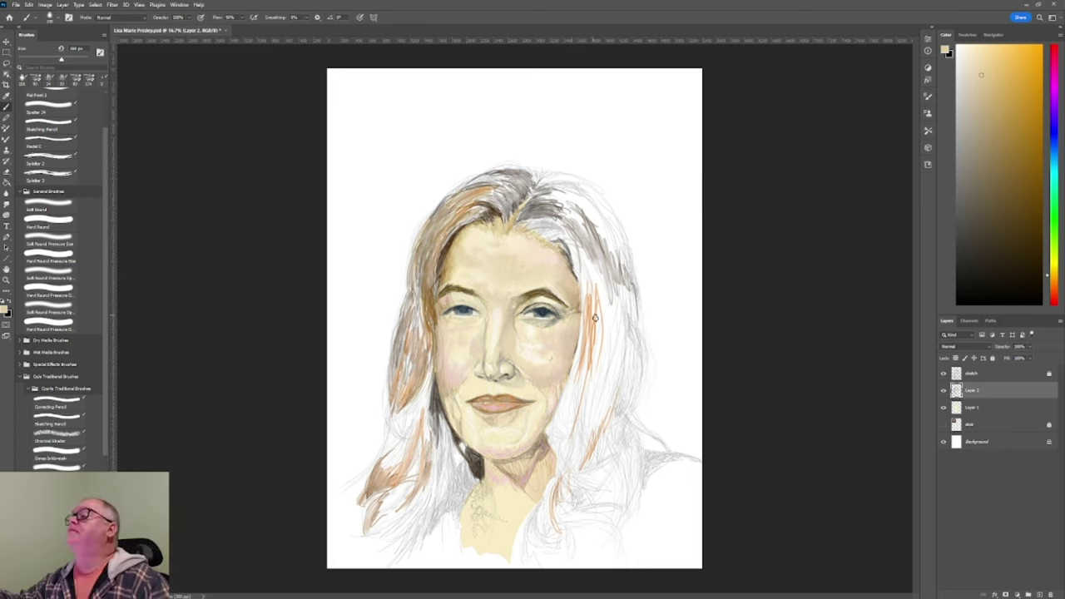
Step: Blend sampled yellow and orange-brown skin tones, deepening warm ochre shadow along the left jaw and chin
{"action": "left_click", "coordinate": [560, 373], "text": "alt"}
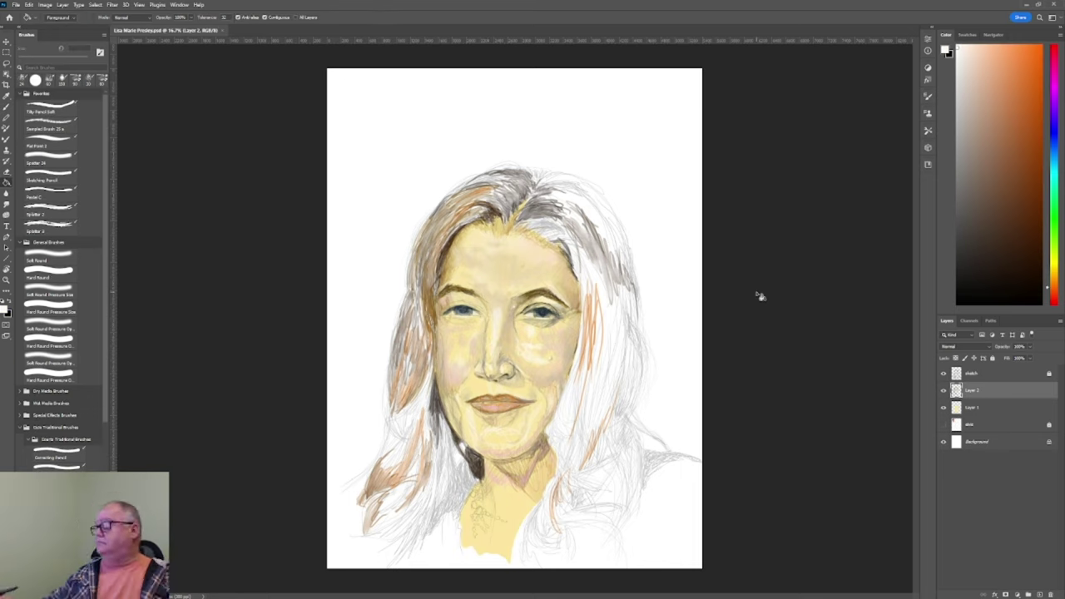
{"action": "left_click", "coordinate": [574, 343], "text": "alt"}
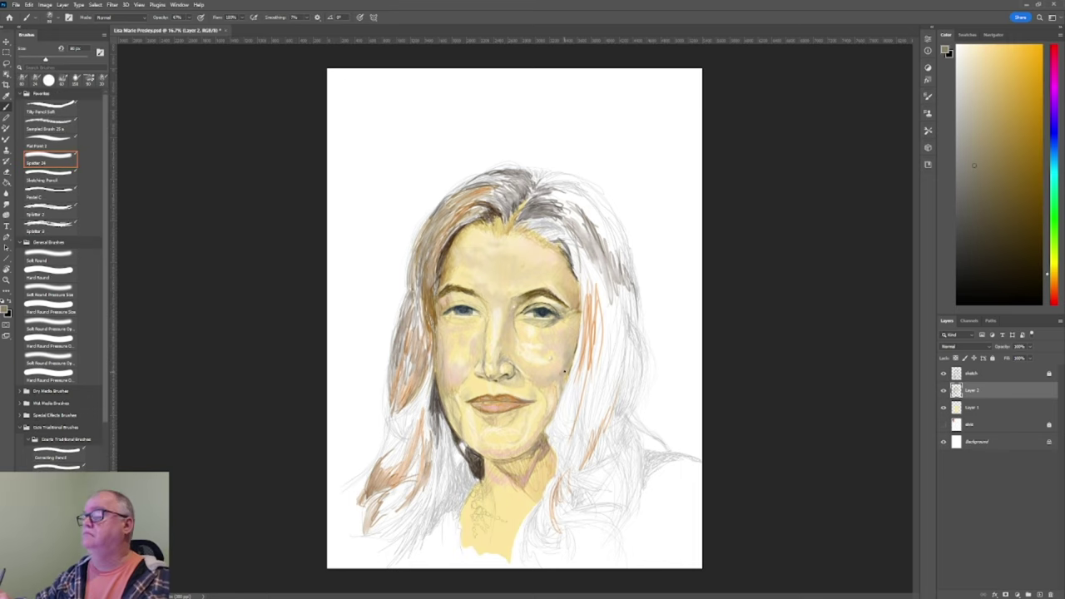
{"action": "key", "text": "r"}
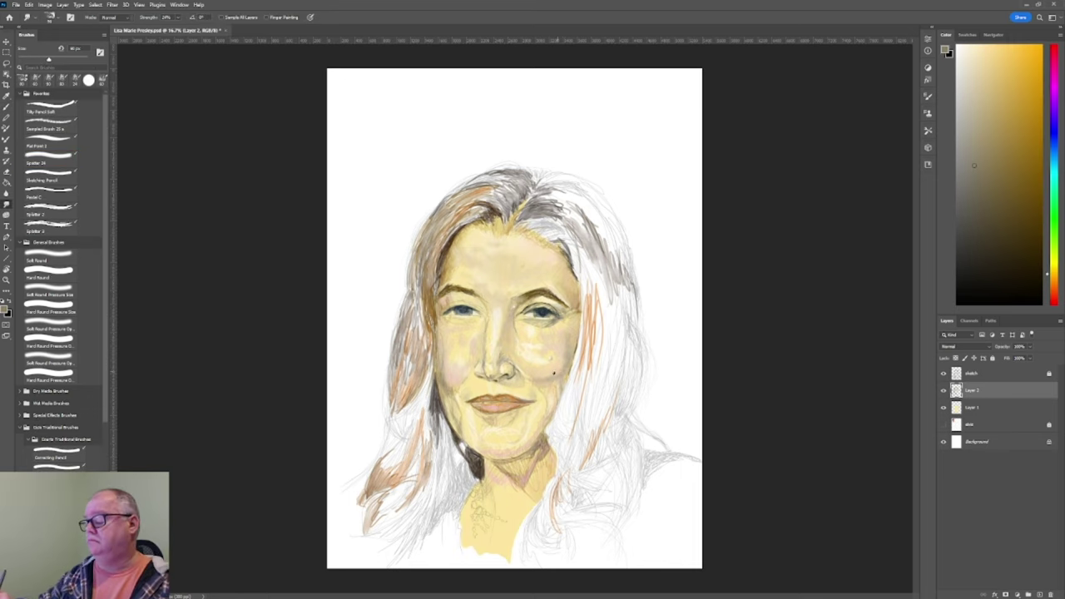
{"action": "key", "text": "b"}
{"action": "left_click", "coordinate": [582, 330], "text": "alt"}
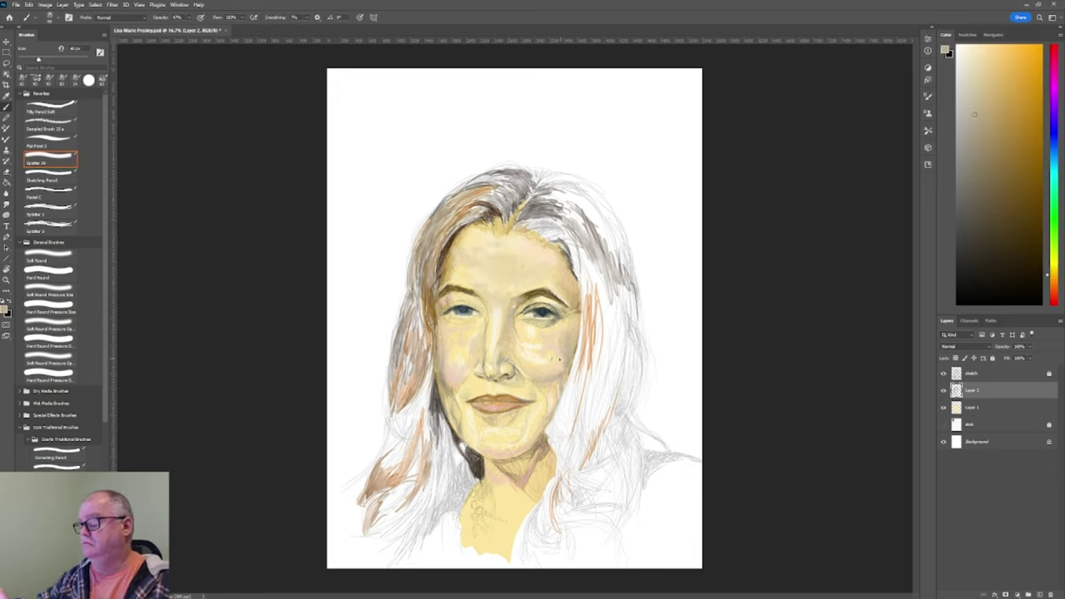
{"action": "left_click", "coordinate": [548, 416], "text": "alt"}
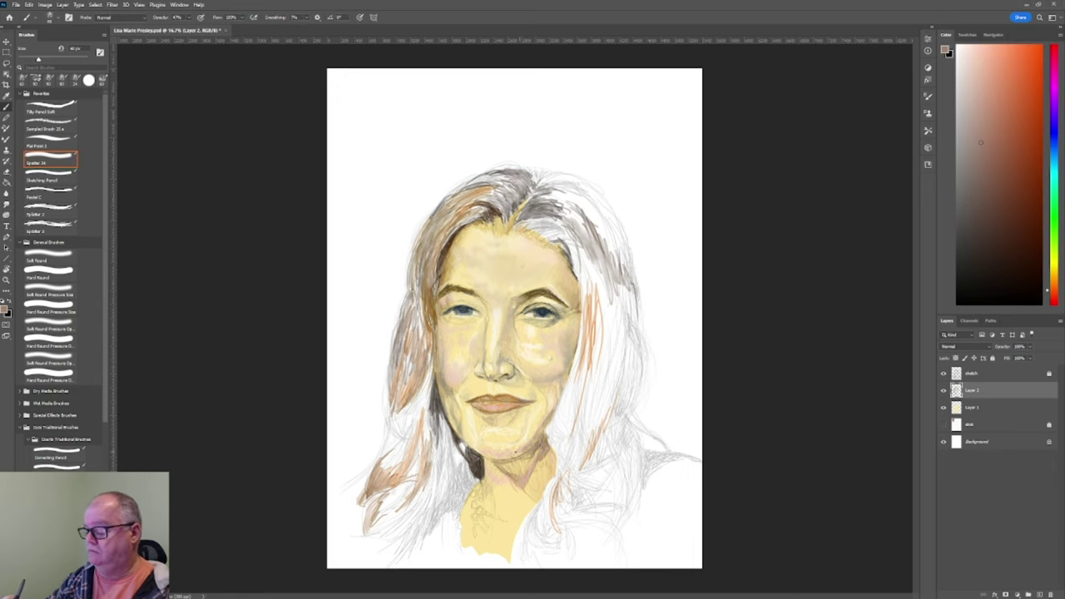
{"action": "key", "text": "r"}
{"action": "key", "text": "b"}
{"action": "left_click", "coordinate": [478, 386], "text": "alt"}
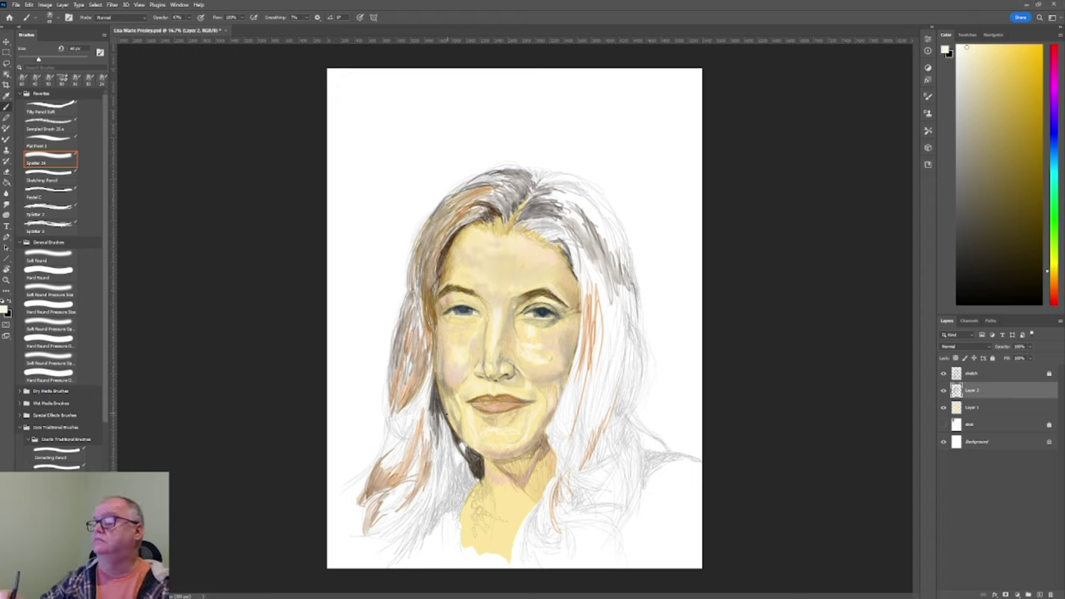
{"action": "left_click", "coordinate": [471, 298], "text": "alt"}
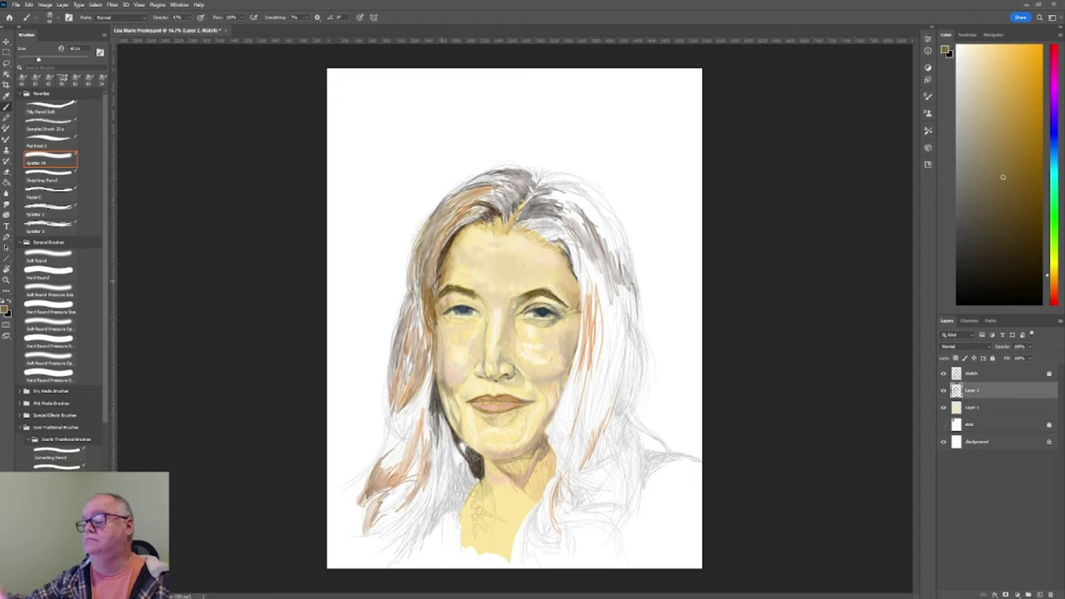
{"action": "key", "text": "period"}
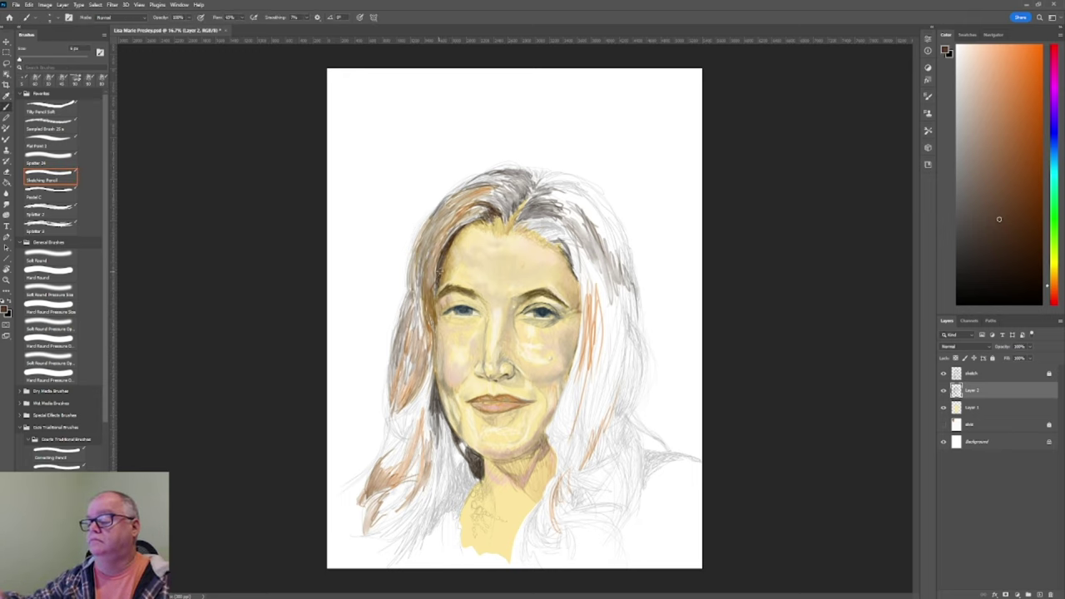
Step: Paint dark brown Sketching Pencil streaks down the left hair and the strand beside the neck
{"action": "left_click_drag", "start_coordinate": [420, 271], "coordinate": [430, 308]}
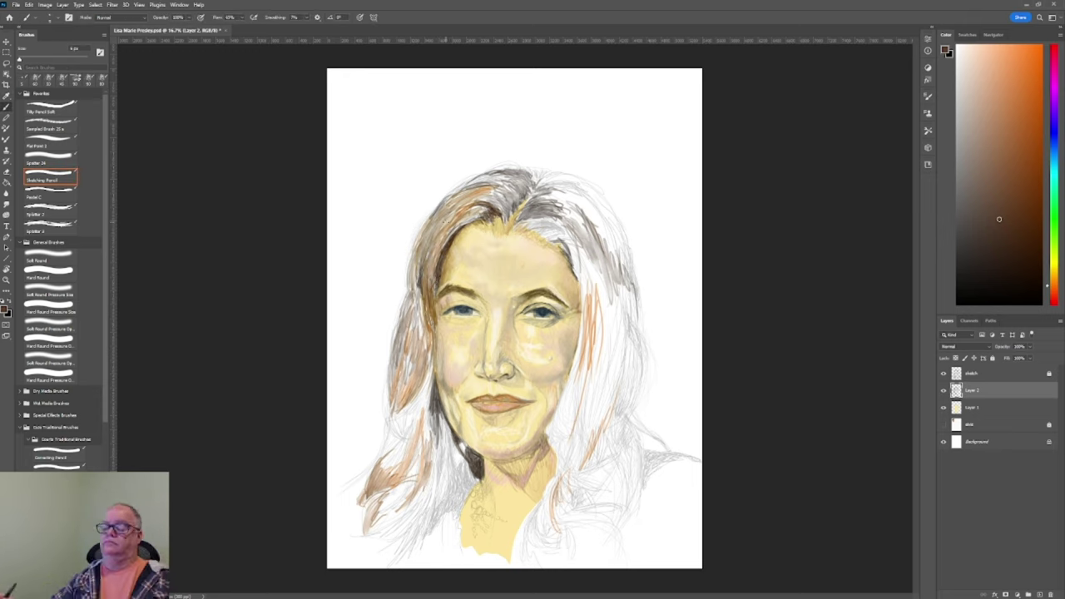
{"action": "left_click_drag", "start_coordinate": [441, 208], "coordinate": [416, 278]}
{"action": "left_click_drag", "start_coordinate": [404, 327], "coordinate": [393, 384]}
{"action": "left_click_drag", "start_coordinate": [419, 332], "coordinate": [413, 389]}
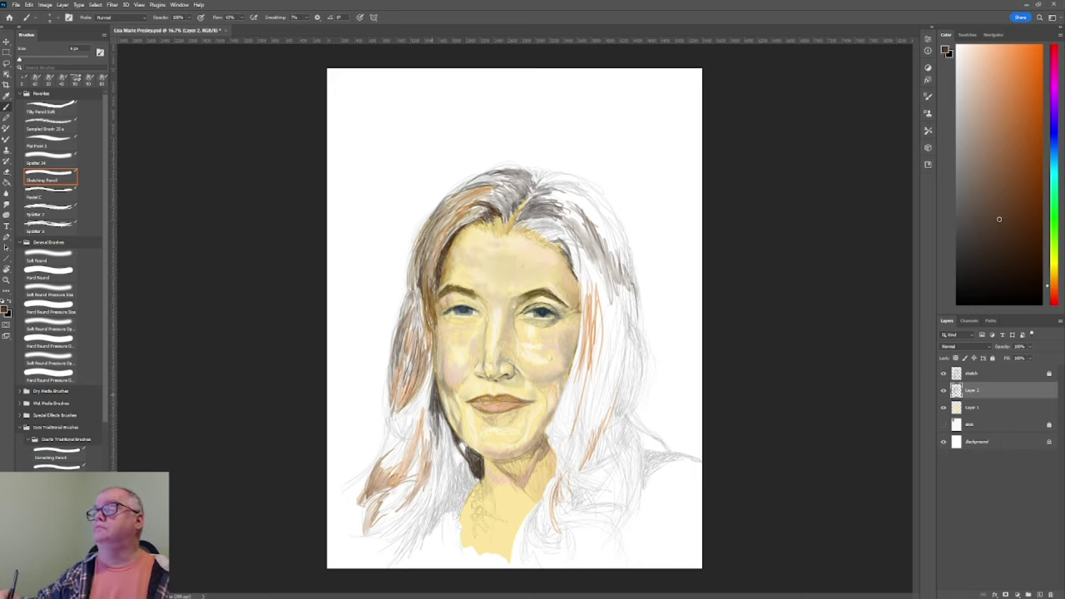
{"action": "mouse_move", "coordinate": [442, 436]}
{"action": "left_mouse_down"}
{"action": "mouse_move", "coordinate": [440, 487]}
{"action": "mouse_move", "coordinate": [441, 469]}
{"action": "left_mouse_up"}
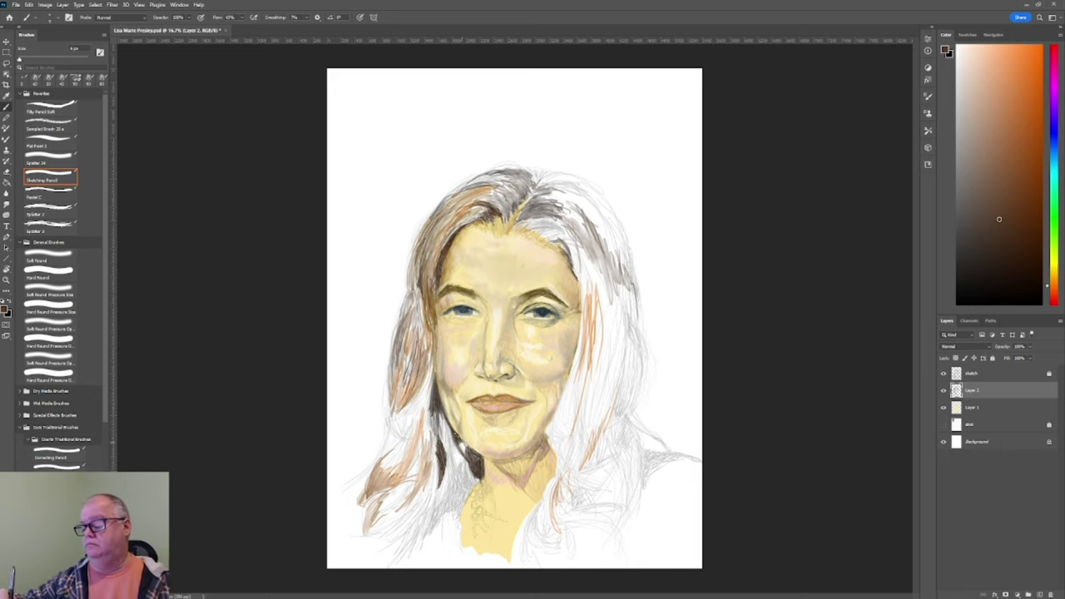
{"action": "left_click", "coordinate": [630, 466], "text": "alt"}
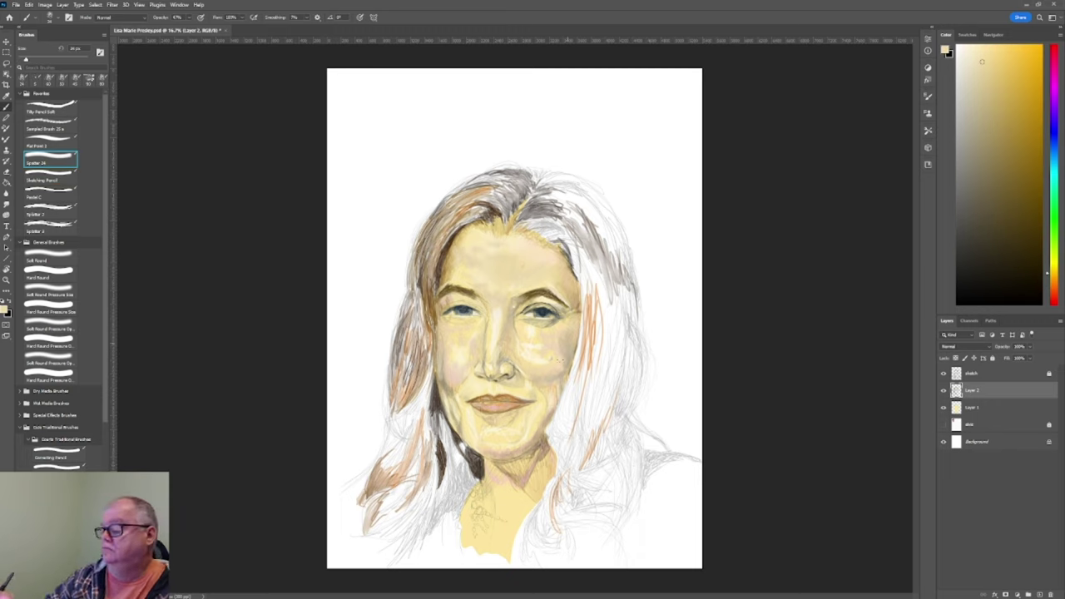
{"action": "left_click", "coordinate": [559, 359], "text": "alt"}
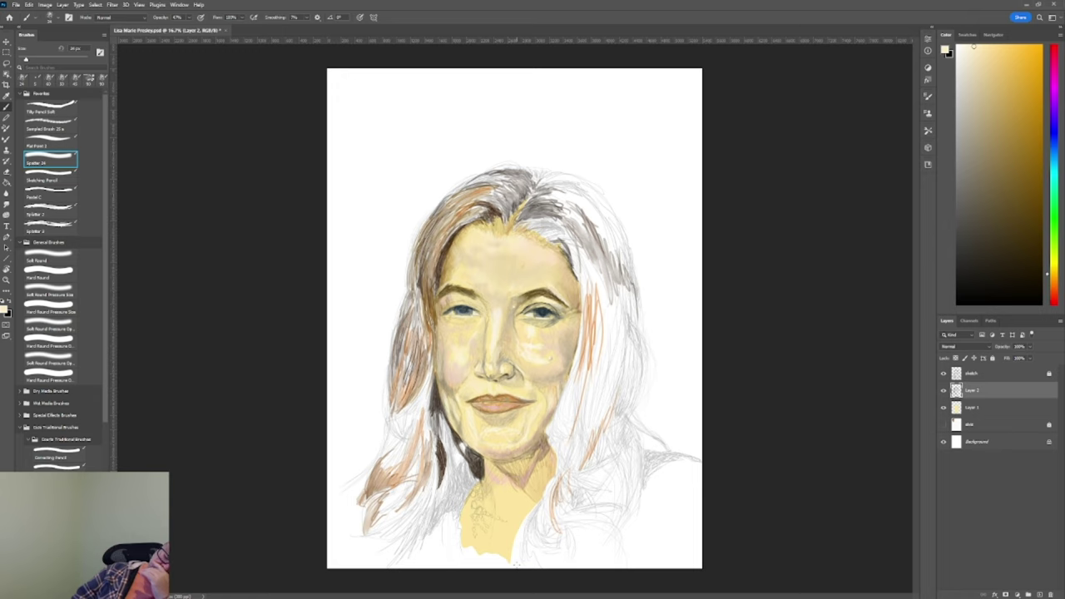
Step: Smudge and brush soft cream and tan touches into the cheeks, then select the sketch layer
{"action": "left_click", "coordinate": [521, 466], "text": "alt"}
{"action": "key", "text": "r"}
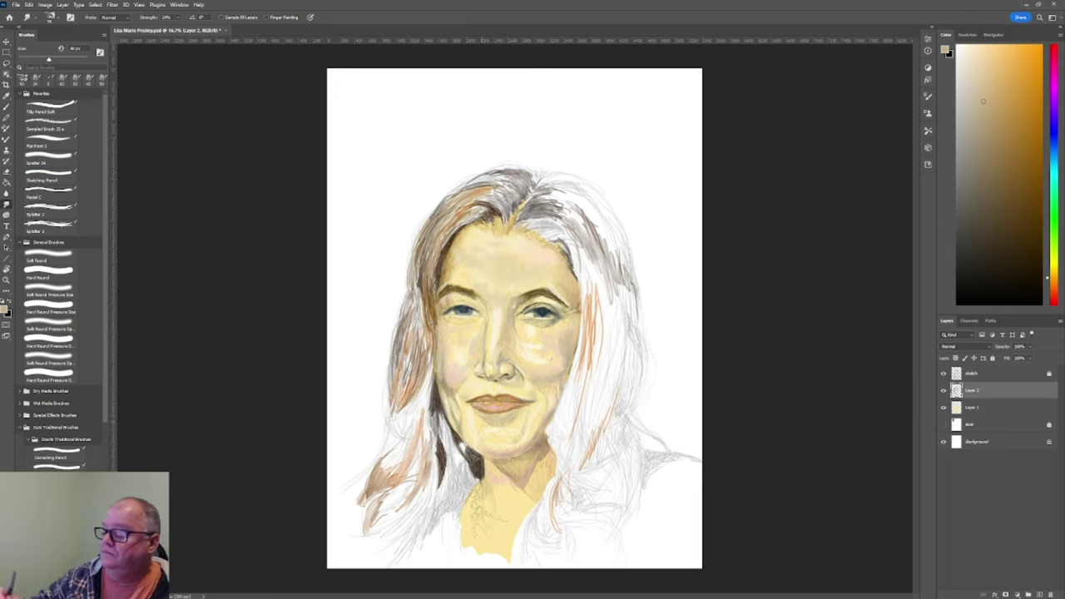
{"action": "key", "text": "b"}
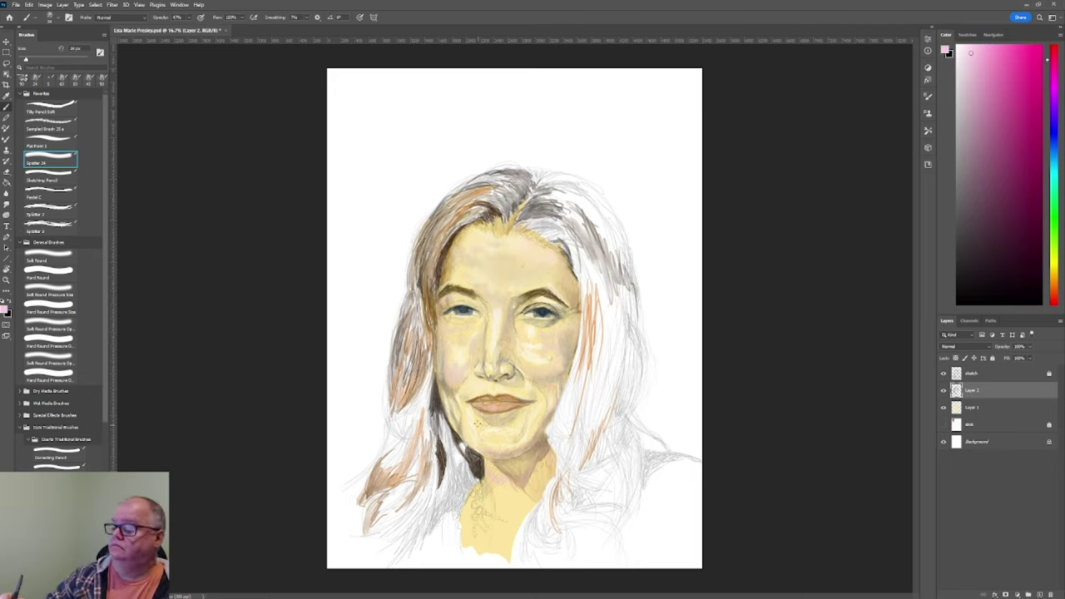
{"action": "left_click", "coordinate": [1053, 269]}
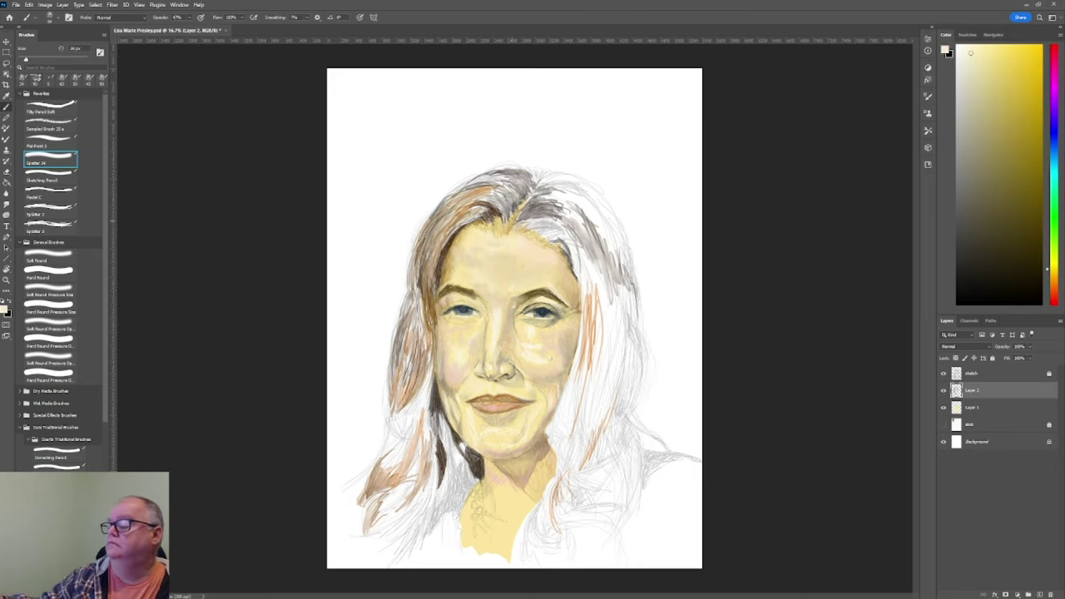
{"action": "left_click", "coordinate": [503, 240], "text": "alt"}
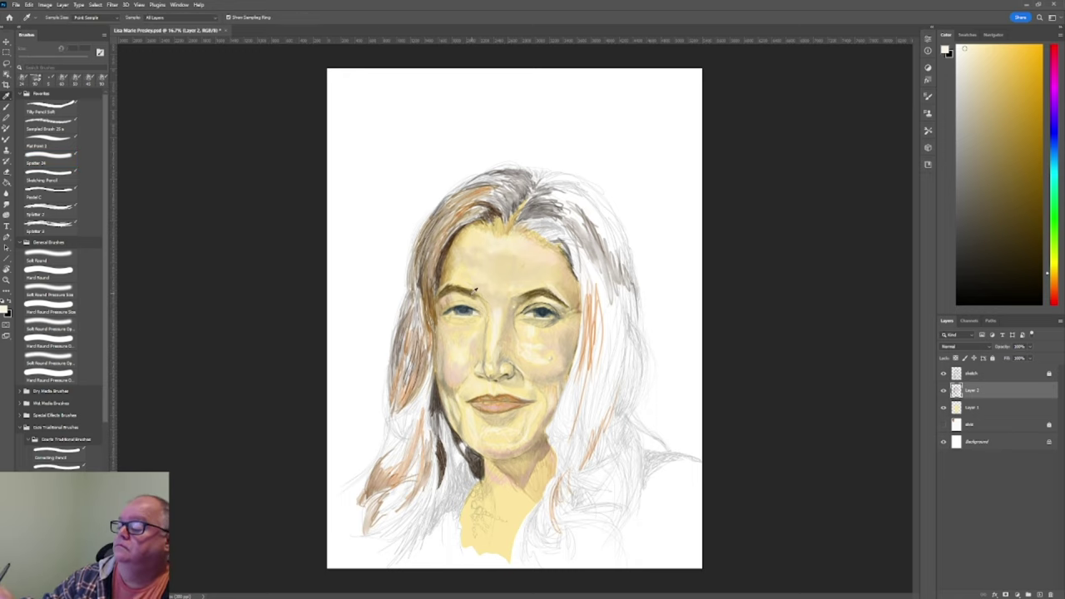
{"action": "left_click", "coordinate": [550, 438], "text": "alt"}
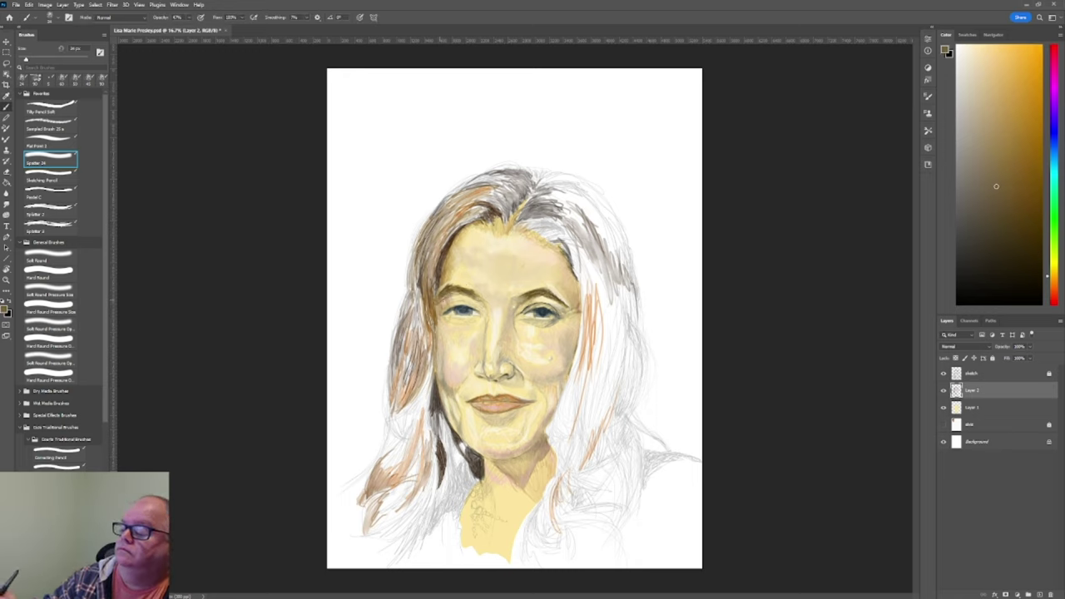
{"action": "left_click", "coordinate": [444, 291], "text": "alt"}
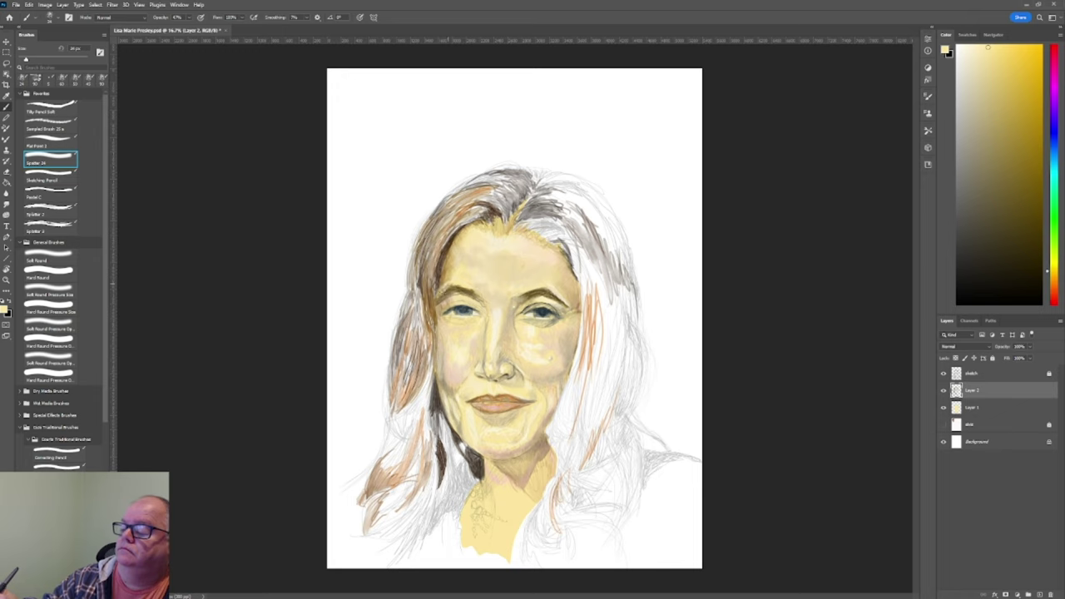
{"action": "left_click", "coordinate": [426, 391], "text": "alt"}
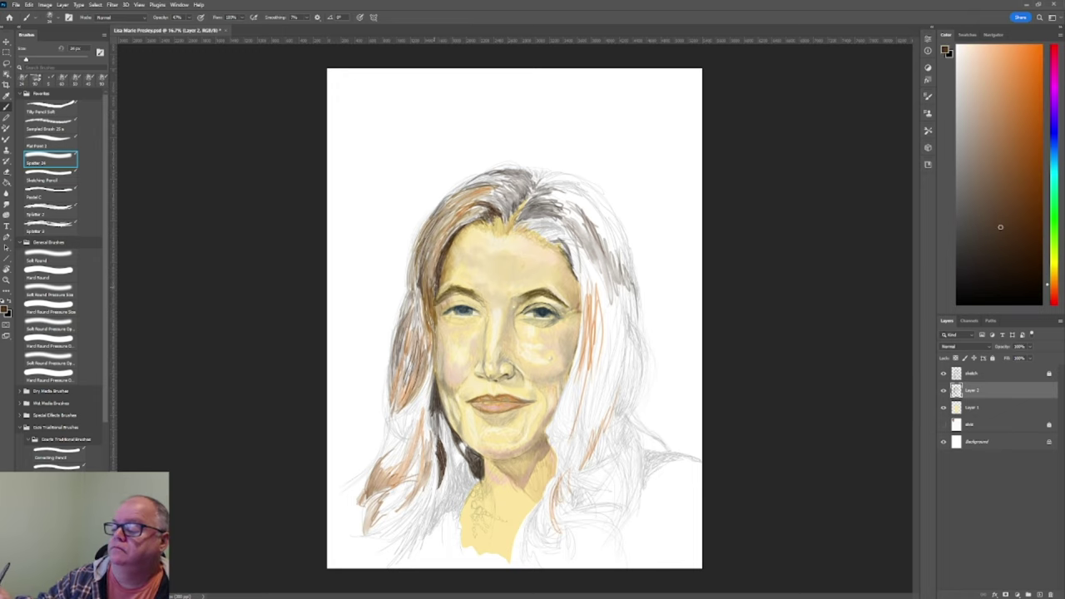
{"action": "left_click", "coordinate": [497, 313], "text": "alt"}
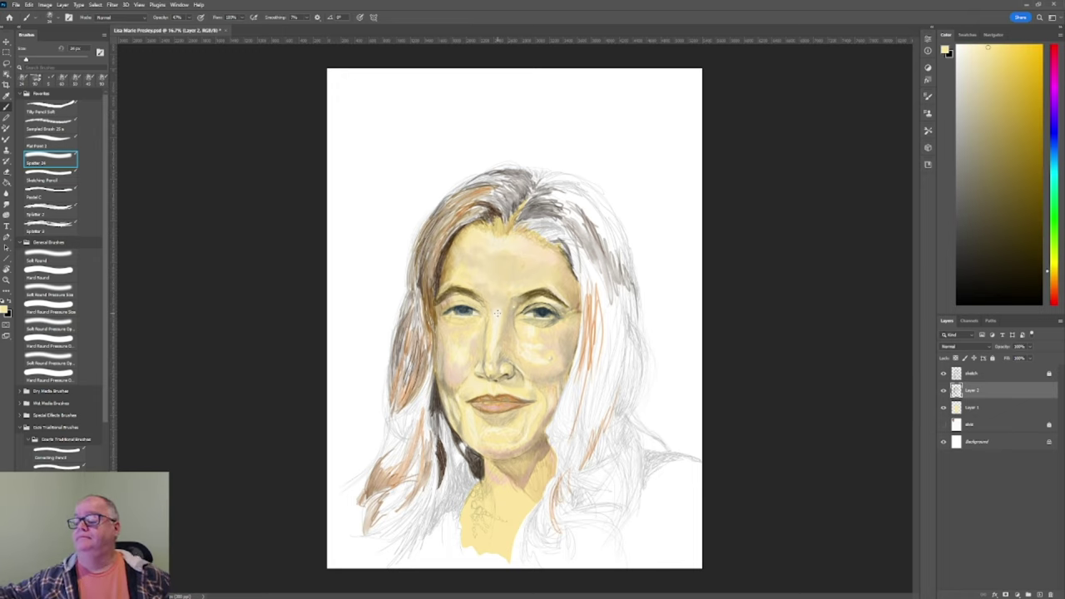
{"action": "left_click", "coordinate": [441, 290], "text": "alt"}
{"action": "key", "text": "alt+bracketright"}
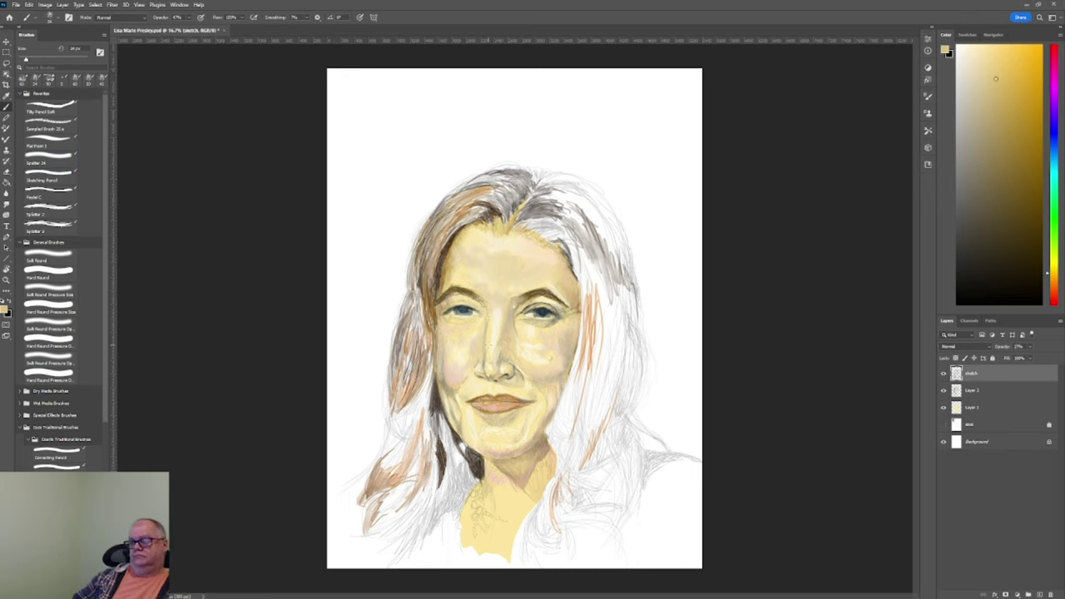
Step: Paint a bright orange strand into the lower right hair with Spatter 24 at 100% opacity
{"action": "left_click", "coordinate": [50, 157]}
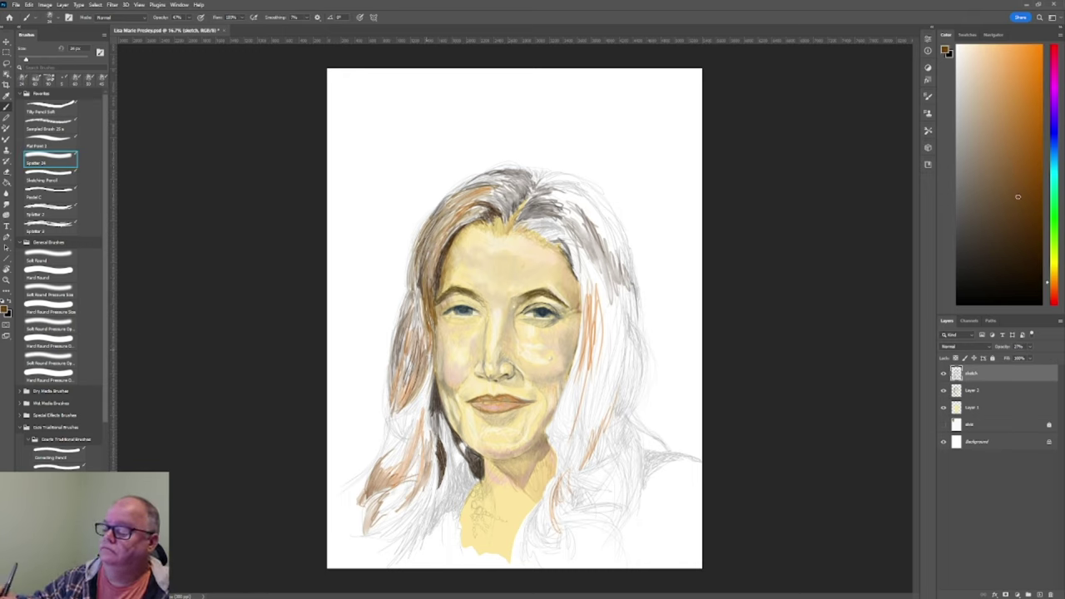
{"action": "key", "text": "0"}
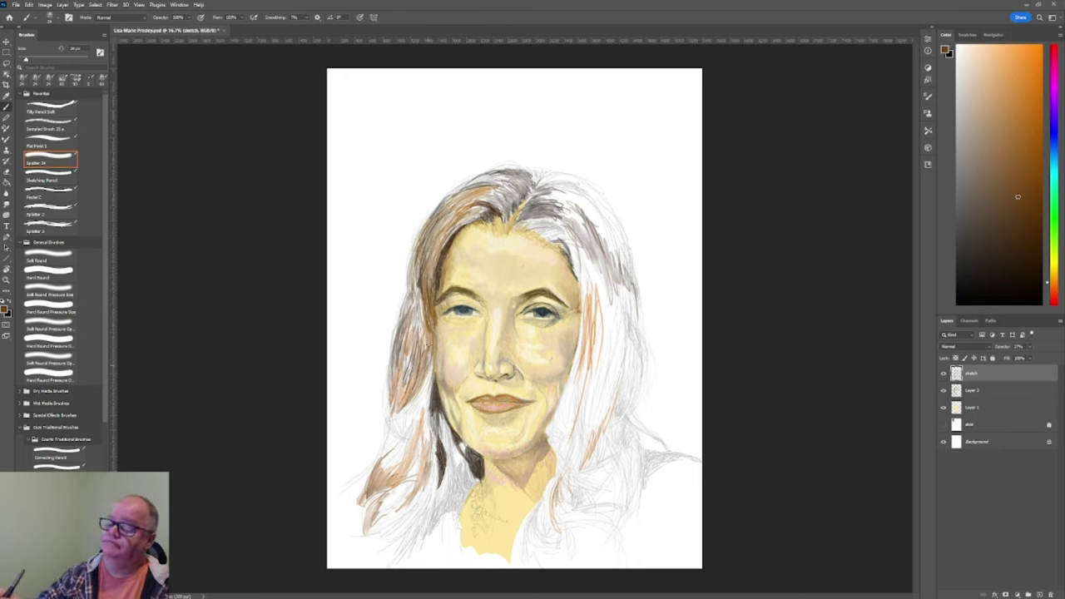
{"action": "left_click", "coordinate": [430, 332], "text": "alt"}
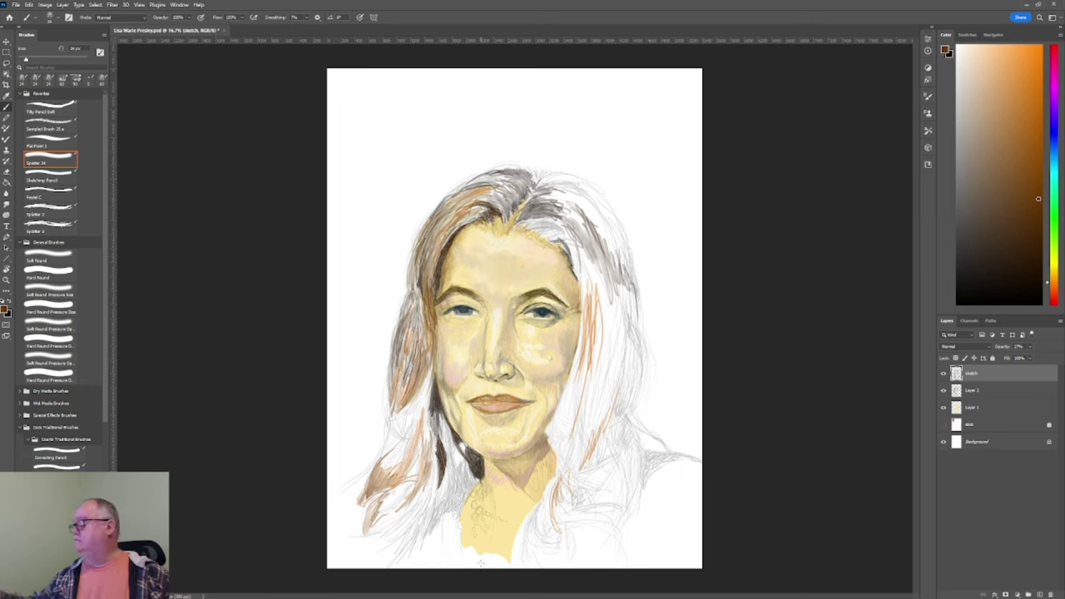
{"action": "left_click_drag", "start_coordinate": [583, 468], "coordinate": [609, 418]}
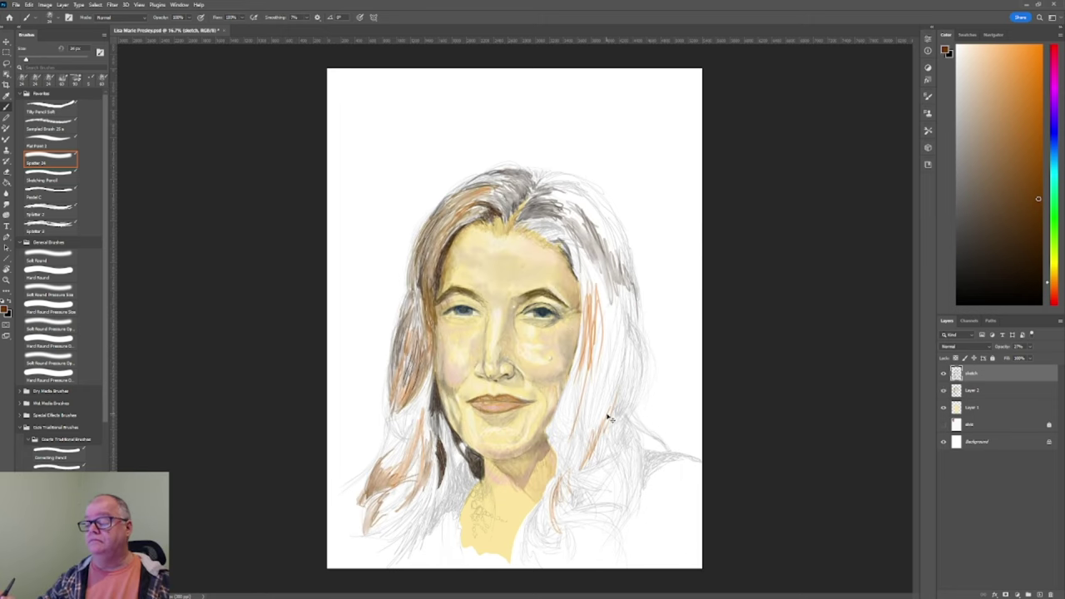
{"action": "left_click", "coordinate": [972, 390]}
Step: Hatch brown strokes down the left and lower-left hair on Layer 2
{"action": "left_click_drag", "start_coordinate": [431, 268], "coordinate": [420, 349]}
{"action": "left_click_drag", "start_coordinate": [432, 308], "coordinate": [427, 357]}
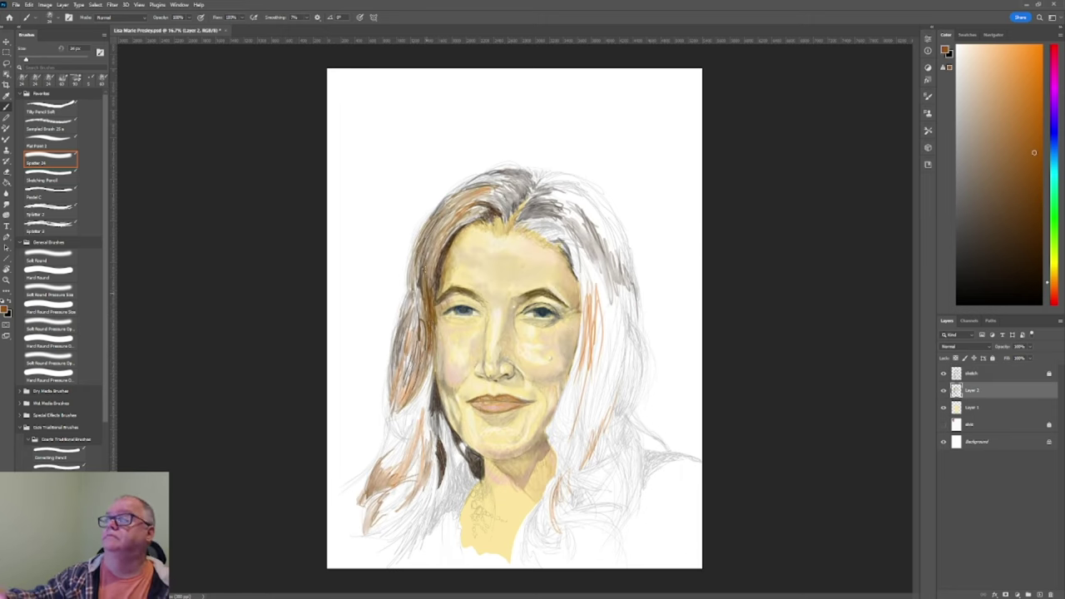
{"action": "left_click_drag", "start_coordinate": [491, 188], "coordinate": [442, 239]}
{"action": "left_click_drag", "start_coordinate": [431, 344], "coordinate": [399, 409]}
{"action": "left_click_drag", "start_coordinate": [395, 457], "coordinate": [369, 498]}
{"action": "left_click_drag", "start_coordinate": [421, 437], "coordinate": [393, 518]}
{"action": "left_click_drag", "start_coordinate": [373, 500], "coordinate": [367, 563]}
Step: Add brown strokes through the right and upper-right hair, fuller around the shoulders
{"action": "left_click_drag", "start_coordinate": [592, 292], "coordinate": [582, 358]}
{"action": "left_click_drag", "start_coordinate": [601, 323], "coordinate": [588, 353]}
{"action": "left_click_drag", "start_coordinate": [600, 474], "coordinate": [562, 489]}
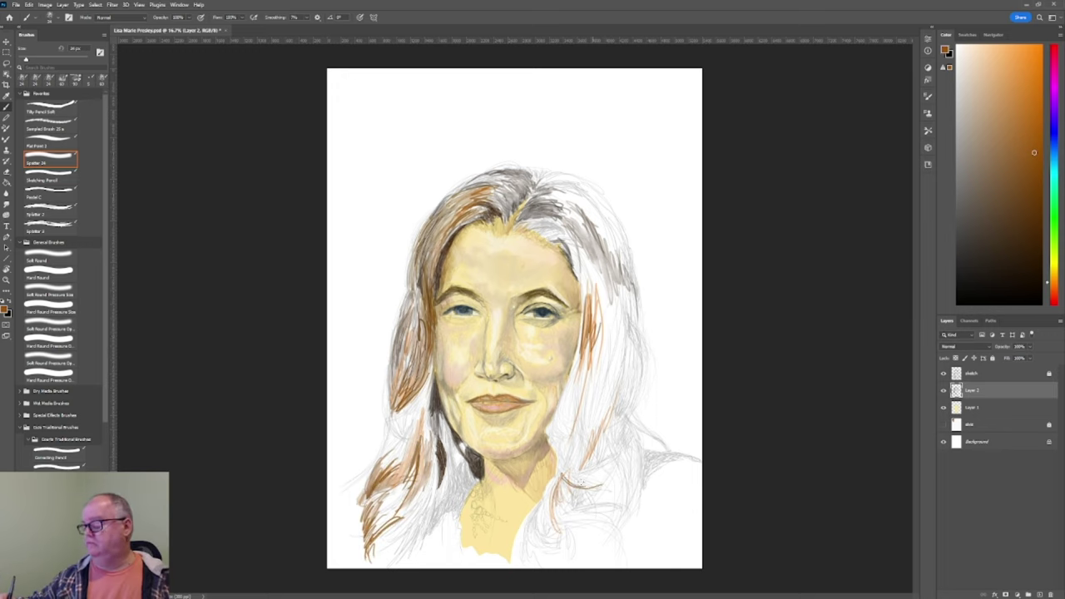
{"action": "left_click_drag", "start_coordinate": [588, 449], "coordinate": [559, 484]}
{"action": "left_click_drag", "start_coordinate": [563, 482], "coordinate": [532, 549]}
{"action": "left_click_drag", "start_coordinate": [537, 508], "coordinate": [516, 563]}
{"action": "left_click_drag", "start_coordinate": [579, 237], "coordinate": [569, 268]}
{"action": "left_click_drag", "start_coordinate": [602, 212], "coordinate": [577, 252]}
{"action": "left_click_drag", "start_coordinate": [625, 187], "coordinate": [606, 296]}
{"action": "left_click", "coordinate": [438, 227], "text": "alt"}
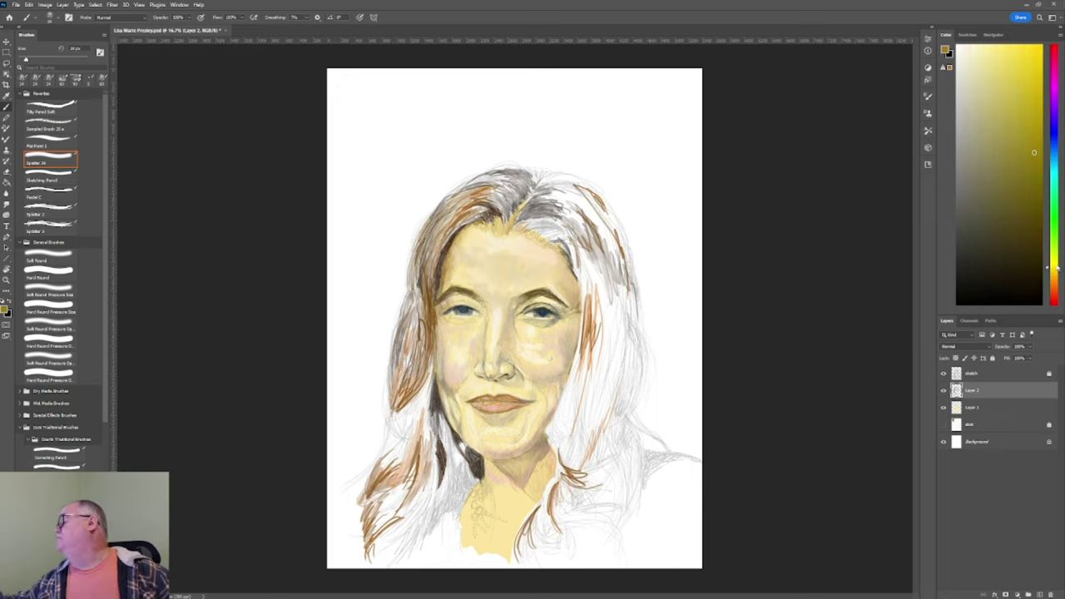
{"action": "left_click", "coordinate": [657, 532], "text": "alt"}
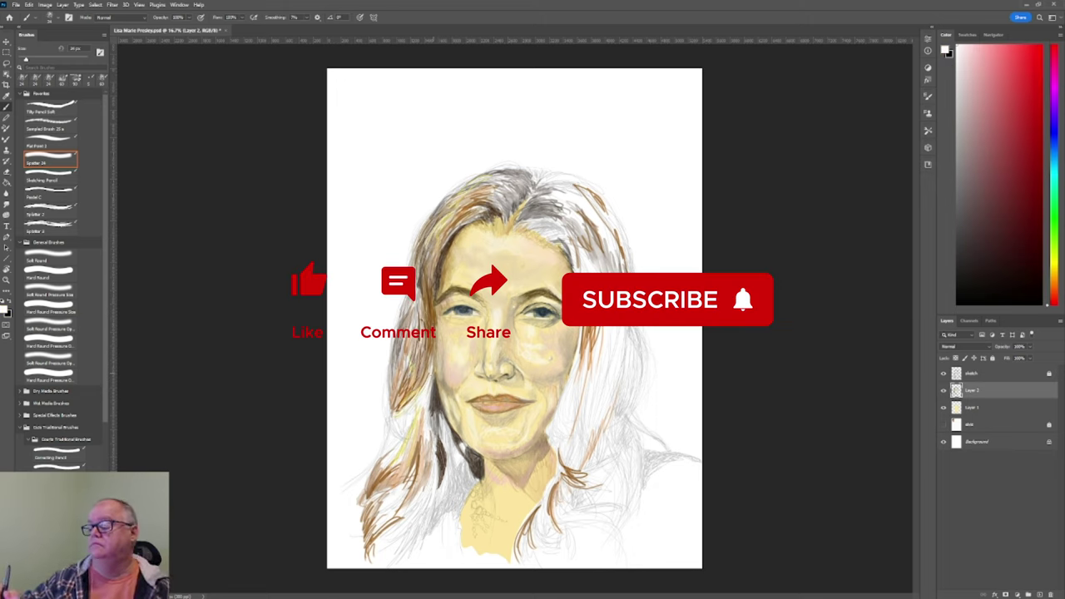
{"action": "left_click", "coordinate": [441, 332], "text": "alt"}
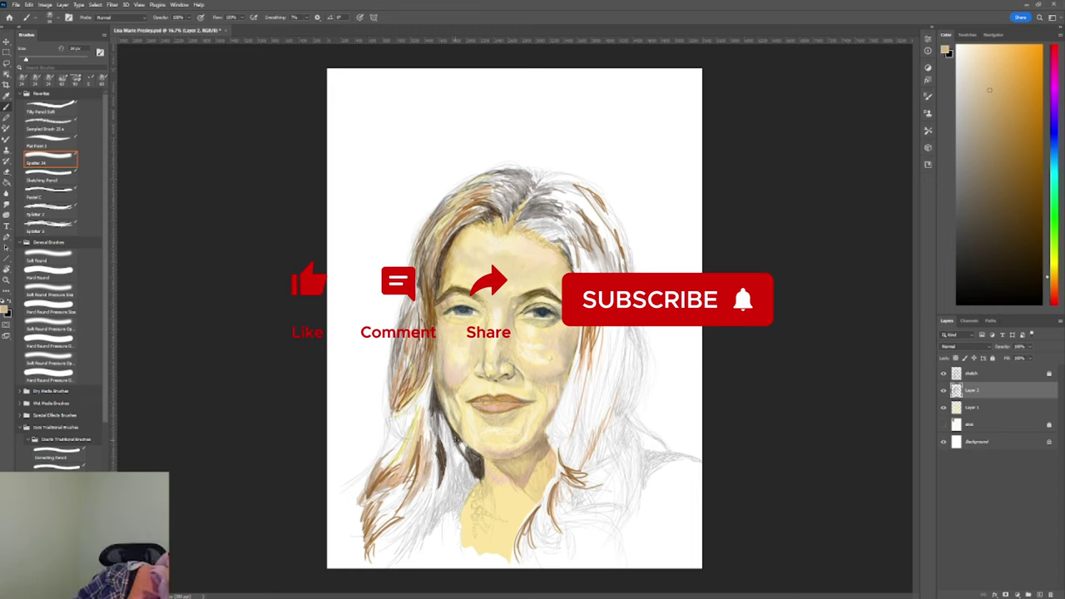
Step: Merge Layer 1 down into Layer 2 and set up Splatter 24 with dark brown
{"action": "key", "text": "v"}
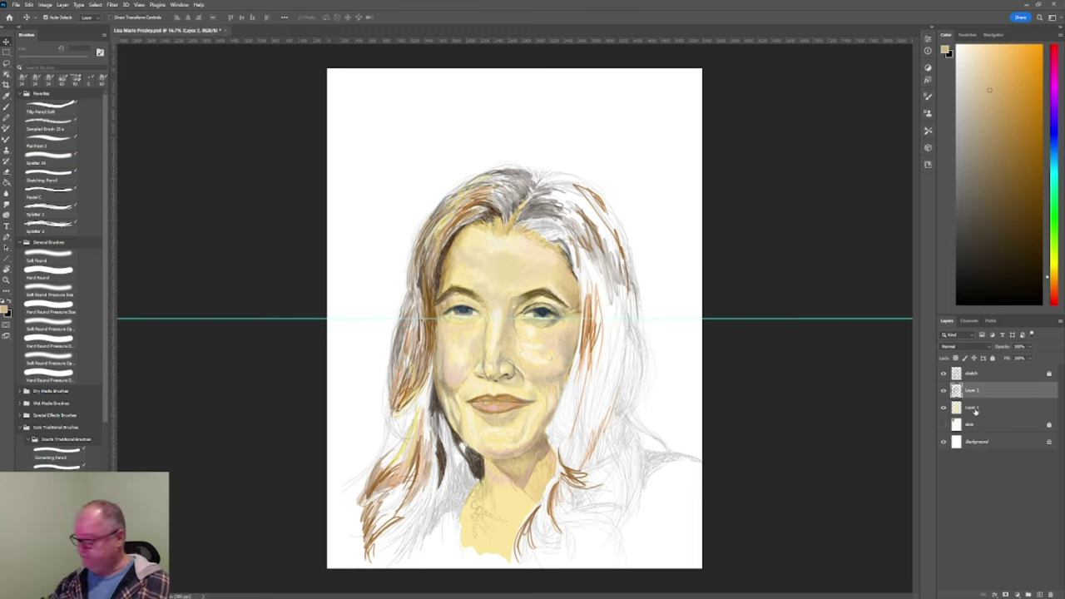
{"action": "left_click", "coordinate": [63, 4]}
{"action": "left_click", "coordinate": [93, 309]}
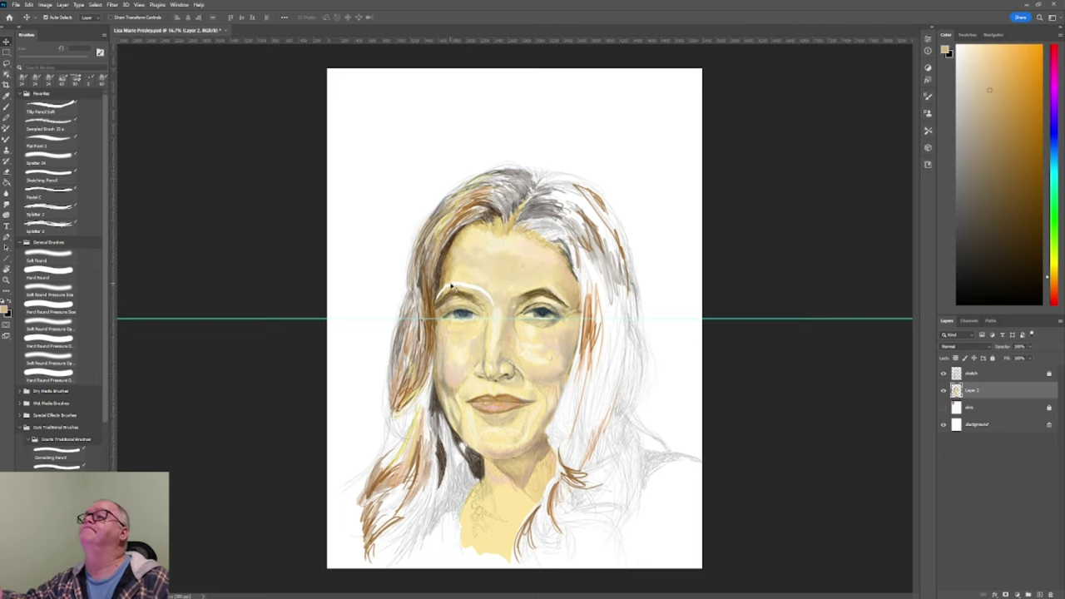
{"action": "key", "text": "l"}
{"action": "key", "text": "b"}
{"action": "left_click", "coordinate": [459, 285], "text": "alt"}
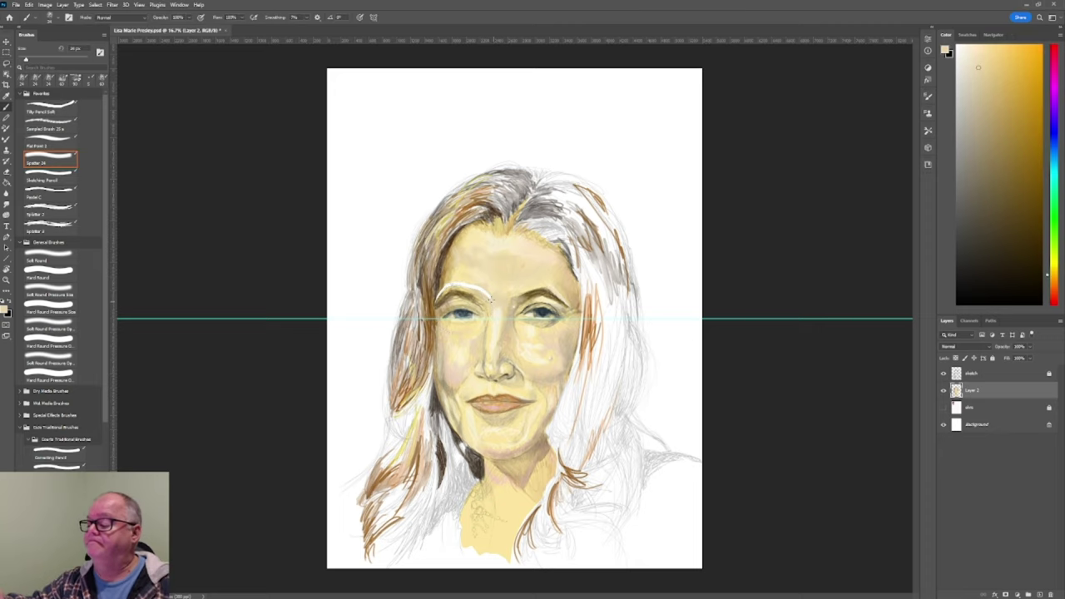
{"action": "left_click", "coordinate": [533, 156], "text": "alt"}
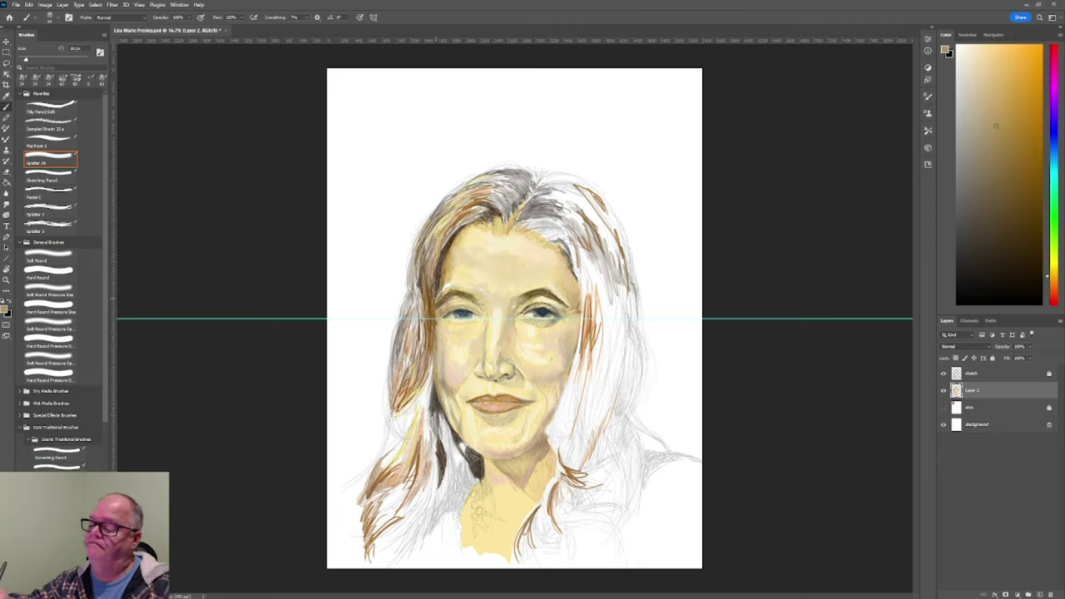
Step: Move the horizontal guide to just below the eyes and hide the pencil sketch layer
{"action": "left_click_drag", "start_coordinate": [702, 319], "coordinate": [674, 27]}
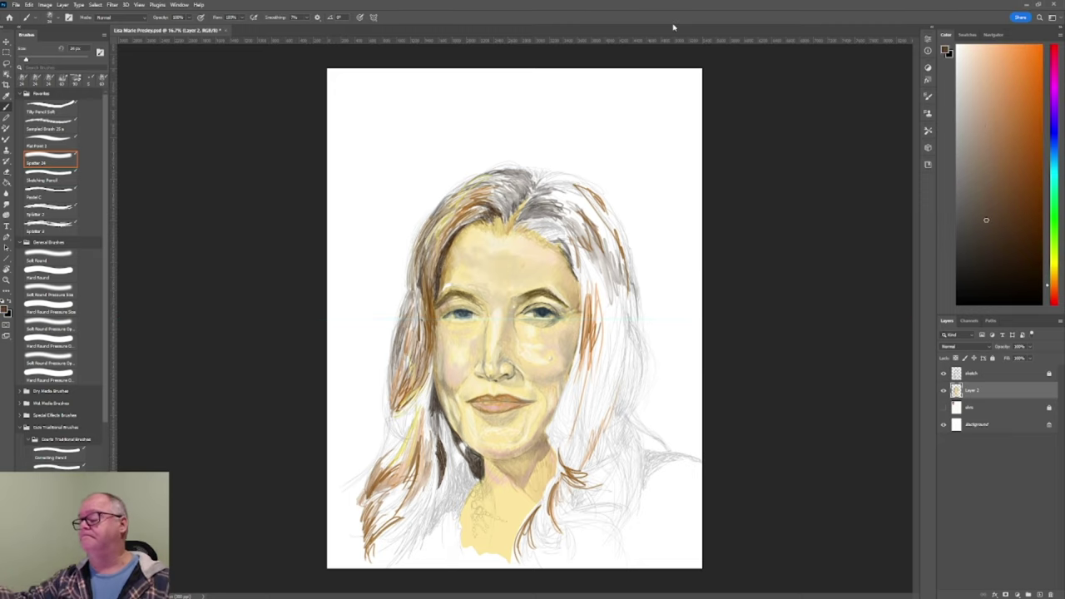
{"action": "left_click_drag", "start_coordinate": [604, 42], "coordinate": [396, 332]}
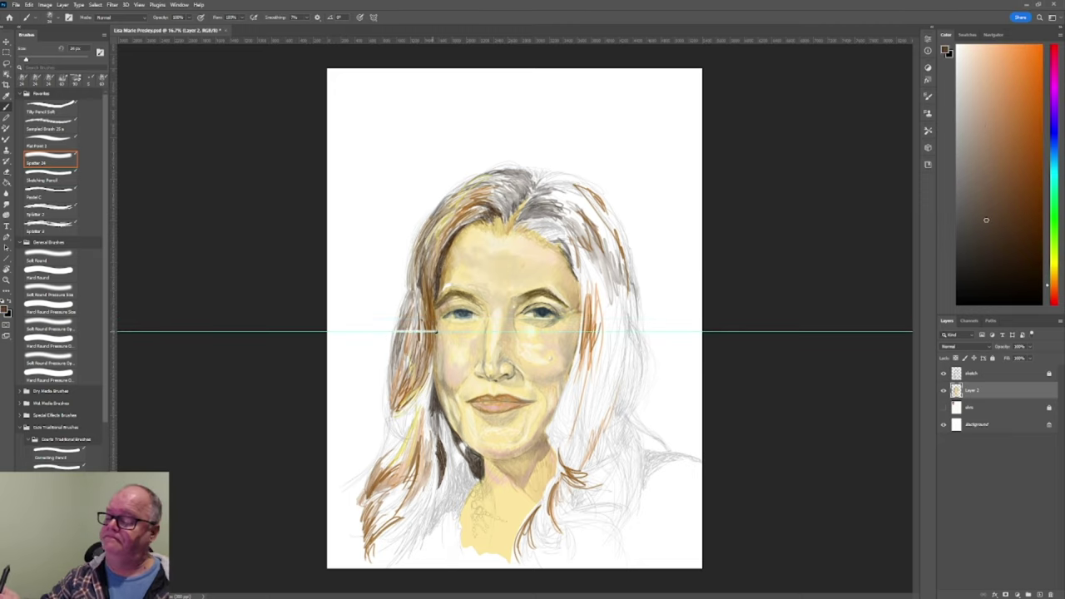
{"action": "key", "text": "ctrl+comma"}
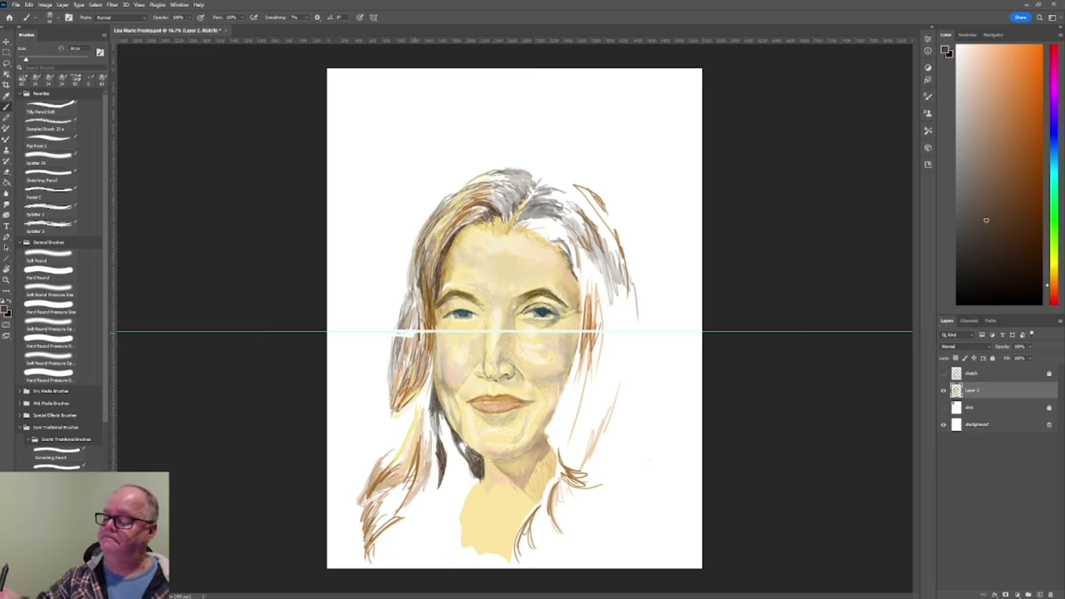
Step: Hide the guide and shift the lasso-selected lower face up to close the white gap
{"action": "key", "text": "ctrl+semicolon"}
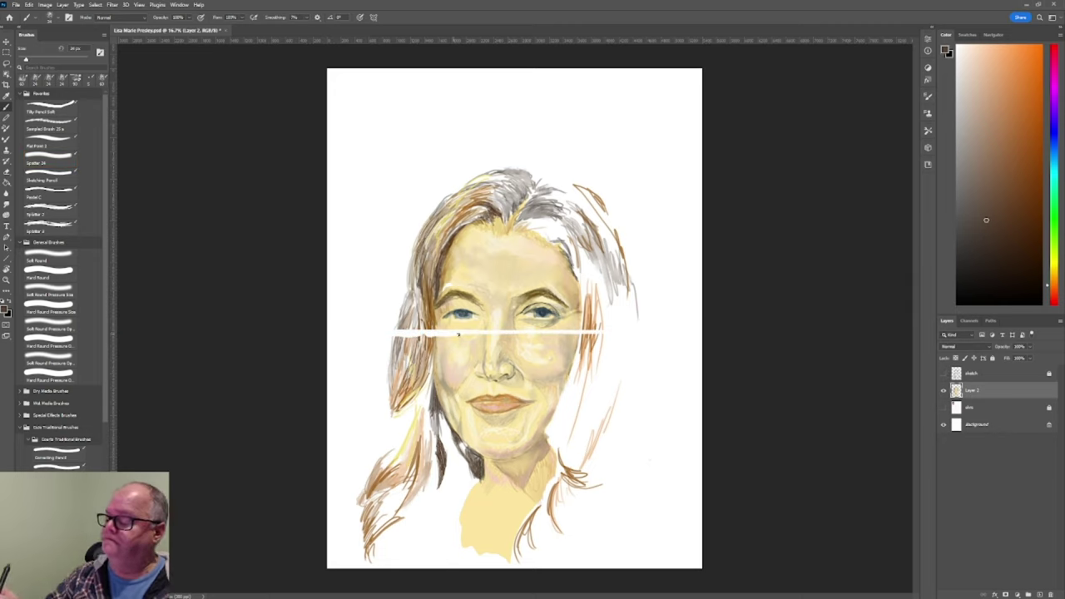
{"action": "key", "text": "l"}
{"action": "left_click_drag", "start_coordinate": [653, 338], "coordinate": [641, 345]}
{"action": "key", "text": "v"}
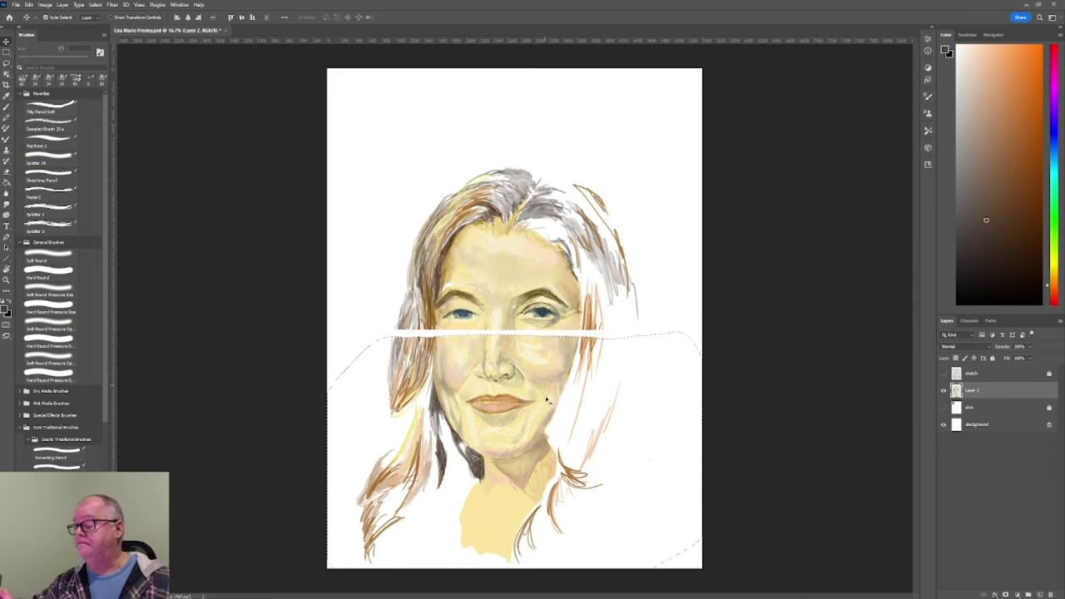
{"action": "left_click_drag", "start_coordinate": [551, 411], "coordinate": [552, 401]}
{"action": "key", "text": "ctrl+d"}
Step: Paint over the white gap in the left hair with a brown-orange hair colour
{"action": "key", "text": "b"}
{"action": "left_click", "coordinate": [570, 329], "text": "alt"}
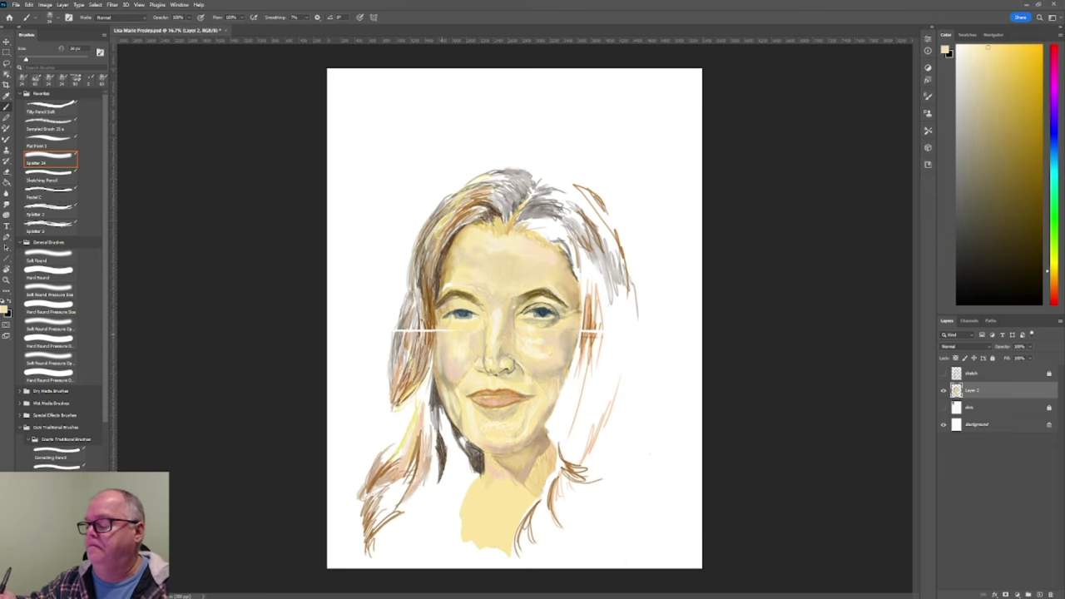
{"action": "left_click", "coordinate": [446, 333], "text": "alt"}
{"action": "left_click", "coordinate": [429, 329], "text": "alt"}
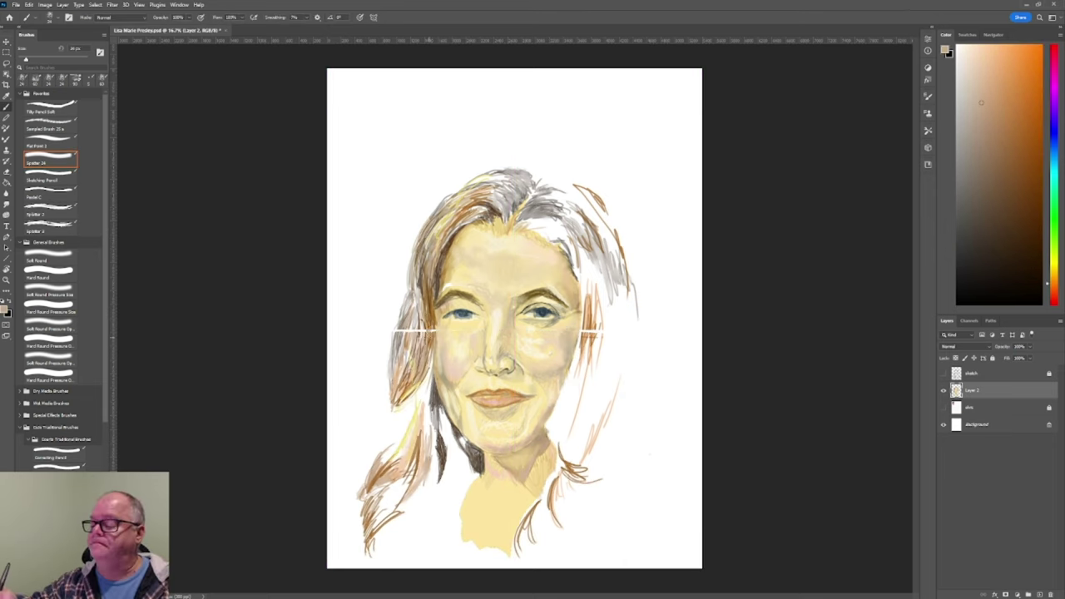
{"action": "left_click_drag", "start_coordinate": [434, 332], "coordinate": [396, 334]}
{"action": "left_click", "coordinate": [408, 329], "text": "alt"}
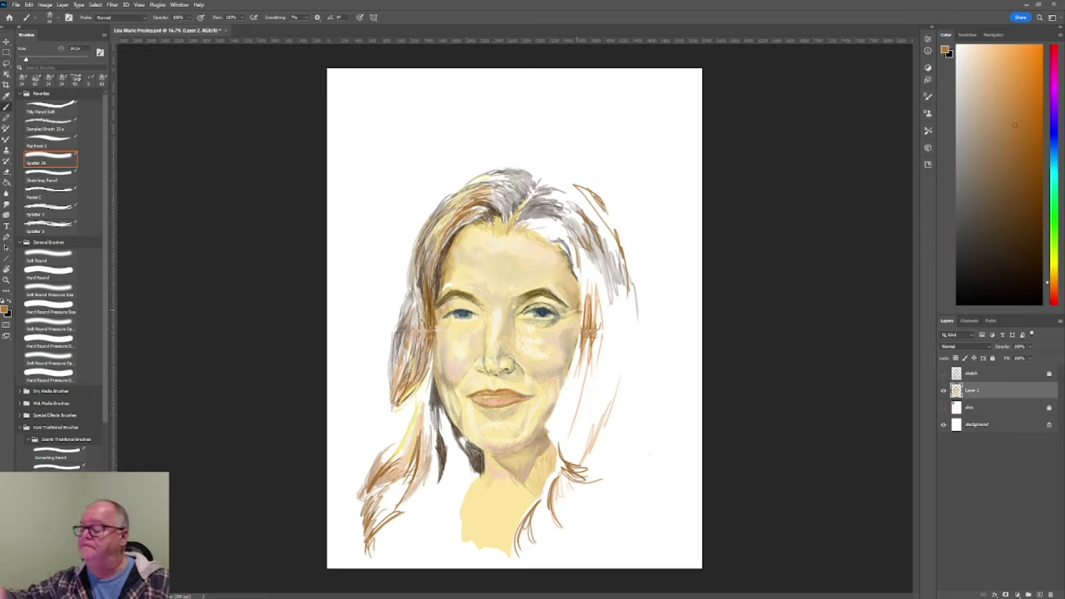
Step: Darken the lips with a saturated orange-tan stroke using the Splatter 24 brush
{"action": "left_click", "coordinate": [50, 176]}
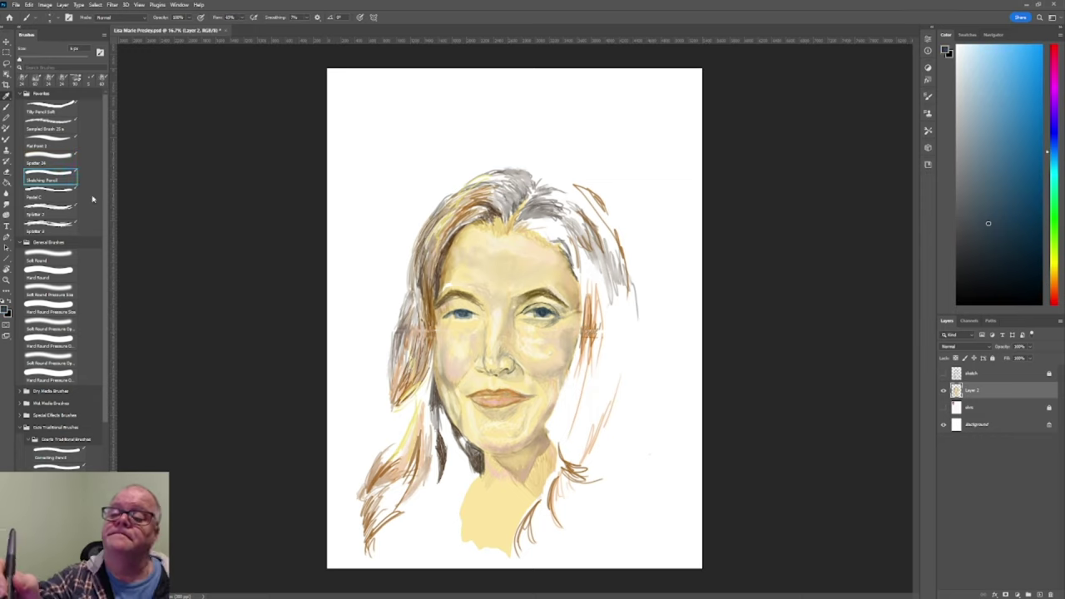
{"action": "left_click", "coordinate": [500, 310], "text": "alt"}
{"action": "left_click", "coordinate": [50, 158]}
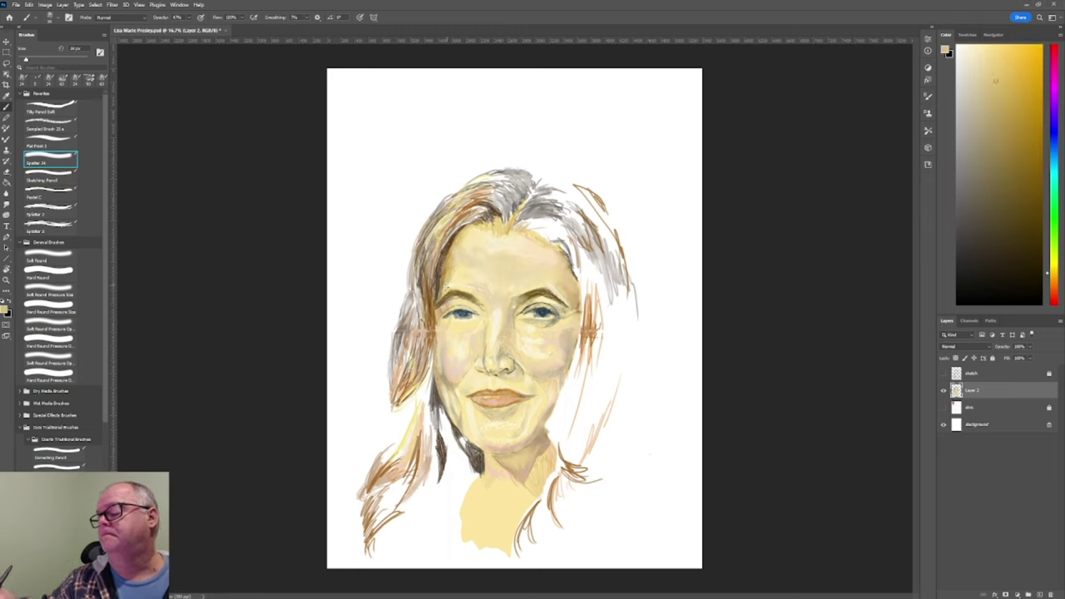
{"action": "left_click", "coordinate": [499, 390], "text": "alt"}
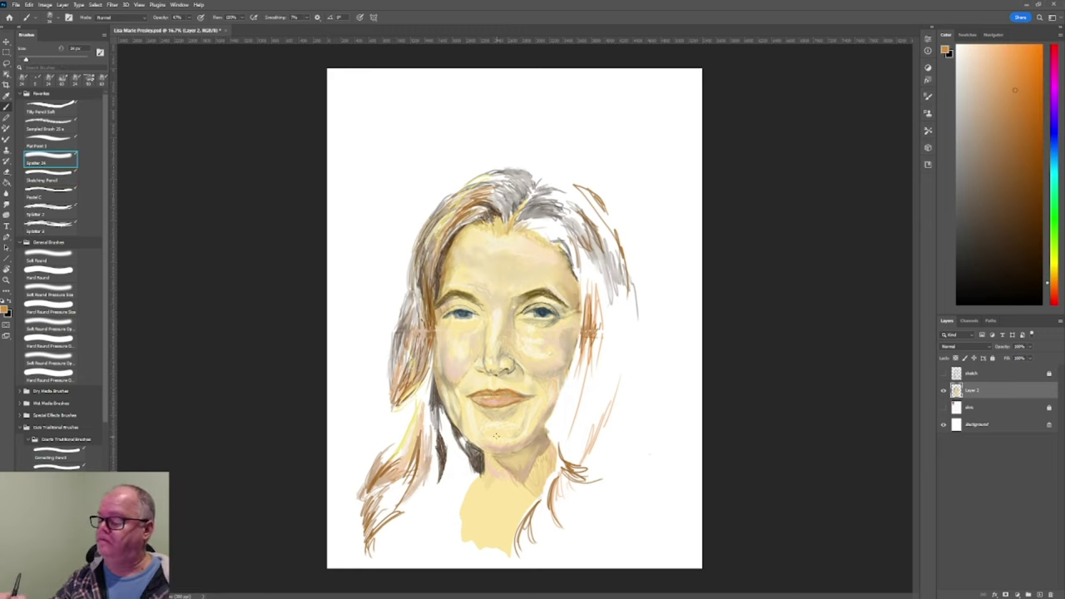
{"action": "left_click_drag", "start_coordinate": [473, 399], "coordinate": [486, 401]}
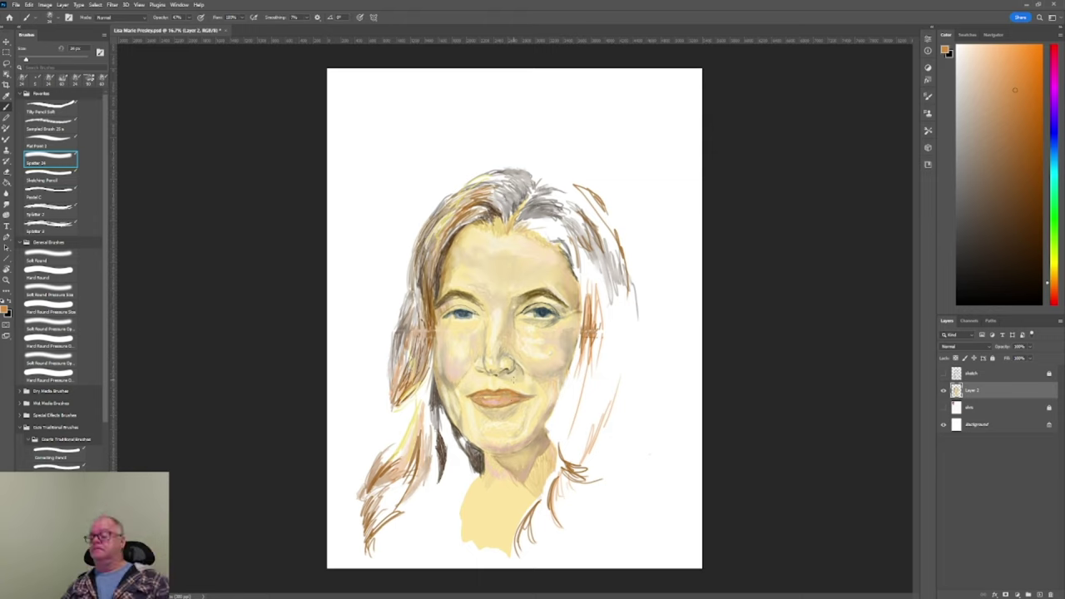
Step: Select the neck and lower hair below the chin, then clear the selection
{"action": "key", "text": "l"}
{"action": "mouse_move", "coordinate": [587, 462]}
{"action": "left_mouse_down"}
{"action": "mouse_move", "coordinate": [345, 564]}
{"action": "mouse_move", "coordinate": [337, 466]}
{"action": "left_mouse_up"}
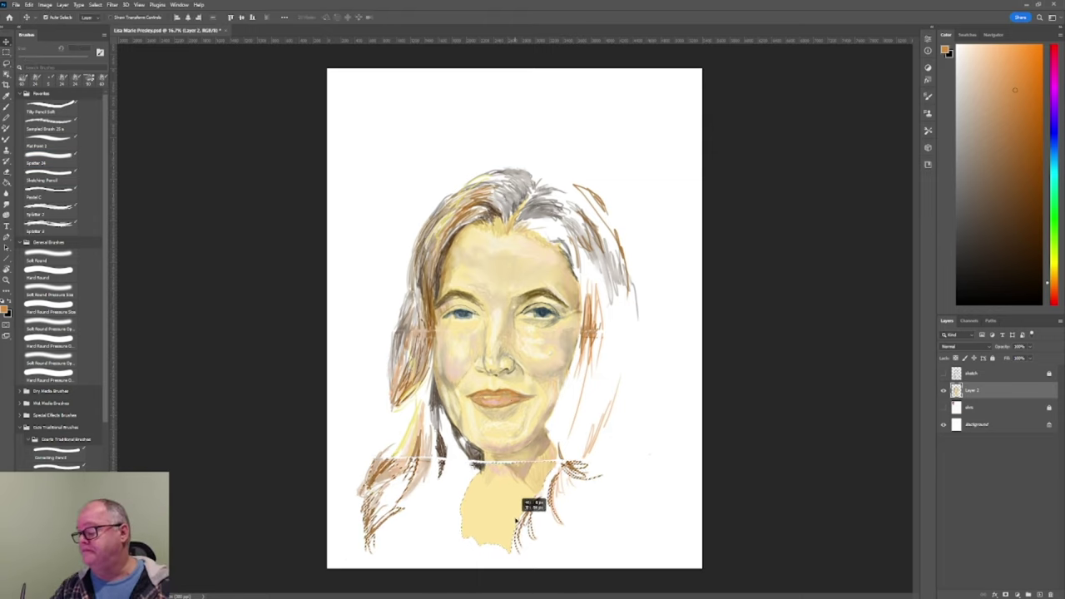
{"action": "key", "text": "ctrl+d"}
Step: Try foreground colours for touch-ups: beige, dark brown, peach, grey-blue, tan, ending pale
{"action": "key", "text": "i"}
{"action": "left_click", "coordinate": [516, 460]}
{"action": "key", "text": "b"}
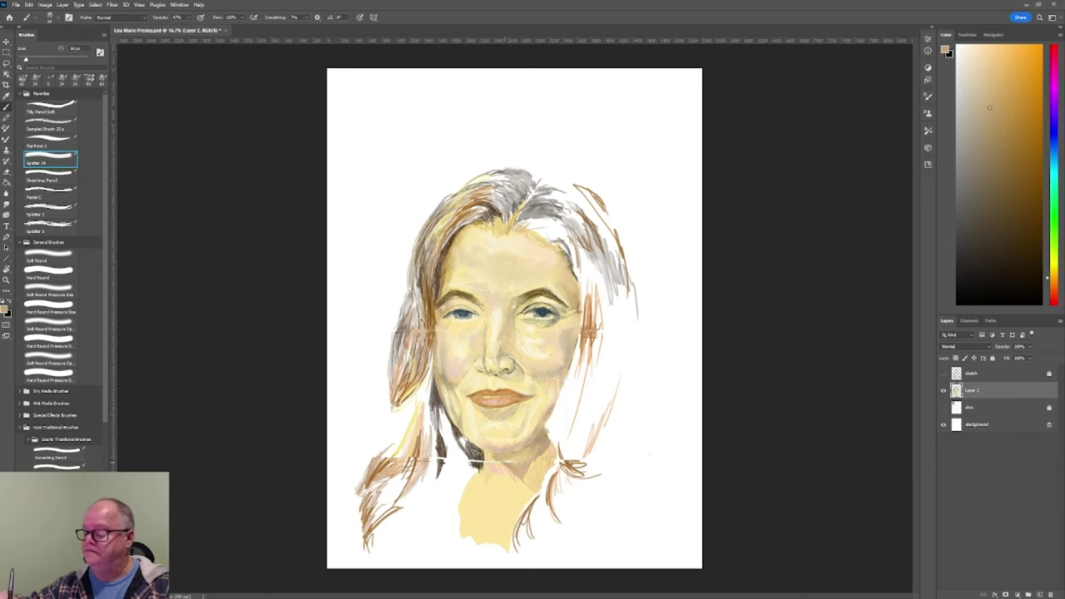
{"action": "left_click", "coordinate": [993, 231]}
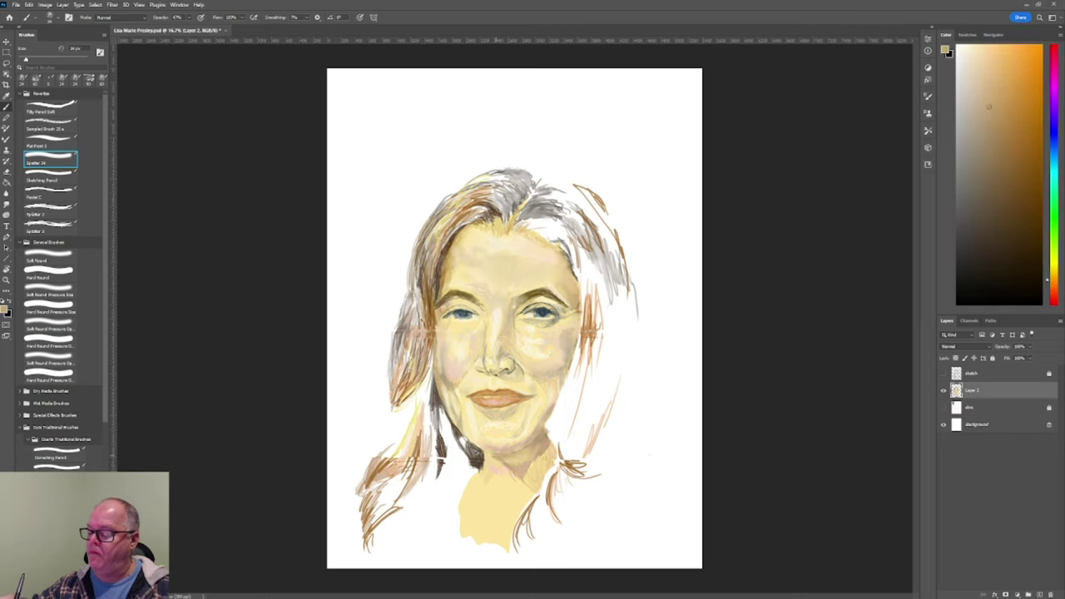
{"action": "left_click", "coordinate": [983, 105]}
{"action": "left_click", "coordinate": [544, 453], "text": "alt"}
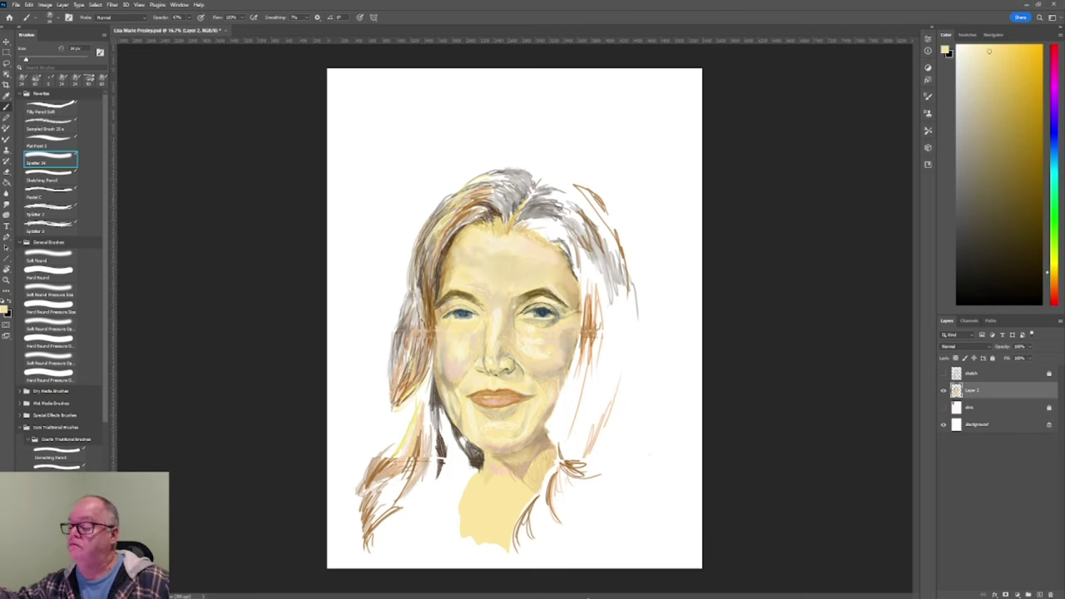
{"action": "left_click", "coordinate": [487, 314], "text": "alt"}
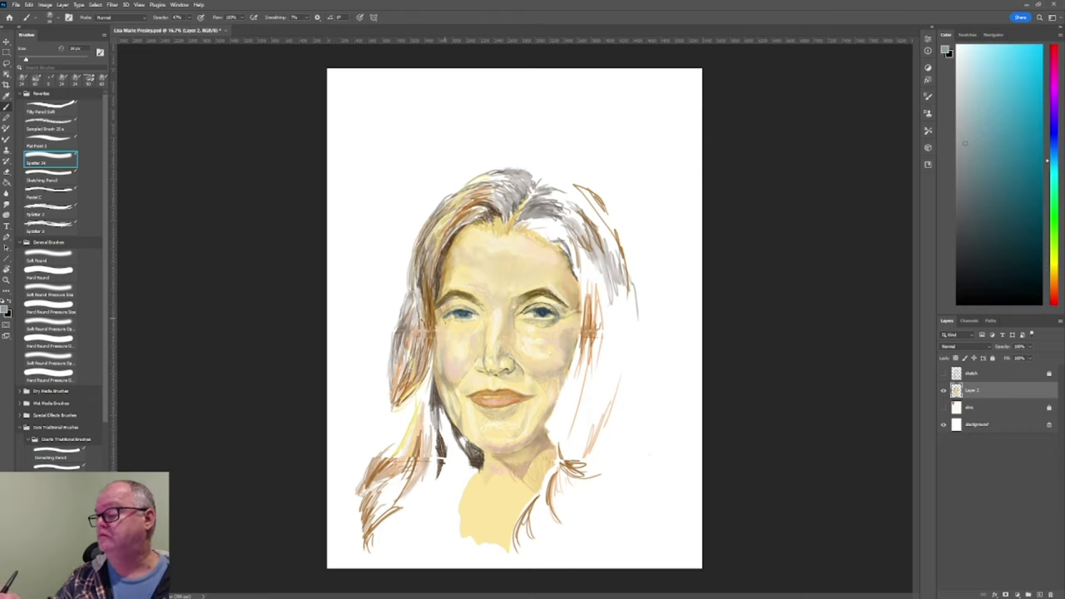
{"action": "left_click", "coordinate": [462, 323], "text": "alt"}
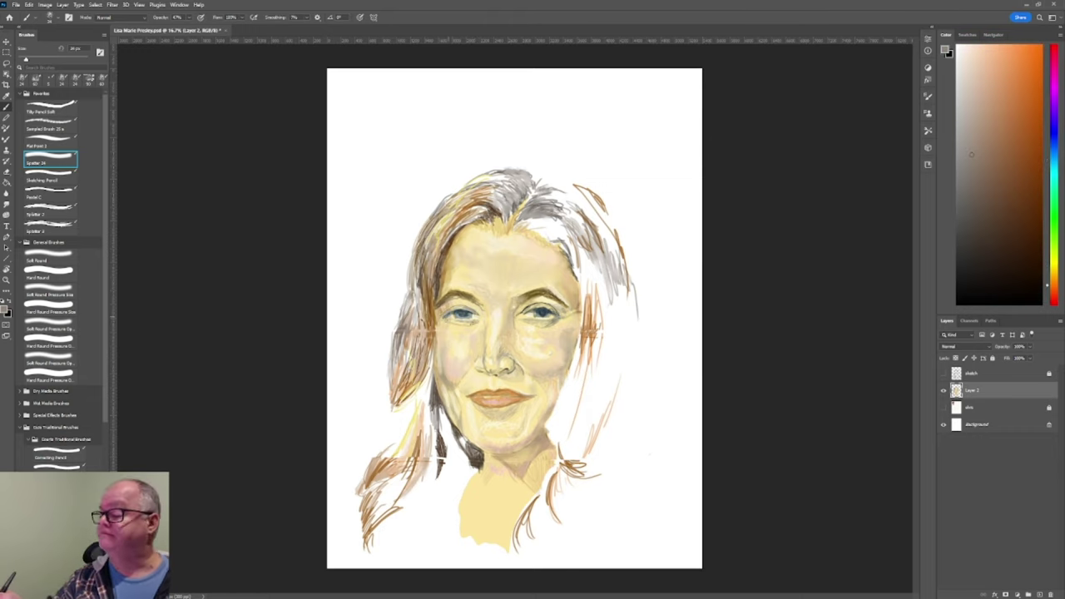
{"action": "left_click", "coordinate": [455, 323], "text": "alt"}
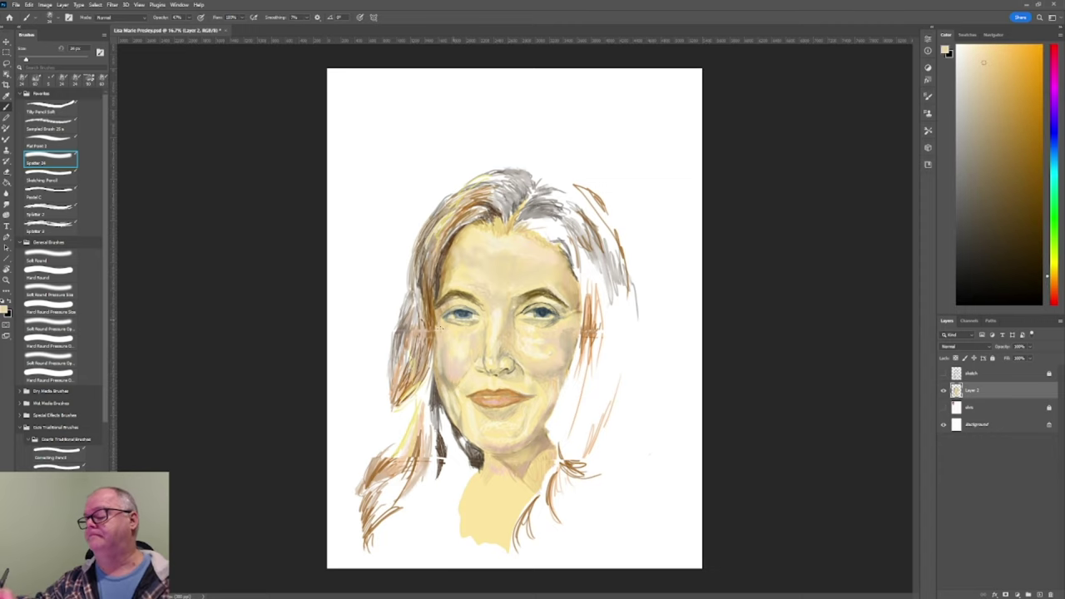